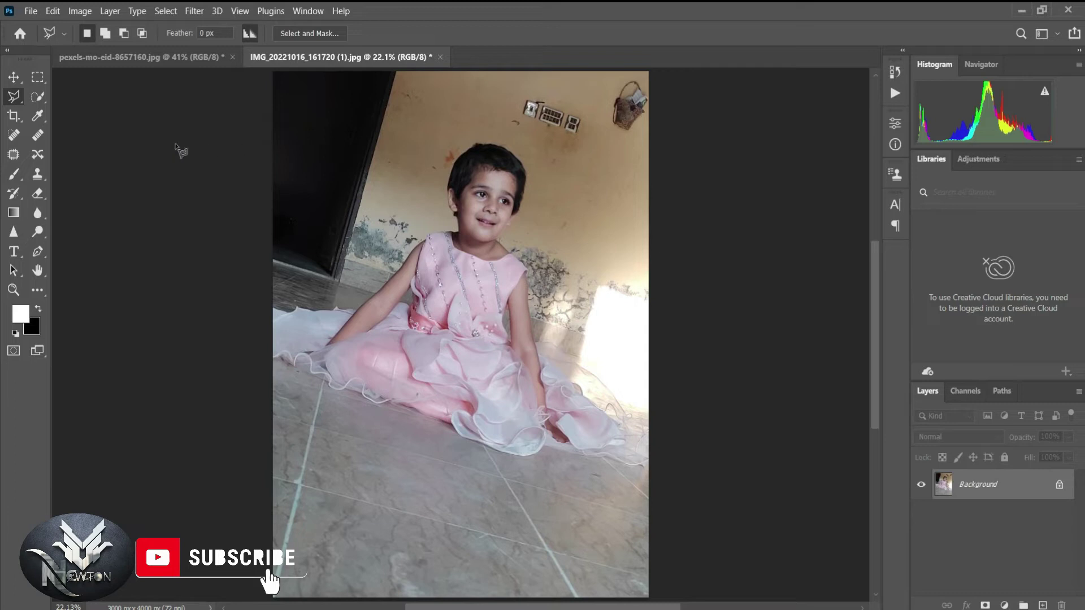
Step: Zoom in on the face and lasso the hair edge from the ear up toward the top
{"action": "left_click_drag", "start_coordinate": [474, 194], "coordinate": [422, 259]}
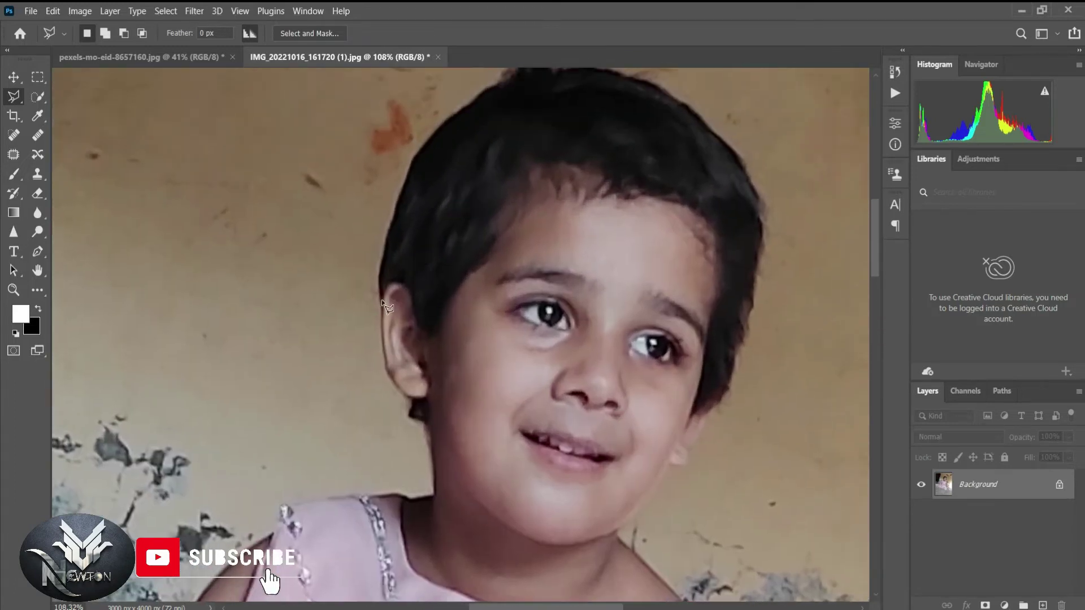
{"action": "left_click", "coordinate": [381, 300]}
{"action": "left_click", "coordinate": [380, 268]}
{"action": "left_click", "coordinate": [392, 230]}
{"action": "left_click", "coordinate": [399, 198]}
{"action": "left_click", "coordinate": [414, 160]}
{"action": "left_click", "coordinate": [468, 104]}
{"action": "left_click", "coordinate": [491, 86]}
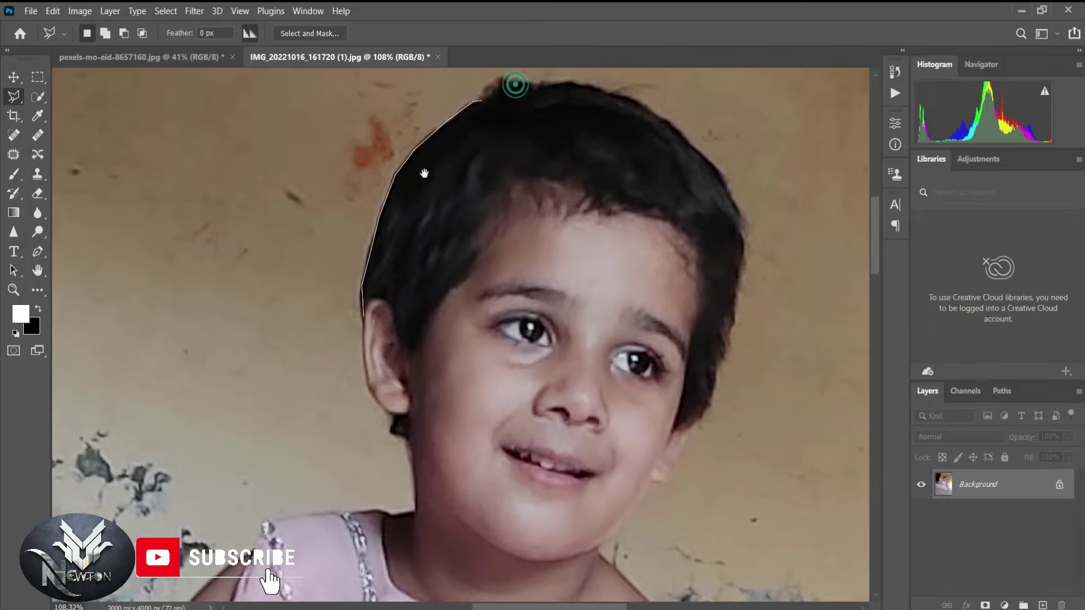
{"action": "left_click_drag", "start_coordinate": [502, 92], "coordinate": [394, 225]}
Step: Trace the outline across the top of the hair and down its right side
{"action": "left_click", "coordinate": [409, 219]}
{"action": "left_click", "coordinate": [445, 217]}
{"action": "left_click", "coordinate": [483, 227]}
{"action": "left_click", "coordinate": [518, 242]}
{"action": "left_click", "coordinate": [552, 268]}
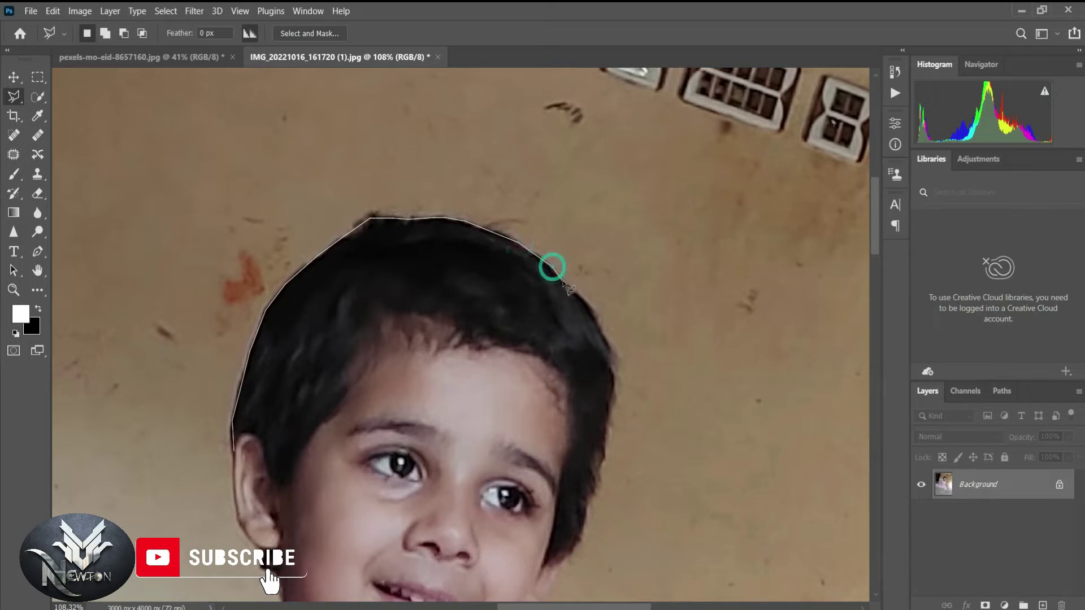
{"action": "left_click", "coordinate": [599, 316]}
{"action": "left_click", "coordinate": [608, 349]}
{"action": "left_click", "coordinate": [613, 373]}
{"action": "left_click_drag", "start_coordinate": [607, 397], "coordinate": [610, 199]}
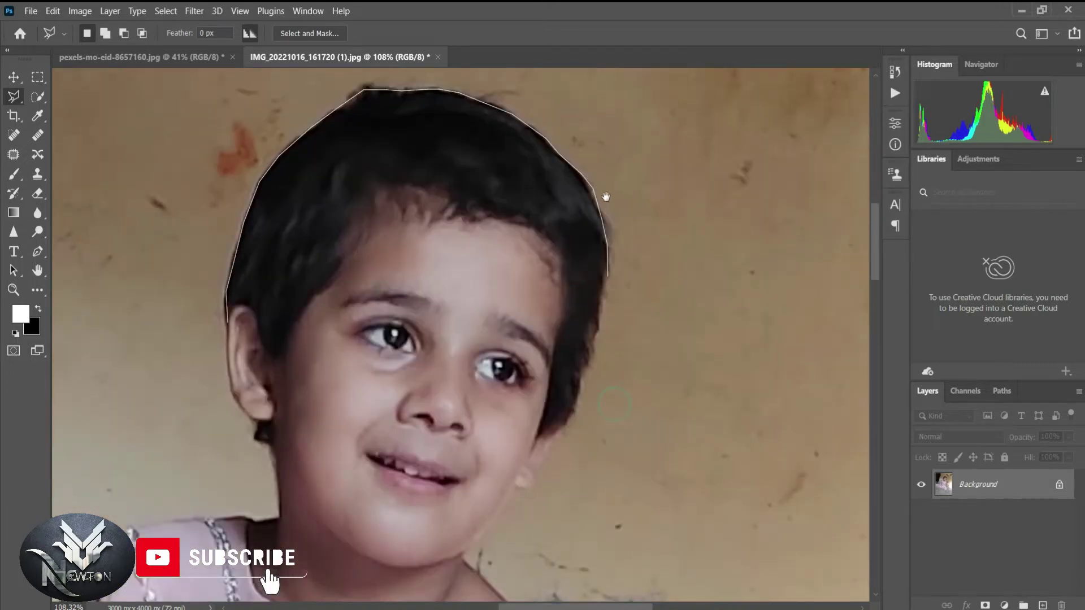
Step: Continue the outline down the hair edge and along the jaw past the chin
{"action": "left_click", "coordinate": [594, 246]}
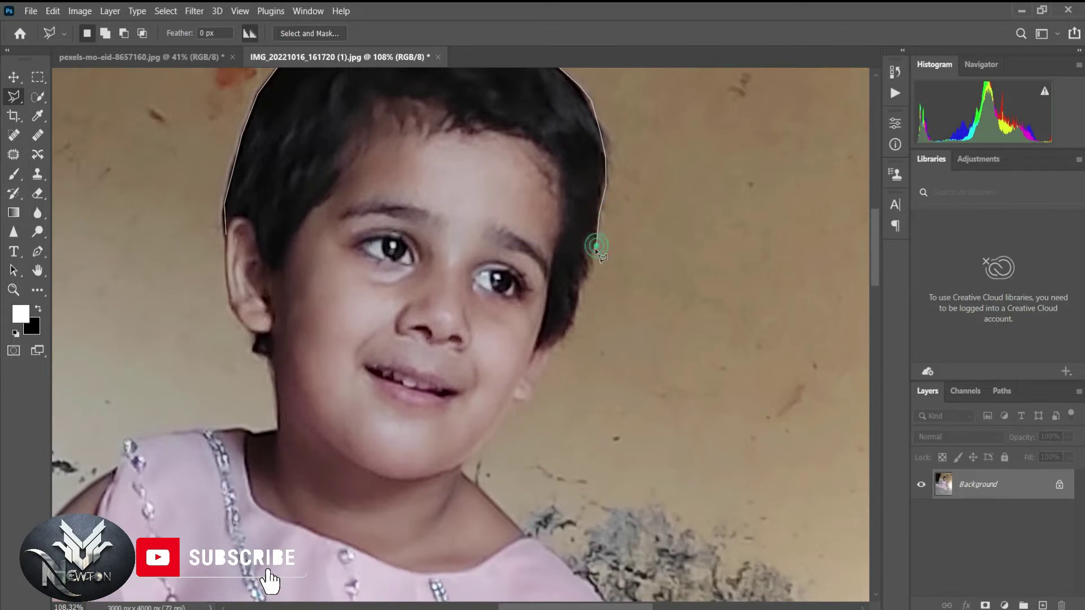
{"action": "left_click", "coordinate": [577, 303]}
{"action": "left_click", "coordinate": [559, 341]}
{"action": "left_click", "coordinate": [514, 403]}
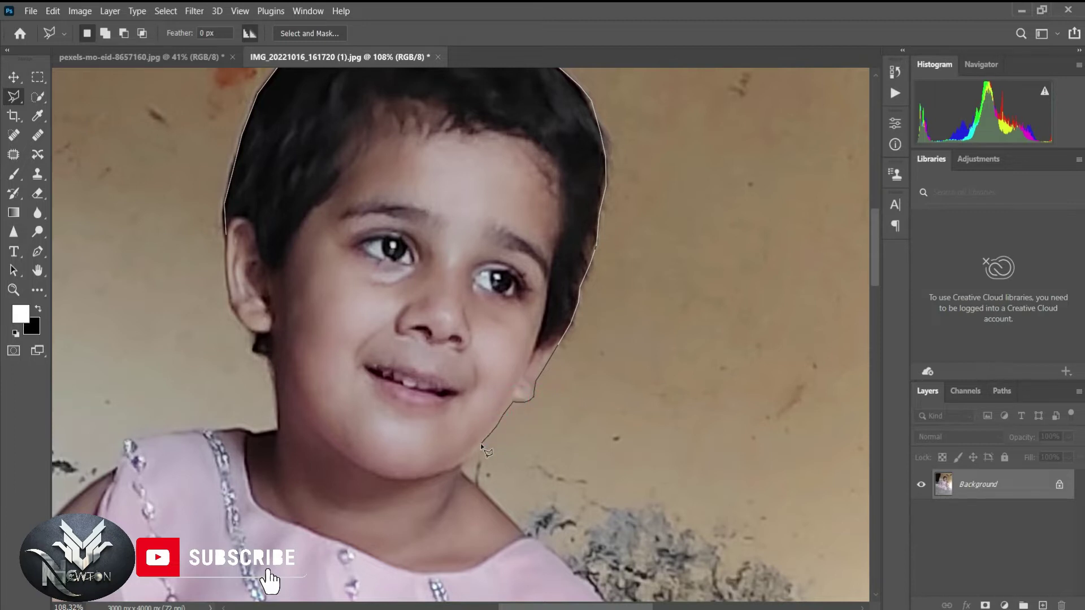
{"action": "left_click", "coordinate": [463, 466]}
{"action": "left_click_drag", "start_coordinate": [533, 528], "coordinate": [435, 212]}
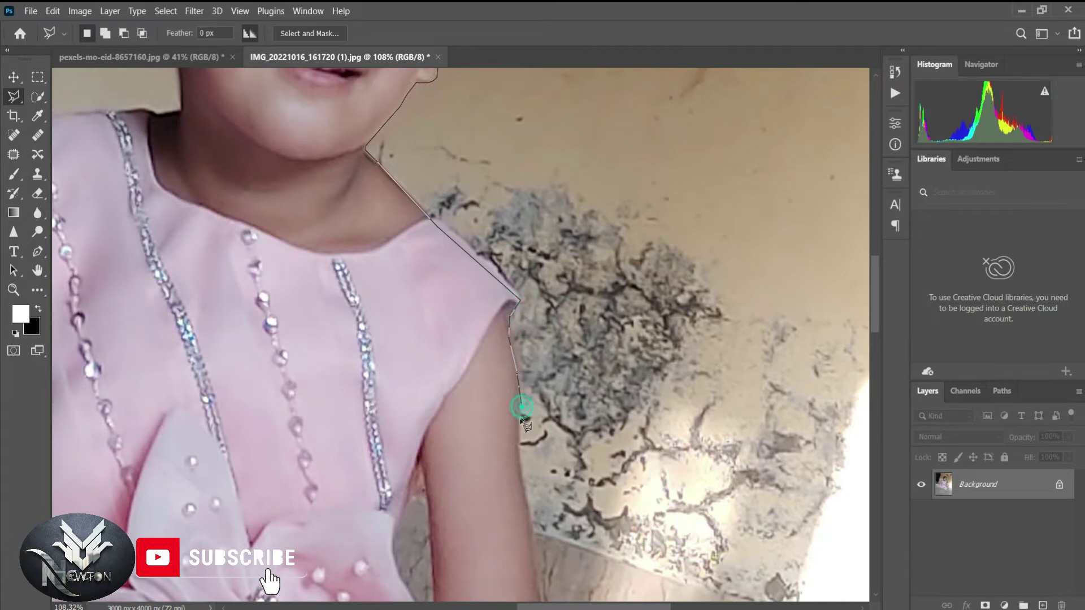
Step: Trace the outline down the arm to where it meets the dress
{"action": "left_click_drag", "start_coordinate": [521, 421], "coordinate": [505, 223]}
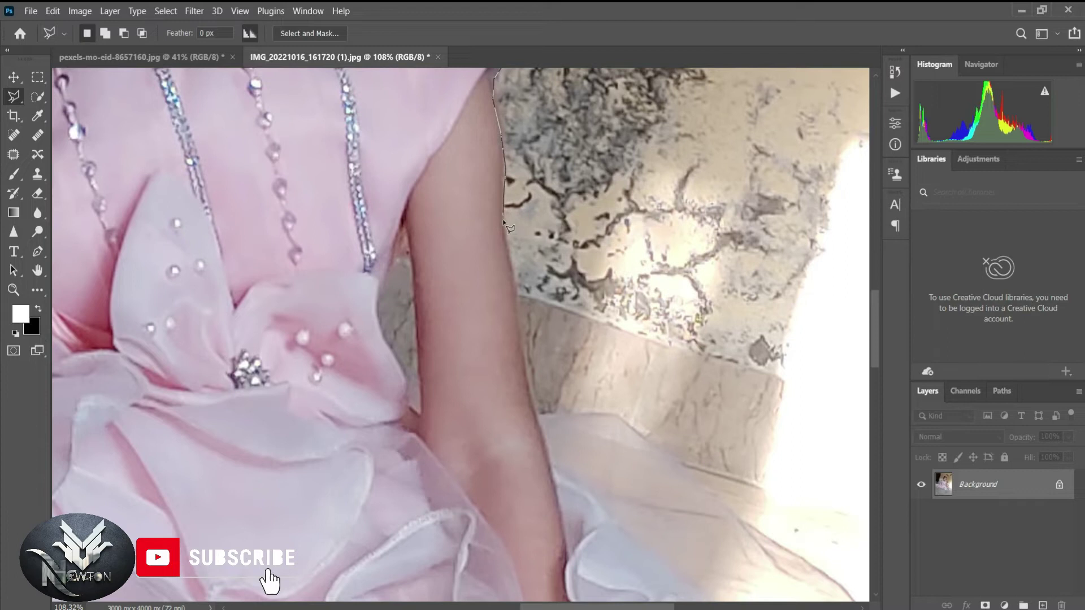
{"action": "left_click", "coordinate": [523, 311]}
{"action": "left_click", "coordinate": [528, 384]}
{"action": "left_click", "coordinate": [611, 413]}
Step: Trace along the dress hem out to the image's right edge
{"action": "left_click_drag", "start_coordinate": [760, 534], "coordinate": [350, 118]}
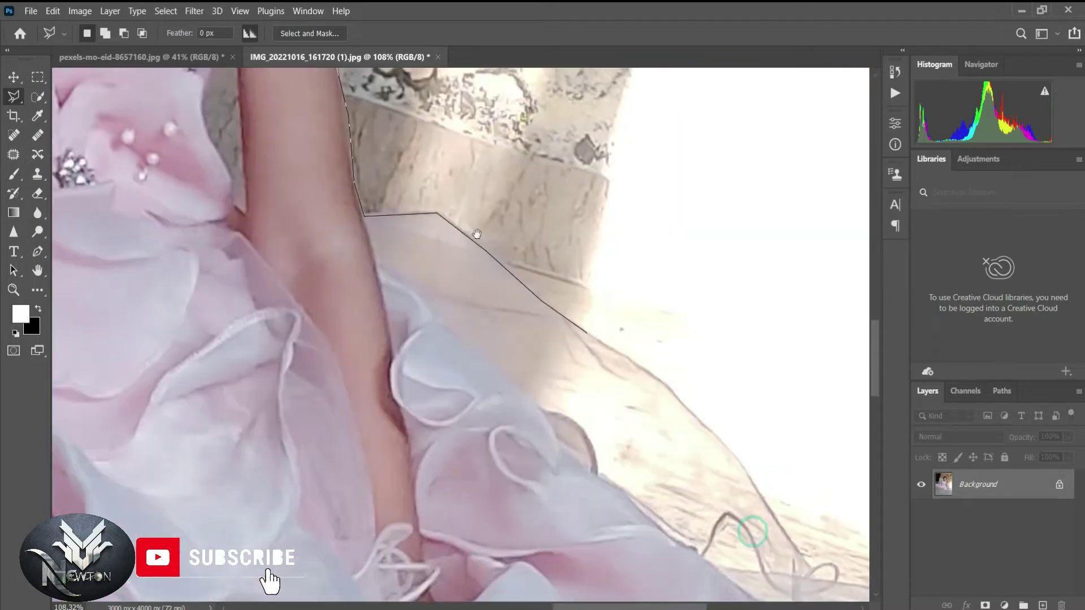
{"action": "left_click", "coordinate": [460, 189]}
{"action": "left_click", "coordinate": [517, 250]}
{"action": "left_click", "coordinate": [557, 321]}
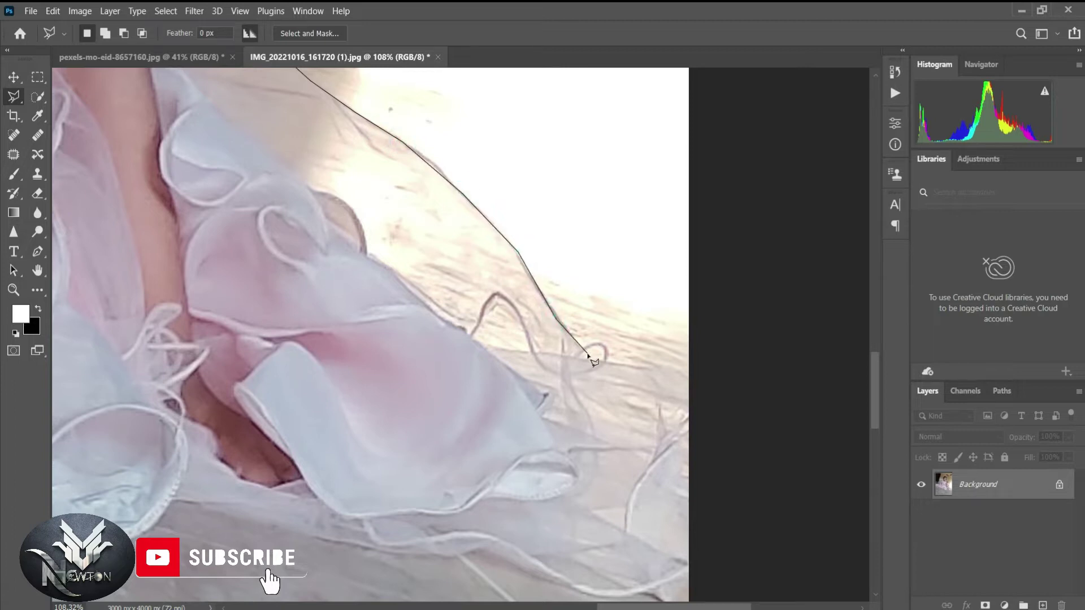
{"action": "left_click", "coordinate": [615, 363]}
{"action": "left_click_drag", "start_coordinate": [627, 363], "coordinate": [516, 269]}
{"action": "left_click", "coordinate": [575, 326]}
{"action": "left_click", "coordinate": [576, 360]}
{"action": "left_click", "coordinate": [552, 458]}
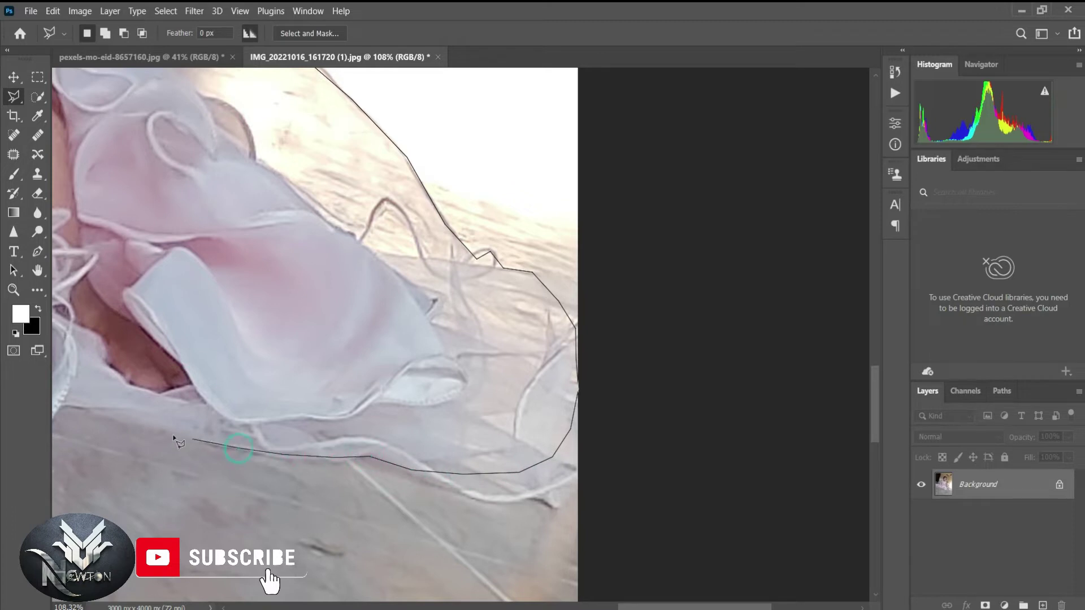
Step: Continue the outline along the bottom of the dress where it meets the floor
{"action": "left_click_drag", "start_coordinate": [376, 376], "coordinate": [857, 334]}
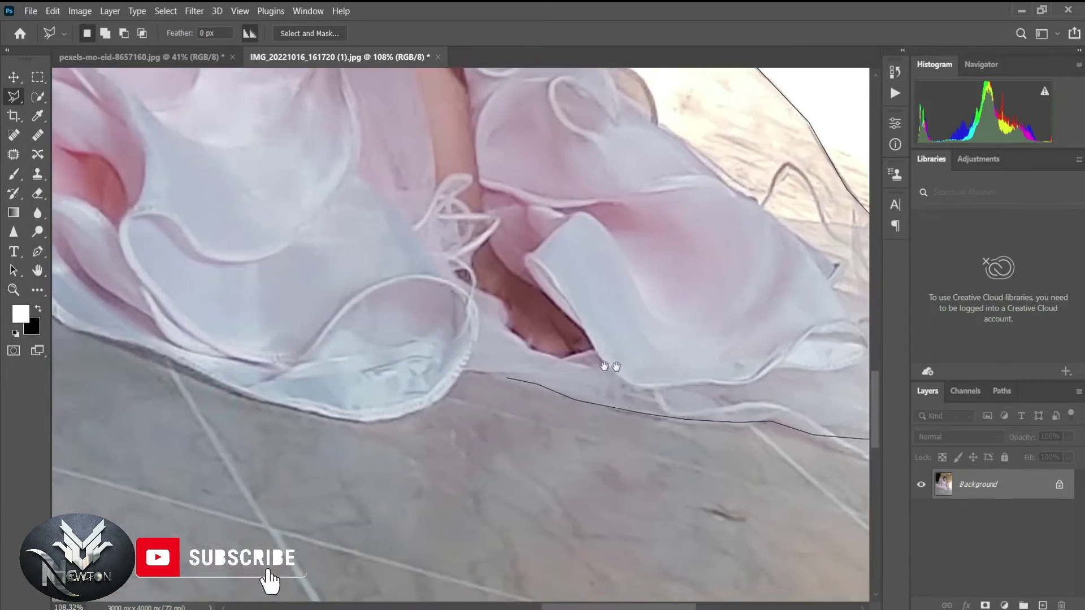
{"action": "left_click", "coordinate": [570, 368]}
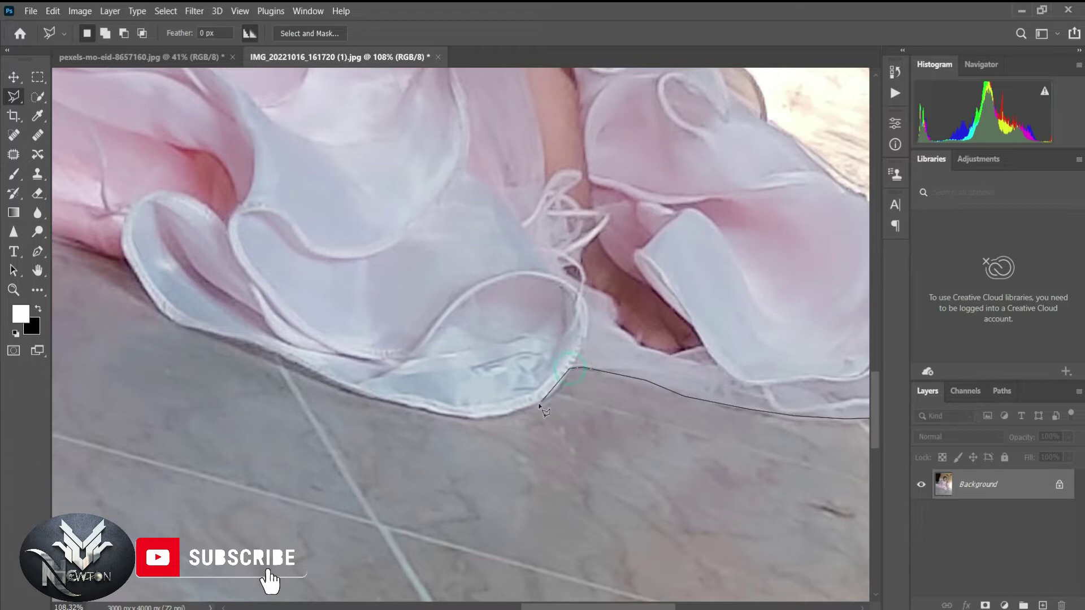
{"action": "left_click", "coordinate": [489, 413]}
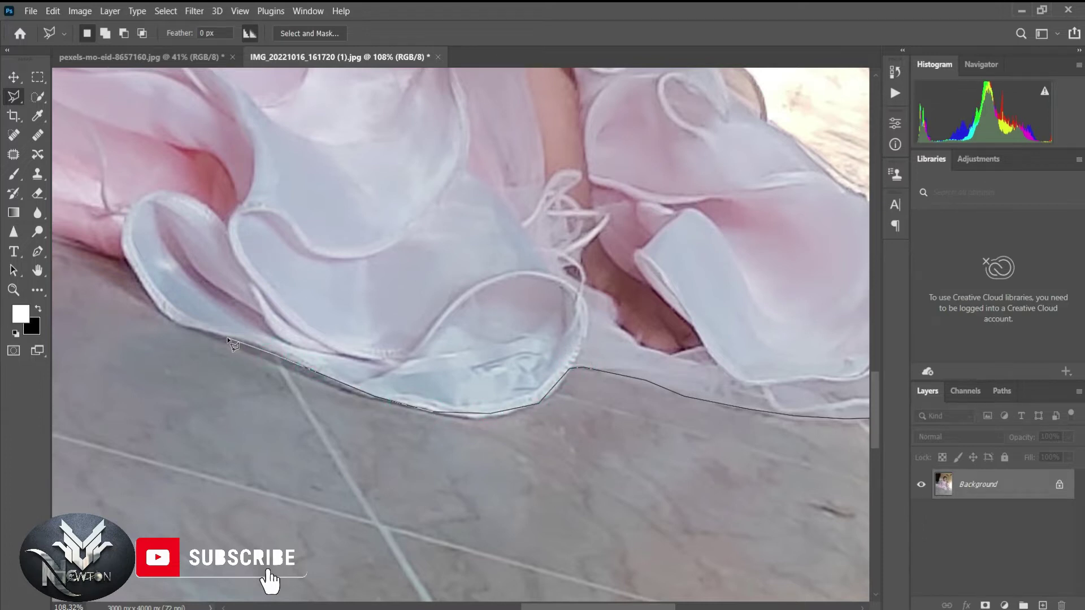
{"action": "left_click", "coordinate": [147, 296]}
{"action": "left_click", "coordinate": [127, 260]}
{"action": "left_click_drag", "start_coordinate": [170, 248], "coordinate": [684, 355]}
{"action": "left_click", "coordinate": [575, 341]}
{"action": "left_click", "coordinate": [388, 282]}
{"action": "left_click", "coordinate": [318, 262]}
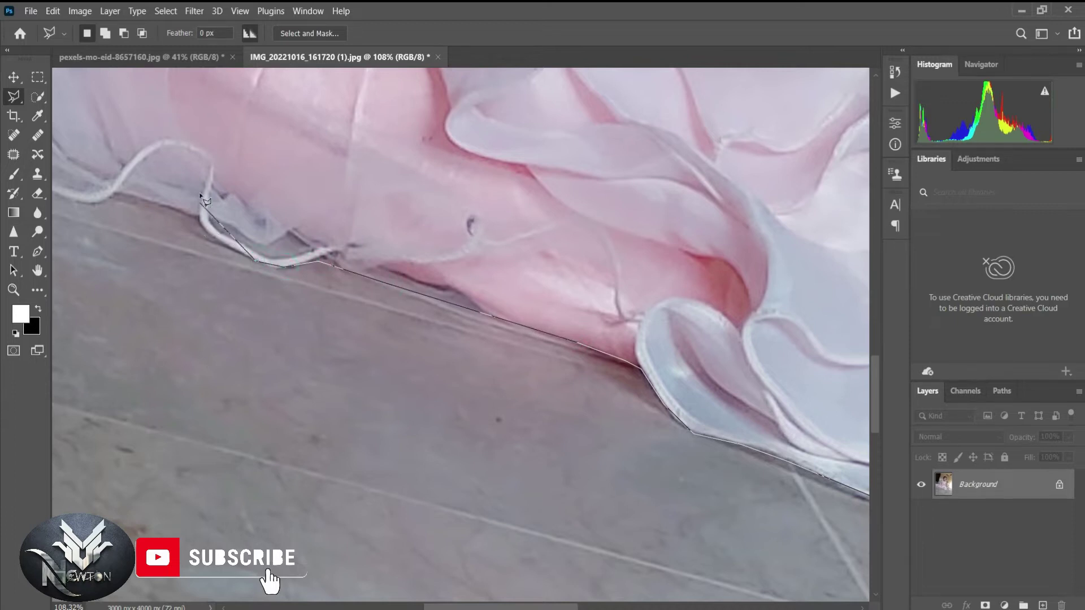
{"action": "left_click_drag", "start_coordinate": [205, 233], "coordinate": [570, 452]}
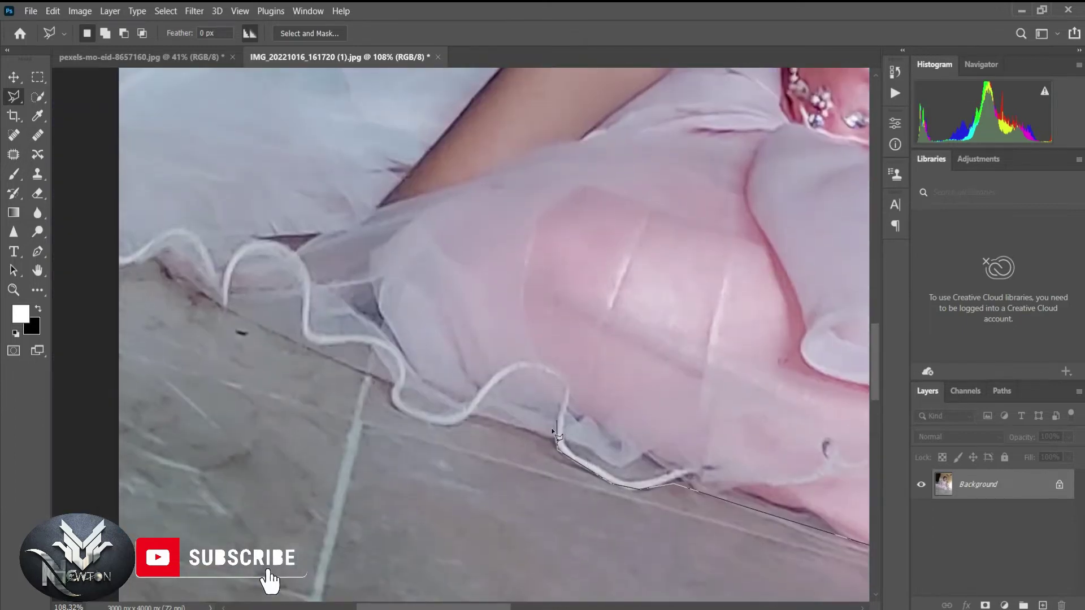
Step: Trace around the far left end of the dress and the skirt's left top edge
{"action": "left_click", "coordinate": [553, 438]}
{"action": "left_click_drag", "start_coordinate": [255, 323], "coordinate": [634, 435]}
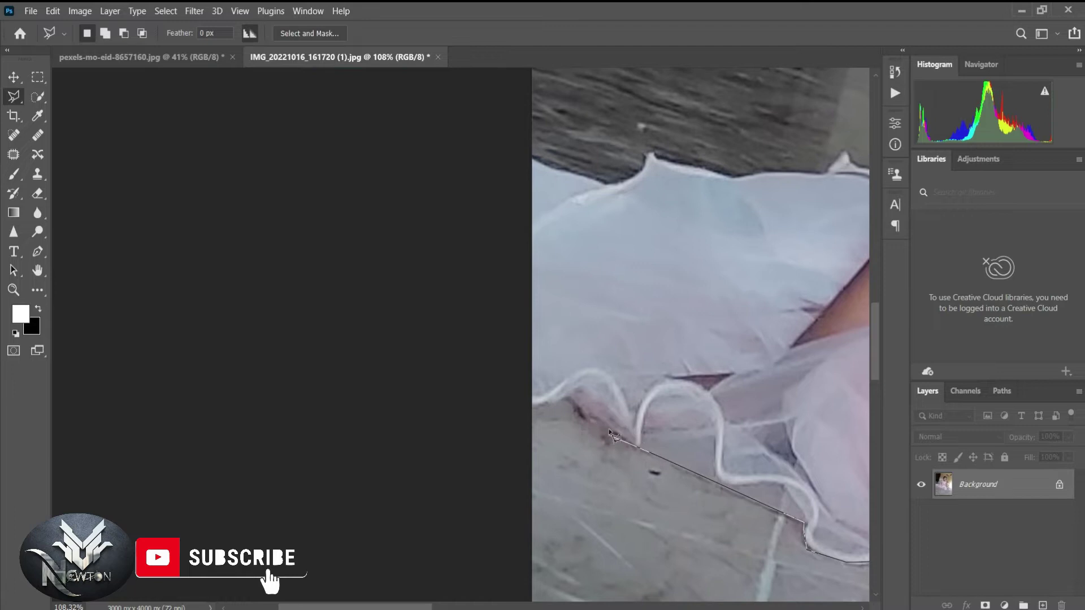
{"action": "left_click", "coordinate": [559, 379]}
{"action": "left_click", "coordinate": [611, 182]}
{"action": "left_click", "coordinate": [681, 169]}
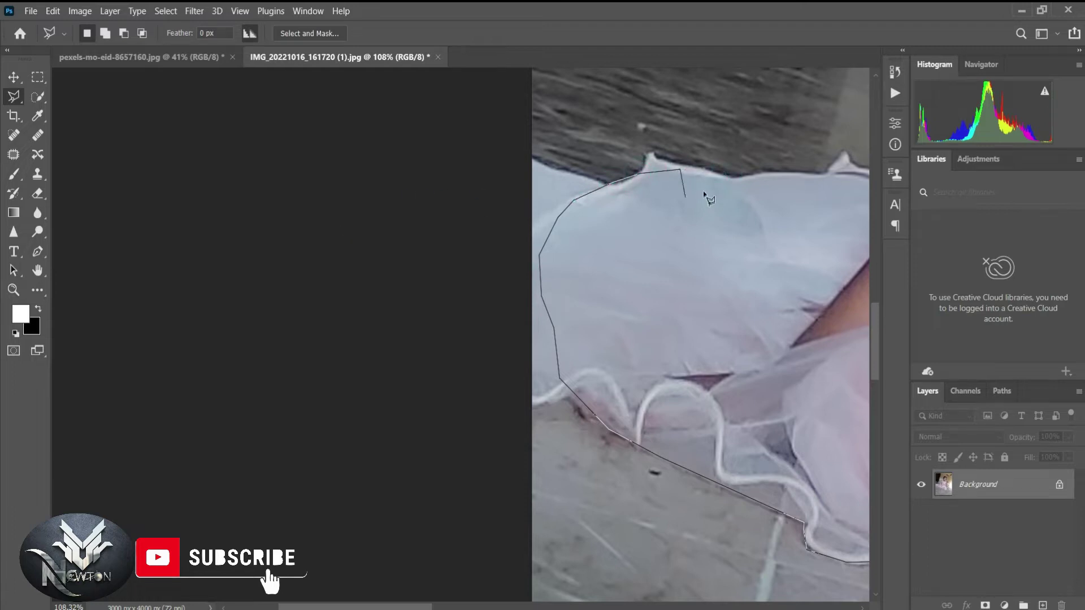
{"action": "left_click_drag", "start_coordinate": [487, 225], "coordinate": [349, 275]}
Step: Trace along the top edge of the skirt toward the arm
{"action": "left_click", "coordinate": [375, 272]}
{"action": "left_click", "coordinate": [414, 266]}
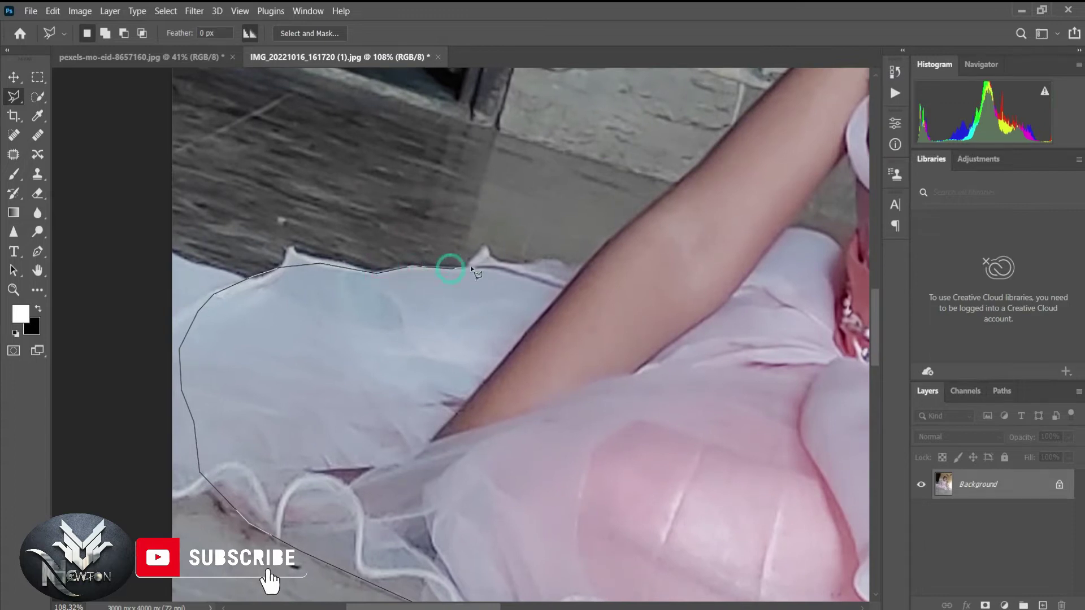
{"action": "left_click", "coordinate": [484, 249]}
{"action": "left_click", "coordinate": [526, 264]}
{"action": "left_click", "coordinate": [587, 264]}
{"action": "left_click", "coordinate": [674, 187]}
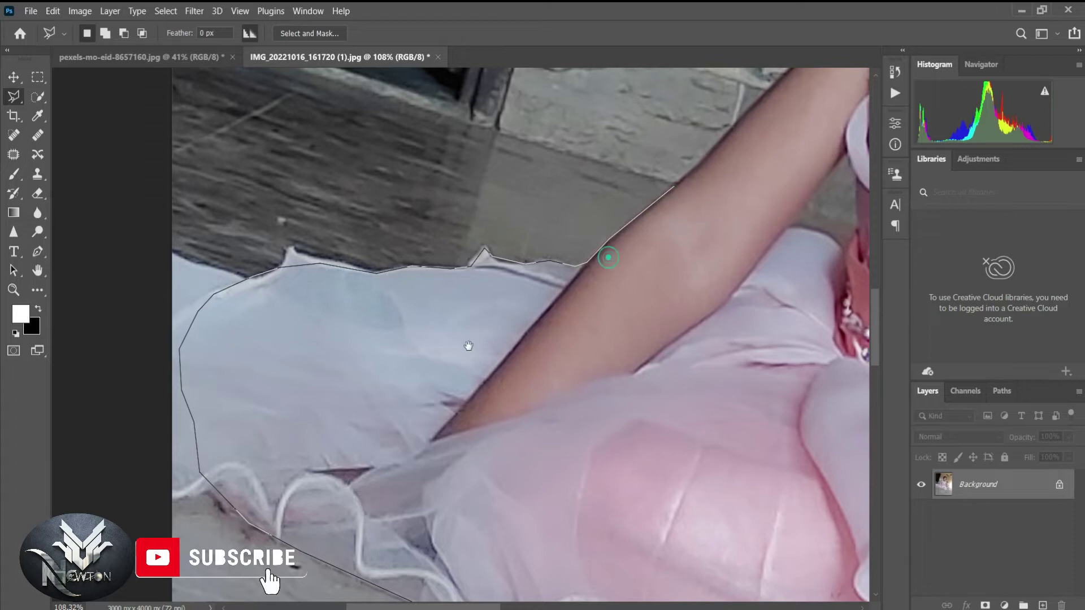
Step: Trace up the girl's left arm toward the shoulder
{"action": "left_click_drag", "start_coordinate": [469, 346], "coordinate": [182, 497]}
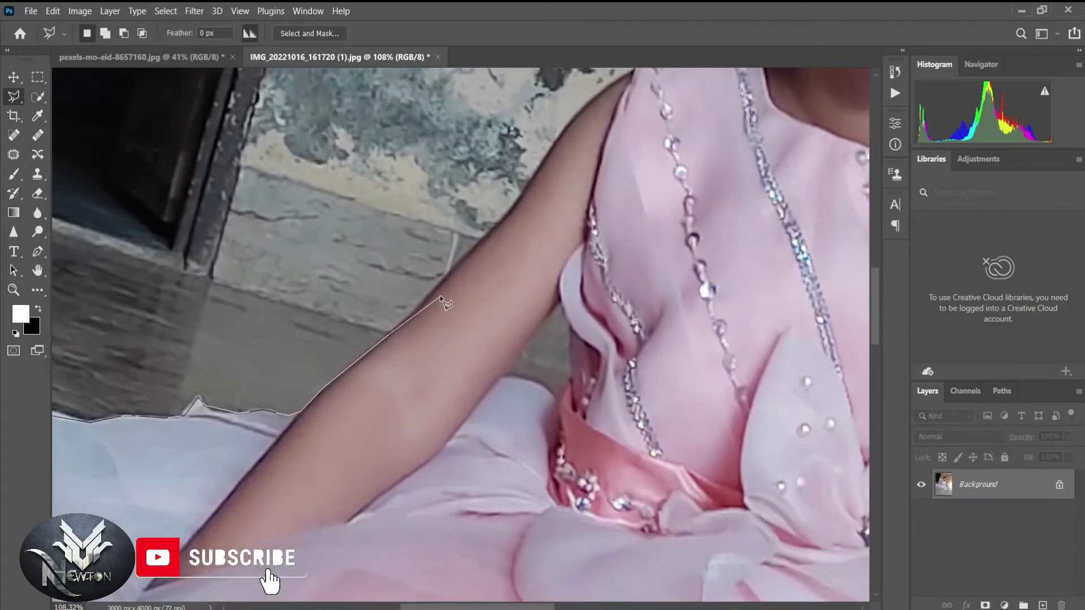
{"action": "left_click", "coordinate": [457, 265]}
{"action": "left_click", "coordinate": [520, 200]}
{"action": "left_click", "coordinate": [571, 120]}
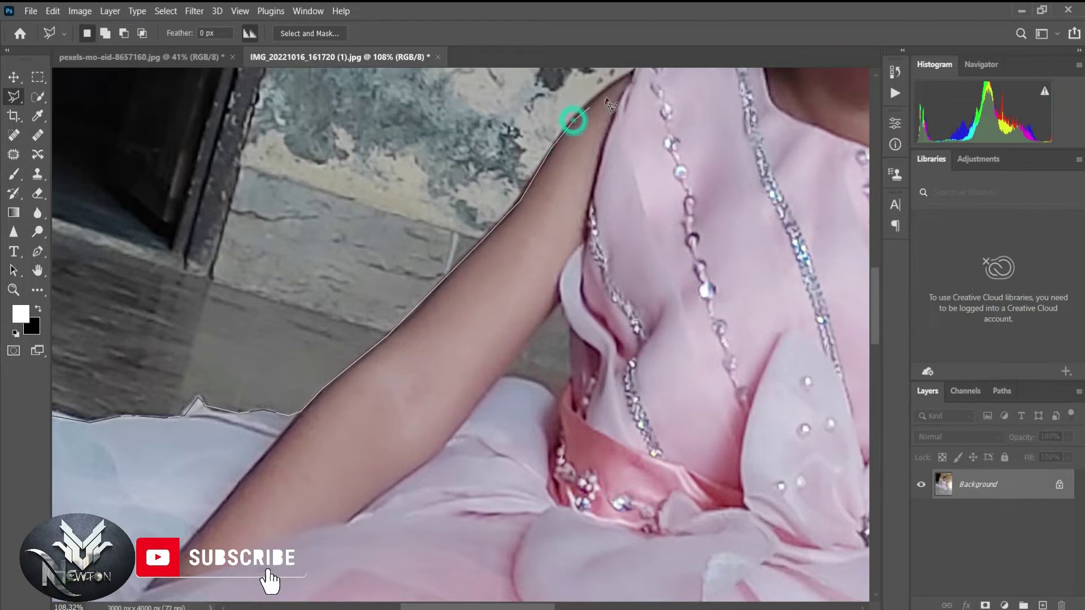
Step: Outline the shoulder, the top of the dress and the neck back toward the ear
{"action": "left_click_drag", "start_coordinate": [606, 93], "coordinate": [366, 364]}
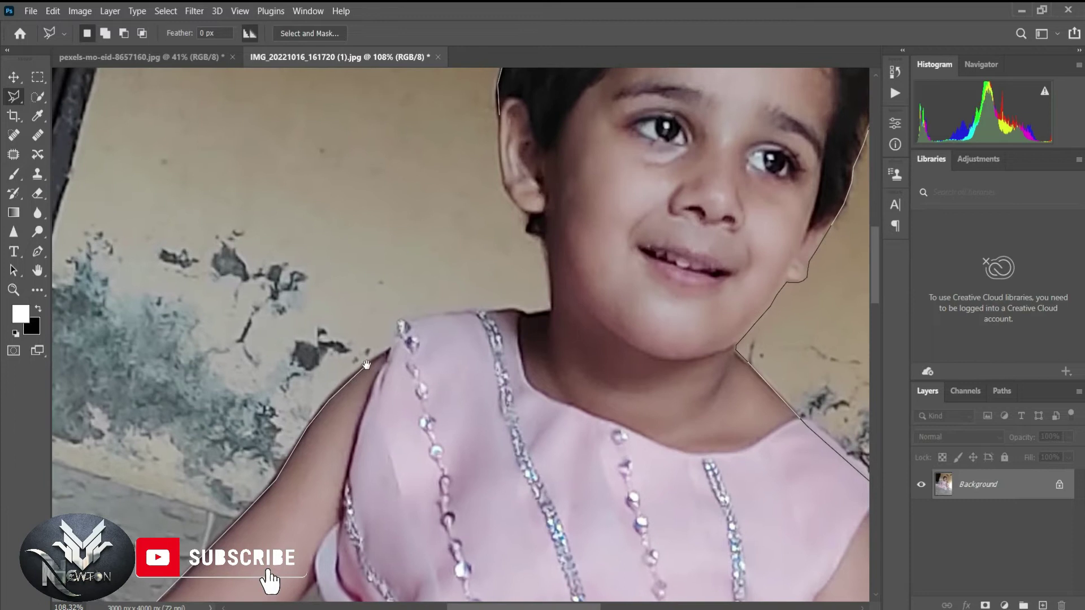
{"action": "left_click", "coordinate": [394, 346]}
{"action": "left_click", "coordinate": [399, 322]}
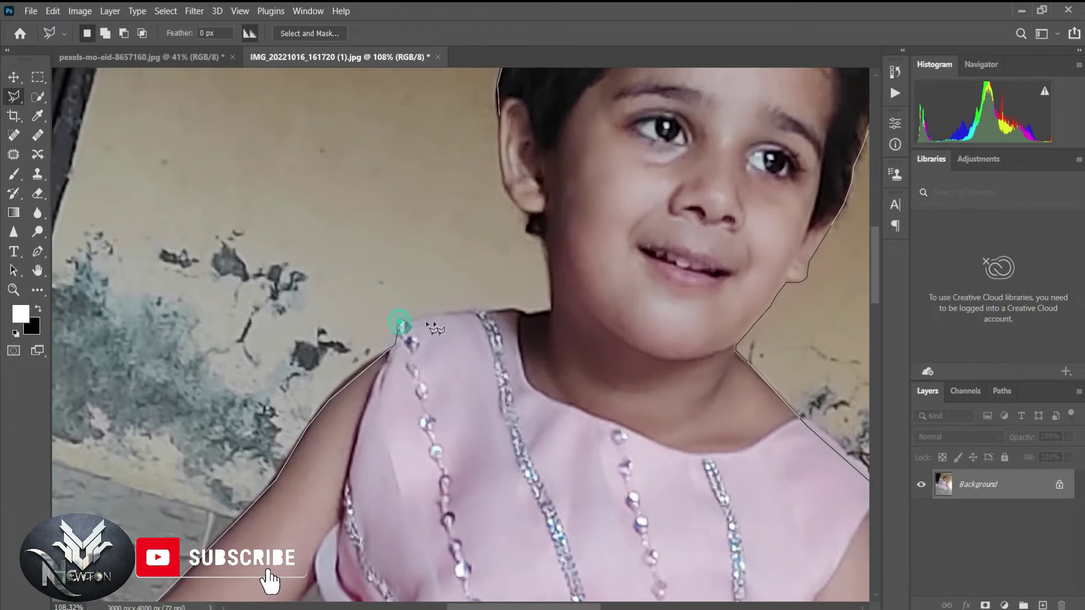
{"action": "left_click", "coordinate": [514, 310]}
{"action": "left_click", "coordinate": [524, 315]}
{"action": "left_click", "coordinate": [550, 285]}
{"action": "left_click", "coordinate": [549, 249]}
{"action": "left_click", "coordinate": [536, 230]}
Step: Close the outline into a selection, then close the YouTube tab and minimise Chrome
{"action": "double_click", "coordinate": [506, 122]}
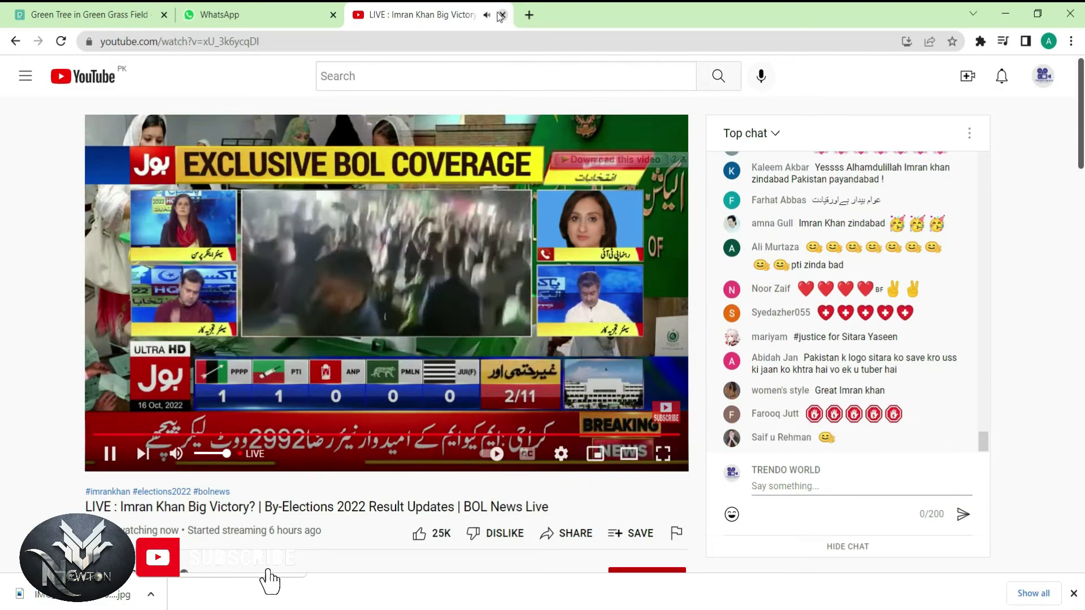
{"action": "left_click", "coordinate": [499, 16]}
{"action": "left_click", "coordinate": [1001, 13]}
Step: In subtract mode, cut the floor and wall gap beside one arm out of the selection
{"action": "key", "text": "ctrl+0"}
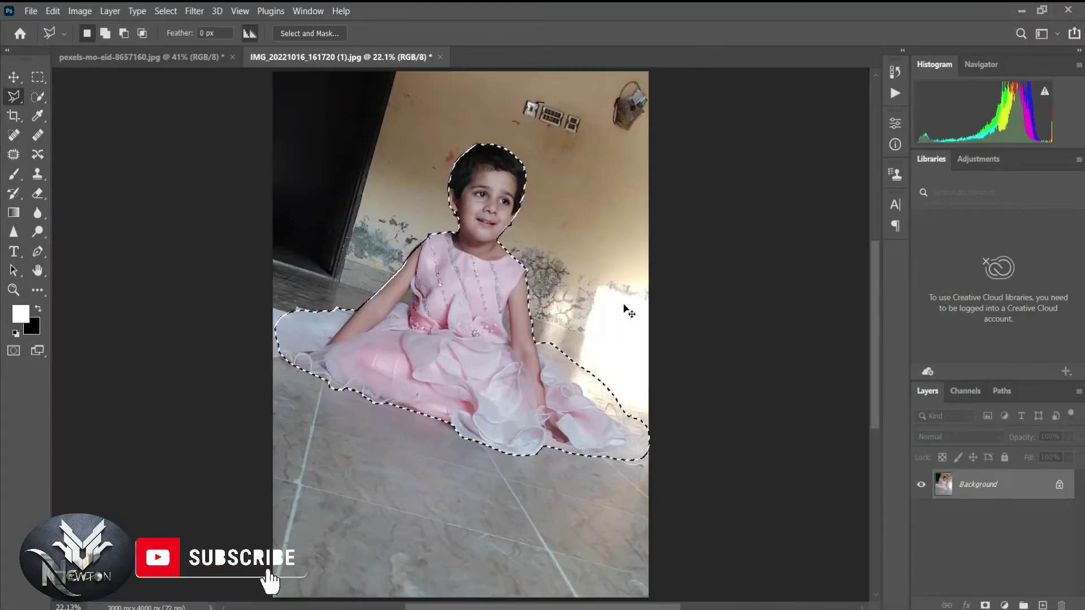
{"action": "left_click", "coordinate": [126, 33]}
{"action": "scroll", "coordinate": [411, 267], "scroll_direction": "up", "scroll_amount": 3}
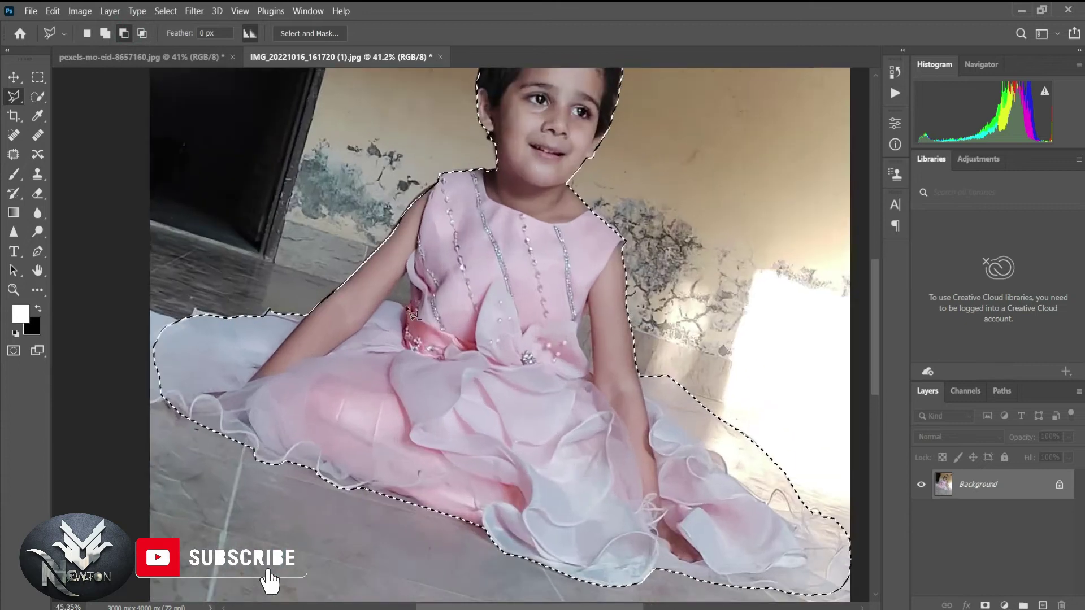
{"action": "scroll", "coordinate": [411, 232], "scroll_direction": "up", "scroll_amount": 5}
{"action": "scroll", "coordinate": [411, 232], "scroll_direction": "up", "scroll_amount": 5}
{"action": "left_click_drag", "start_coordinate": [409, 232], "coordinate": [436, 263]}
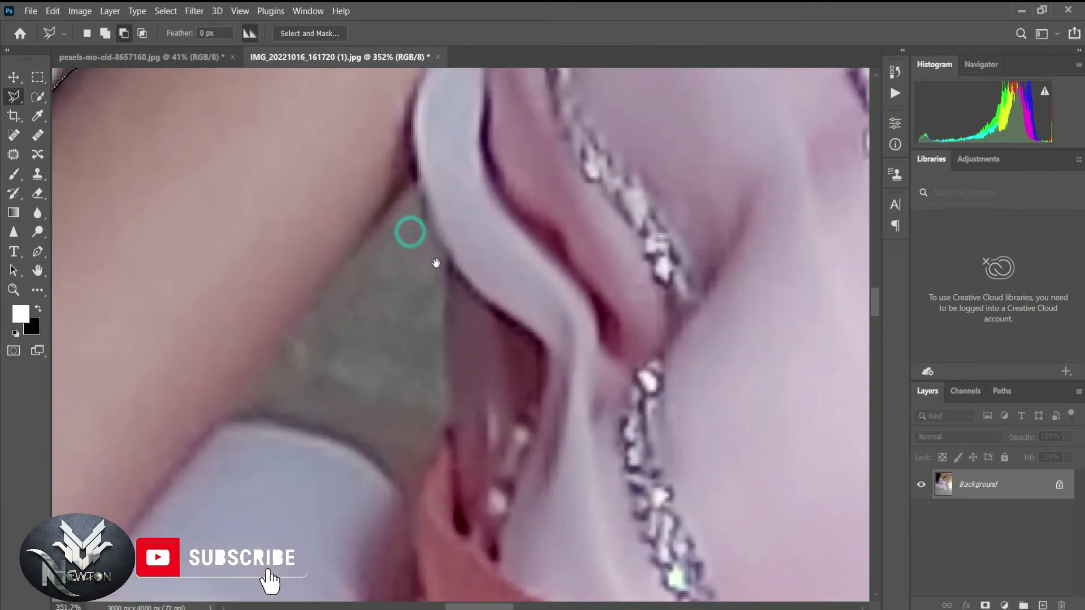
{"action": "left_click", "coordinate": [229, 416]}
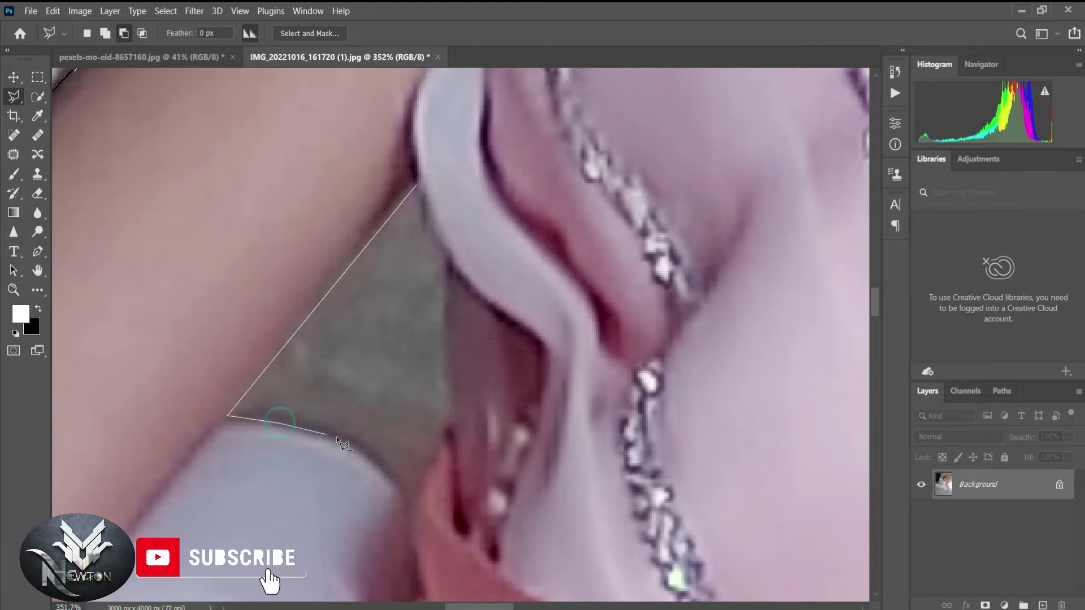
{"action": "left_click", "coordinate": [444, 412]}
{"action": "left_click", "coordinate": [448, 277]}
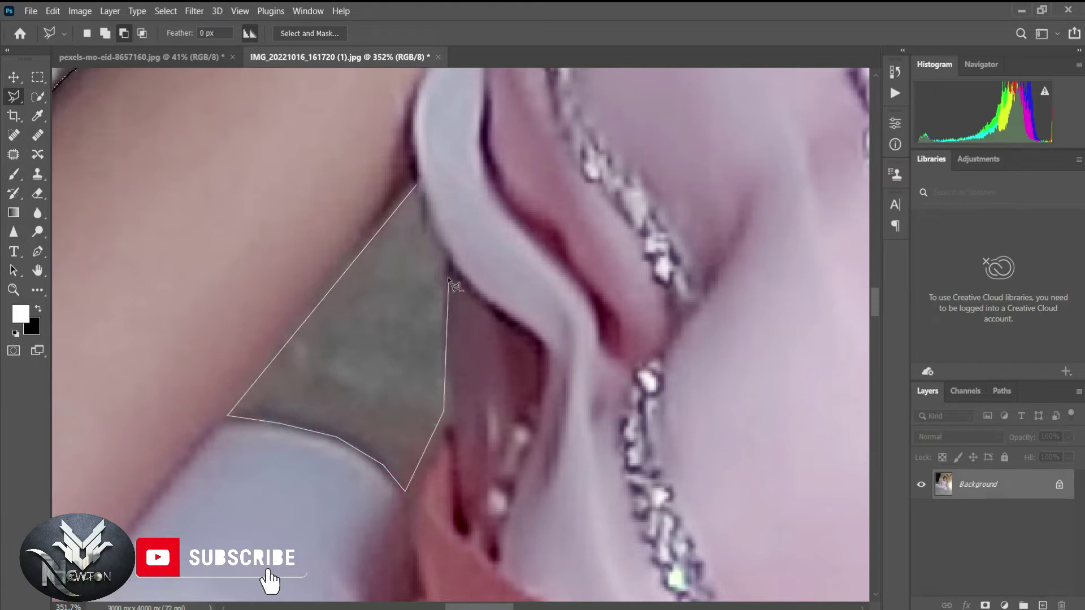
{"action": "left_click", "coordinate": [417, 187]}
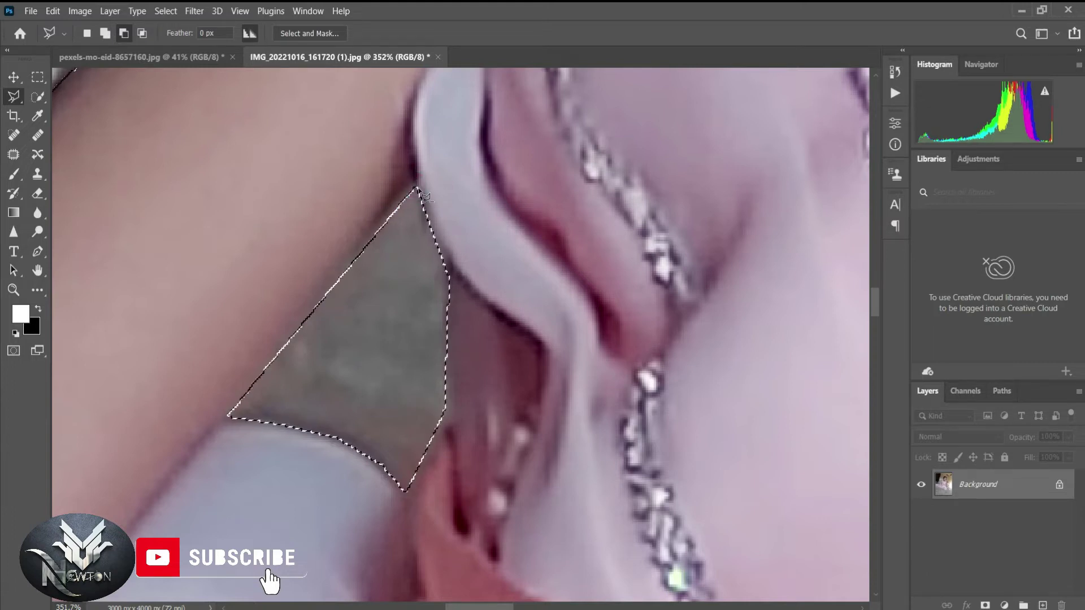
Step: Remove the gap between the other arm and the dress from the selection
{"action": "key", "text": "ctrl+0"}
{"action": "scroll", "coordinate": [466, 292], "scroll_direction": "up", "scroll_amount": 3}
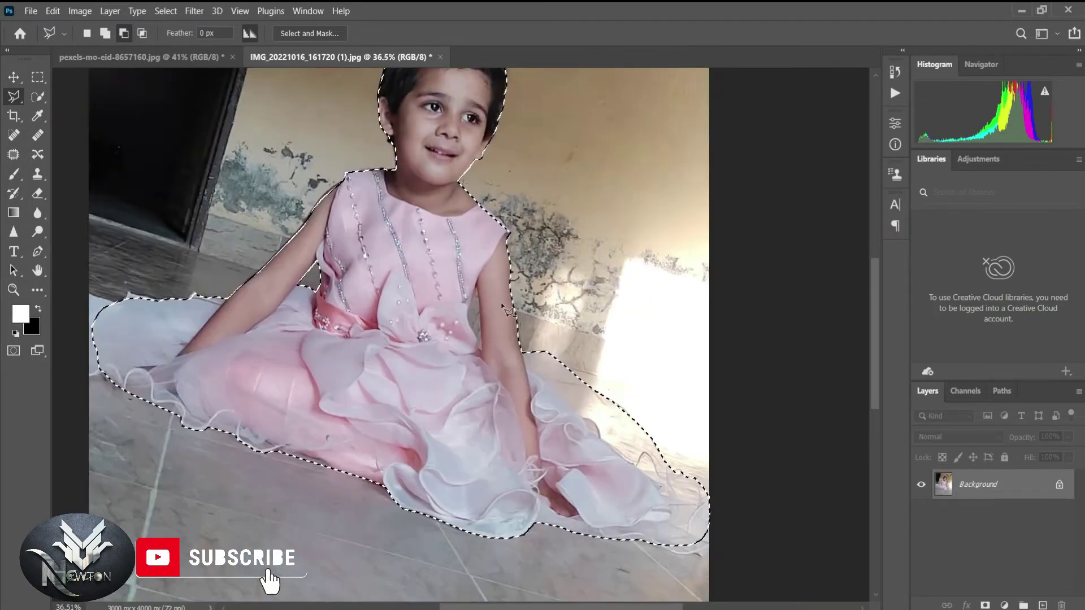
{"action": "scroll", "coordinate": [466, 292], "scroll_direction": "up", "scroll_amount": 3}
{"action": "scroll", "coordinate": [467, 292], "scroll_direction": "up", "scroll_amount": 2}
{"action": "left_click_drag", "start_coordinate": [466, 292], "coordinate": [515, 224]}
{"action": "left_click", "coordinate": [470, 153]}
{"action": "left_click", "coordinate": [478, 215]}
{"action": "left_click", "coordinate": [497, 446]}
{"action": "left_click", "coordinate": [480, 435]}
{"action": "left_click", "coordinate": [433, 307]}
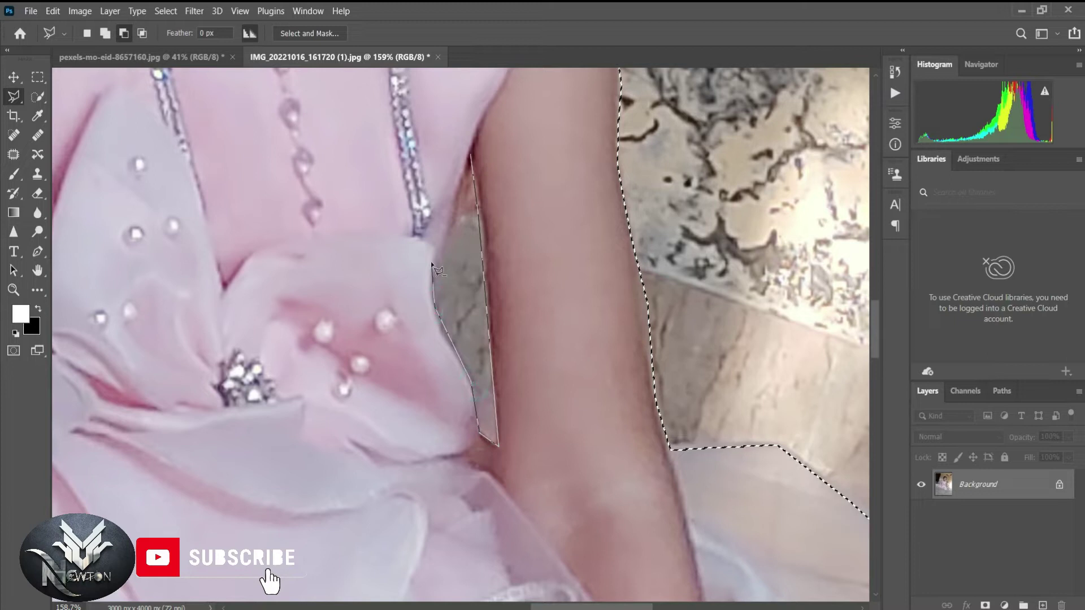
{"action": "left_click", "coordinate": [471, 157]}
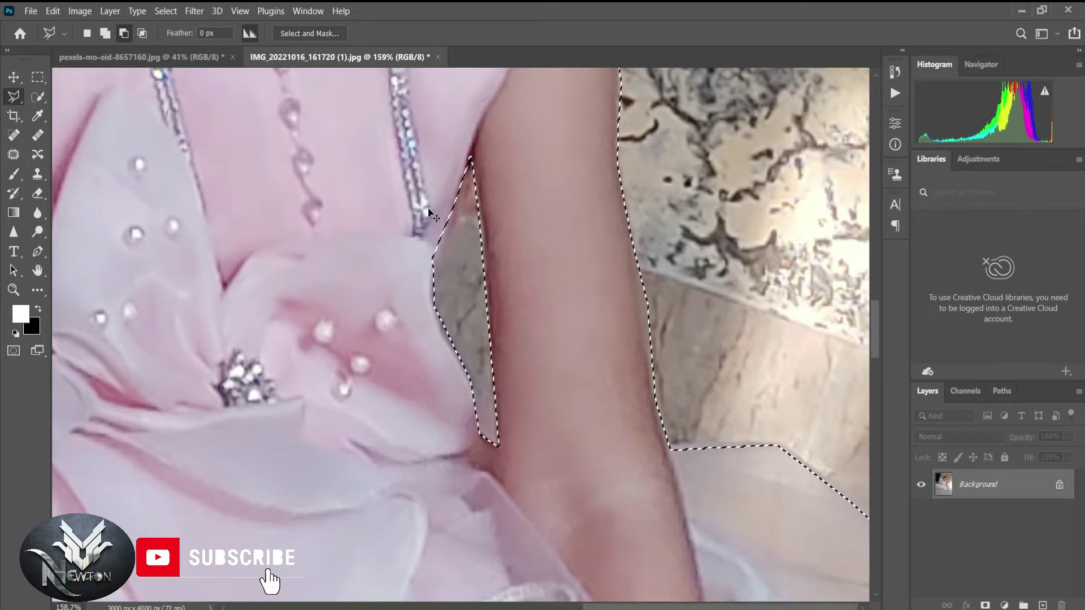
{"action": "key", "text": "ctrl+0"}
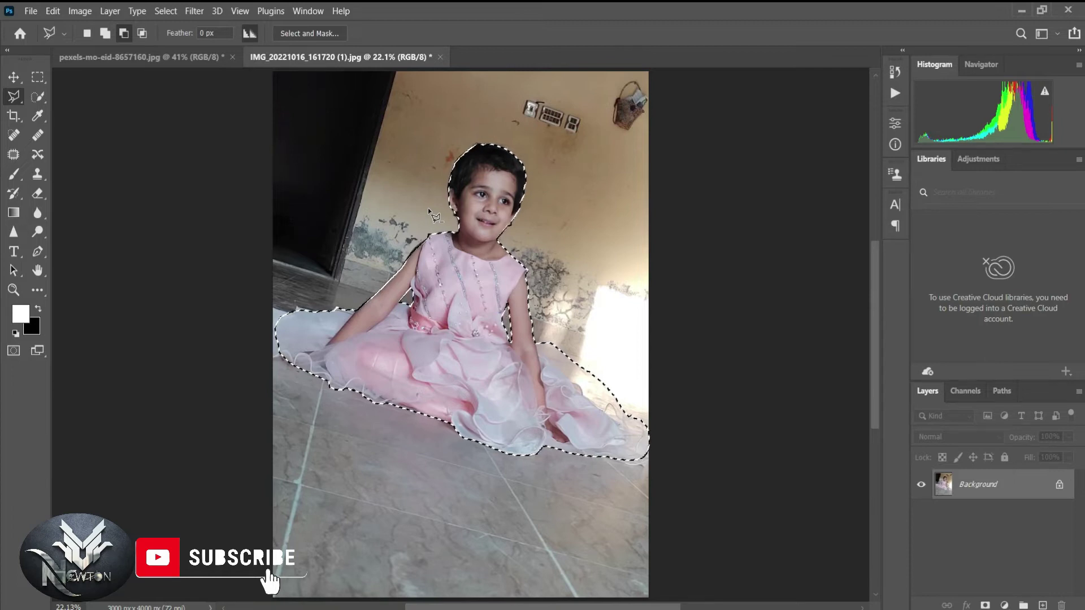
Step: Refine the girl's selection in Select and Mask with a 6 px Edge Detection radius
{"action": "left_click", "coordinate": [339, 33]}
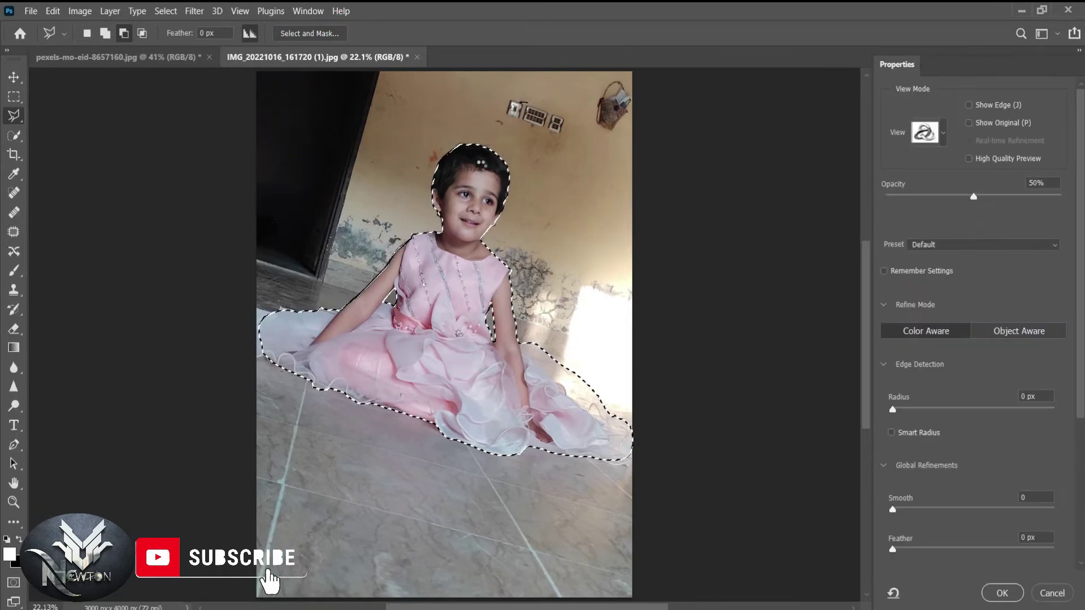
{"action": "scroll", "coordinate": [613, 305], "scroll_direction": "up", "scroll_amount": 2}
{"action": "scroll", "coordinate": [613, 305], "scroll_direction": "up", "scroll_amount": 2}
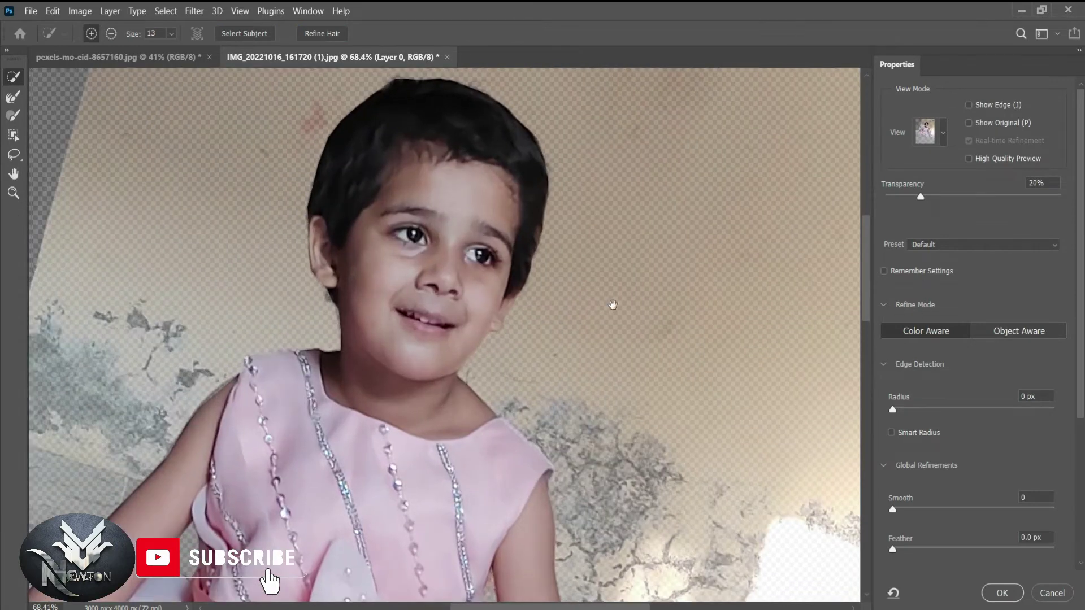
{"action": "left_click_drag", "start_coordinate": [613, 305], "coordinate": [658, 367]}
{"action": "left_click_drag", "start_coordinate": [903, 411], "coordinate": [914, 411]}
{"action": "left_click_drag", "start_coordinate": [921, 413], "coordinate": [942, 414]}
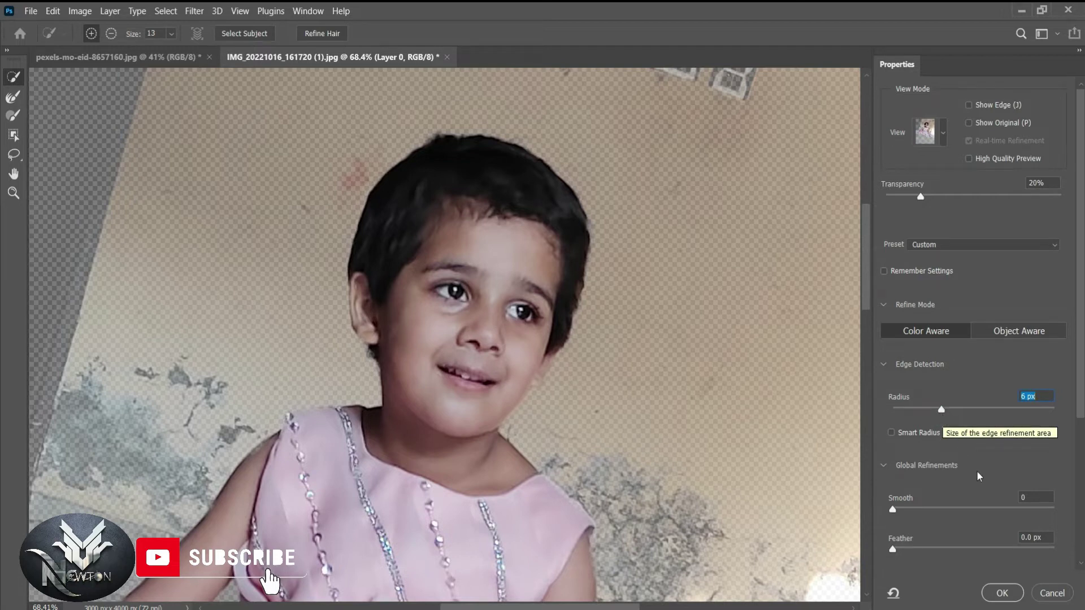
{"action": "left_click", "coordinate": [1004, 594]}
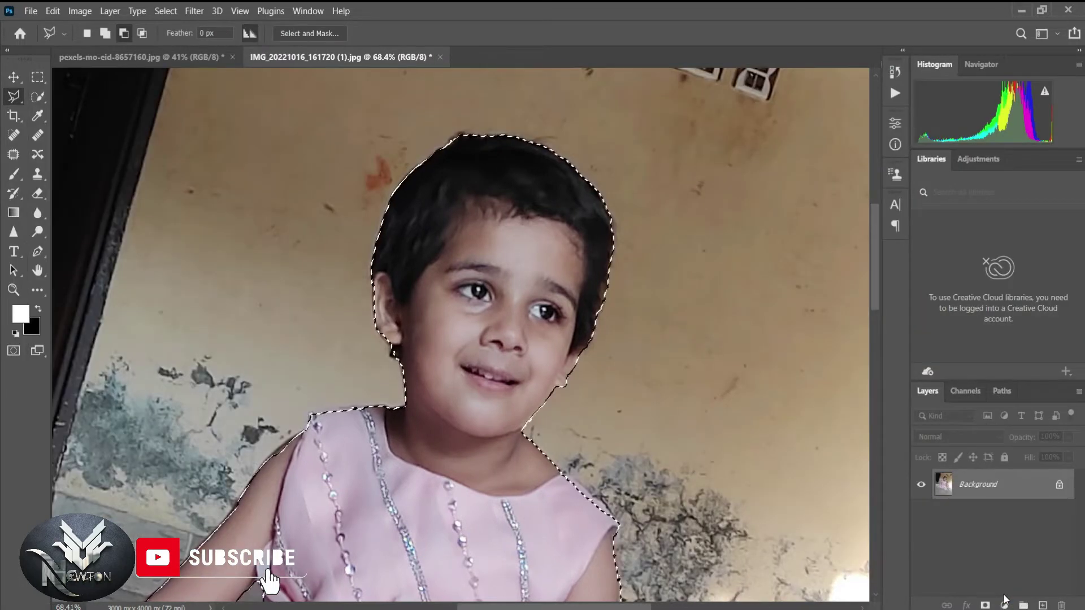
Step: Switch to the pexels pink room document, dismissing the accidentally opened New Document dialog
{"action": "key", "text": "ctrl+0"}
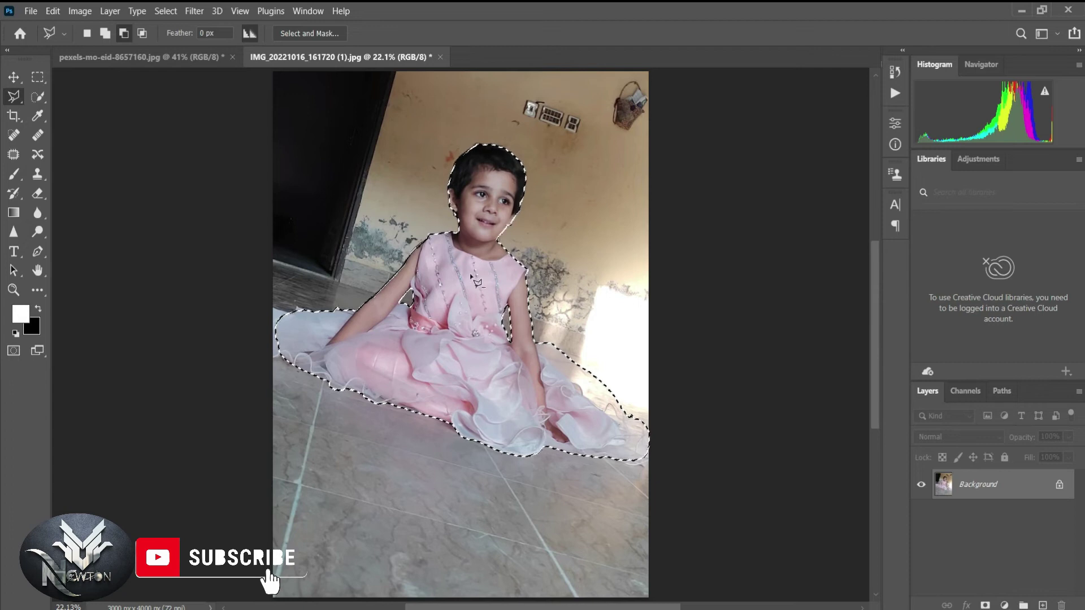
{"action": "left_click", "coordinate": [141, 57]}
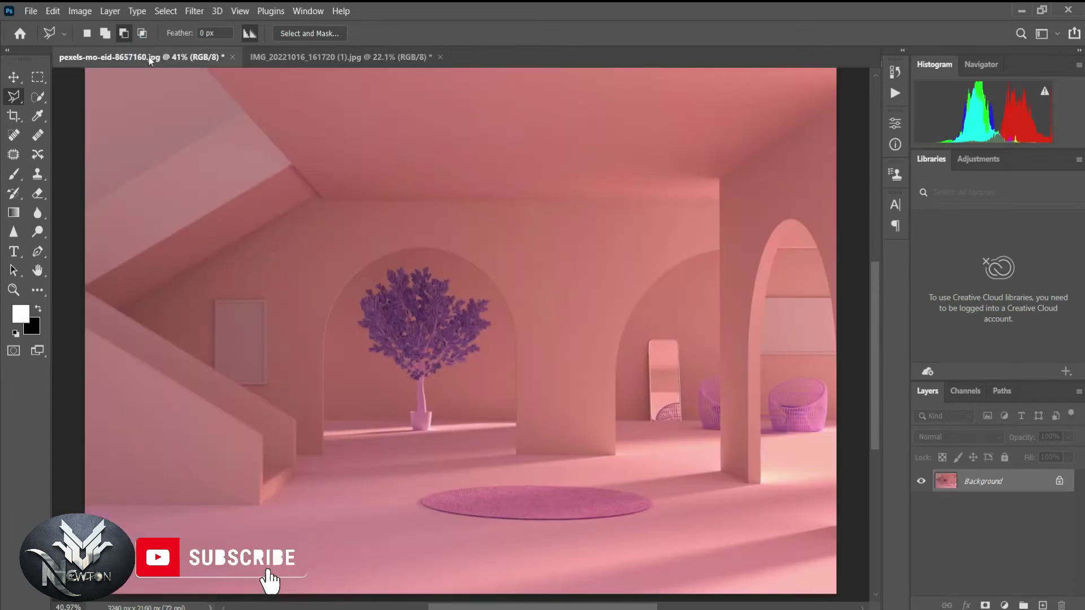
{"action": "key", "text": "ctrl+n"}
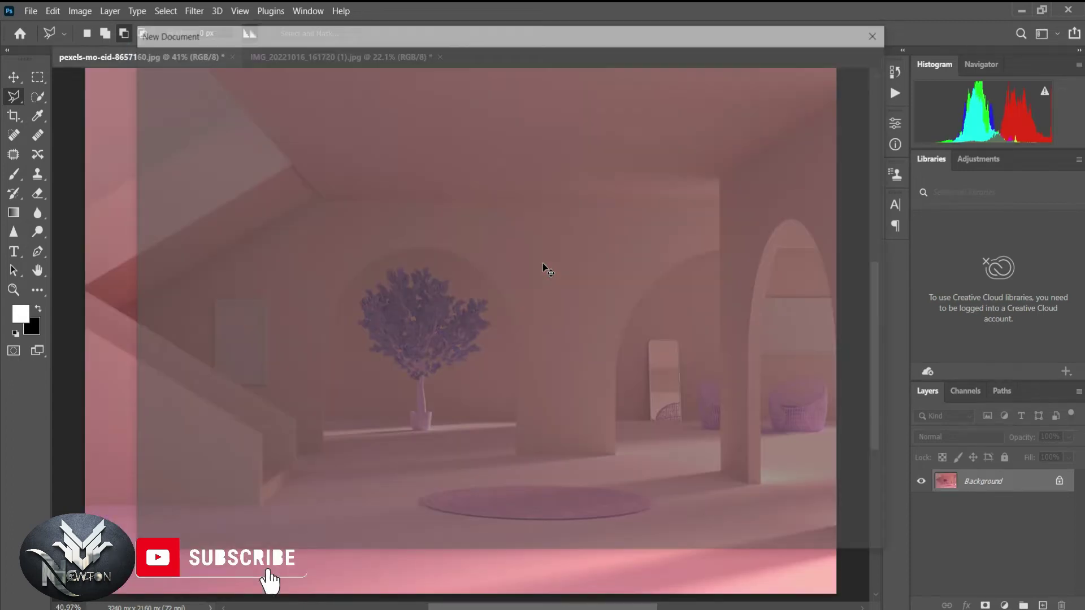
{"action": "left_click", "coordinate": [853, 522]}
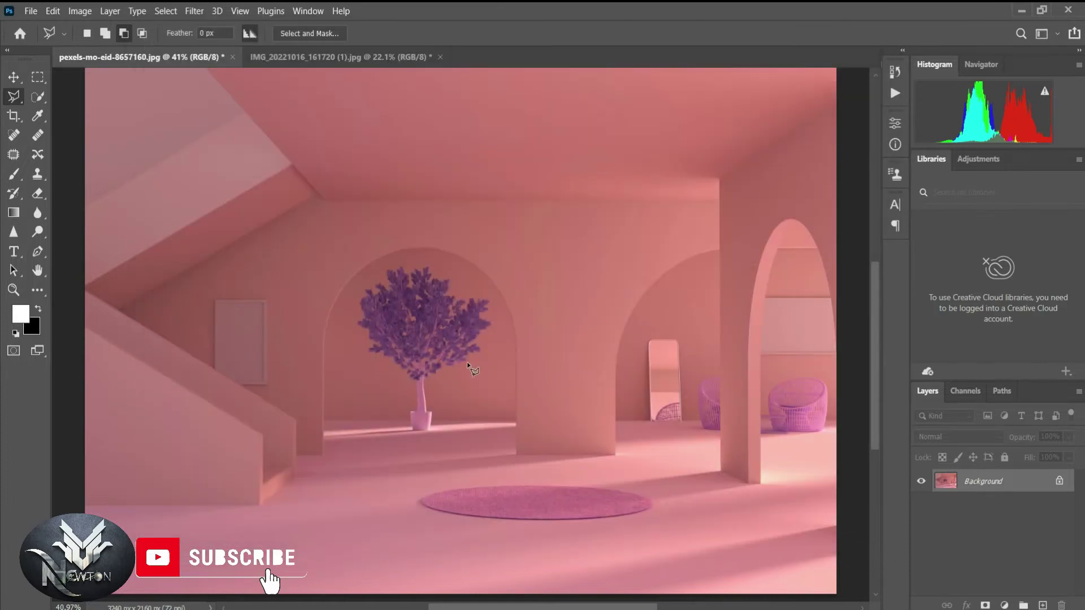
Step: Drag the selected girl with the Move Tool from her photo onto the pink room image
{"action": "left_click", "coordinate": [13, 76]}
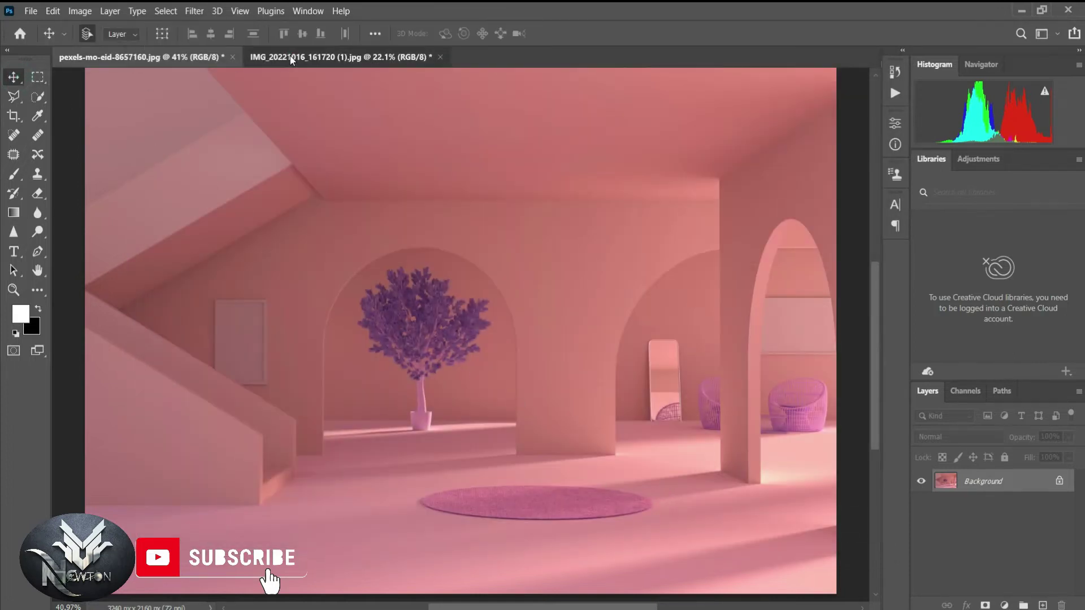
{"action": "left_click", "coordinate": [289, 57]}
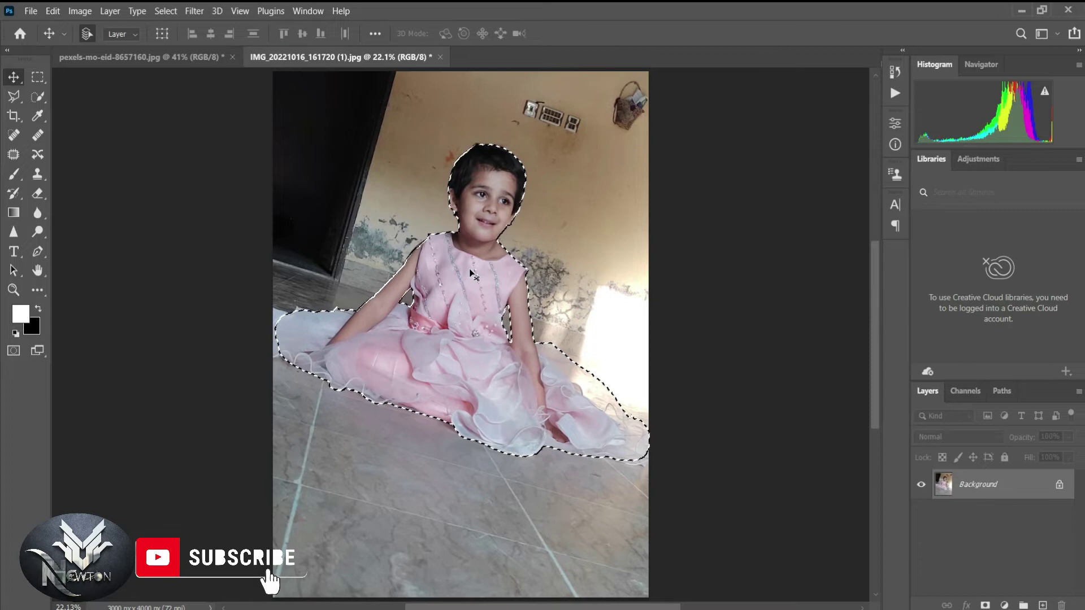
{"action": "left_click_drag", "start_coordinate": [473, 269], "coordinate": [217, 59]}
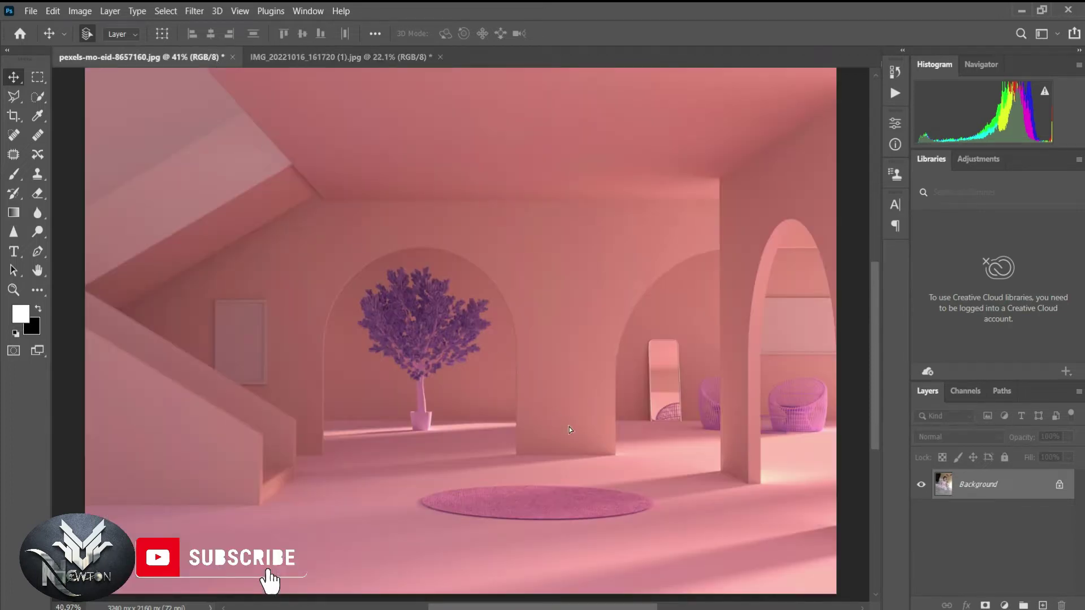
{"action": "mouse_move", "coordinate": [217, 60]}
{"action": "left_mouse_down"}
{"action": "mouse_move", "coordinate": [574, 432]}
{"action": "mouse_move", "coordinate": [582, 289]}
{"action": "mouse_move", "coordinate": [505, 353]}
{"action": "left_mouse_up"}
Step: Scale the girl to about a third, tilt her to the floor angle, and commit
{"action": "key", "text": "ctrl+t"}
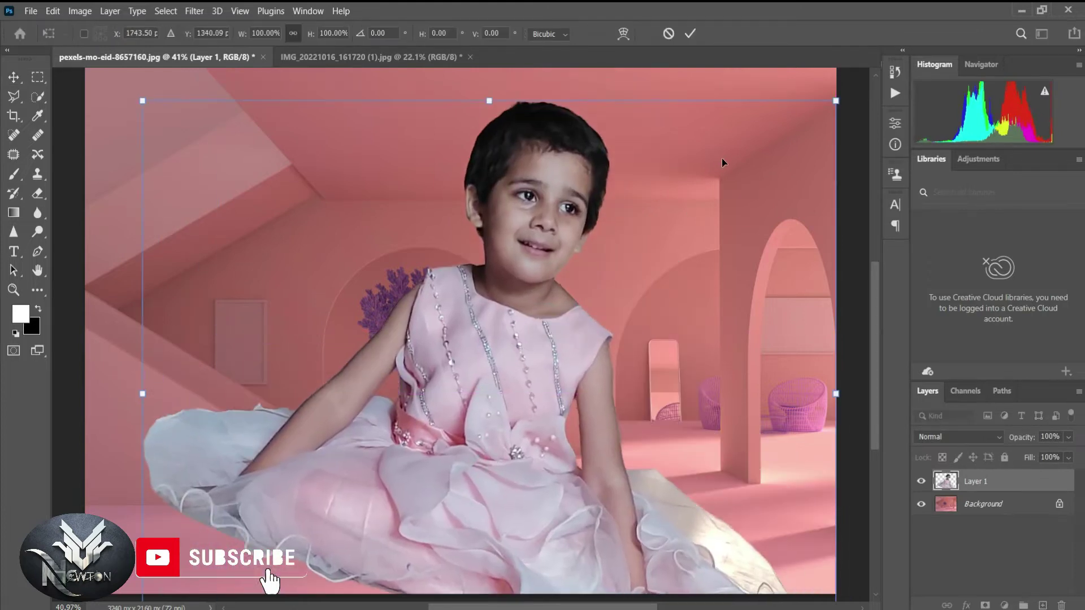
{"action": "left_click_drag", "start_coordinate": [836, 101], "coordinate": [529, 361]}
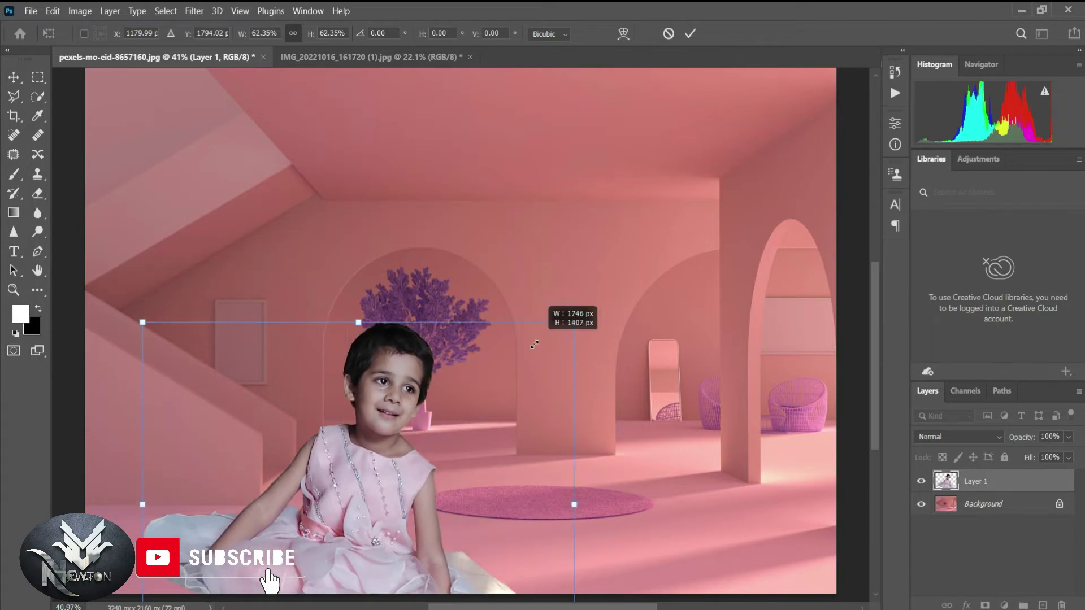
{"action": "left_click_drag", "start_coordinate": [328, 499], "coordinate": [531, 345]}
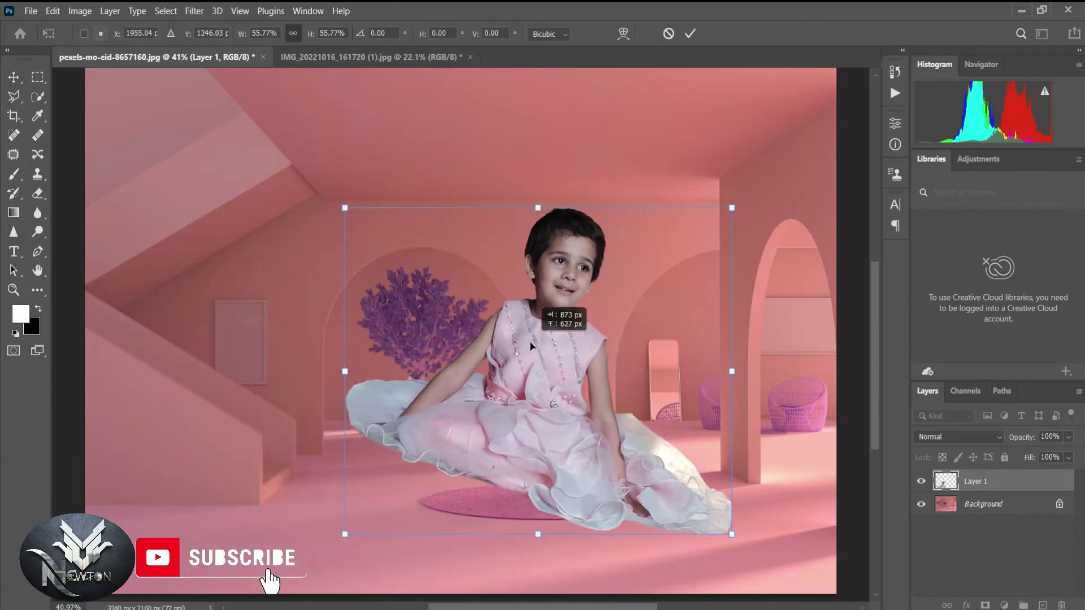
{"action": "mouse_move", "coordinate": [743, 544]}
{"action": "left_mouse_down"}
{"action": "mouse_move", "coordinate": [754, 473]}
{"action": "mouse_move", "coordinate": [741, 468]}
{"action": "left_mouse_up"}
{"action": "left_click_drag", "start_coordinate": [572, 366], "coordinate": [568, 411]}
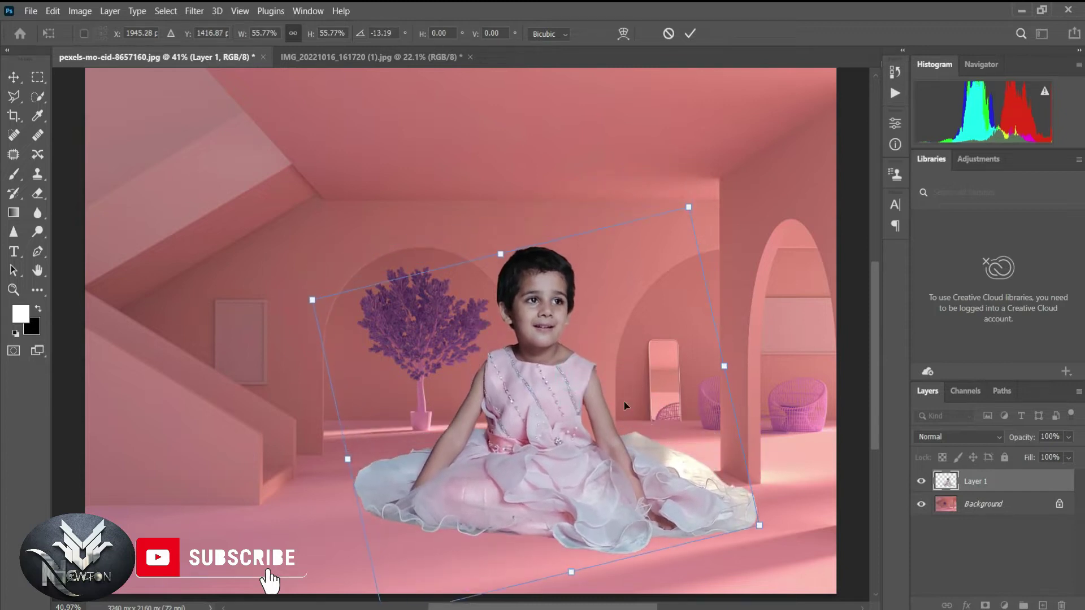
{"action": "left_click_drag", "start_coordinate": [686, 217], "coordinate": [565, 370]}
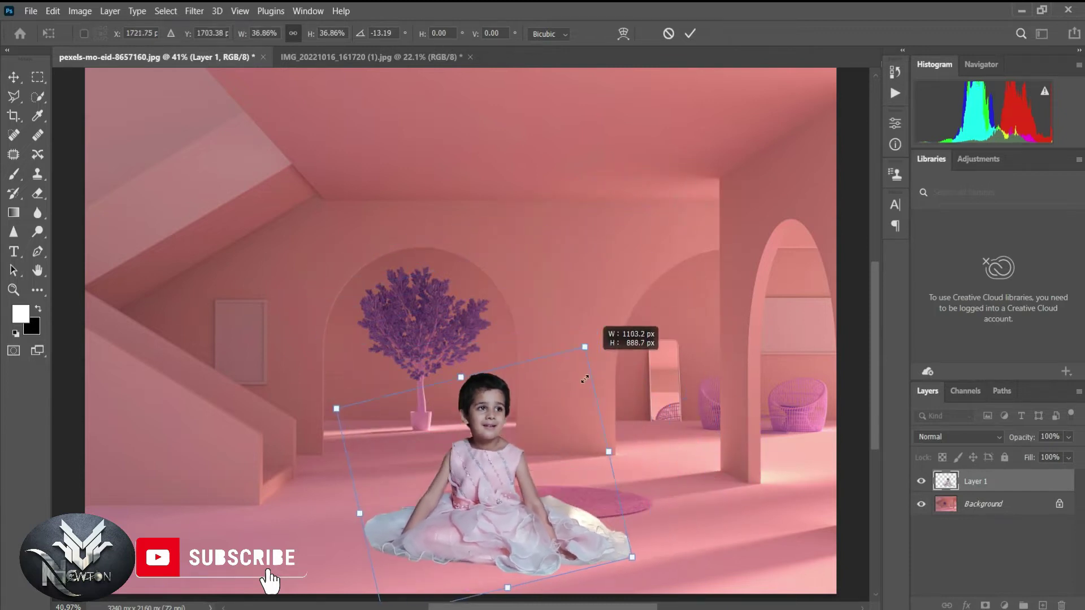
{"action": "mouse_move", "coordinate": [515, 464]}
{"action": "left_mouse_down"}
{"action": "mouse_move", "coordinate": [533, 478]}
{"action": "mouse_move", "coordinate": [526, 469]}
{"action": "left_mouse_up"}
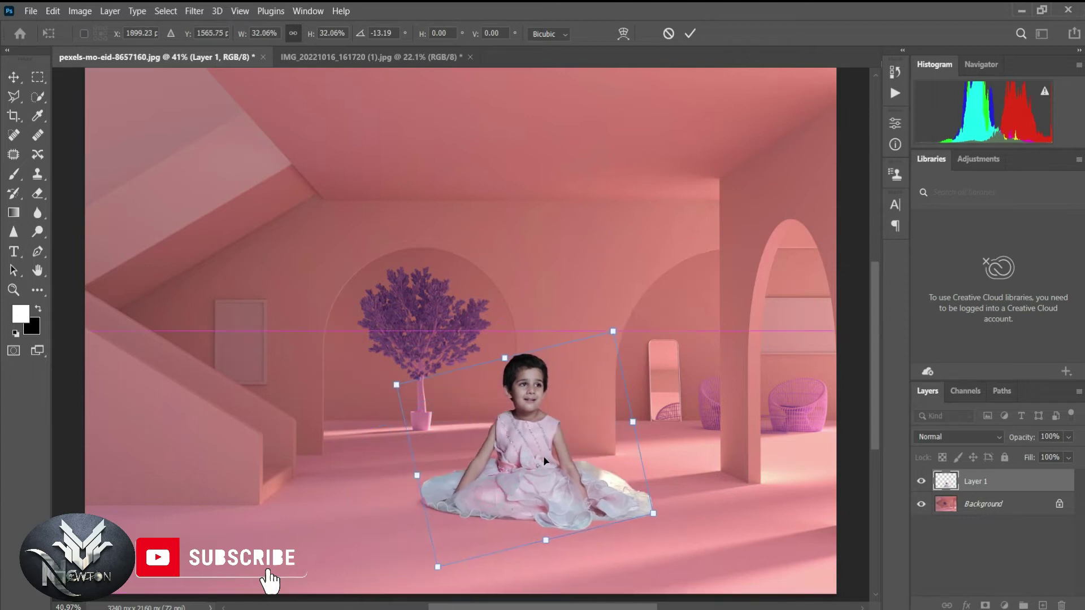
{"action": "key", "text": "Return"}
Step: Nudge the girl into place on the floor and enlarge her slightly
{"action": "left_click_drag", "start_coordinate": [526, 469], "coordinate": [521, 479]}
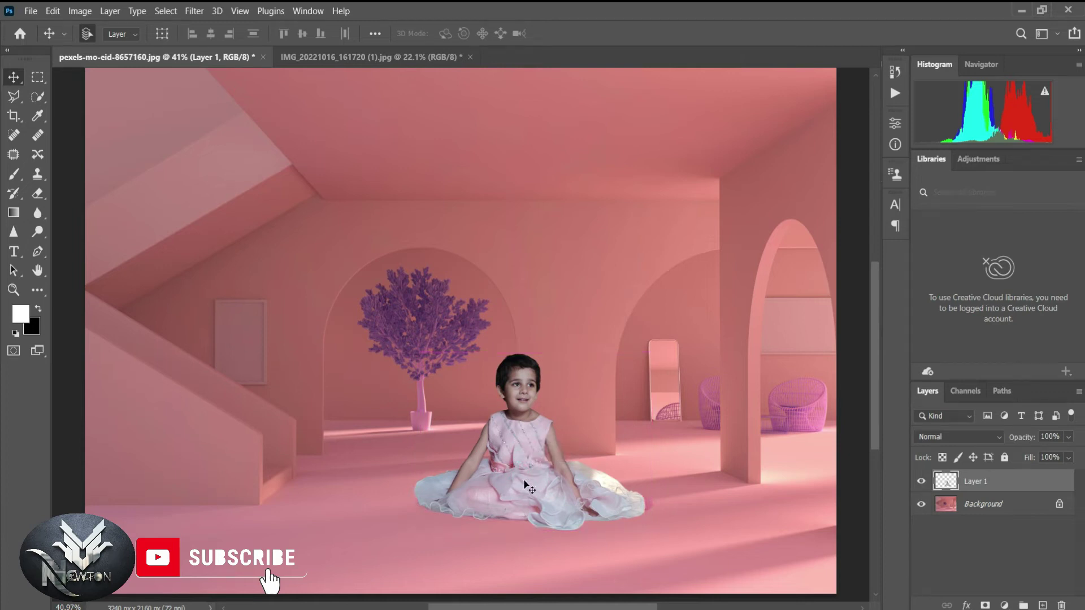
{"action": "scroll", "coordinate": [531, 529], "scroll_direction": "up", "scroll_amount": 2}
{"action": "scroll", "coordinate": [531, 529], "scroll_direction": "up", "scroll_amount": 2}
{"action": "left_click_drag", "start_coordinate": [540, 465], "coordinate": [561, 464]}
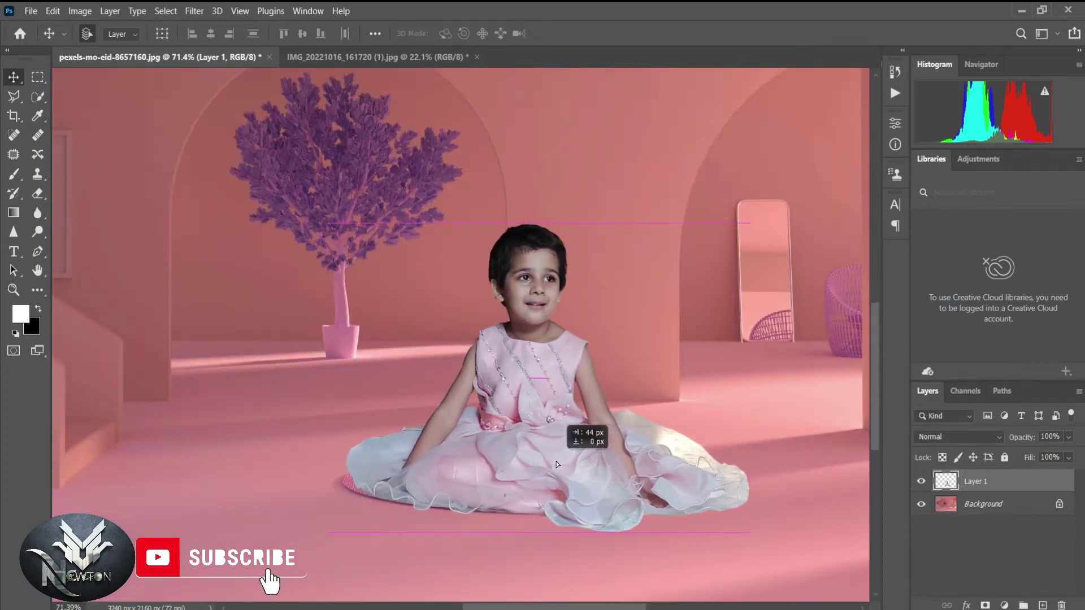
{"action": "left_click_drag", "start_coordinate": [560, 465], "coordinate": [560, 465]}
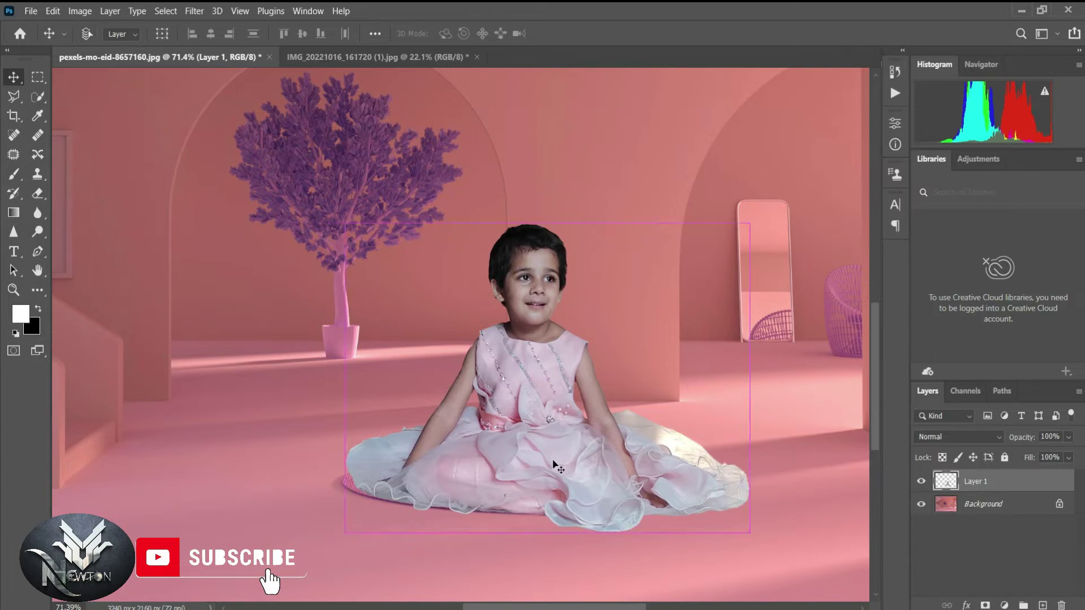
{"action": "key", "text": "ctrl+t"}
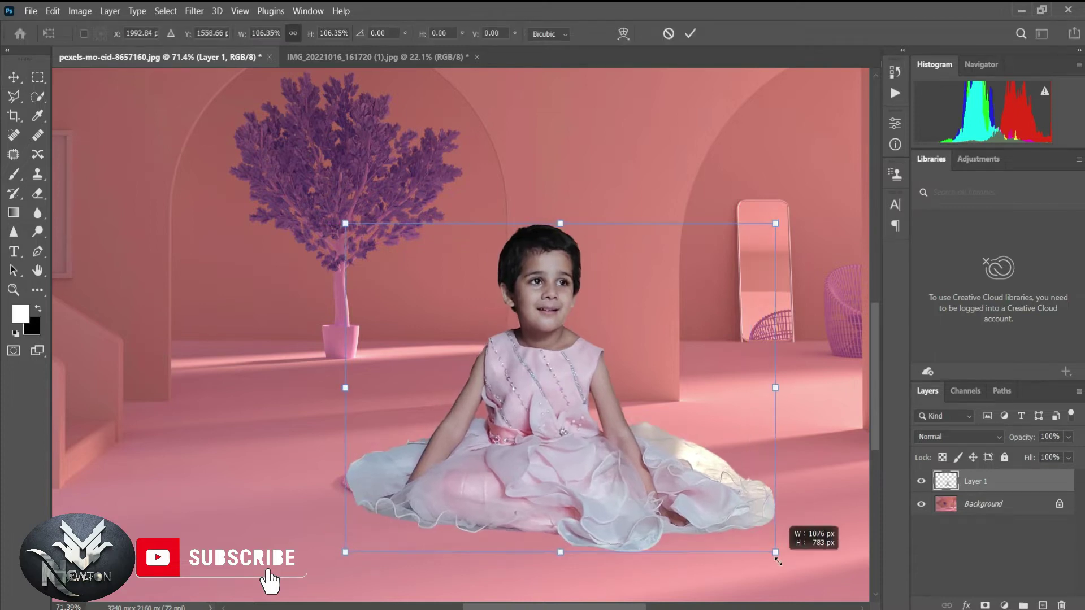
{"action": "left_click_drag", "start_coordinate": [750, 533], "coordinate": [776, 555]}
{"action": "mouse_move", "coordinate": [588, 478]}
{"action": "left_mouse_down"}
{"action": "mouse_move", "coordinate": [558, 488]}
{"action": "mouse_move", "coordinate": [559, 473]}
{"action": "left_mouse_up"}
{"action": "key", "text": "Return"}
{"action": "key", "text": "ctrl+0"}
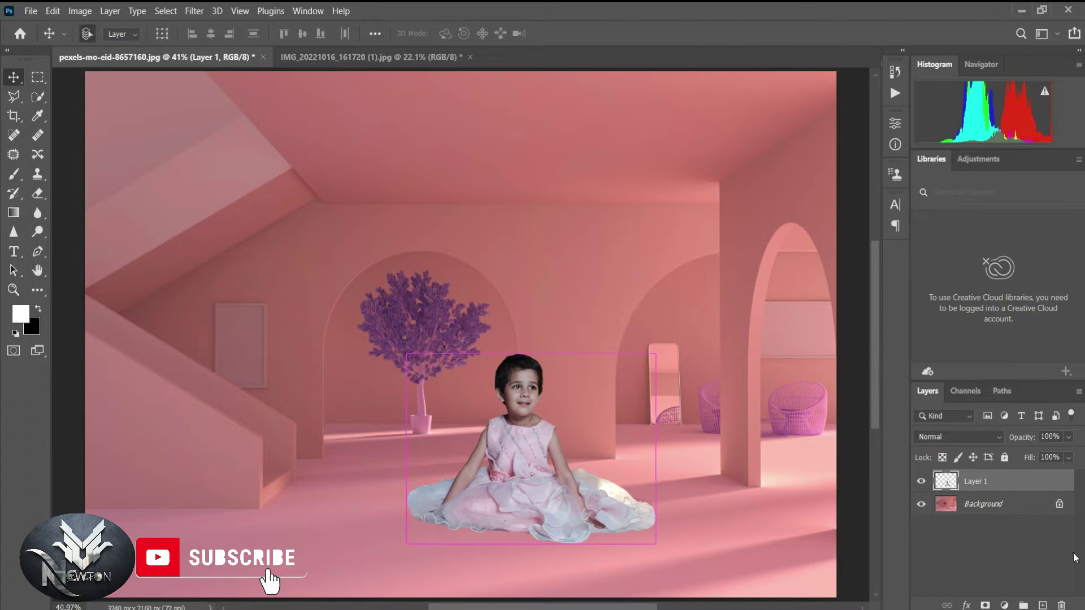
Step: Select the room Background layer and draw a perspective crop area over the room
{"action": "left_click", "coordinate": [989, 504]}
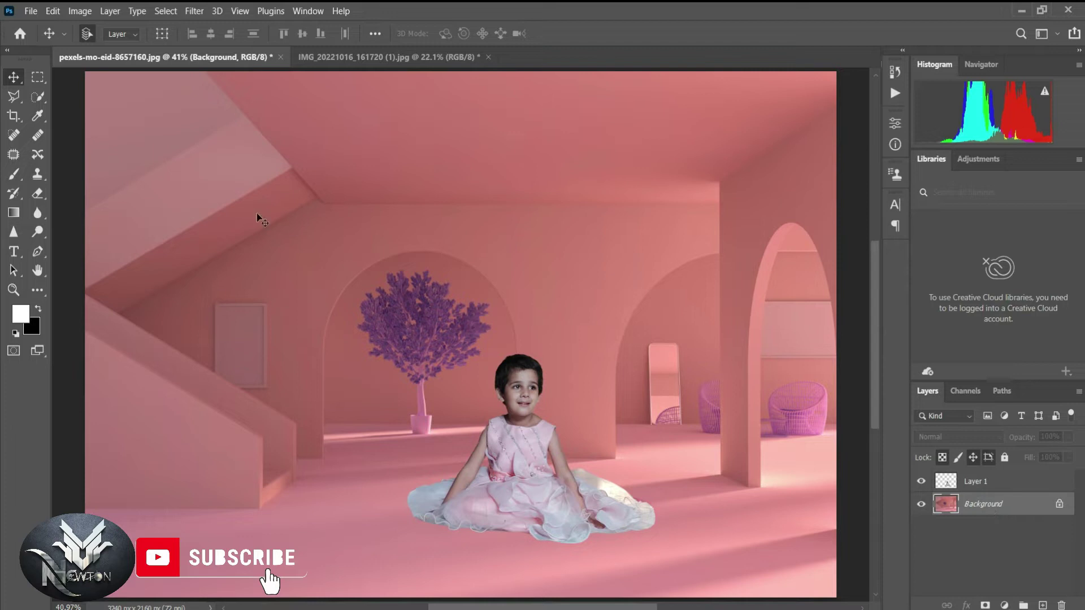
{"action": "left_click", "coordinate": [13, 116]}
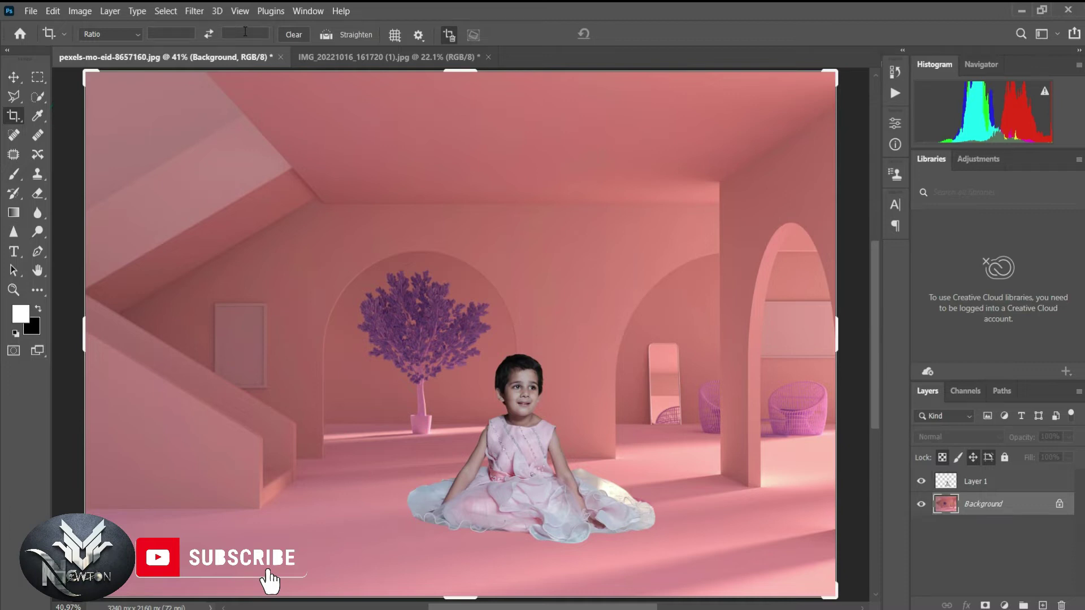
{"action": "right_click", "coordinate": [14, 117]}
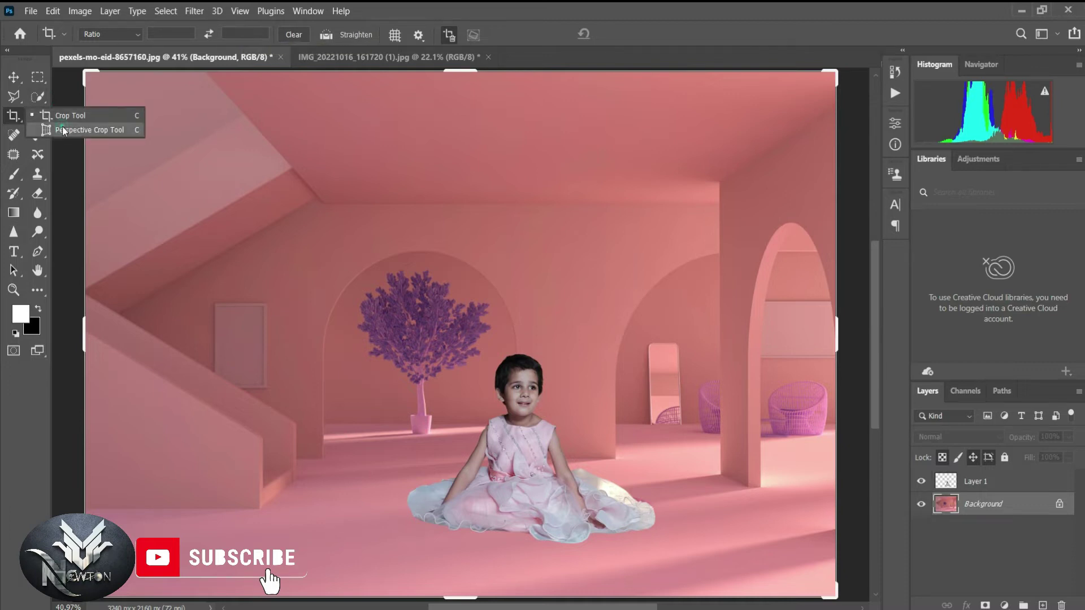
{"action": "left_click", "coordinate": [63, 130]}
{"action": "mouse_move", "coordinate": [261, 141]}
{"action": "left_mouse_down"}
{"action": "mouse_move", "coordinate": [729, 567]}
{"action": "mouse_move", "coordinate": [772, 591]}
{"action": "left_mouse_up"}
Step: Widen the crop on the right, trim the ceiling, and apply at 600 resolution
{"action": "left_click_drag", "start_coordinate": [510, 140], "coordinate": [510, 106]}
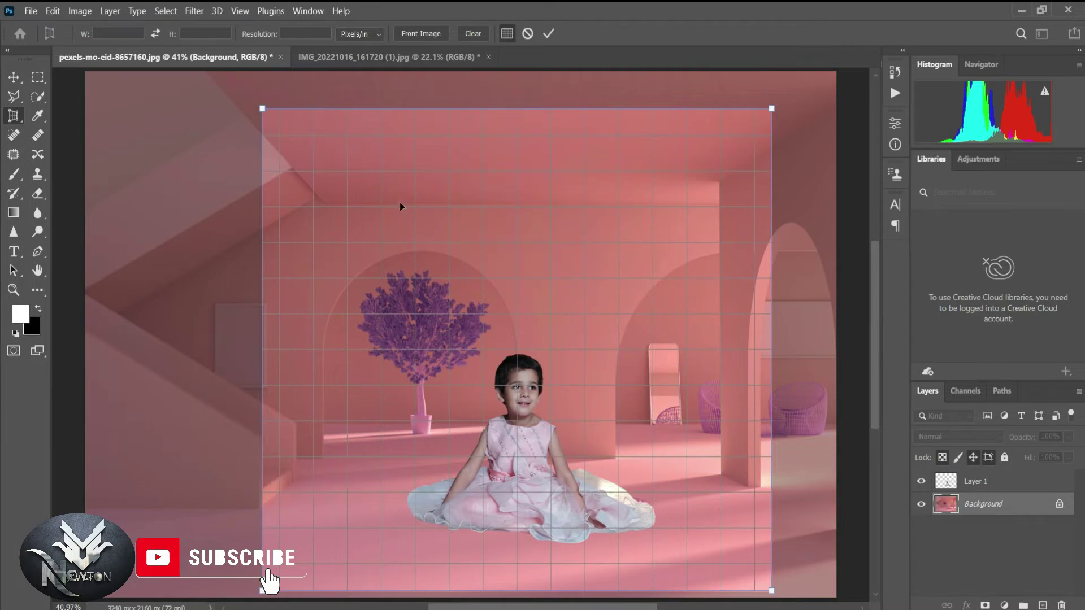
{"action": "left_click_drag", "start_coordinate": [777, 341], "coordinate": [820, 341]}
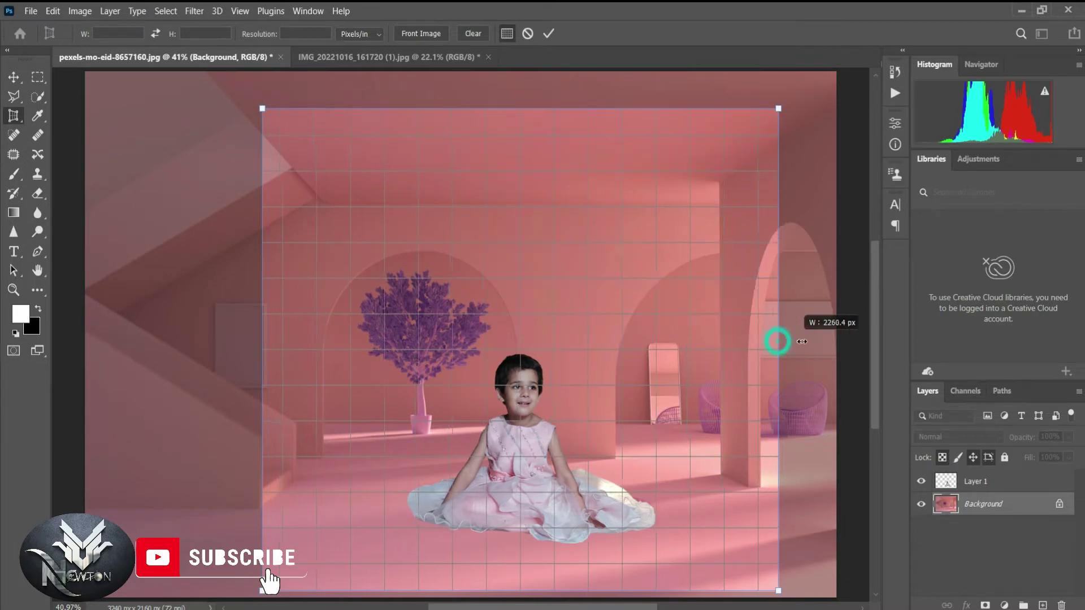
{"action": "left_click_drag", "start_coordinate": [536, 109], "coordinate": [535, 170]}
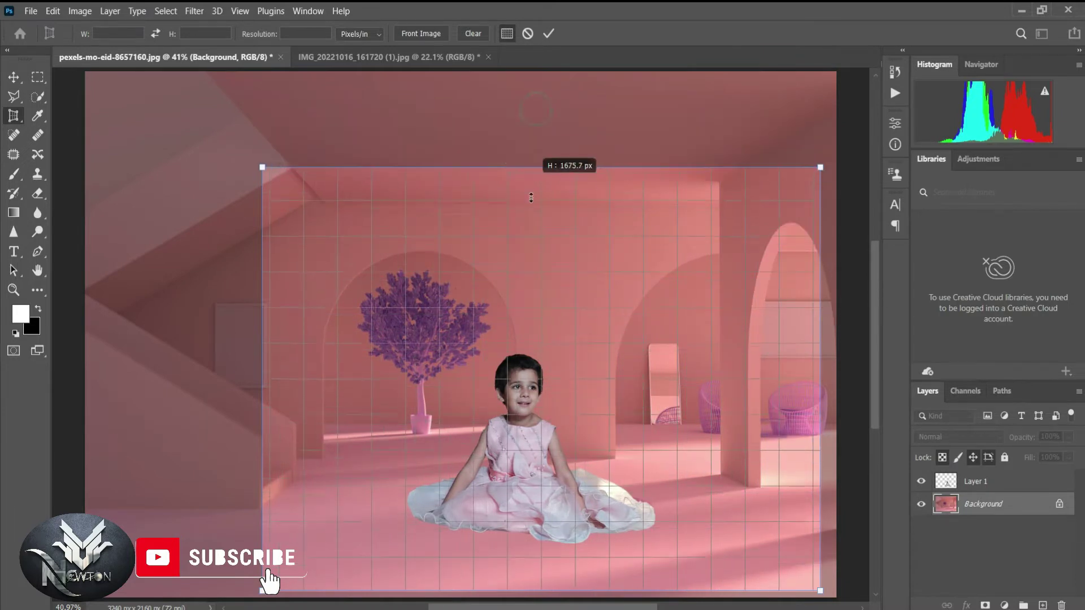
{"action": "left_click", "coordinate": [302, 32]}
{"action": "type", "text": "600"}
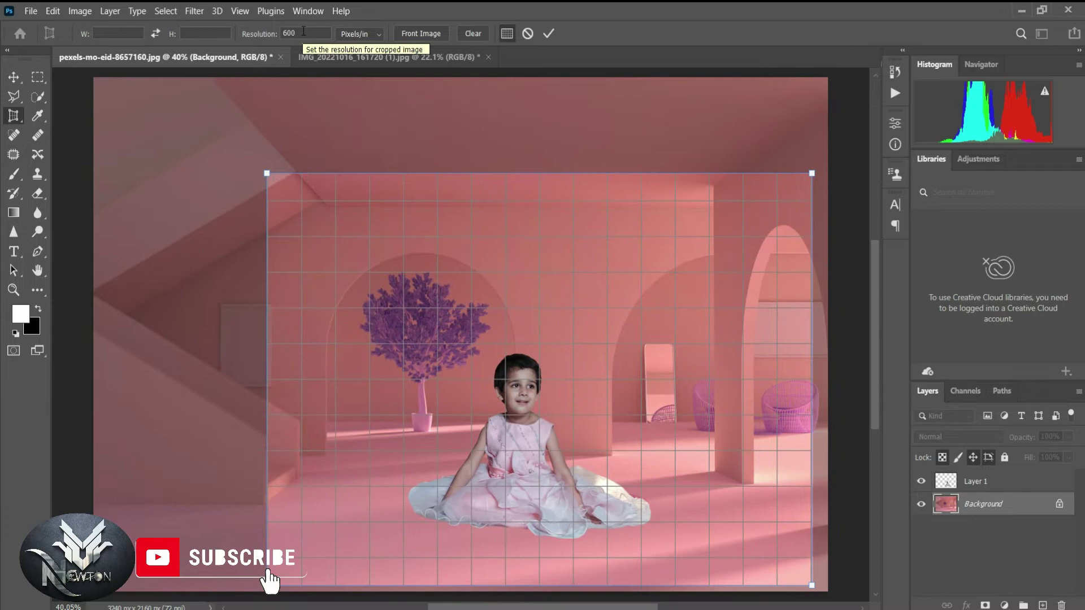
{"action": "key", "text": "Return"}
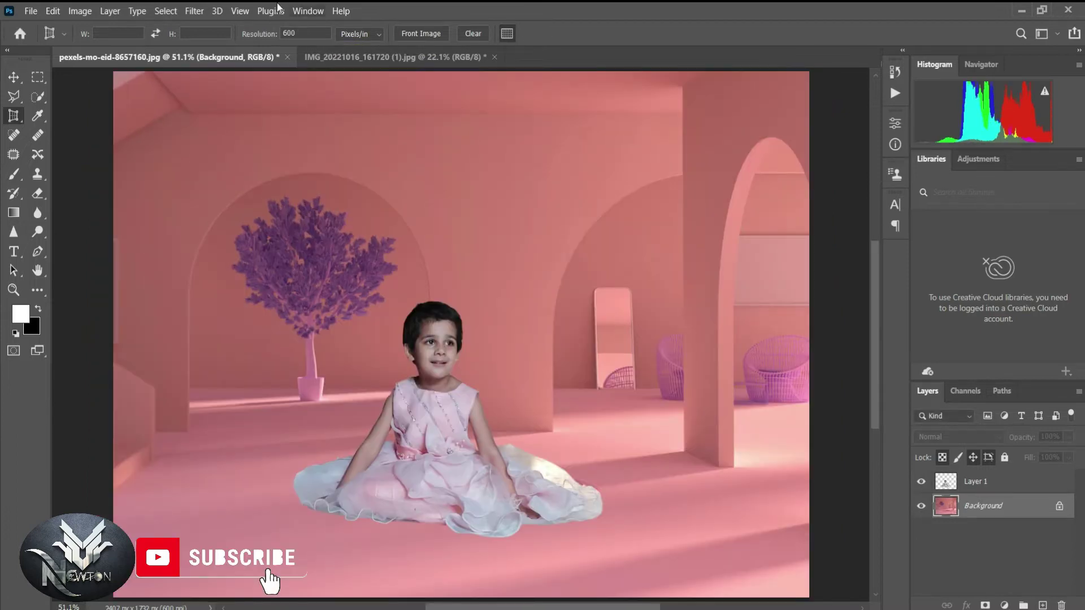
{"action": "left_click", "coordinate": [14, 77]}
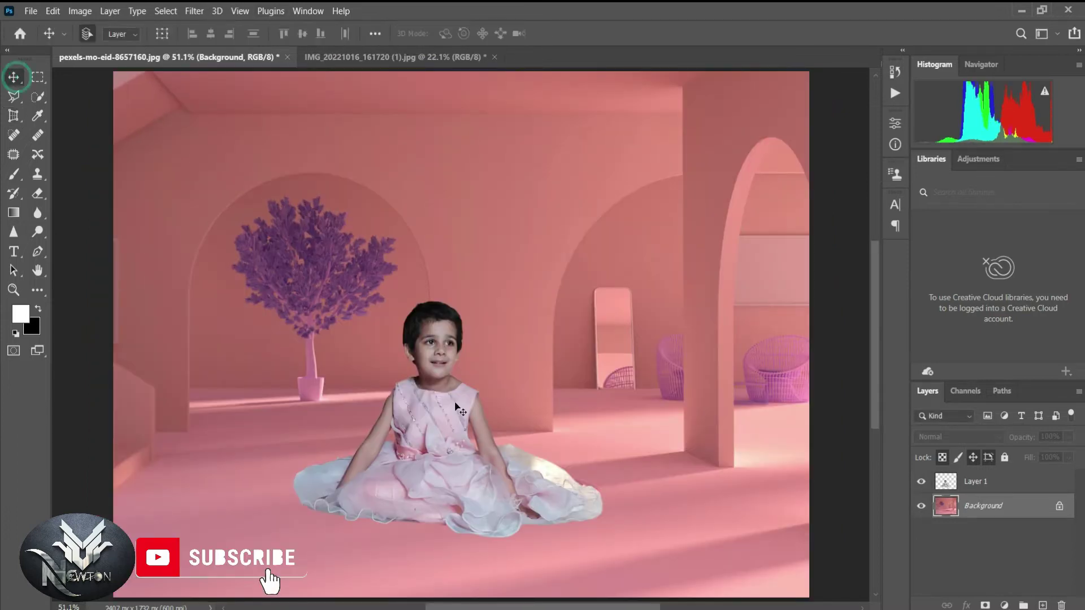
Step: Scale the girl's Layer 1 up to about 108% and move her slightly higher
{"action": "left_click", "coordinate": [450, 457]}
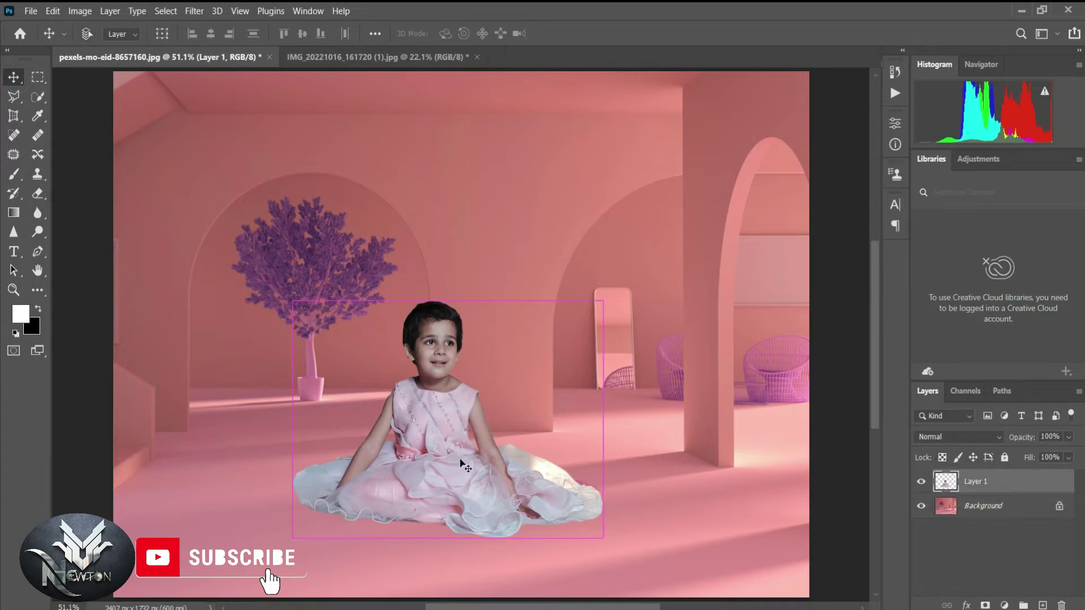
{"action": "key", "text": "ctrl+t"}
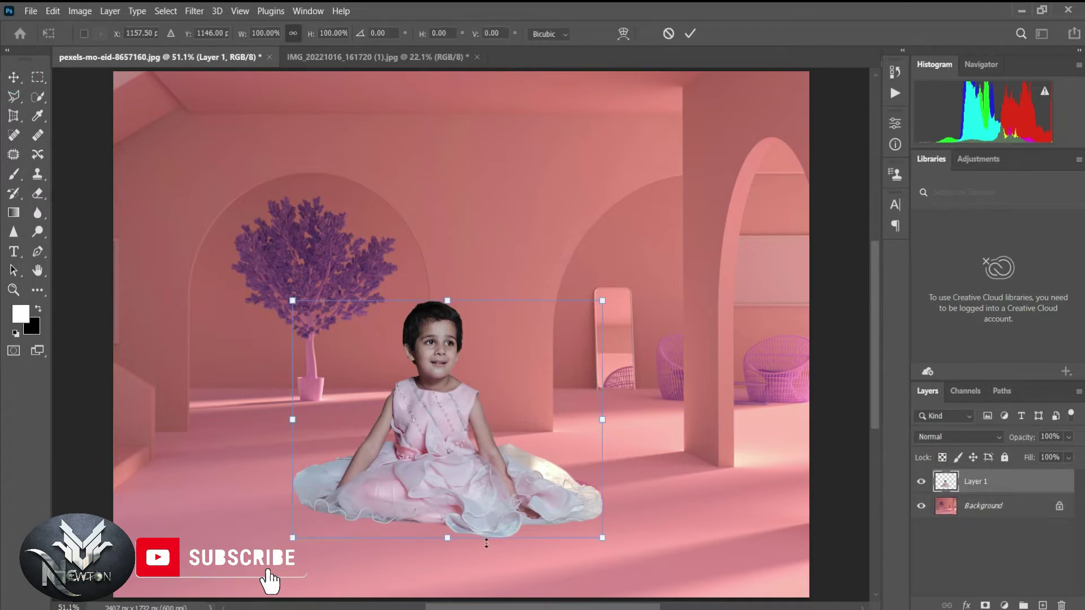
{"action": "left_click_drag", "start_coordinate": [448, 537], "coordinate": [447, 558]}
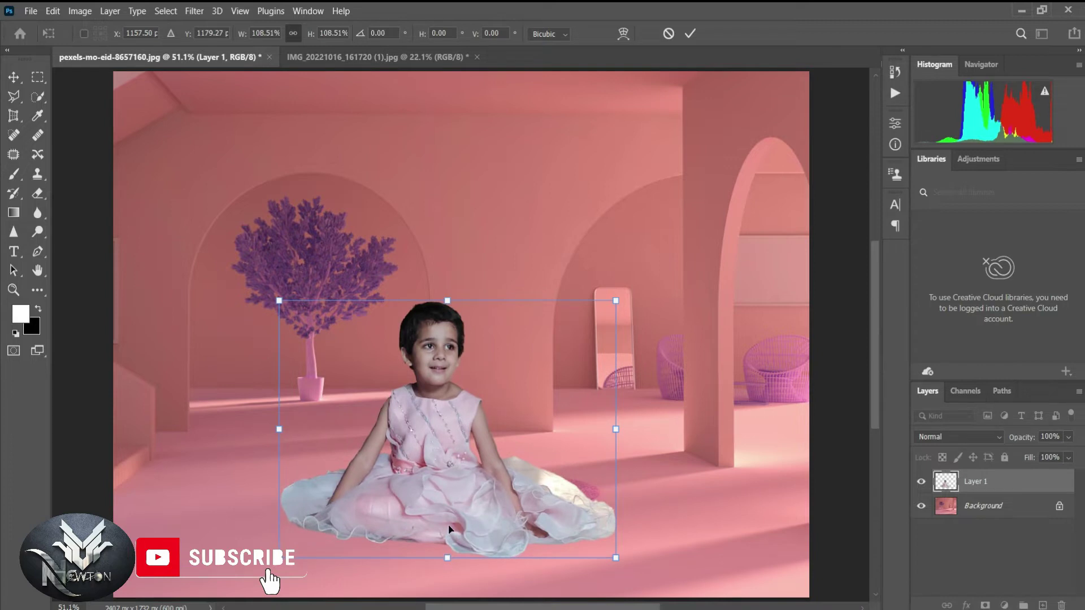
{"action": "left_click_drag", "start_coordinate": [479, 497], "coordinate": [464, 485]}
{"action": "key", "text": "Return"}
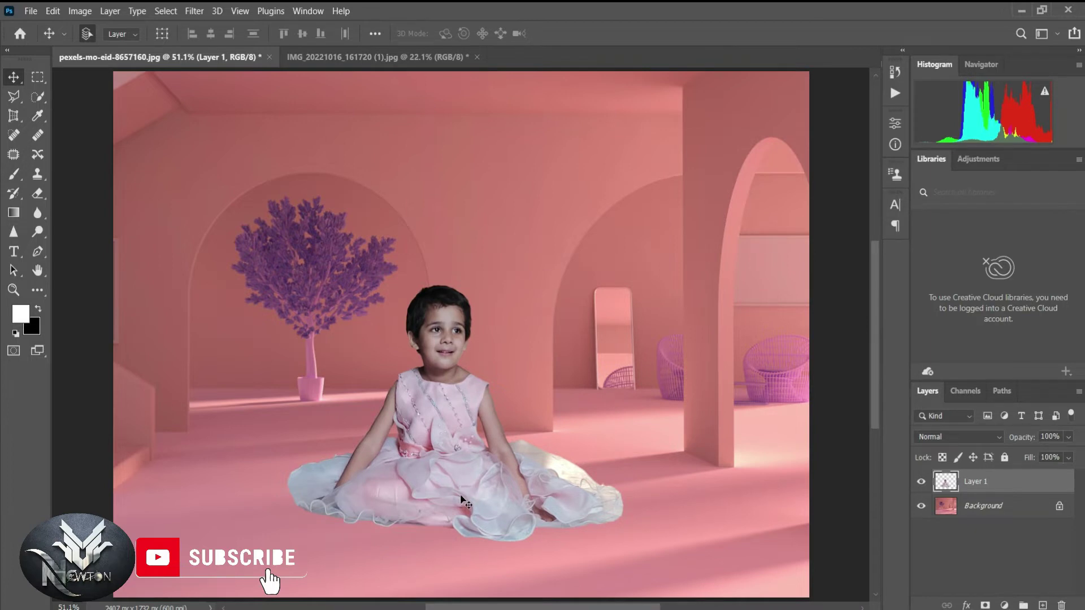
{"action": "key", "text": "ctrl+t"}
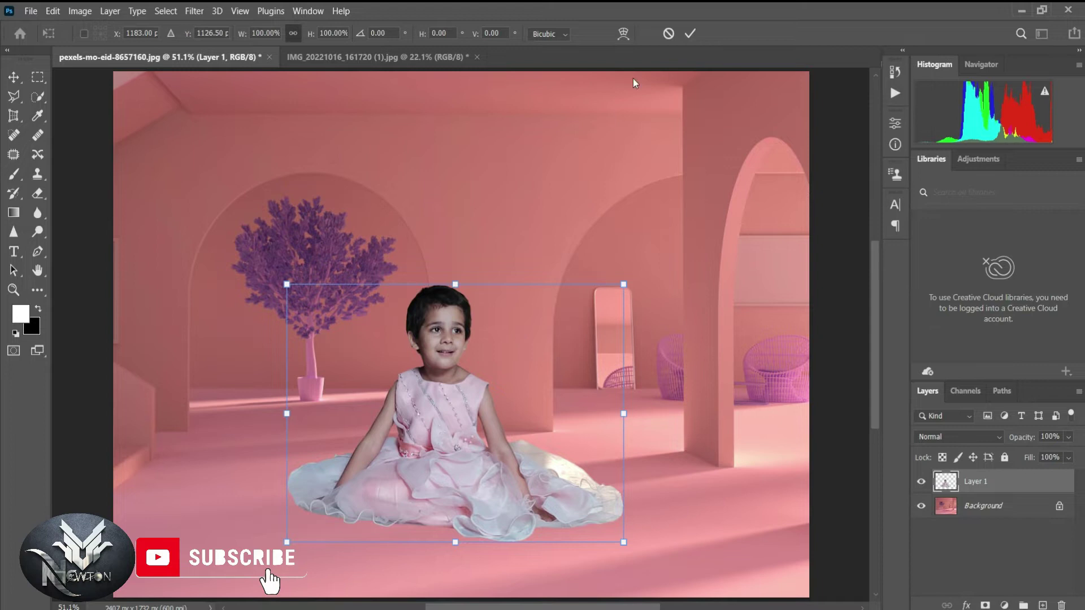
Step: Warp the girl's dress hem down and outward on both sides across the floor
{"action": "left_click", "coordinate": [622, 33]}
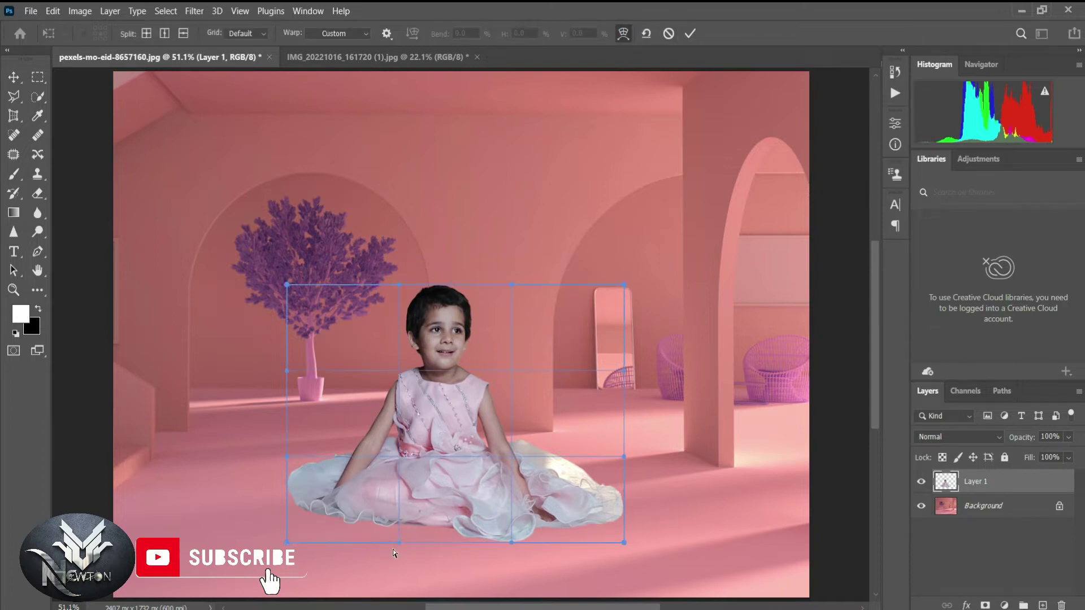
{"action": "left_click_drag", "start_coordinate": [398, 543], "coordinate": [366, 576]}
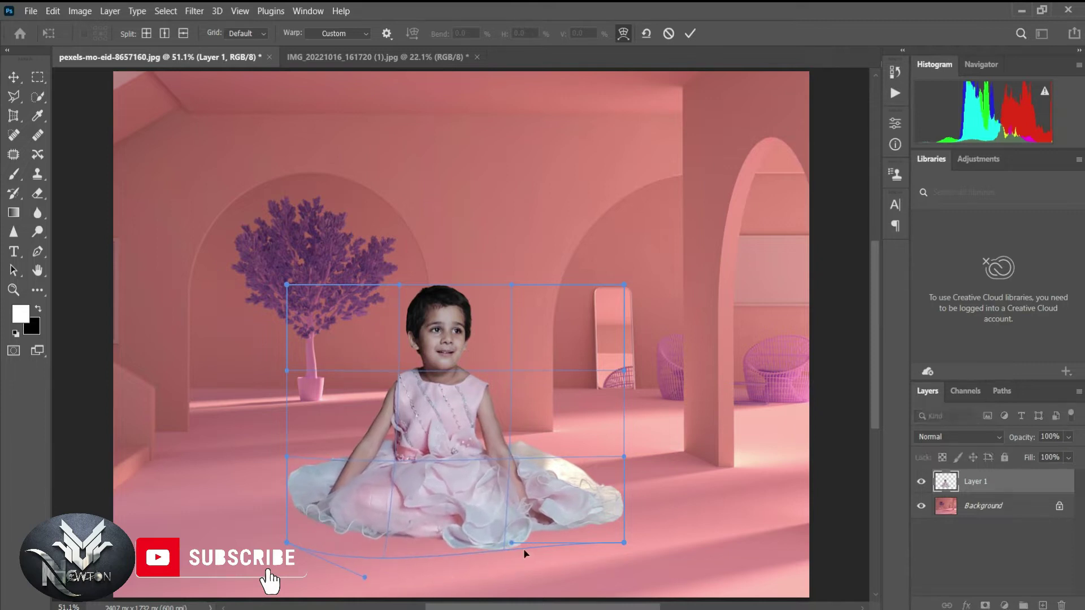
{"action": "left_click_drag", "start_coordinate": [511, 543], "coordinate": [520, 576]}
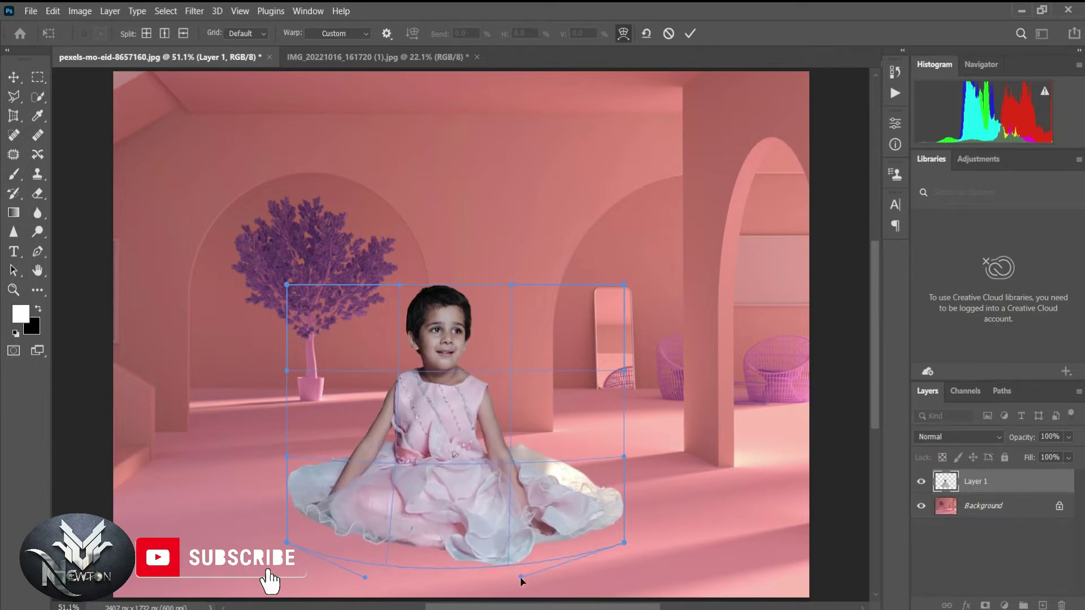
{"action": "left_click_drag", "start_coordinate": [365, 579], "coordinate": [339, 594]}
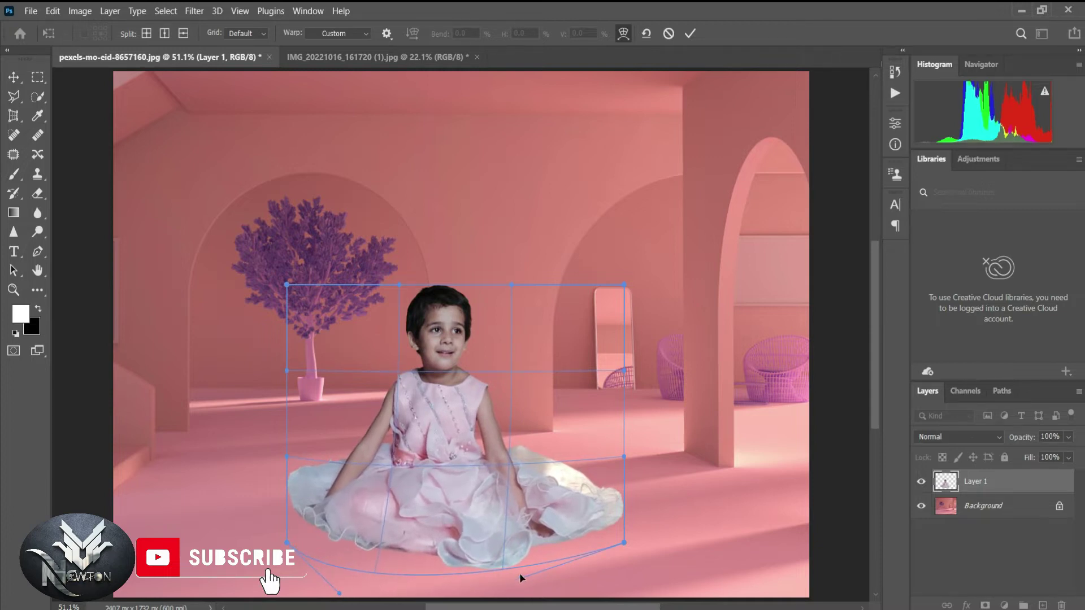
{"action": "left_click_drag", "start_coordinate": [625, 543], "coordinate": [637, 554]}
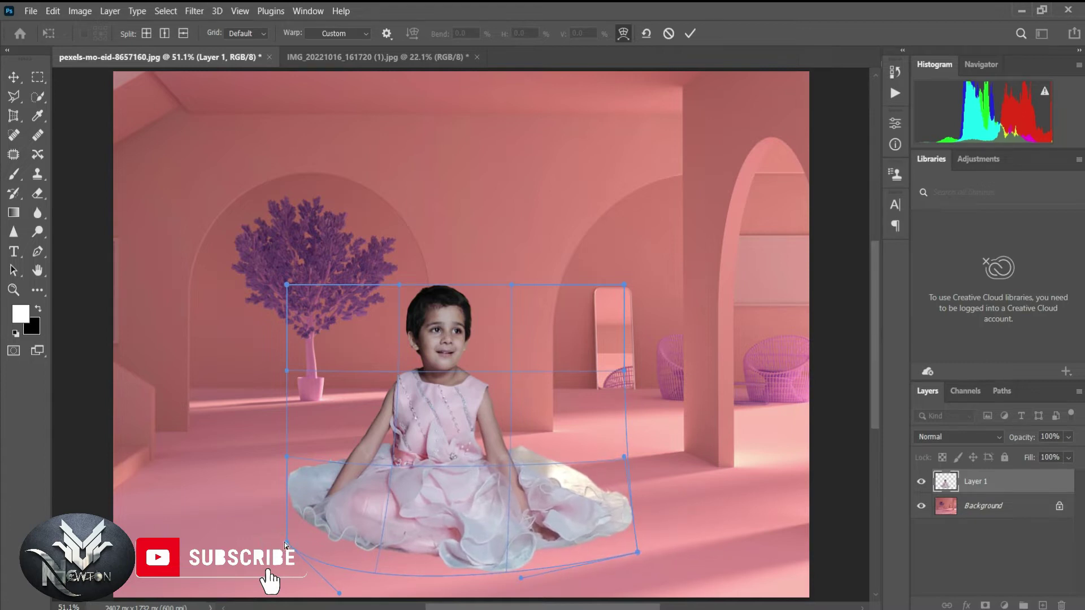
{"action": "left_click_drag", "start_coordinate": [286, 546], "coordinate": [275, 549]}
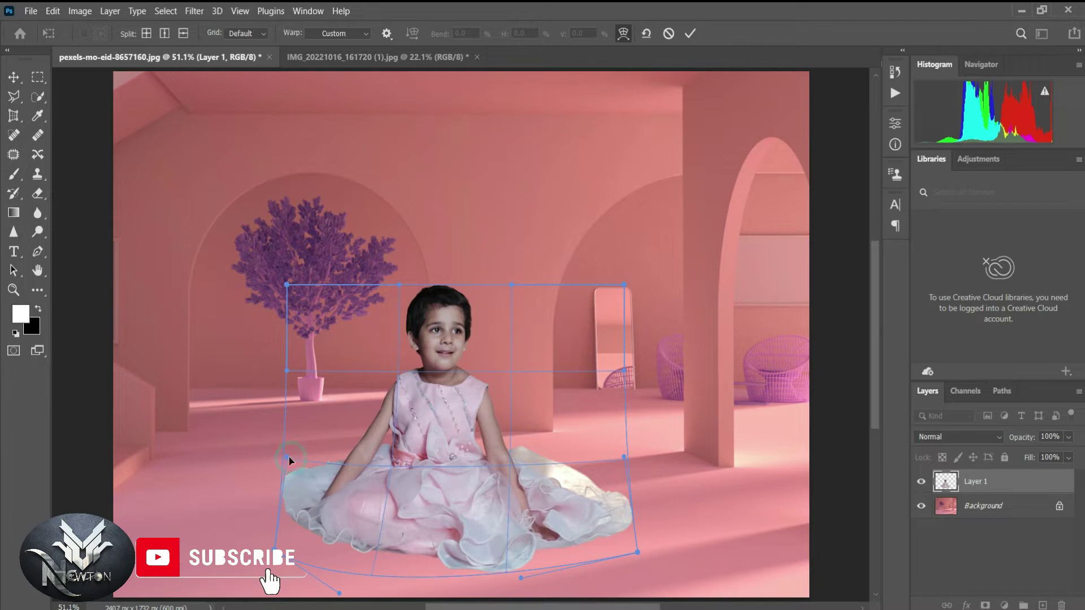
{"action": "left_click_drag", "start_coordinate": [292, 458], "coordinate": [293, 461]}
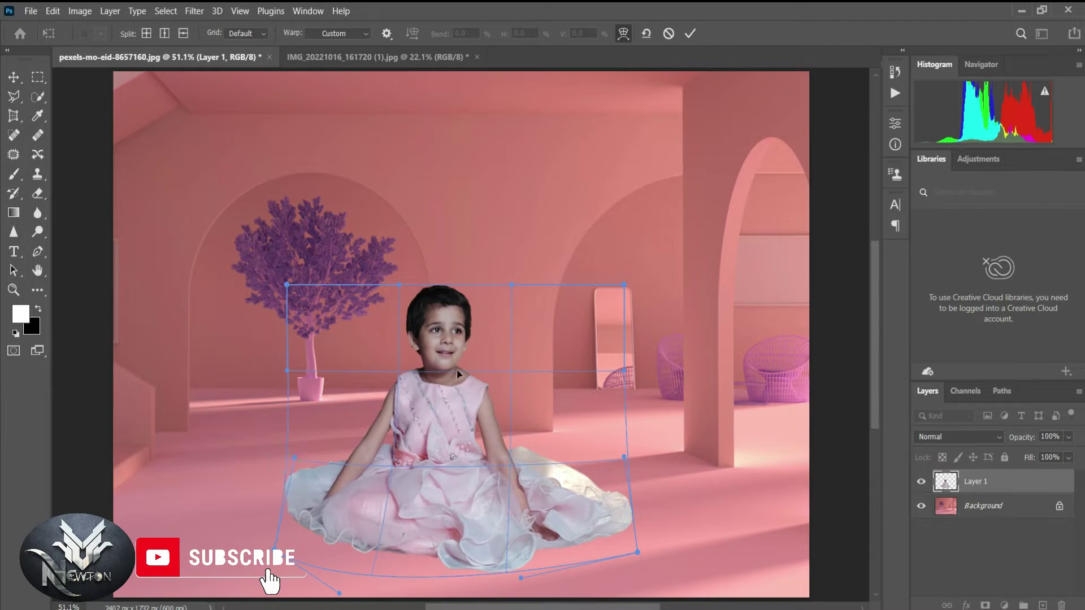
Step: Commit the dress warp and fit the whole composite back on screen
{"action": "left_click", "coordinate": [692, 32]}
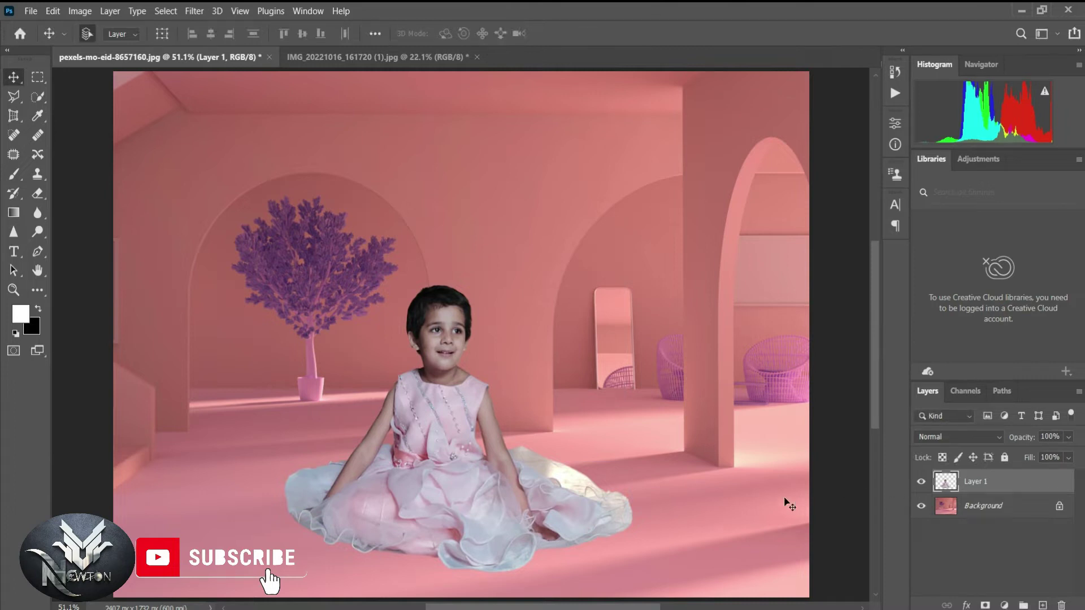
{"action": "scroll", "coordinate": [432, 339], "scroll_direction": "up", "scroll_amount": 3}
{"action": "scroll", "coordinate": [430, 338], "scroll_direction": "up", "scroll_amount": 3}
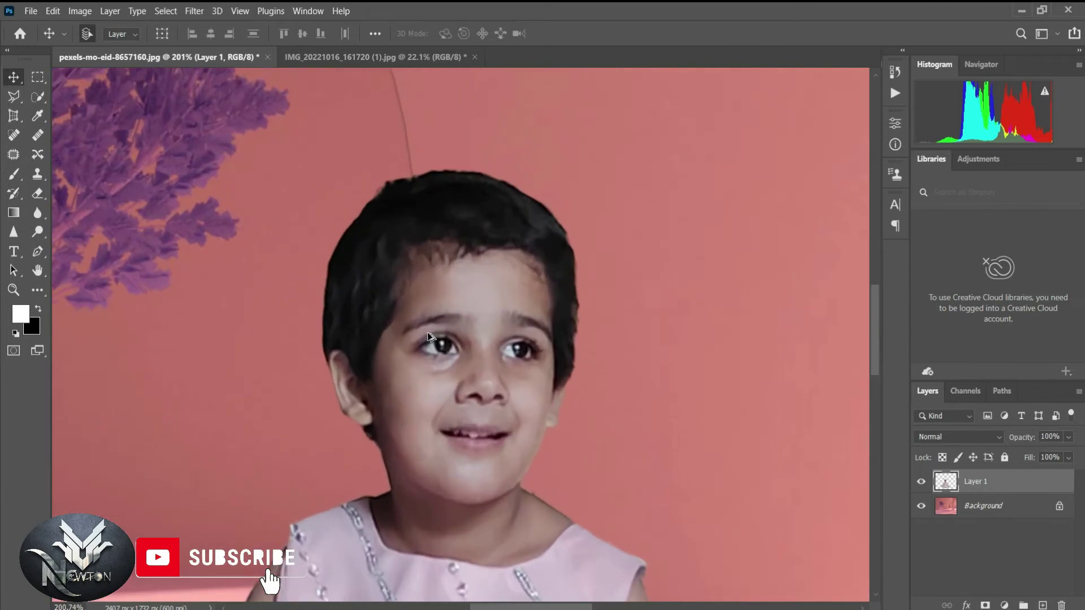
{"action": "key", "text": "ctrl+0"}
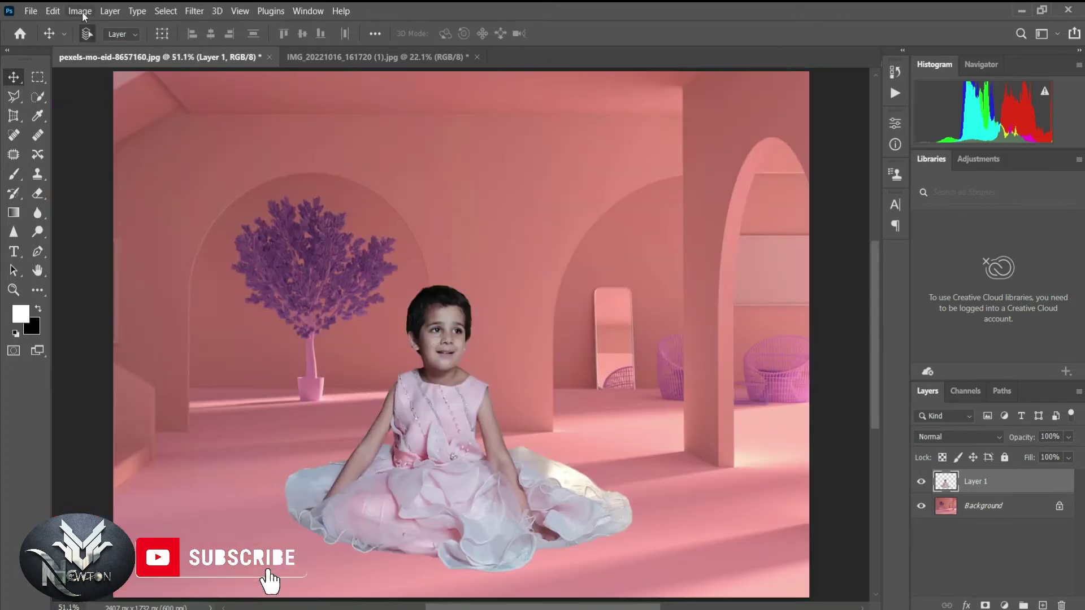
{"action": "left_click", "coordinate": [80, 11]}
Step: Resize the image to 3500 pixels wide (3500 × 2518) in Image Size
{"action": "left_click", "coordinate": [109, 112]}
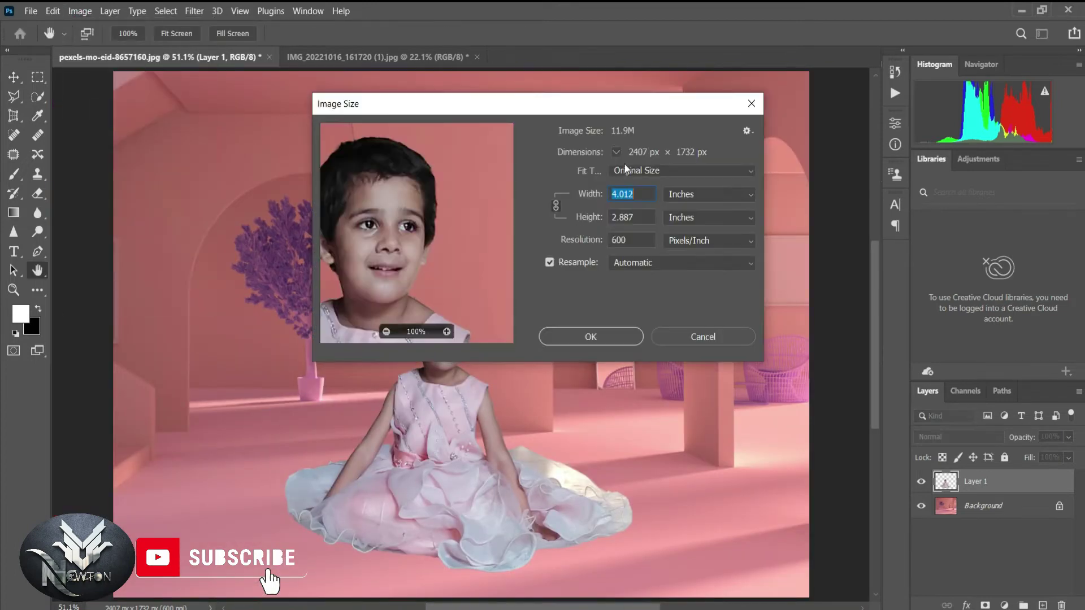
{"action": "left_click_drag", "start_coordinate": [593, 115], "coordinate": [781, 129]}
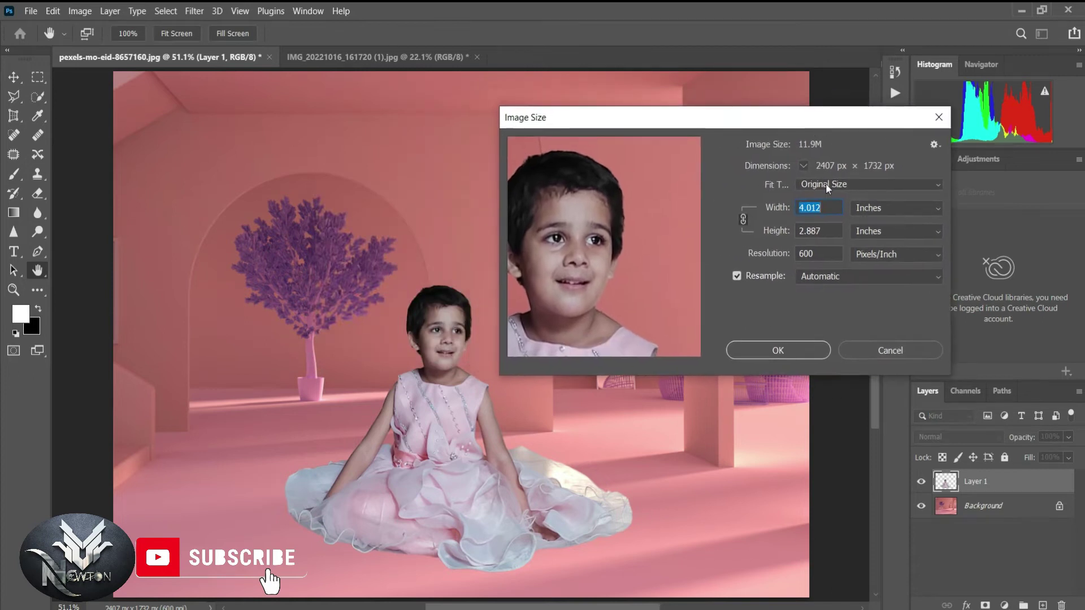
{"action": "left_click", "coordinate": [874, 208]}
{"action": "left_click", "coordinate": [828, 205]}
{"action": "key", "text": "BackSpace"}
{"action": "key", "text": "BackSpace"}
{"action": "key", "text": "BackSpace"}
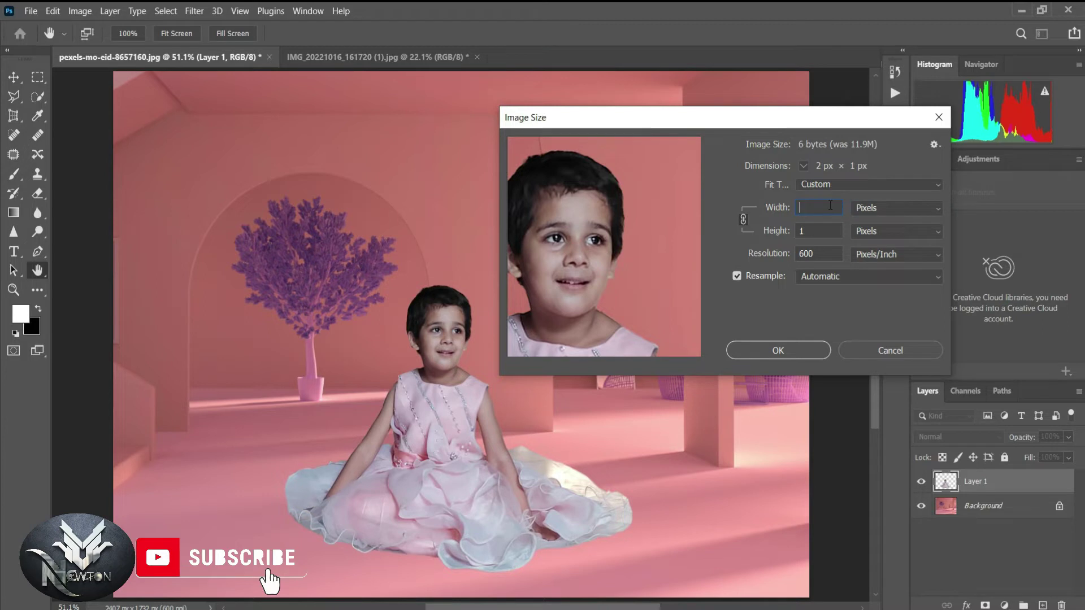
{"action": "key", "text": "BackSpace"}
{"action": "type", "text": "3500"}
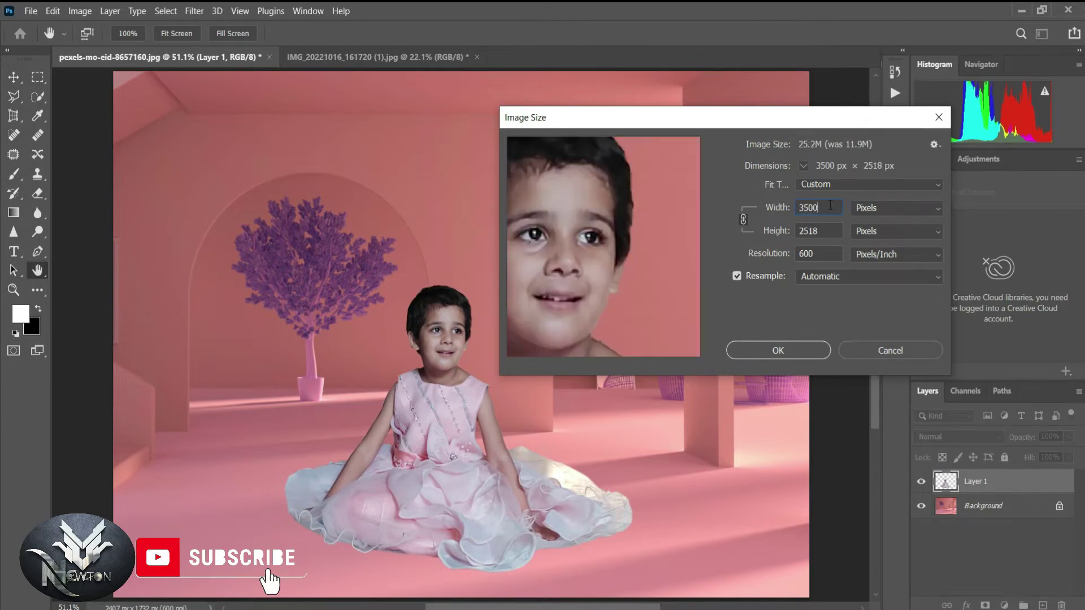
{"action": "key", "text": "Return"}
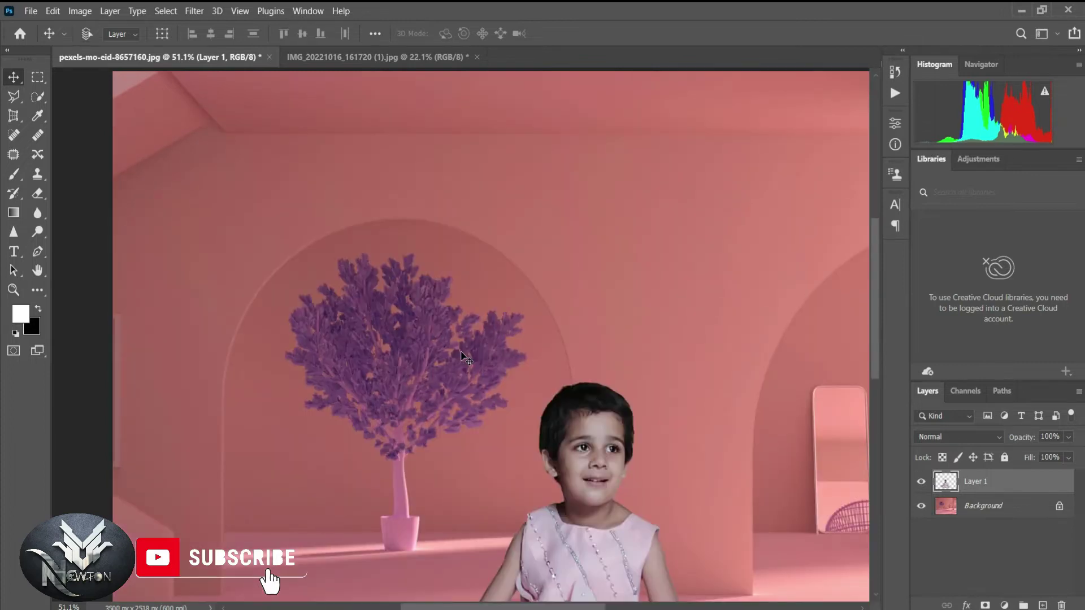
{"action": "scroll", "coordinate": [439, 345], "scroll_direction": "up", "scroll_amount": 5}
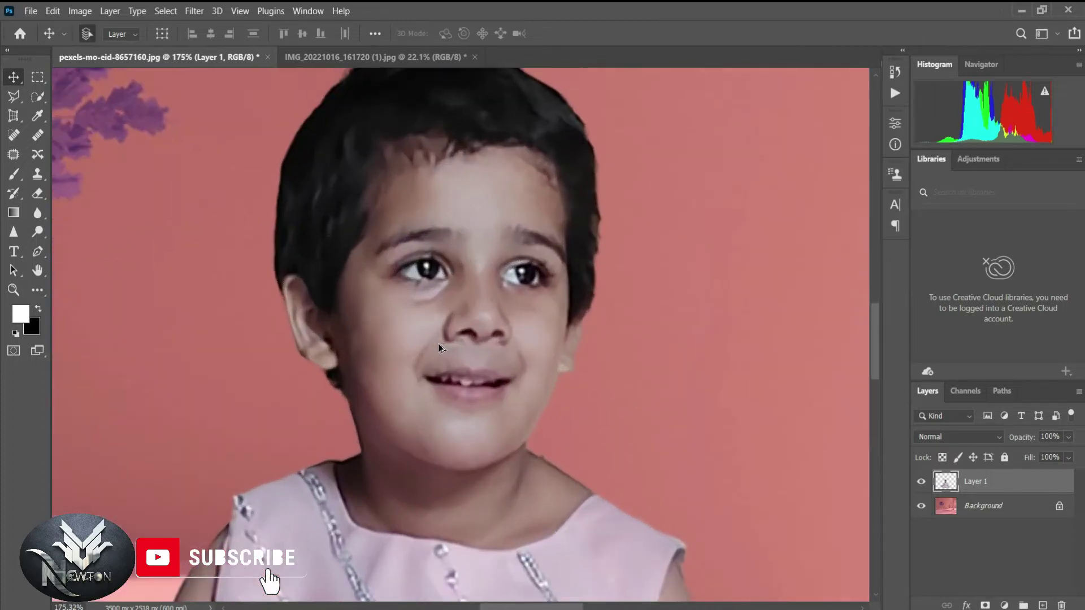
Step: Select the Brush tool from the brush tool group
{"action": "scroll", "coordinate": [427, 337], "scroll_direction": "up", "scroll_amount": 1}
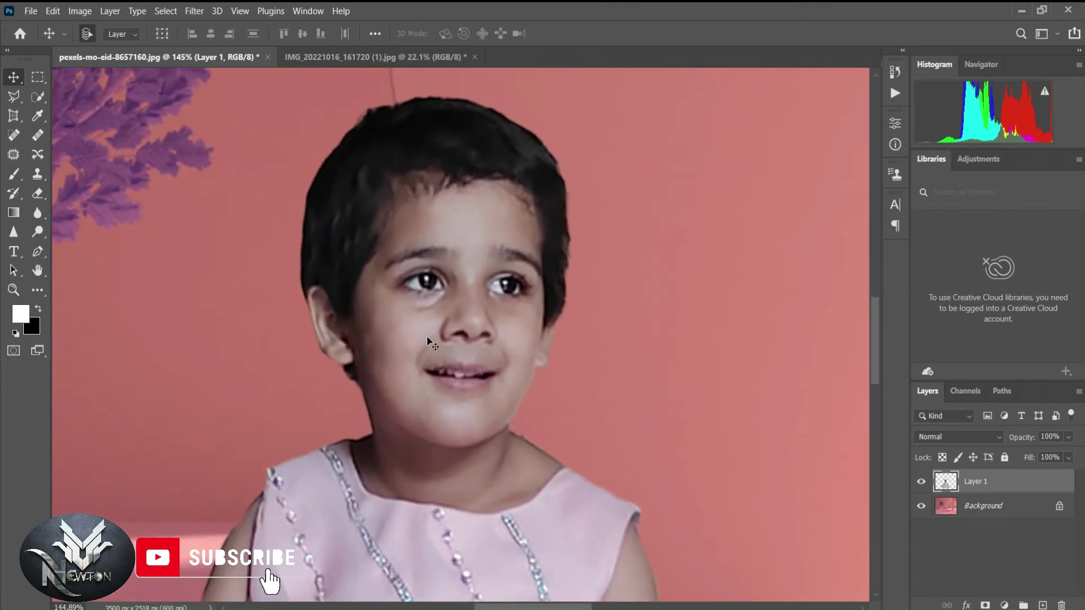
{"action": "left_click", "coordinate": [19, 168]}
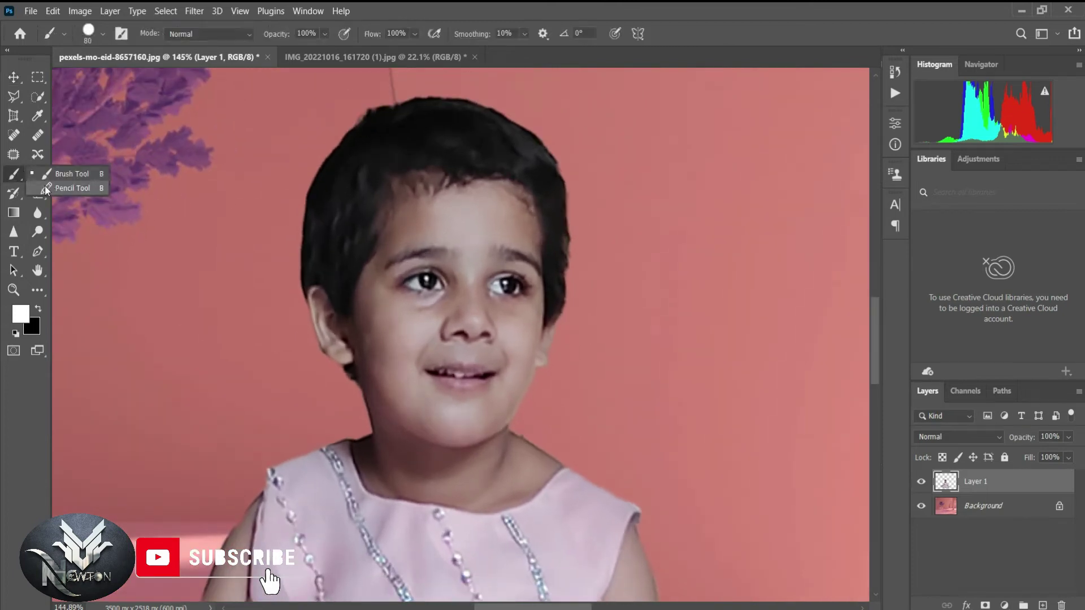
{"action": "left_click", "coordinate": [37, 289]}
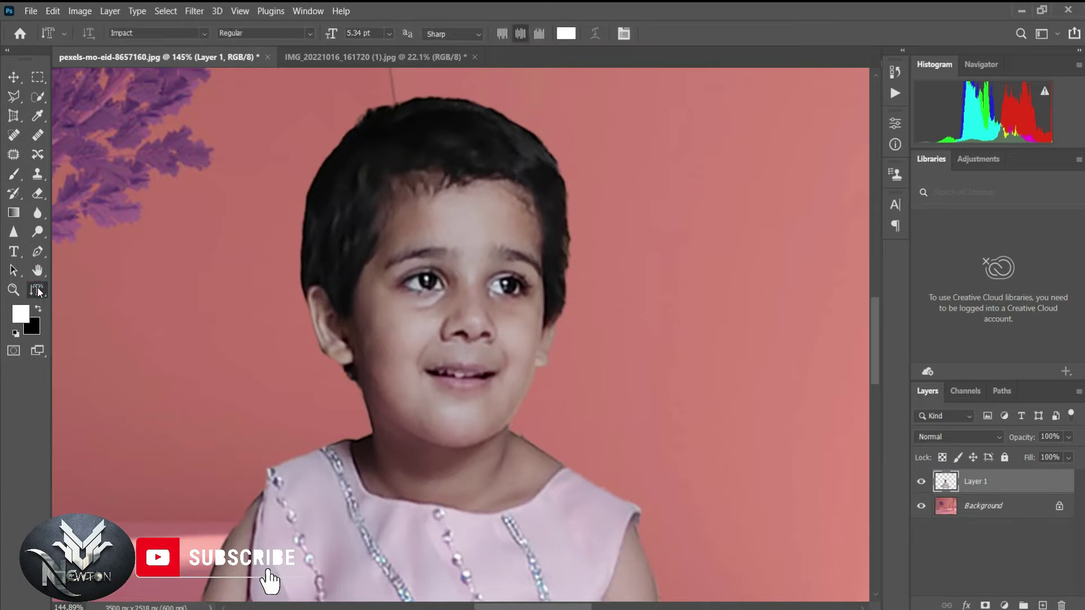
{"action": "left_click", "coordinate": [20, 181]}
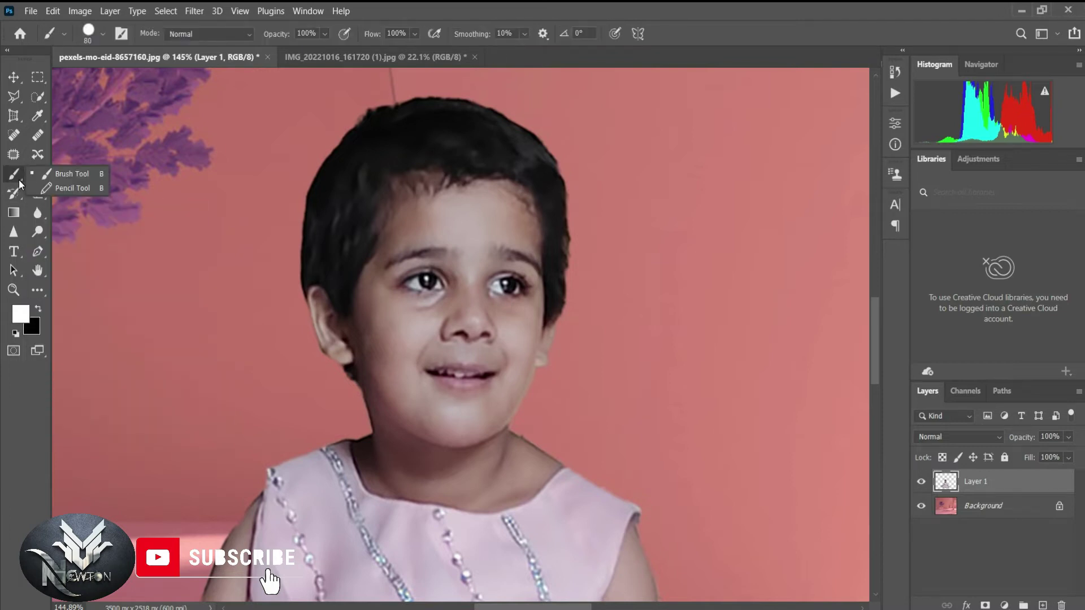
{"action": "left_click", "coordinate": [72, 174]}
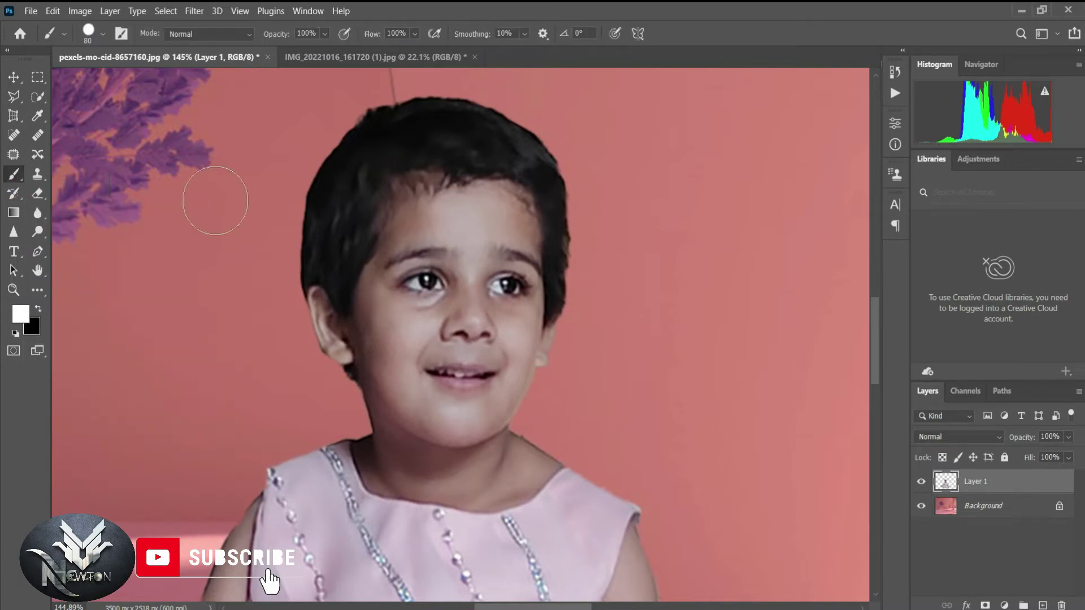
Step: Switch to the Painting workspace and close its Timeline panel
{"action": "left_click", "coordinate": [1050, 35]}
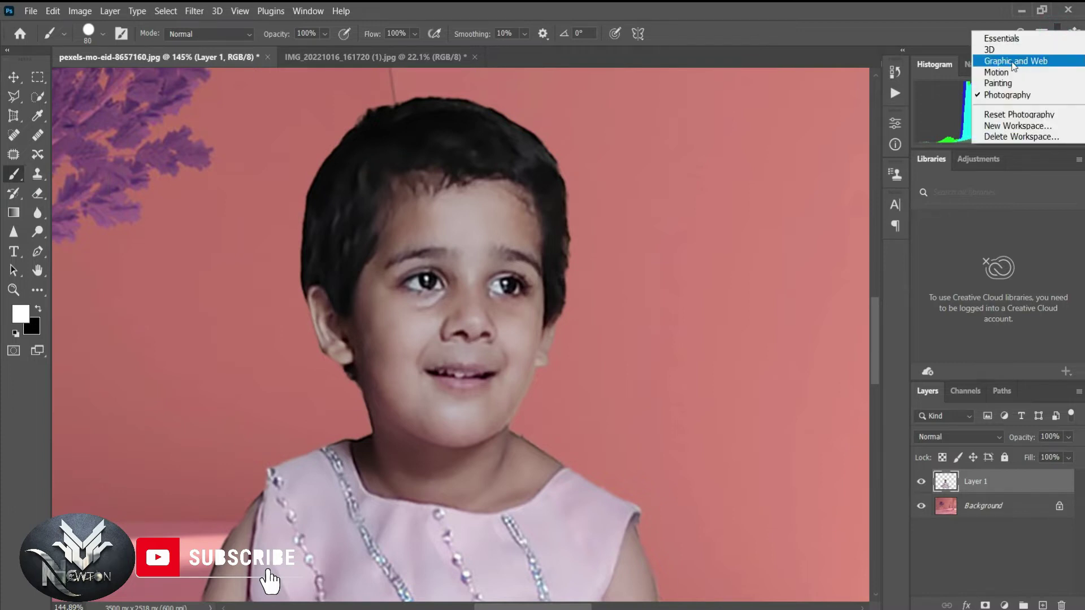
{"action": "left_click", "coordinate": [1002, 83]}
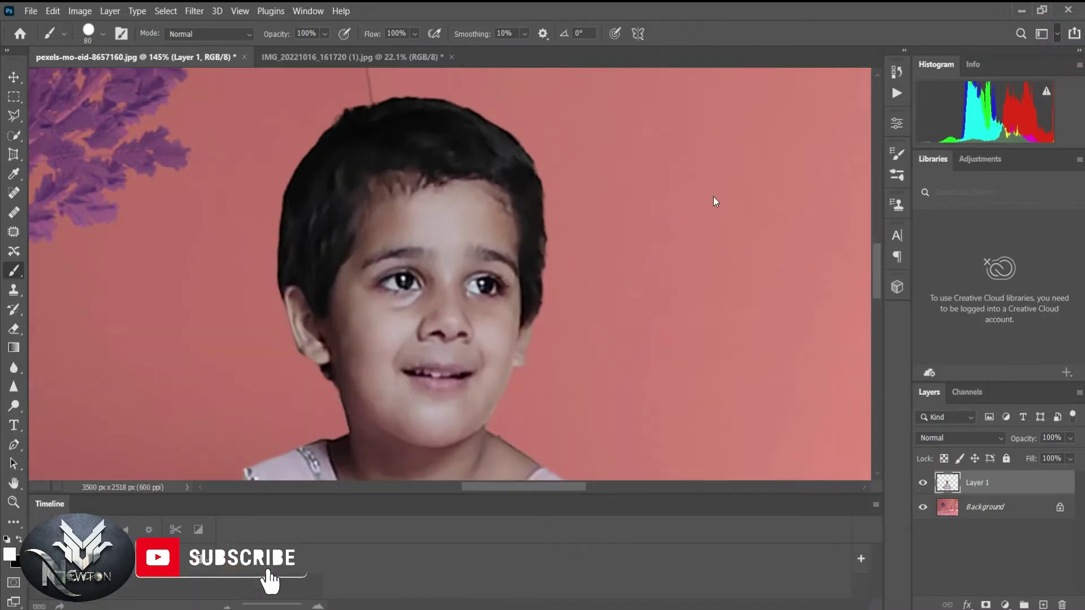
{"action": "left_click", "coordinate": [876, 505]}
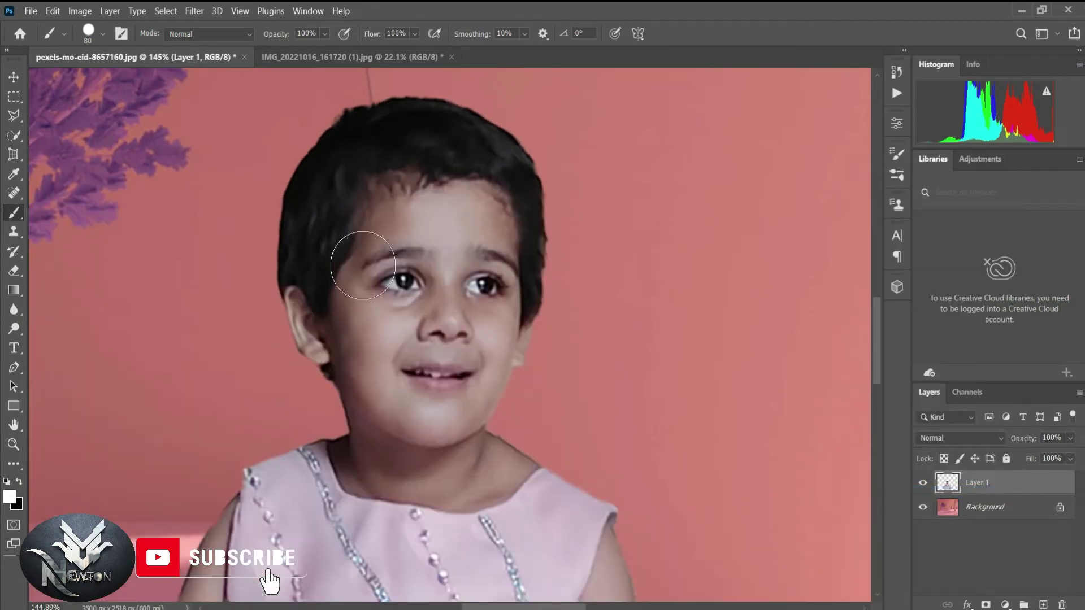
{"action": "scroll", "coordinate": [362, 265], "scroll_direction": "up", "scroll_amount": 1}
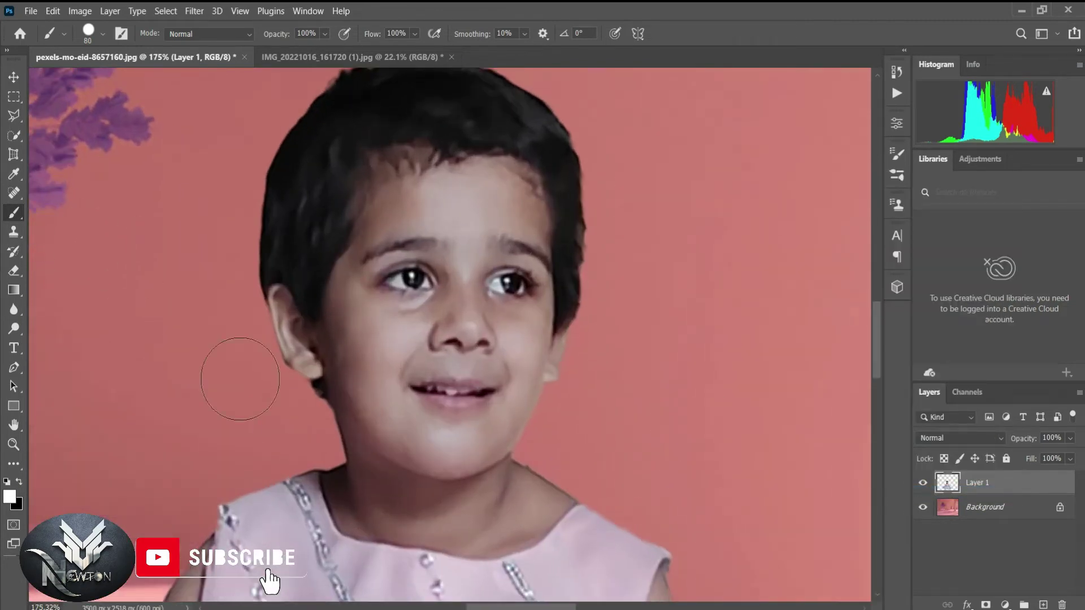
{"action": "right_click", "coordinate": [18, 212]}
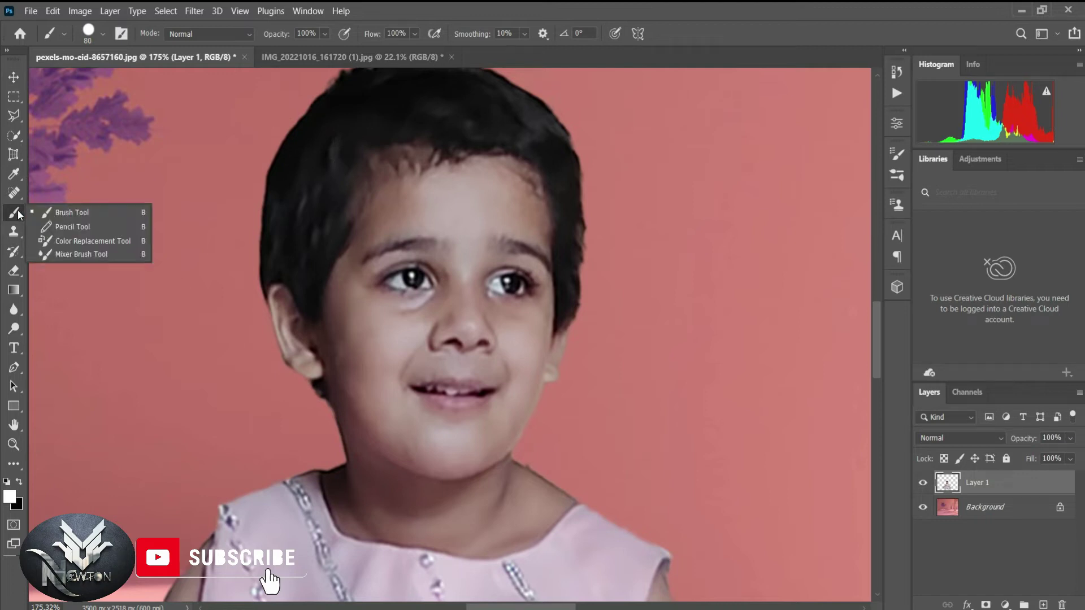
Step: Set up a larger Mixer Brush with auto-load off, Wet 7% and Load 48%
{"action": "left_click", "coordinate": [68, 254]}
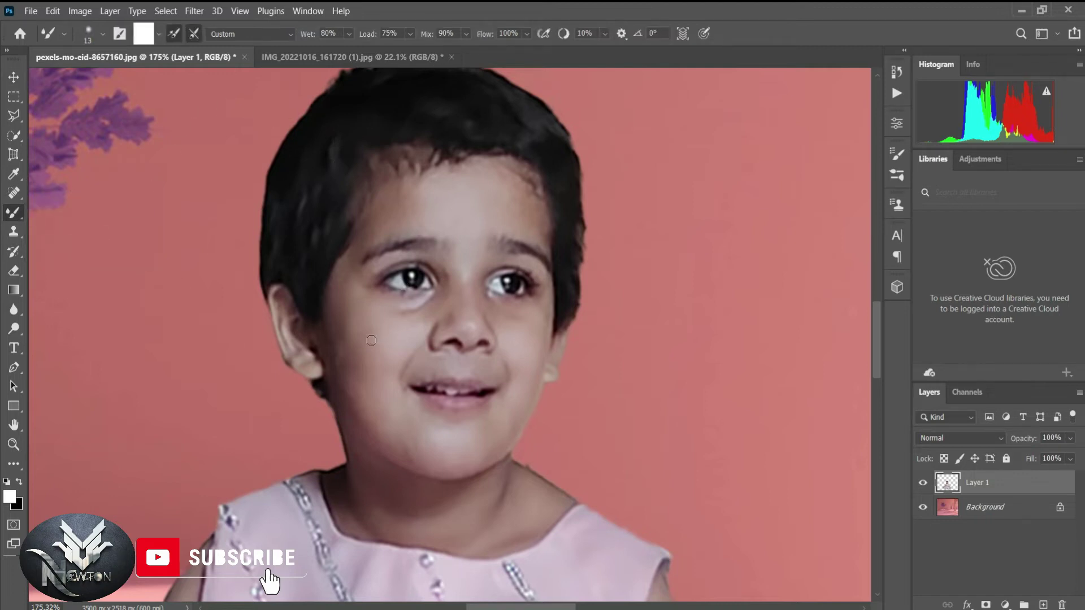
{"action": "key", "text": "bracketright"}
{"action": "key", "text": "bracketright"}
{"action": "key", "text": "bracketright"}
{"action": "left_click", "coordinate": [174, 34]}
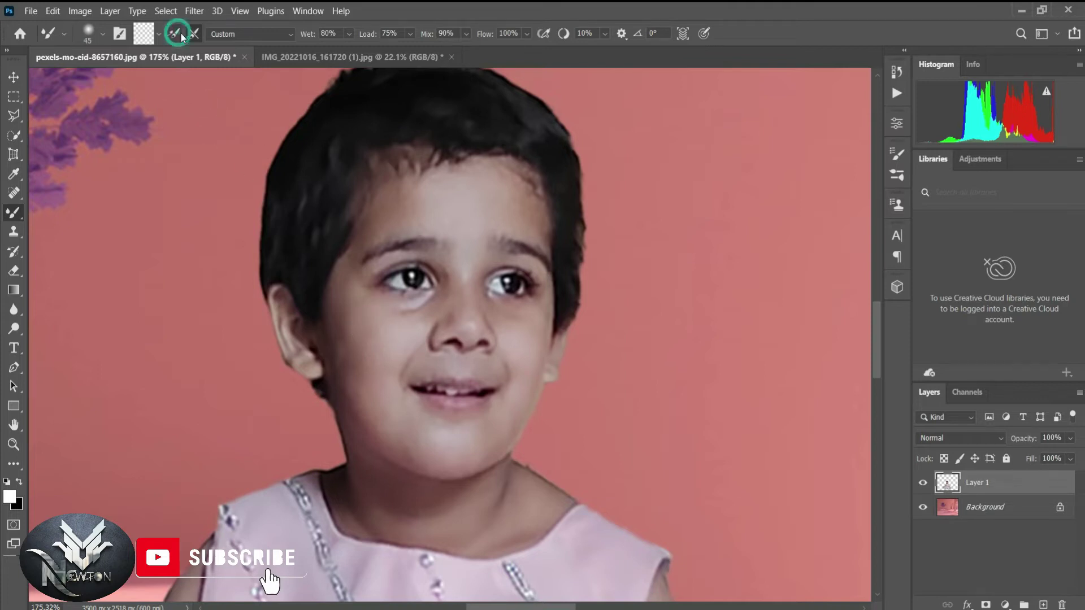
{"action": "left_click", "coordinate": [348, 34]}
{"action": "left_click", "coordinate": [314, 49]}
{"action": "left_click_drag", "start_coordinate": [412, 33], "coordinate": [403, 47]}
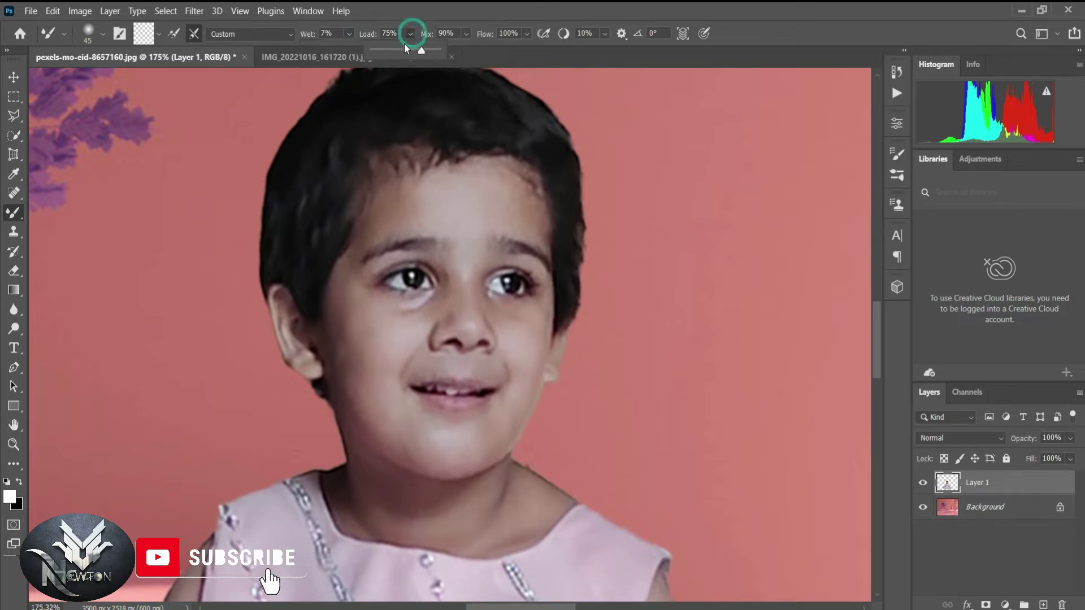
{"action": "scroll", "coordinate": [353, 371], "scroll_direction": "up", "scroll_amount": 3, "text": "alt"}
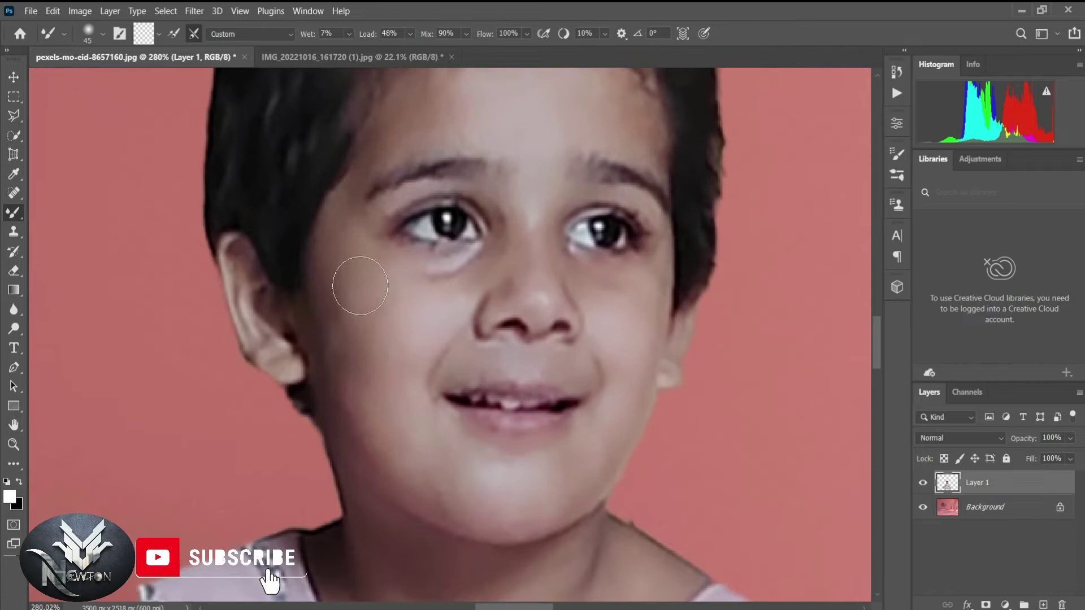
Step: Blend the skin on the cheek, nose bridge, forehead and neck with the mixer brush
{"action": "left_click_drag", "start_coordinate": [406, 316], "coordinate": [391, 441]}
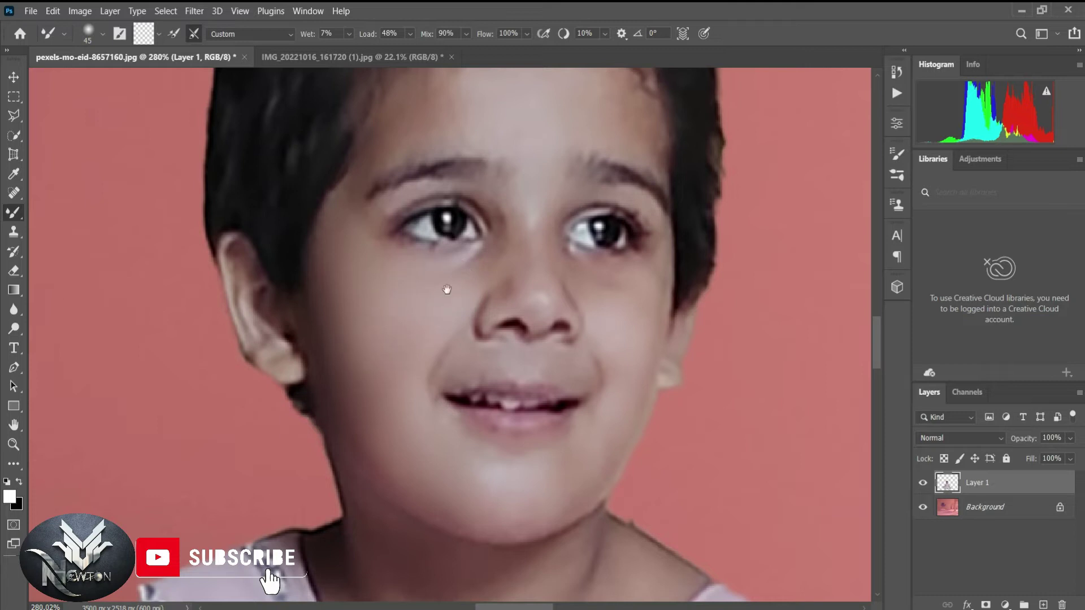
{"action": "scroll", "coordinate": [447, 285], "scroll_direction": "right", "scroll_amount": 5}
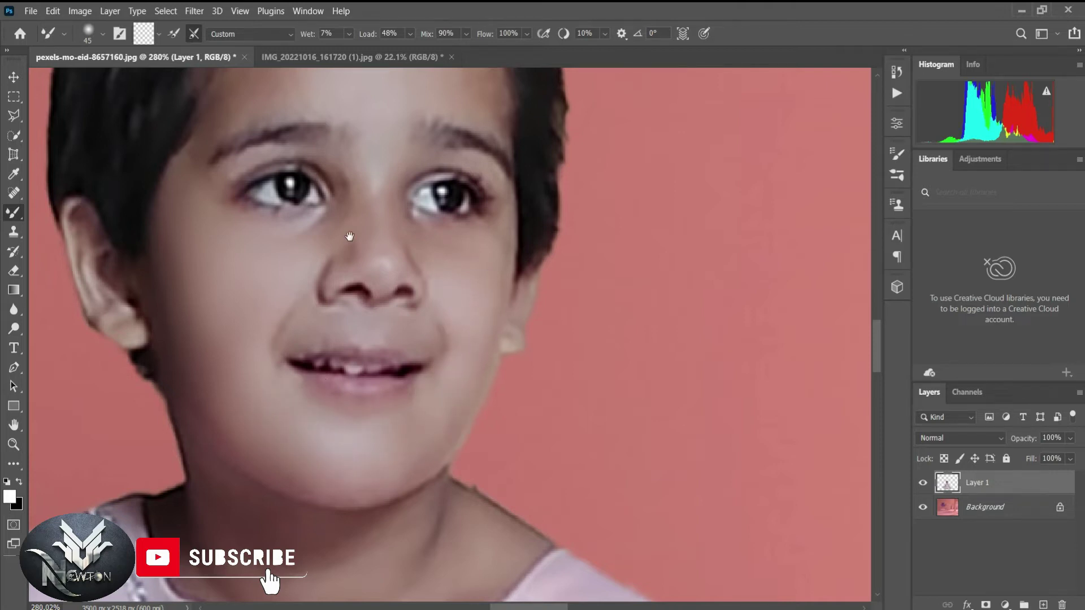
{"action": "left_click_drag", "start_coordinate": [351, 230], "coordinate": [353, 357]}
{"action": "key", "text": "bracketleft"}
{"action": "mouse_move", "coordinate": [375, 302]}
{"action": "left_mouse_down"}
{"action": "mouse_move", "coordinate": [379, 353]}
{"action": "mouse_move", "coordinate": [399, 238]}
{"action": "left_mouse_up"}
{"action": "mouse_move", "coordinate": [307, 203]}
{"action": "left_mouse_down"}
{"action": "mouse_move", "coordinate": [431, 162]}
{"action": "mouse_move", "coordinate": [471, 221]}
{"action": "mouse_move", "coordinate": [332, 187]}
{"action": "mouse_move", "coordinate": [233, 230]}
{"action": "left_mouse_up"}
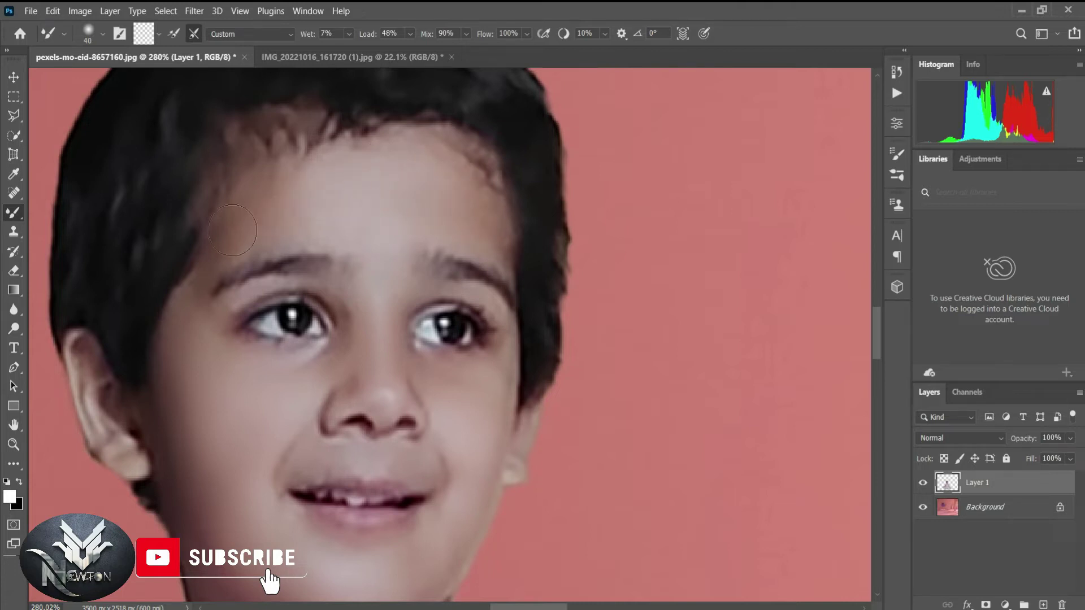
{"action": "left_click_drag", "start_coordinate": [280, 192], "coordinate": [279, 200]}
{"action": "left_click_drag", "start_coordinate": [362, 199], "coordinate": [374, 357]}
{"action": "left_click_drag", "start_coordinate": [371, 407], "coordinate": [469, 199]}
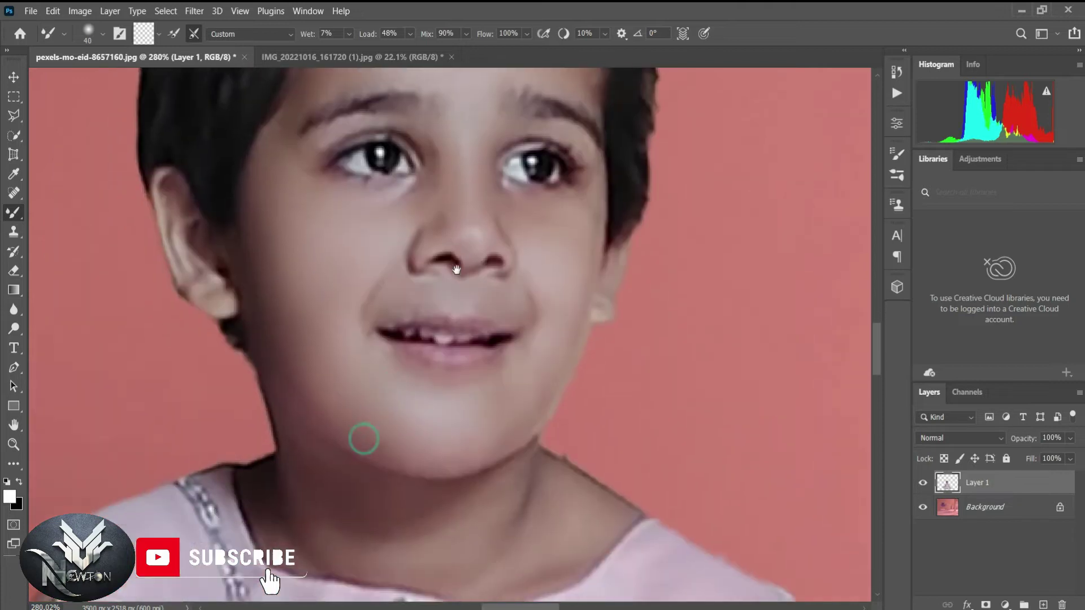
{"action": "left_click_drag", "start_coordinate": [583, 449], "coordinate": [593, 448]}
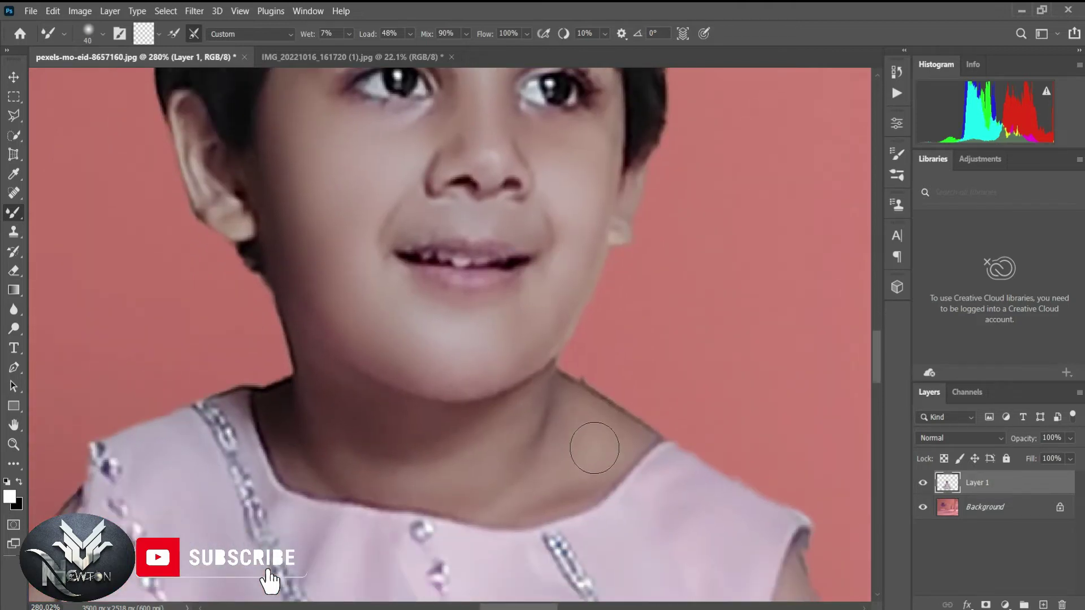
{"action": "left_click_drag", "start_coordinate": [426, 464], "coordinate": [415, 463]}
{"action": "left_click", "coordinate": [18, 311]}
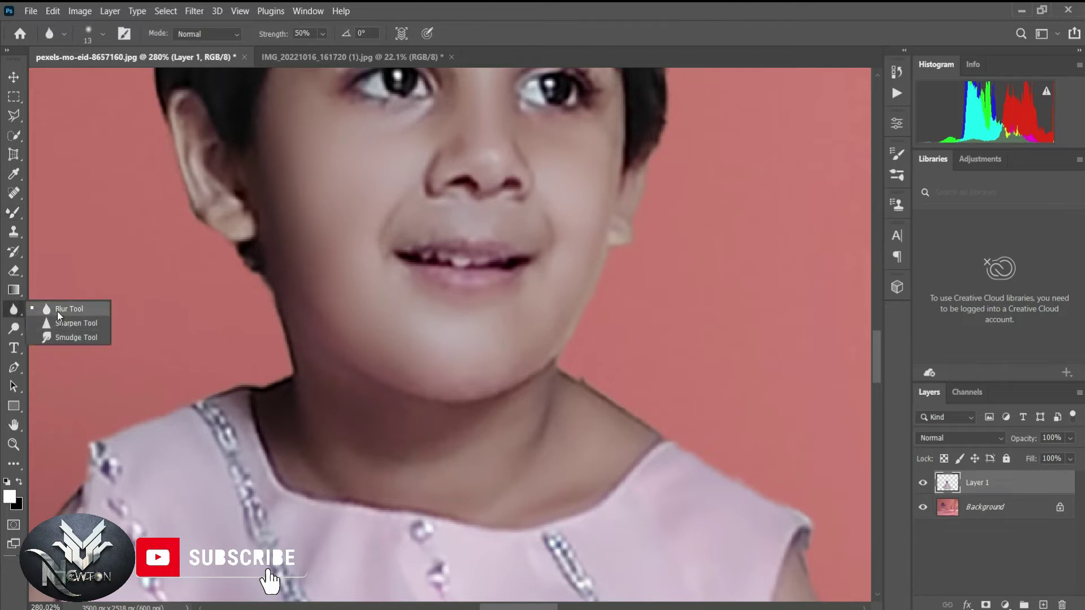
Step: Set the Dodge tool to 9% exposure and lighten the shadows across the neck
{"action": "left_click", "coordinate": [15, 329]}
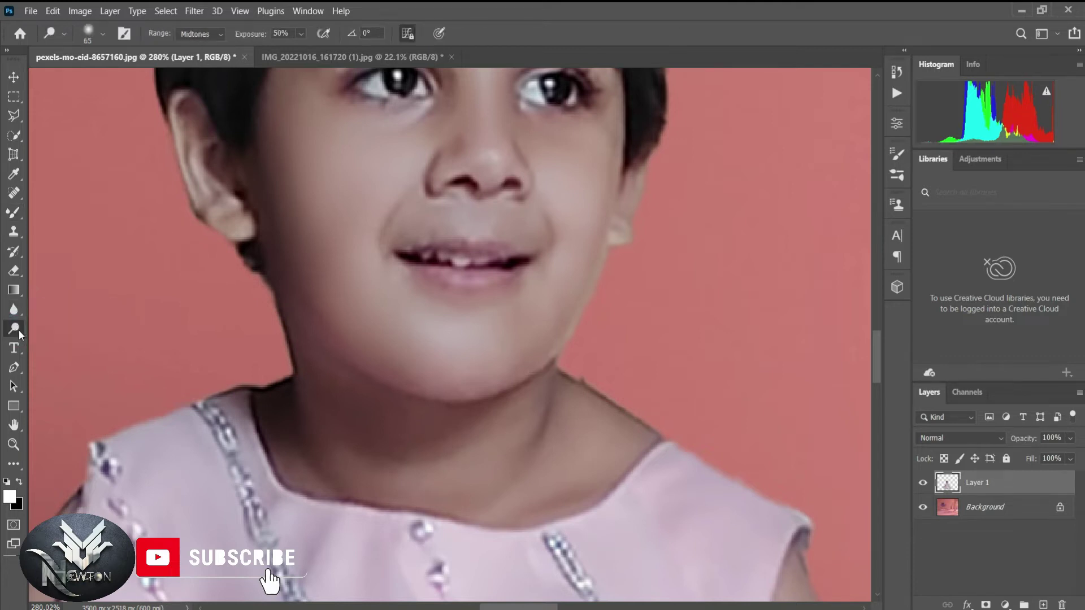
{"action": "left_click", "coordinate": [299, 33]}
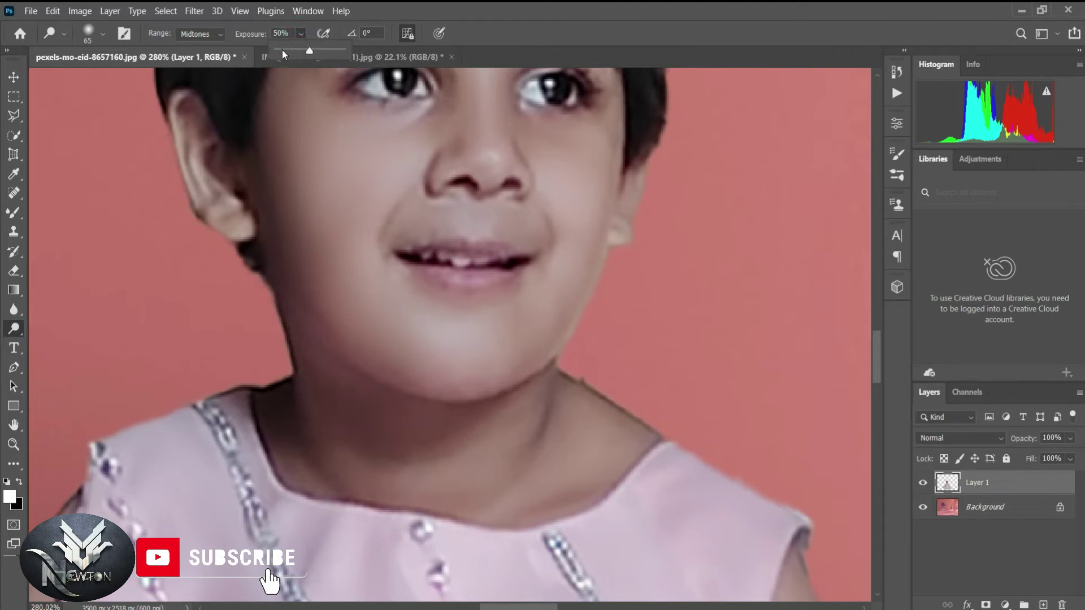
{"action": "left_click", "coordinate": [282, 50]}
{"action": "left_click", "coordinate": [346, 428]}
{"action": "mouse_move", "coordinate": [321, 388]}
{"action": "left_mouse_down"}
{"action": "mouse_move", "coordinate": [472, 436]}
{"action": "mouse_move", "coordinate": [291, 404]}
{"action": "mouse_move", "coordinate": [448, 453]}
{"action": "mouse_move", "coordinate": [344, 416]}
{"action": "mouse_move", "coordinate": [346, 400]}
{"action": "mouse_move", "coordinate": [520, 441]}
{"action": "mouse_move", "coordinate": [497, 448]}
{"action": "mouse_move", "coordinate": [629, 447]}
{"action": "left_mouse_up"}
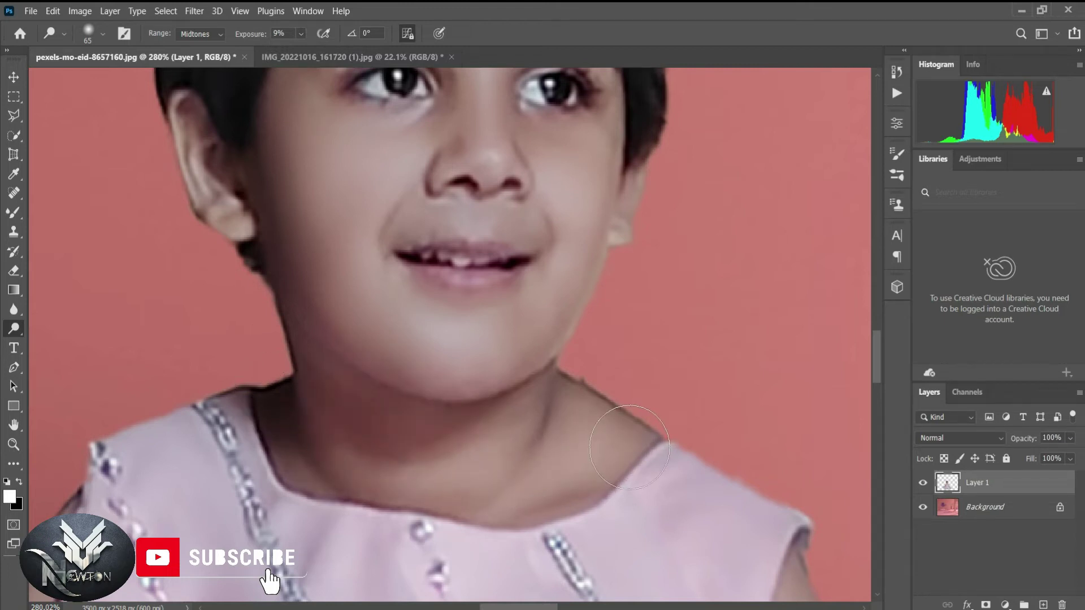
{"action": "mouse_move", "coordinate": [587, 401]}
{"action": "left_mouse_down"}
{"action": "mouse_move", "coordinate": [593, 456]}
{"action": "mouse_move", "coordinate": [537, 509]}
{"action": "mouse_move", "coordinate": [562, 497]}
{"action": "mouse_move", "coordinate": [562, 512]}
{"action": "mouse_move", "coordinate": [416, 496]}
{"action": "mouse_move", "coordinate": [298, 431]}
{"action": "left_mouse_up"}
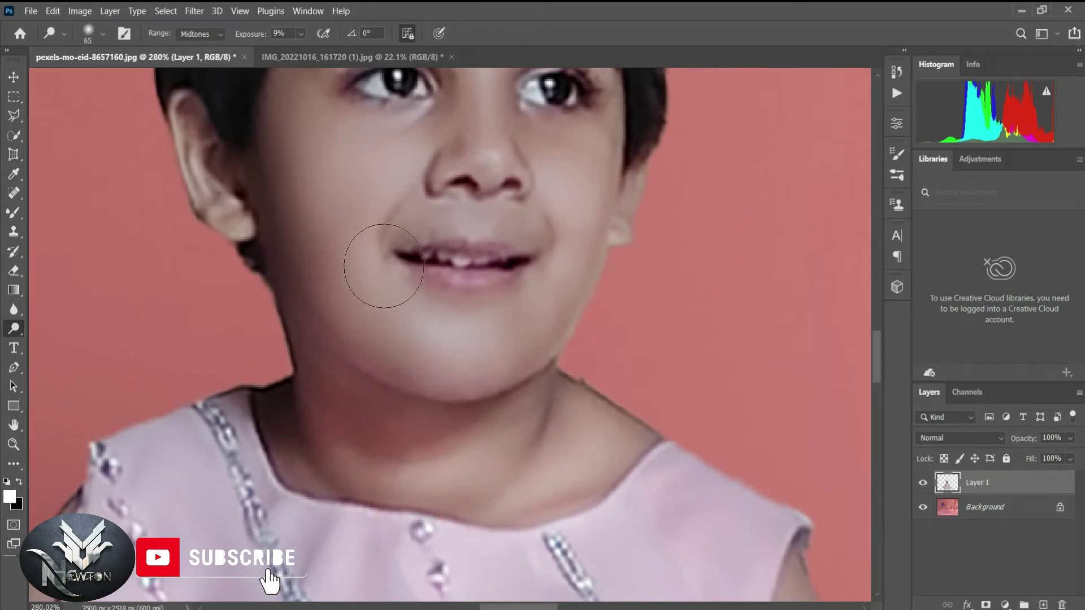
Step: Lighten the cheek, left temple and brow area, then fit the composite in view
{"action": "left_click_drag", "start_coordinate": [376, 257], "coordinate": [367, 260]}
{"action": "mouse_move", "coordinate": [345, 204]}
{"action": "left_mouse_down"}
{"action": "mouse_move", "coordinate": [415, 363]}
{"action": "mouse_move", "coordinate": [350, 339]}
{"action": "mouse_move", "coordinate": [416, 484]}
{"action": "mouse_move", "coordinate": [344, 272]}
{"action": "left_mouse_up"}
{"action": "left_click_drag", "start_coordinate": [527, 293], "coordinate": [482, 359]}
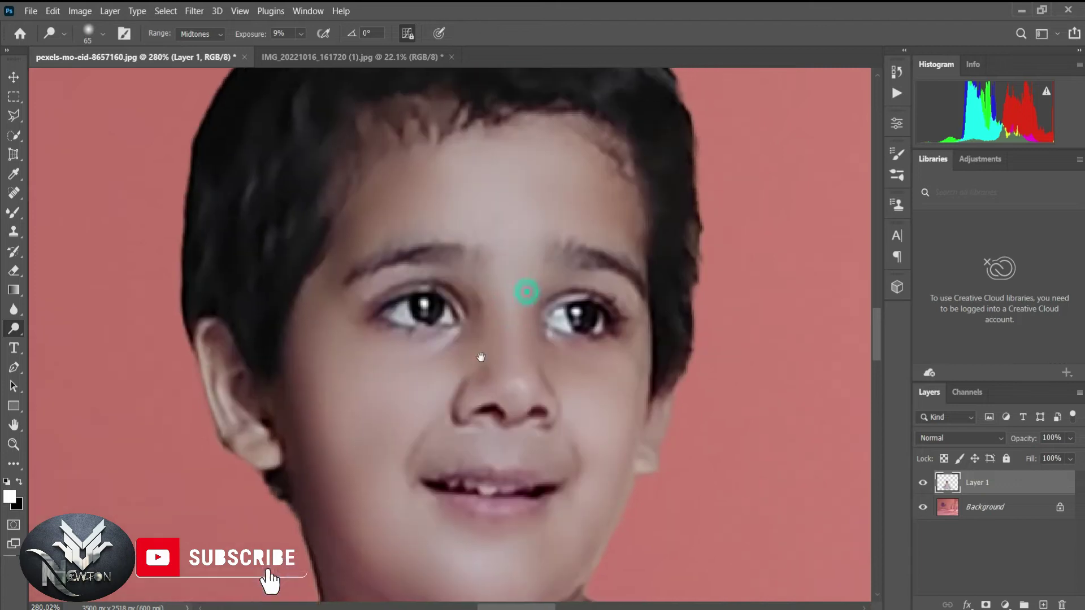
{"action": "mouse_move", "coordinate": [523, 205]}
{"action": "left_mouse_down"}
{"action": "mouse_move", "coordinate": [610, 206]}
{"action": "mouse_move", "coordinate": [601, 182]}
{"action": "mouse_move", "coordinate": [600, 199]}
{"action": "mouse_move", "coordinate": [474, 175]}
{"action": "mouse_move", "coordinate": [375, 217]}
{"action": "mouse_move", "coordinate": [435, 169]}
{"action": "mouse_move", "coordinate": [429, 160]}
{"action": "left_mouse_up"}
{"action": "left_click_drag", "start_coordinate": [336, 230], "coordinate": [283, 344]}
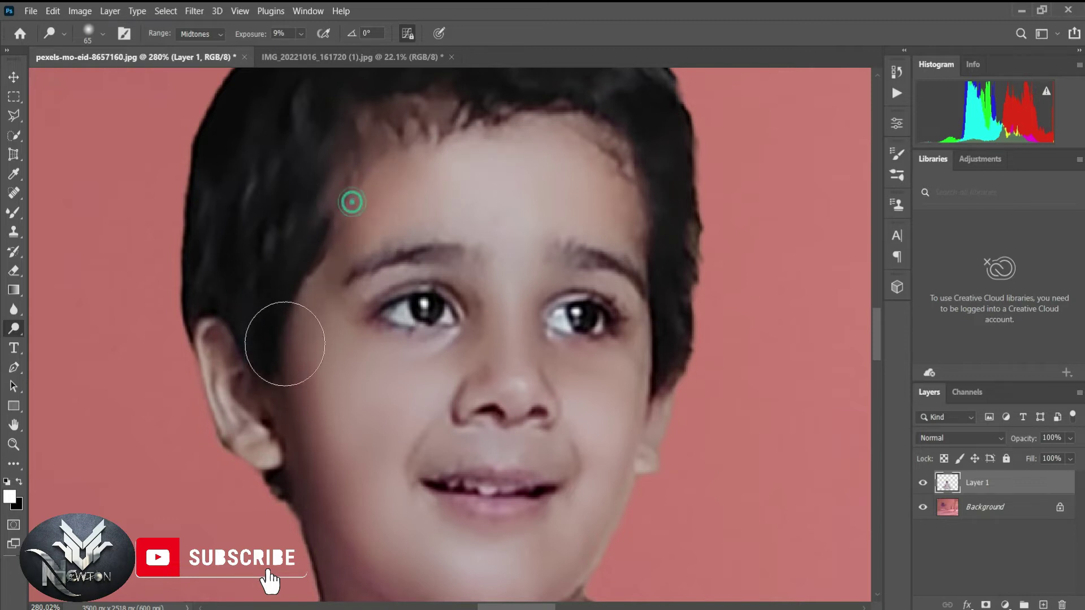
{"action": "left_click_drag", "start_coordinate": [286, 277], "coordinate": [283, 416]}
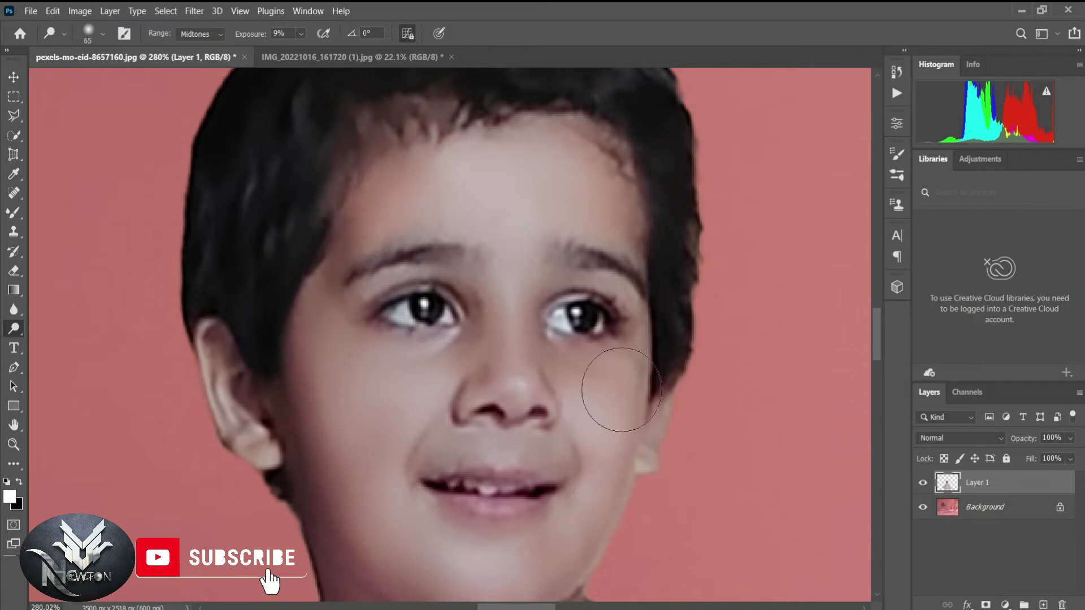
{"action": "key", "text": "ctrl+0"}
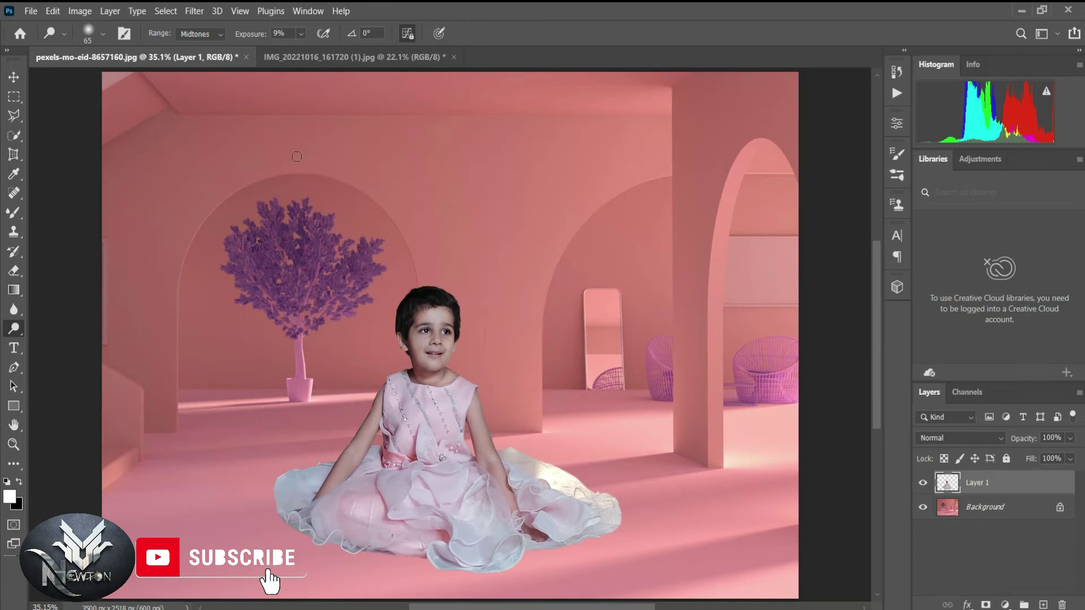
Step: Zoom onto the girl's left arm and blend its skin with the wet mixer brush
{"action": "scroll", "coordinate": [339, 355], "scroll_direction": "up", "scroll_amount": 5}
{"action": "scroll", "coordinate": [386, 312], "scroll_direction": "down", "scroll_amount": 3}
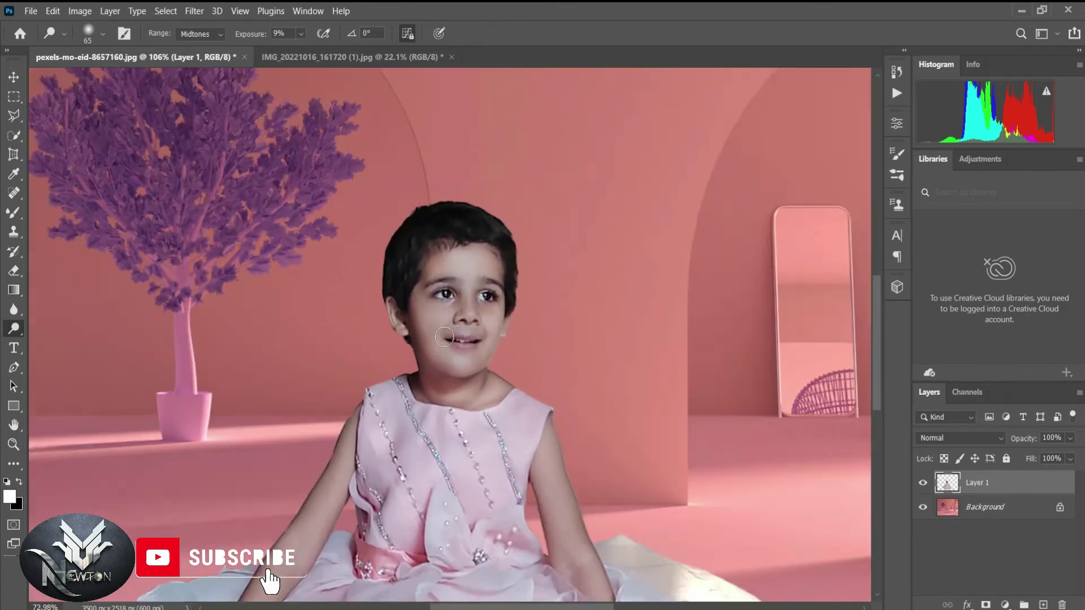
{"action": "left_click", "coordinate": [13, 213]}
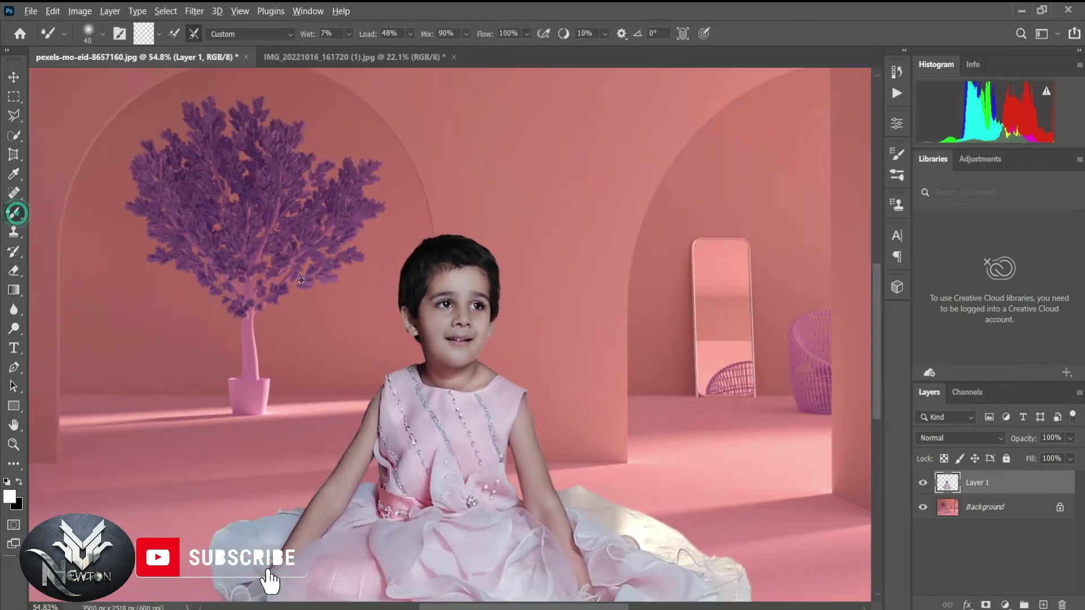
{"action": "scroll", "coordinate": [552, 376], "scroll_direction": "up", "scroll_amount": 5}
{"action": "left_click_drag", "start_coordinate": [552, 380], "coordinate": [450, 172]}
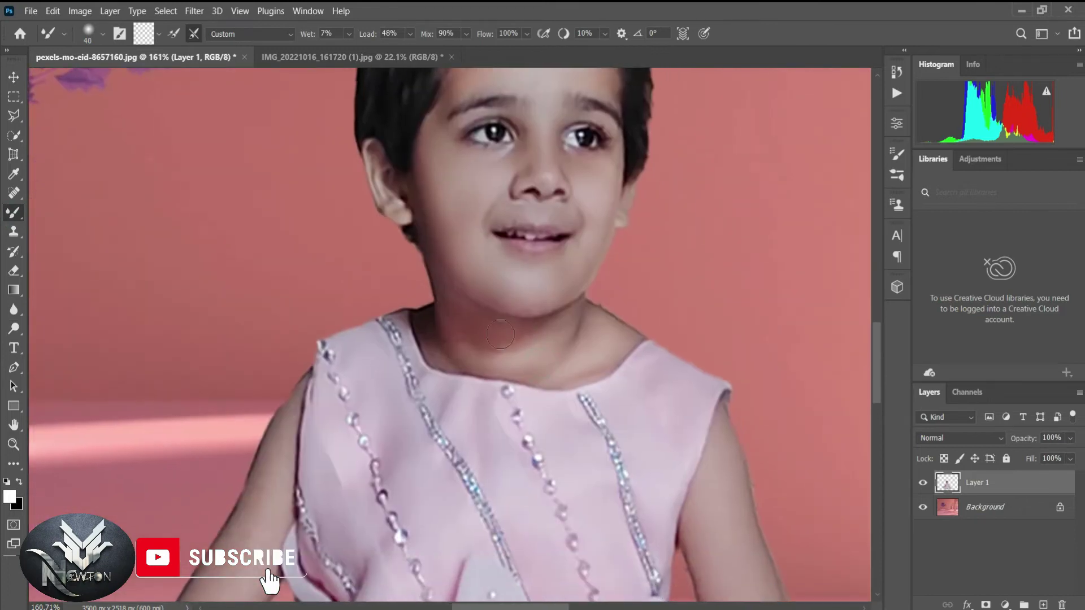
{"action": "left_click_drag", "start_coordinate": [356, 369], "coordinate": [356, 158]}
{"action": "scroll", "coordinate": [440, 237], "scroll_direction": "up", "scroll_amount": 3}
{"action": "left_click_drag", "start_coordinate": [440, 237], "coordinate": [468, 80]}
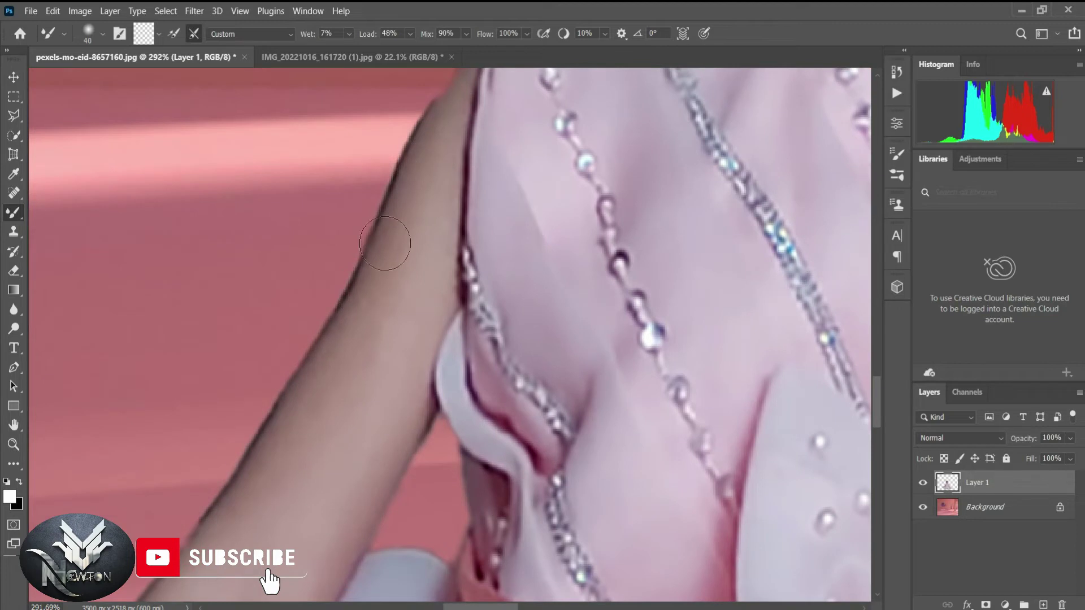
{"action": "left_click_drag", "start_coordinate": [387, 356], "coordinate": [469, 160]}
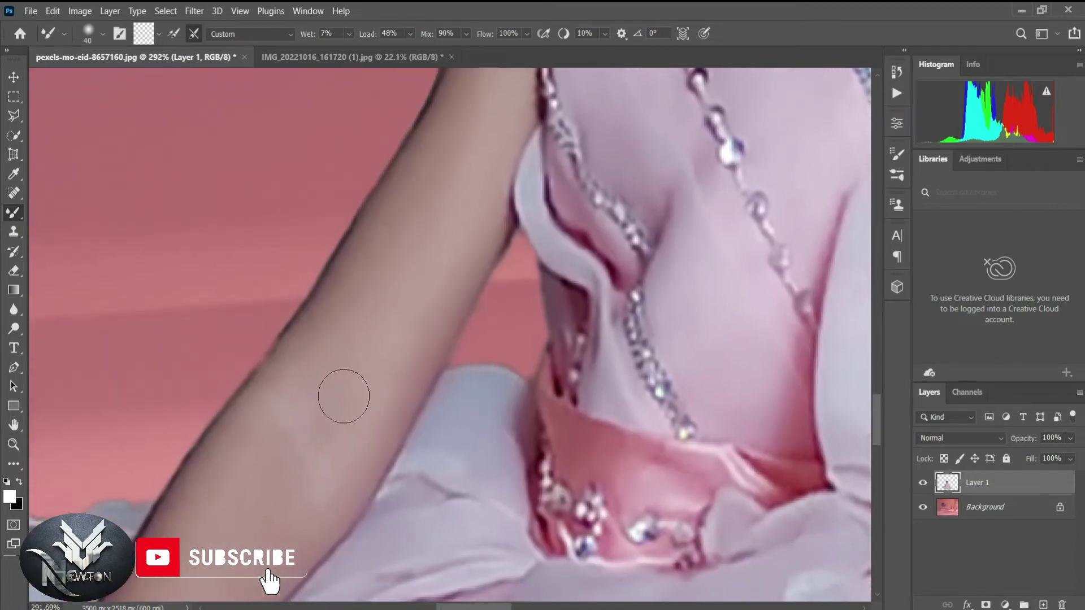
{"action": "key", "text": "ctrl+0"}
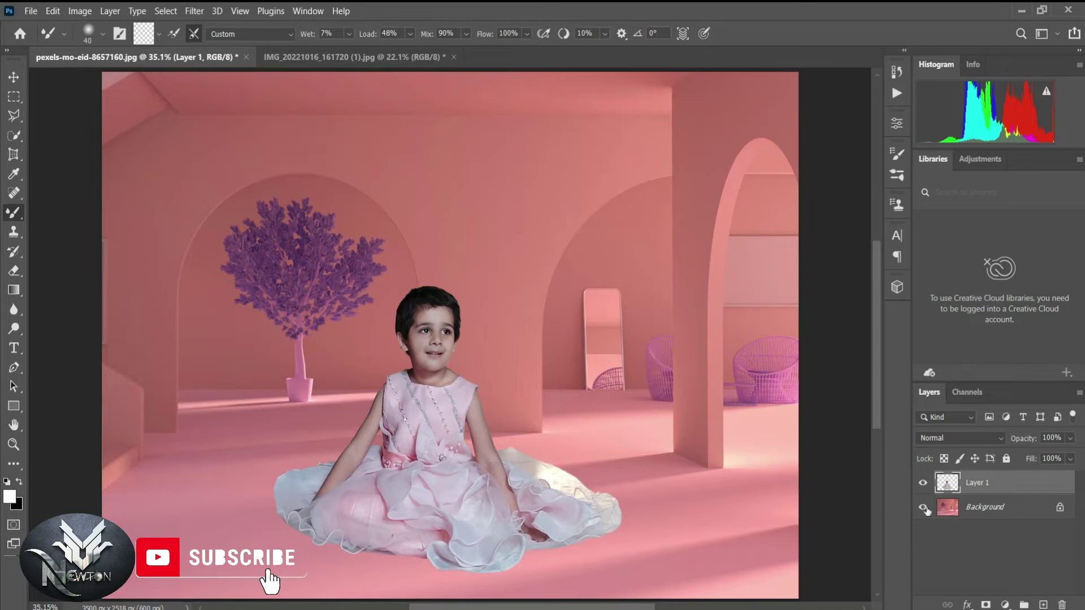
{"action": "left_click", "coordinate": [13, 271]}
{"action": "scroll", "coordinate": [344, 427], "scroll_direction": "up", "scroll_amount": 2}
{"action": "scroll", "coordinate": [345, 426], "scroll_direction": "up", "scroll_amount": 3}
{"action": "scroll", "coordinate": [345, 426], "scroll_direction": "up", "scroll_amount": 3}
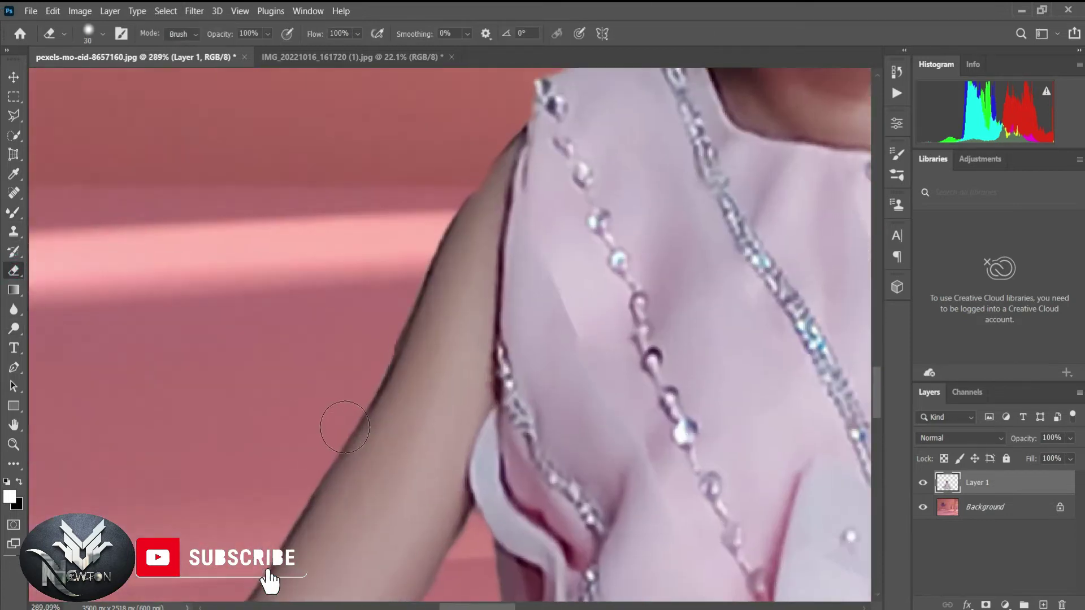
{"action": "scroll", "coordinate": [345, 426], "scroll_direction": "up", "scroll_amount": 1}
{"action": "left_click_drag", "start_coordinate": [418, 353], "coordinate": [427, 298]}
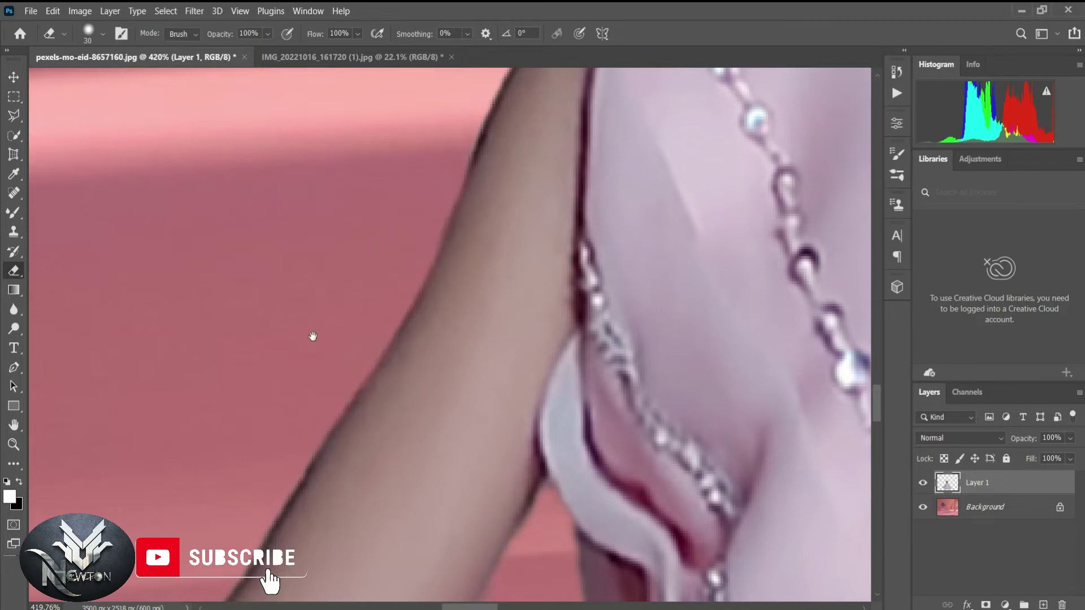
{"action": "left_click_drag", "start_coordinate": [309, 334], "coordinate": [405, 188]}
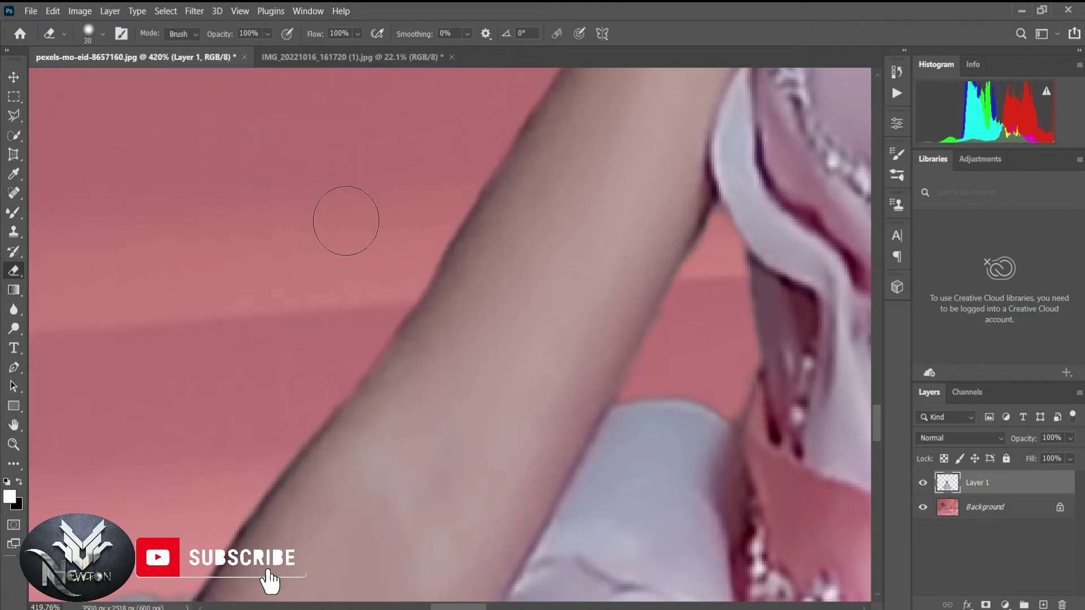
{"action": "key", "text": "ctrl+0"}
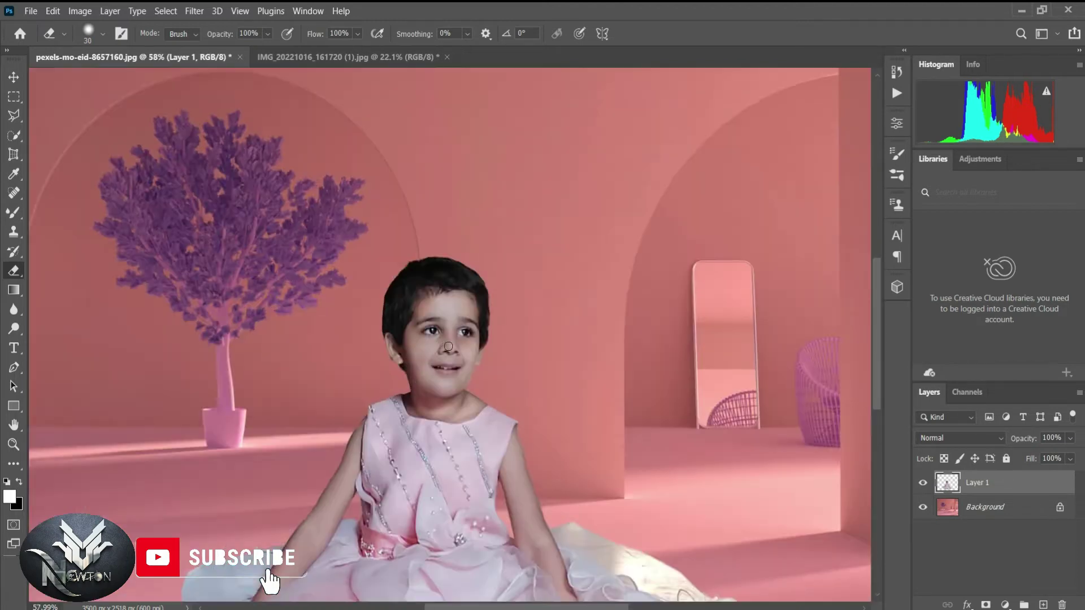
{"action": "scroll", "coordinate": [501, 418], "scroll_direction": "up", "scroll_amount": 10}
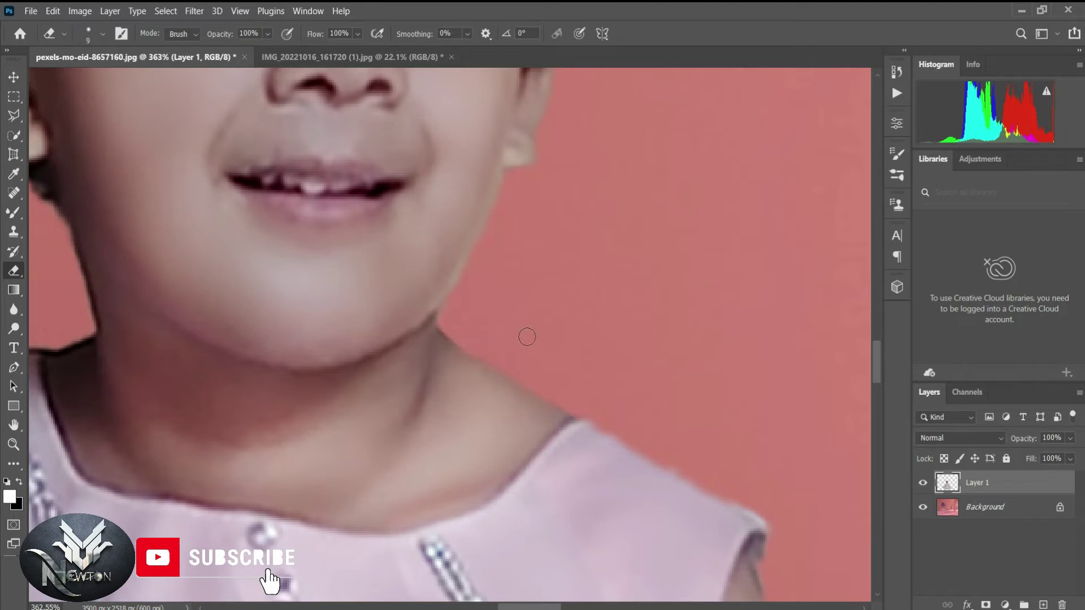
{"action": "key", "text": "ctrl+0"}
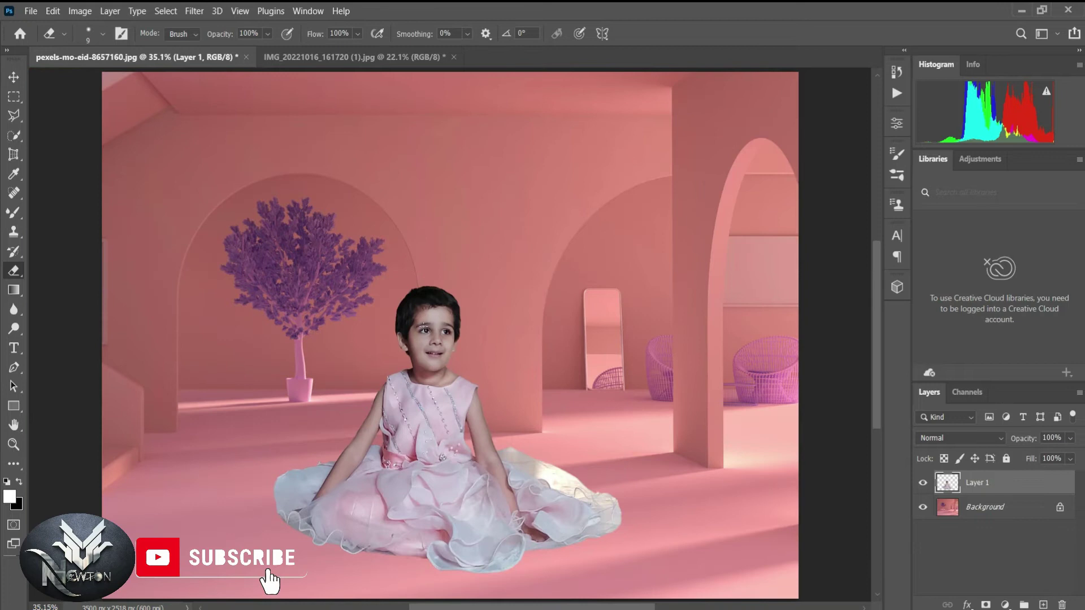
{"action": "scroll", "coordinate": [405, 279], "scroll_direction": "up", "scroll_amount": 3}
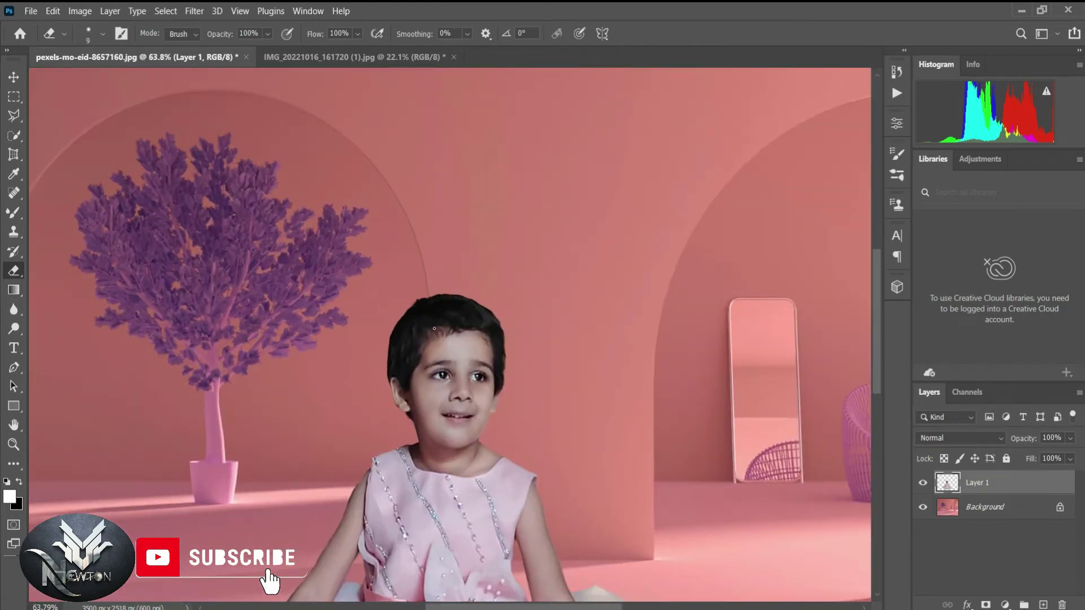
{"action": "key", "text": "ctrl+0"}
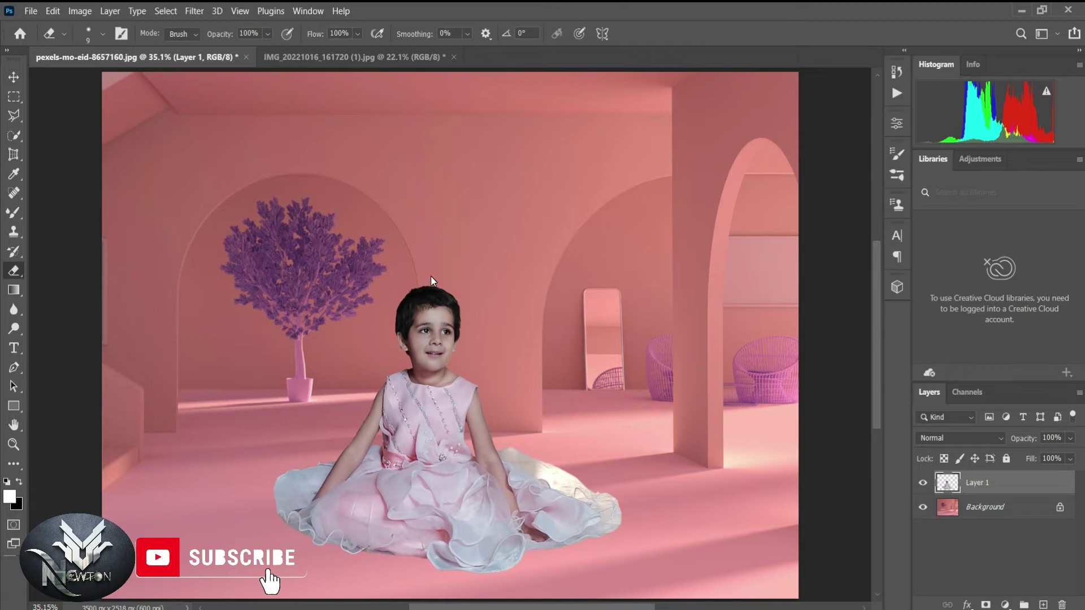
{"action": "key", "text": "shift+ctrl+x"}
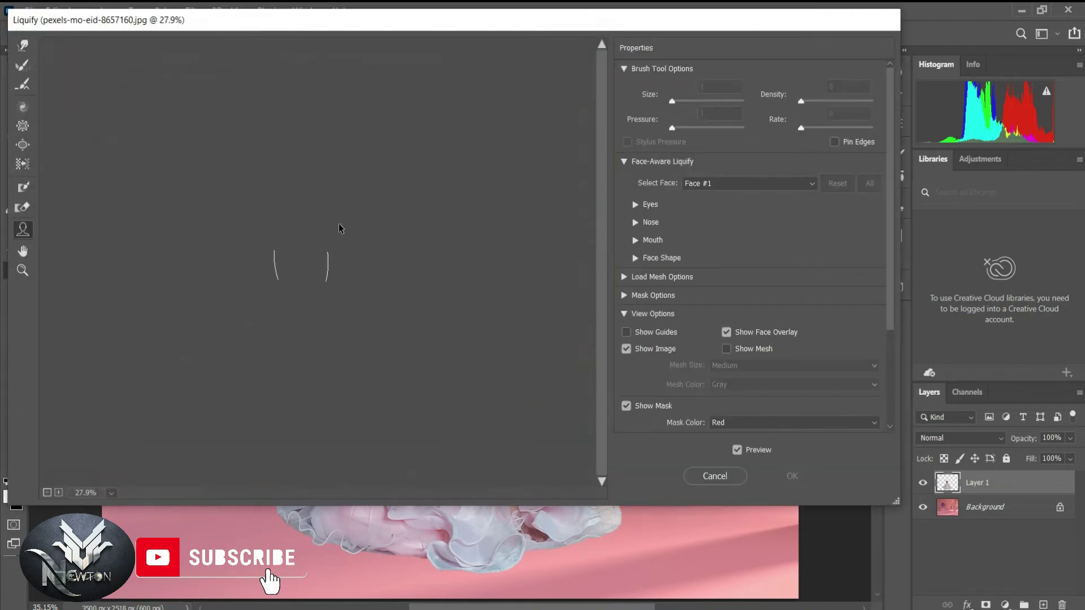
{"action": "left_click", "coordinate": [715, 478]}
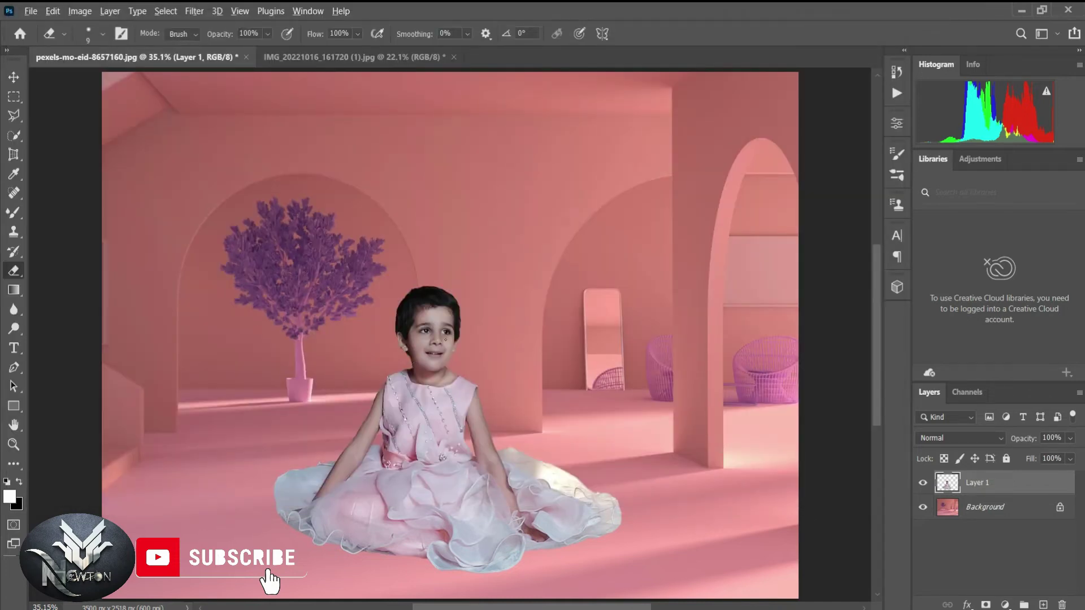
{"action": "scroll", "coordinate": [421, 346], "scroll_direction": "up", "scroll_amount": 5}
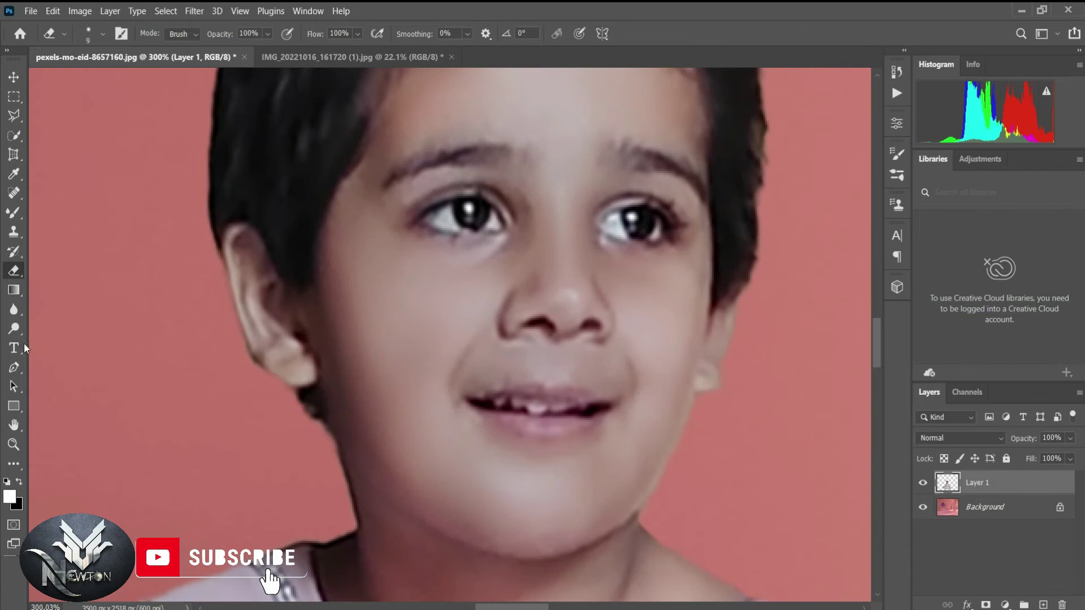
{"action": "left_click", "coordinate": [12, 327]}
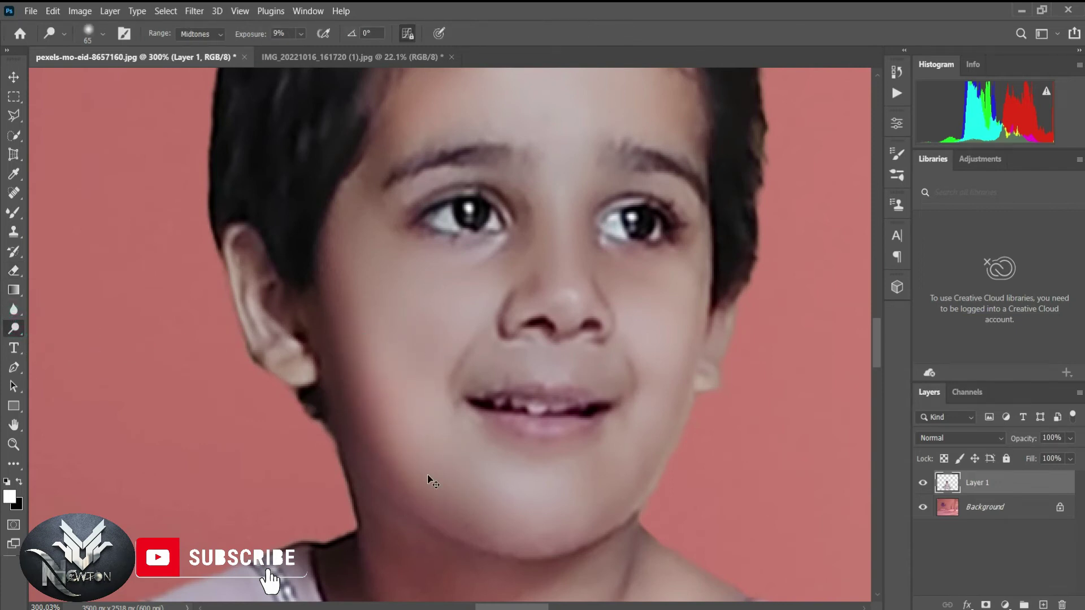
{"action": "key", "text": "ctrl+0"}
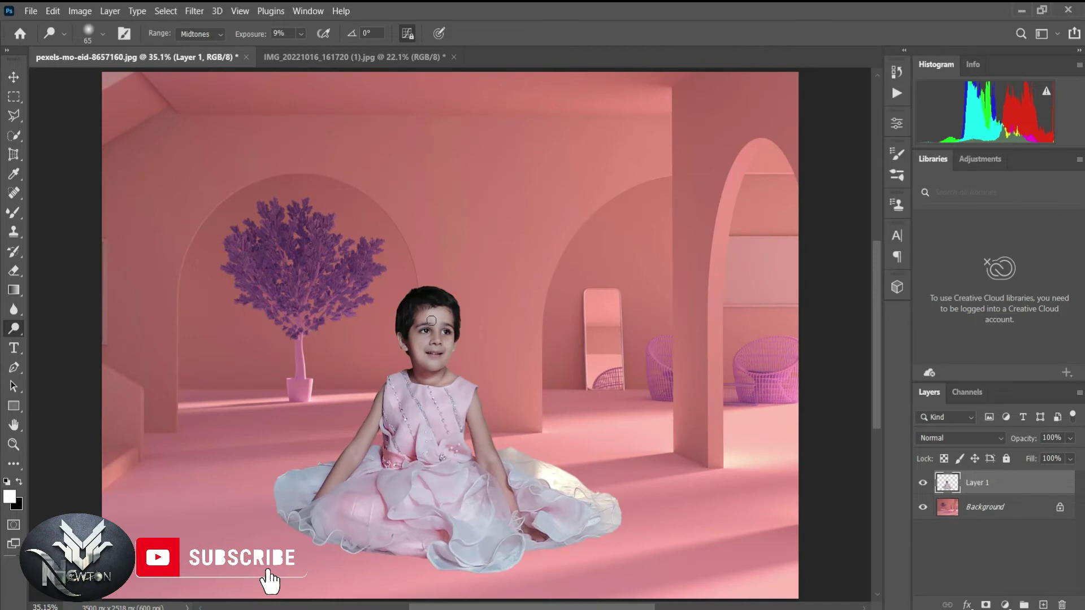
{"action": "left_click", "coordinate": [13, 77]}
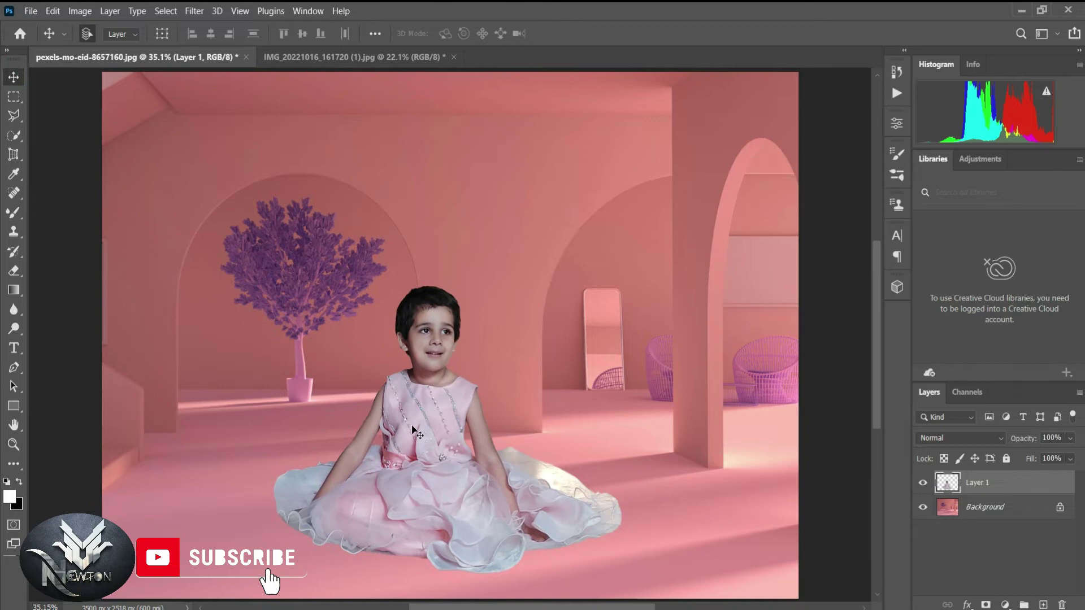
{"action": "scroll", "coordinate": [415, 432], "scroll_direction": "up", "scroll_amount": 4}
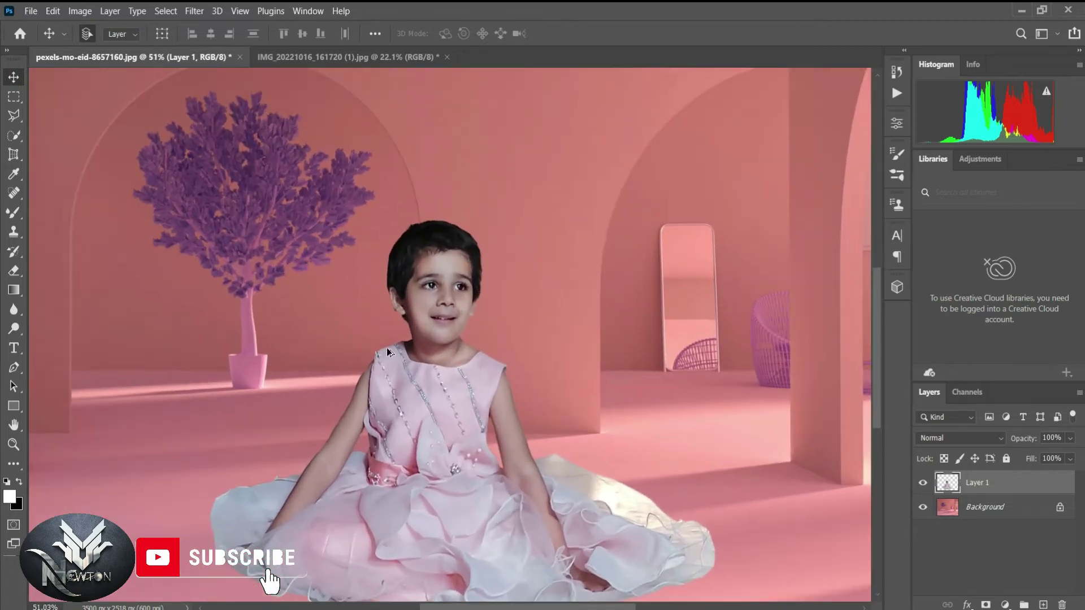
{"action": "key", "text": "ctrl+0"}
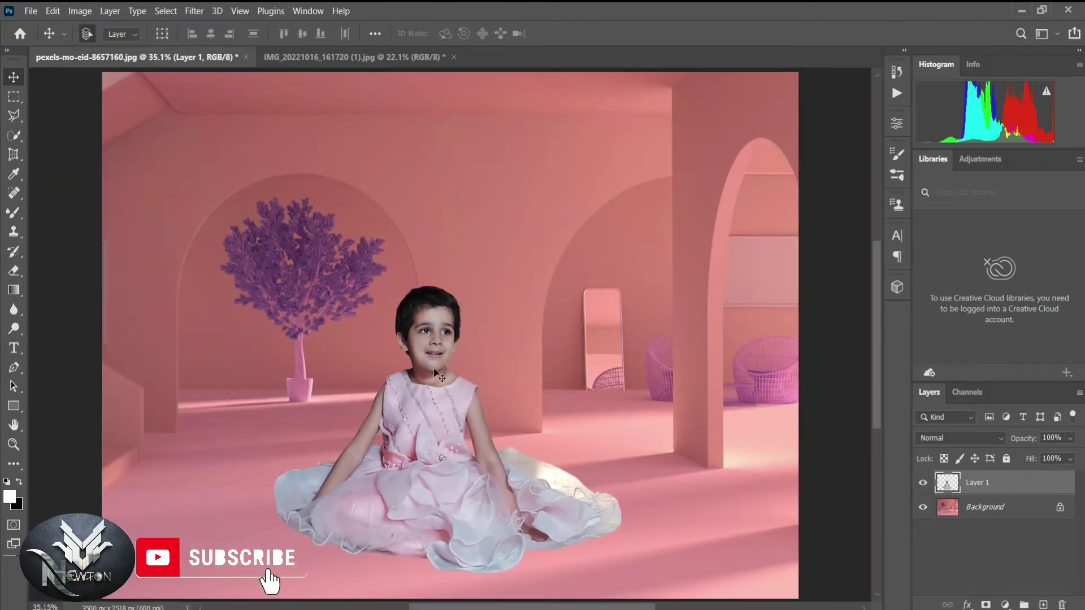
{"action": "scroll", "coordinate": [433, 362], "scroll_direction": "up", "scroll_amount": 5}
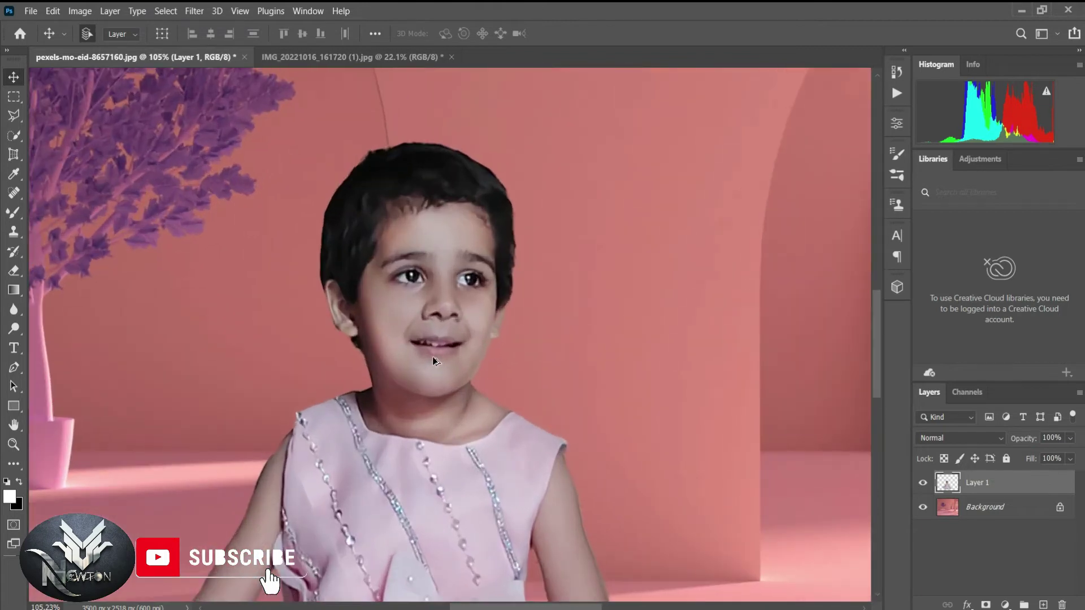
Step: Lift the Curves midpoint (about 115 to 133) to brighten the girl's layer
{"action": "key", "text": "ctrl+m"}
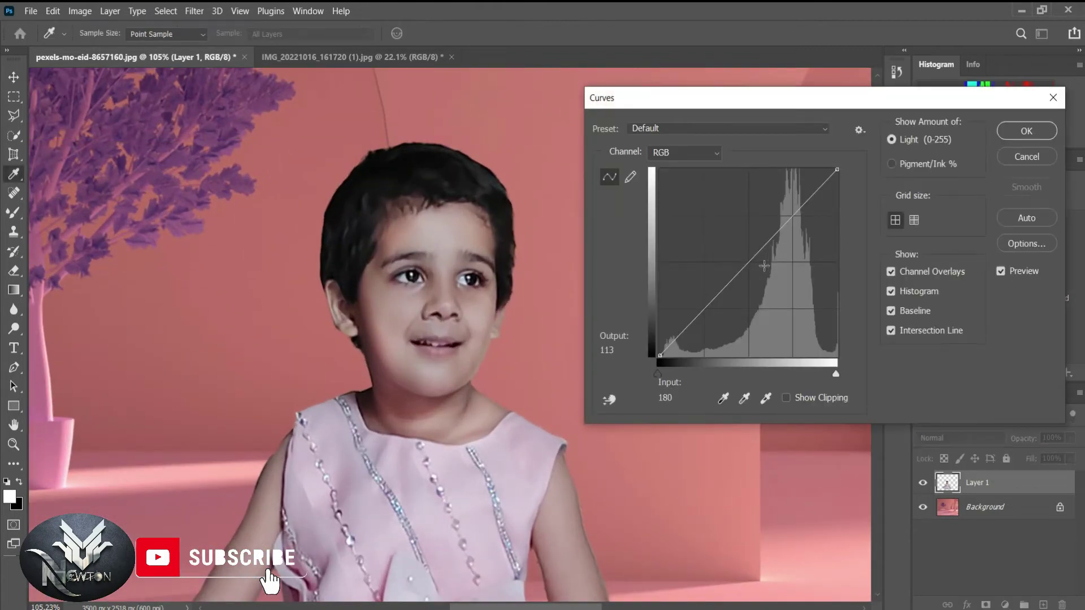
{"action": "left_click_drag", "start_coordinate": [742, 268], "coordinate": [739, 259]}
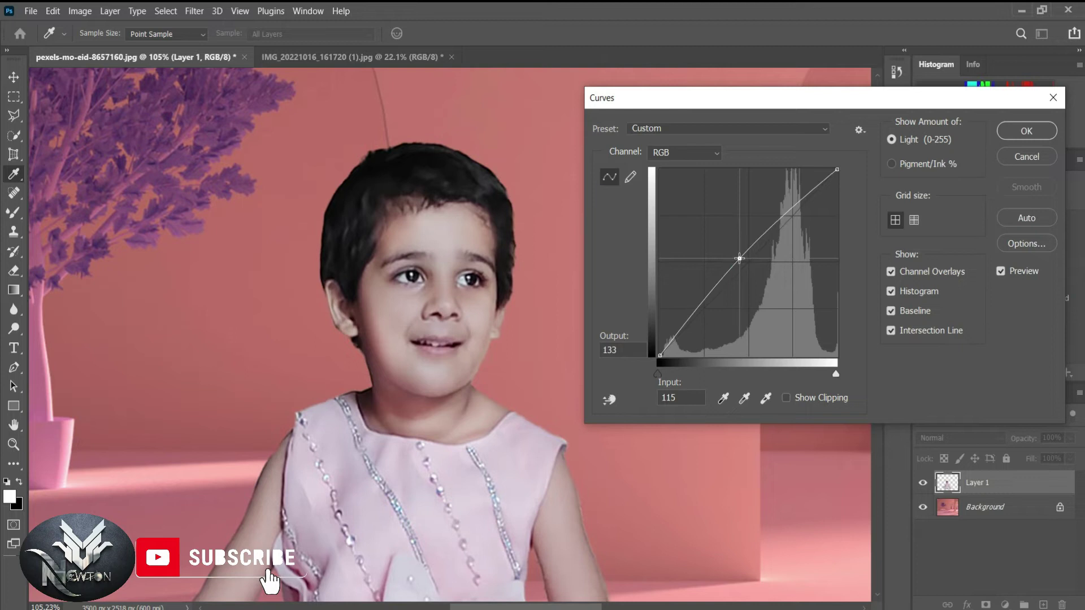
{"action": "left_click", "coordinate": [1027, 131]}
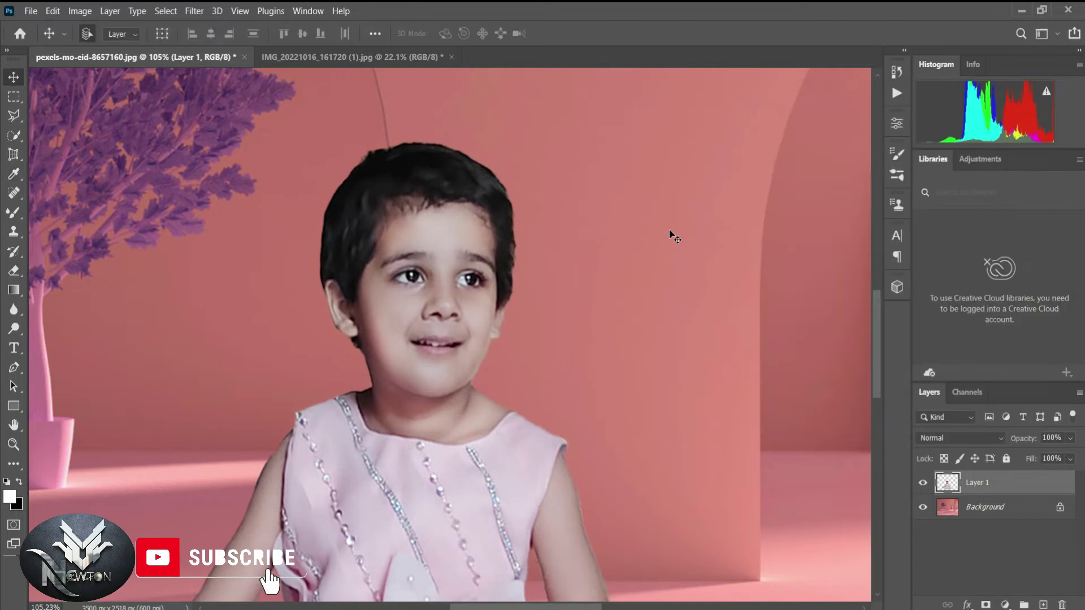
{"action": "key", "text": "ctrl+0"}
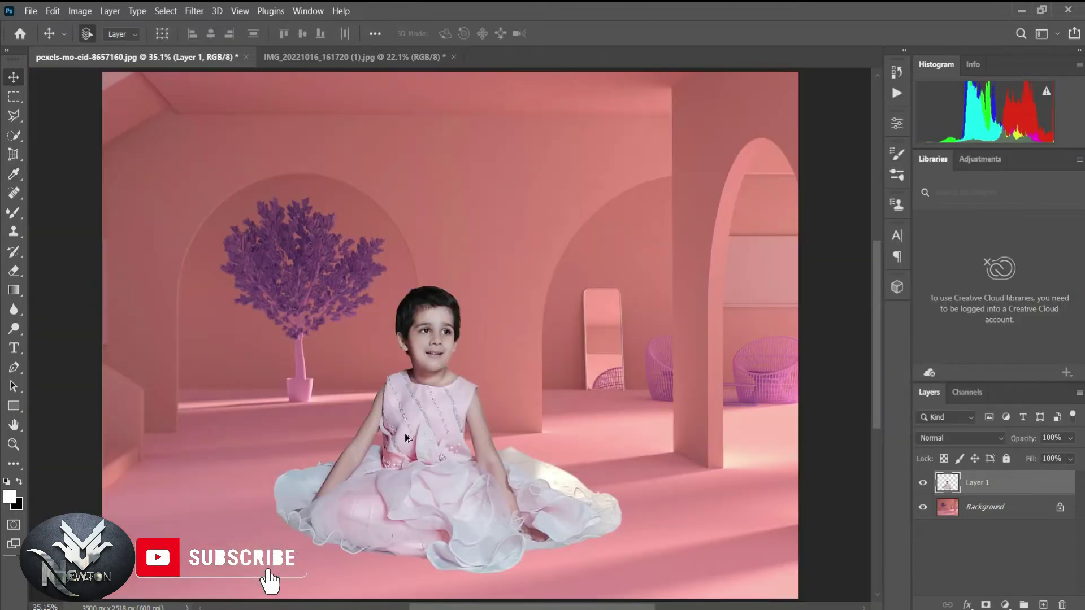
{"action": "scroll", "coordinate": [419, 500], "scroll_direction": "up", "scroll_amount": 3}
{"action": "key", "text": "ctrl+0"}
Step: Open the Camera Raw Filter on the girl's layer and set Exposure to +0.25
{"action": "left_click", "coordinate": [199, 12]}
{"action": "left_click", "coordinate": [217, 115]}
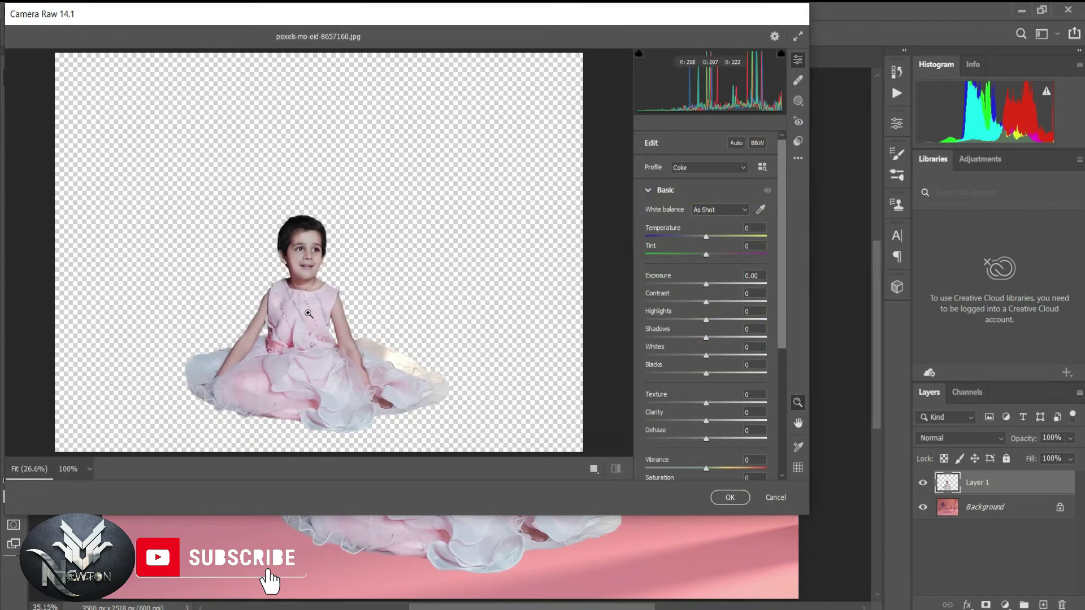
{"action": "left_click", "coordinate": [308, 313]}
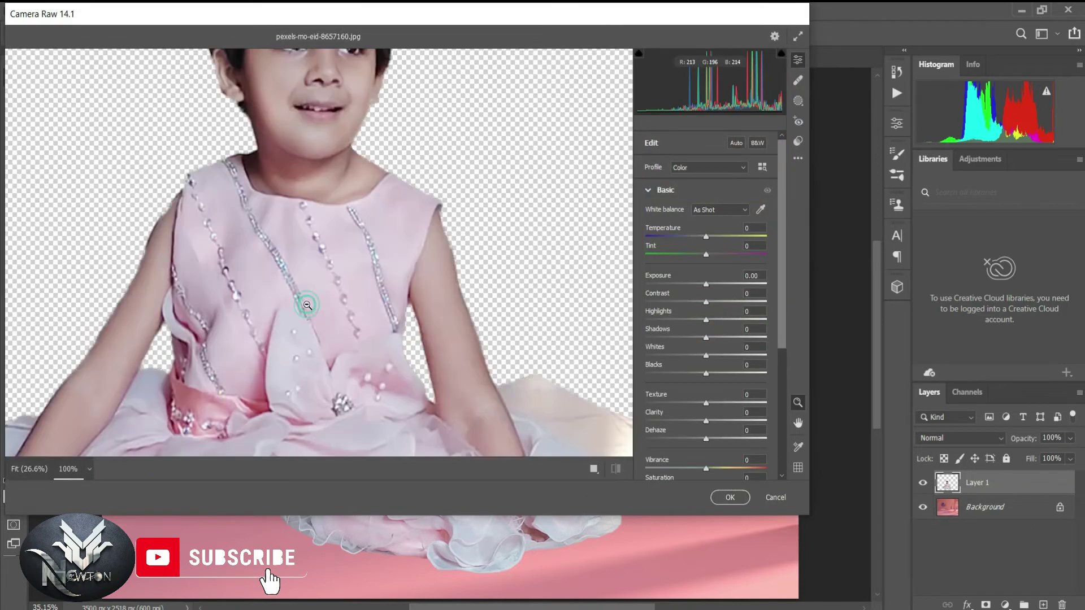
{"action": "scroll", "coordinate": [358, 289], "scroll_direction": "down", "scroll_amount": 3}
{"action": "scroll", "coordinate": [358, 289], "scroll_direction": "up", "scroll_amount": 2}
{"action": "scroll", "coordinate": [359, 289], "scroll_direction": "up", "scroll_amount": 5}
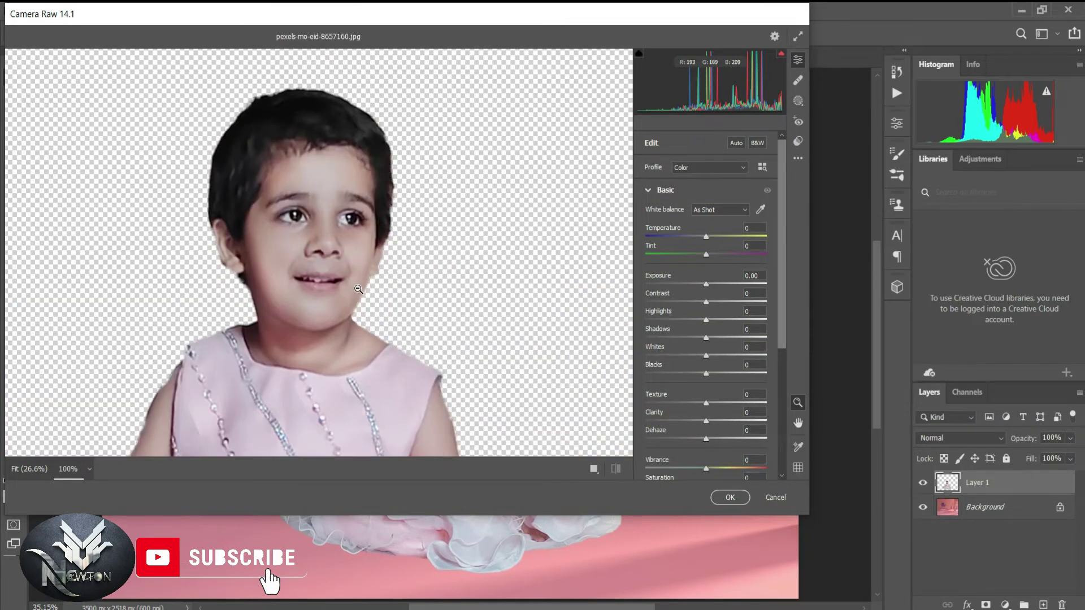
{"action": "left_click_drag", "start_coordinate": [705, 284], "coordinate": [707, 284]}
Step: Set Oranges and Reds hue −18, Magentas +4 and Clarity +17, then apply
{"action": "scroll", "coordinate": [714, 316], "scroll_direction": "down", "scroll_amount": 3}
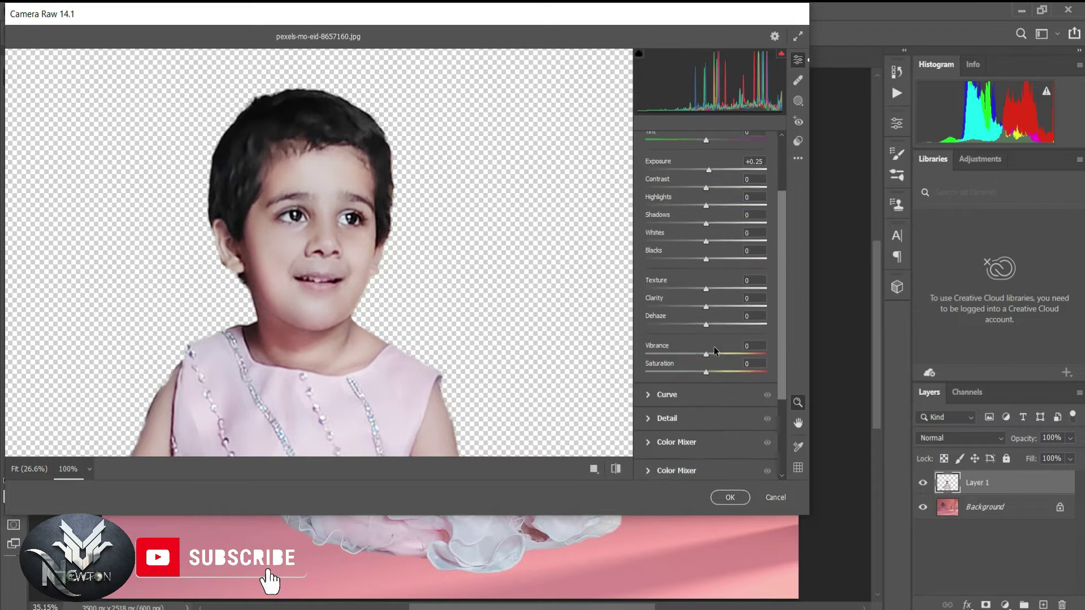
{"action": "scroll", "coordinate": [714, 347], "scroll_direction": "down", "scroll_amount": 2}
{"action": "left_click", "coordinate": [681, 350]}
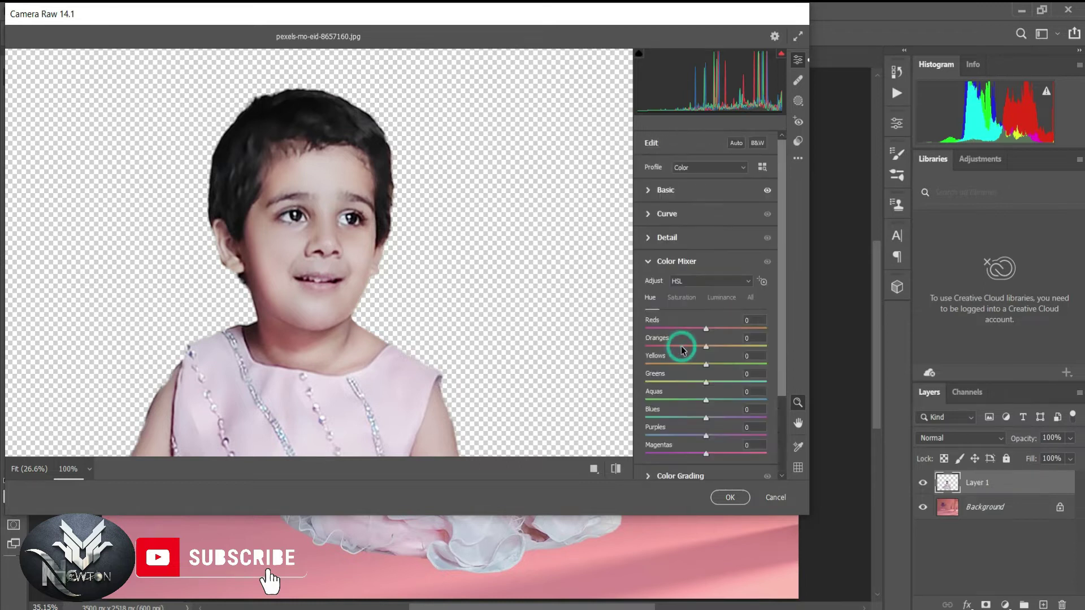
{"action": "left_click_drag", "start_coordinate": [705, 345], "coordinate": [694, 346]}
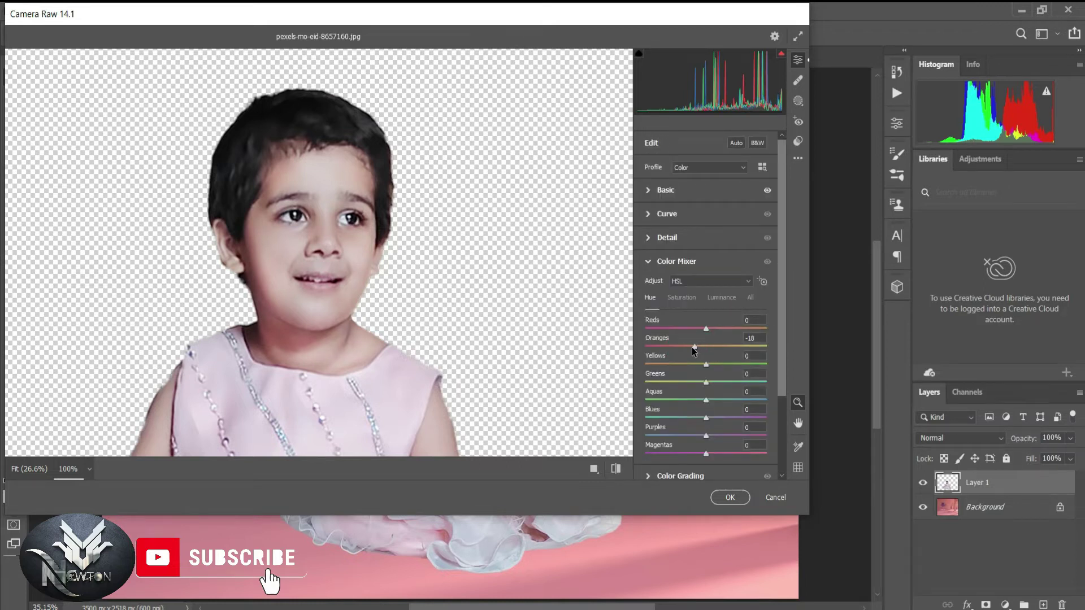
{"action": "left_click_drag", "start_coordinate": [708, 330], "coordinate": [694, 329]}
{"action": "left_click_drag", "start_coordinate": [706, 453], "coordinate": [716, 456]}
{"action": "left_click", "coordinate": [661, 190]}
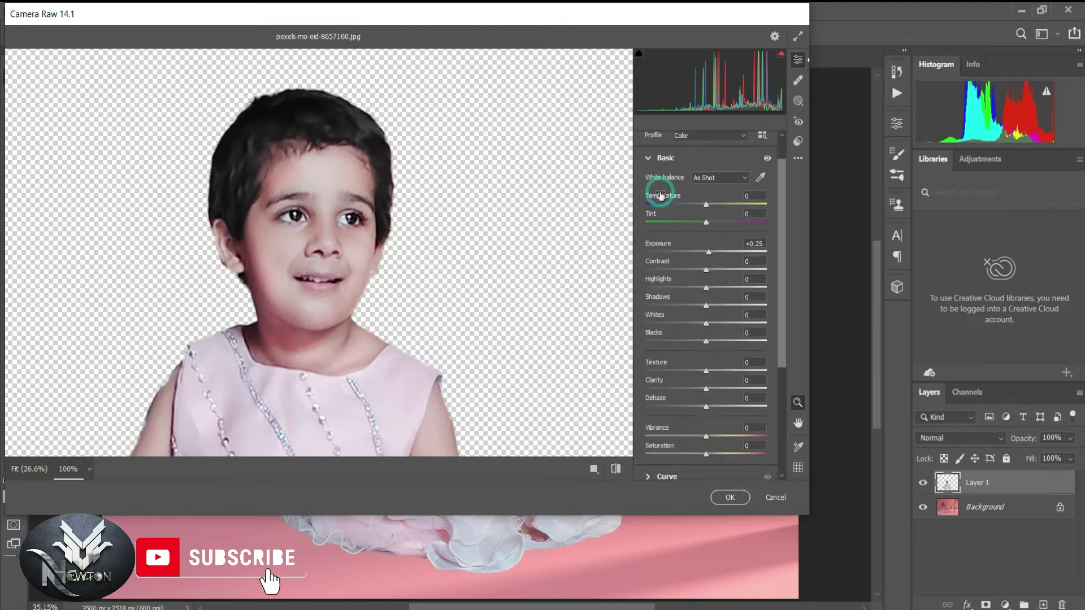
{"action": "left_click_drag", "start_coordinate": [713, 387], "coordinate": [714, 388]}
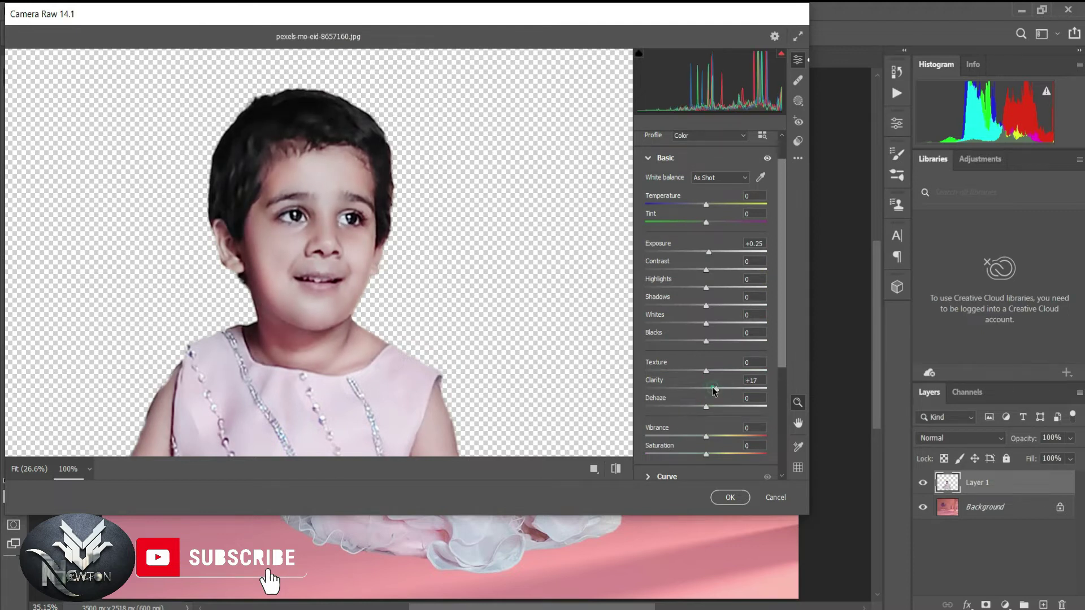
{"action": "left_click", "coordinate": [728, 497]}
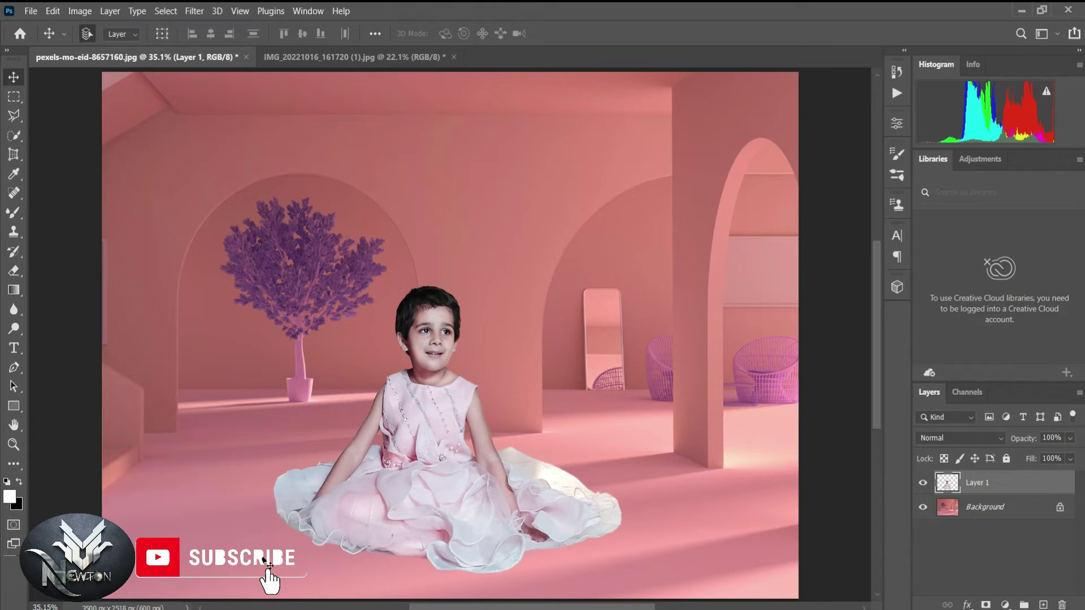
Step: Blend the cheek skin with the Mixer Brush, then erase the hazel iris overflow at the eye's edge
{"action": "scroll", "coordinate": [413, 346], "scroll_direction": "up", "scroll_amount": 3}
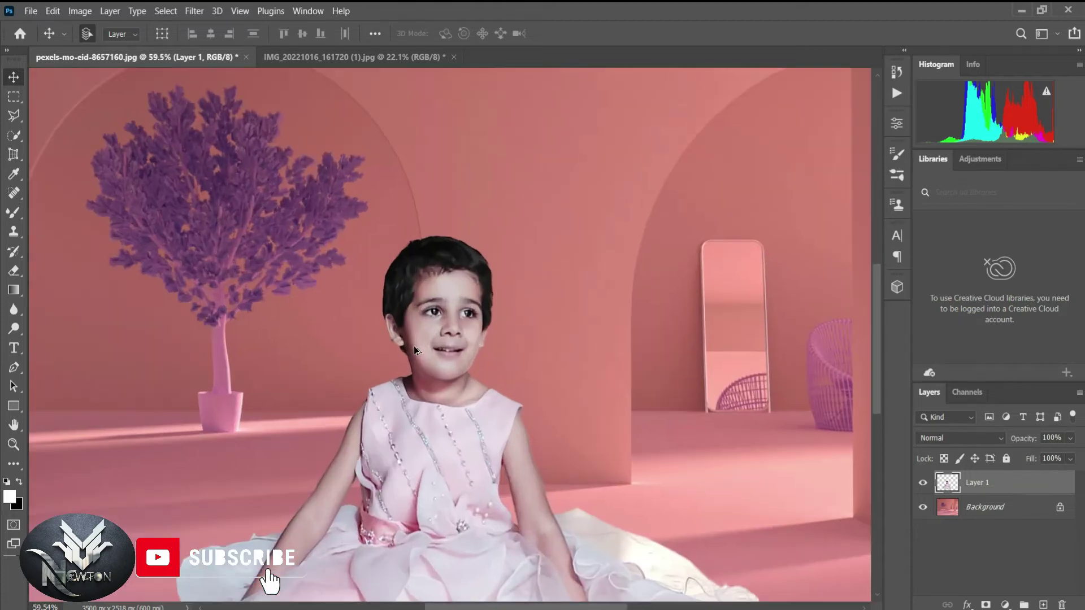
{"action": "scroll", "coordinate": [415, 345], "scroll_direction": "up", "scroll_amount": 3}
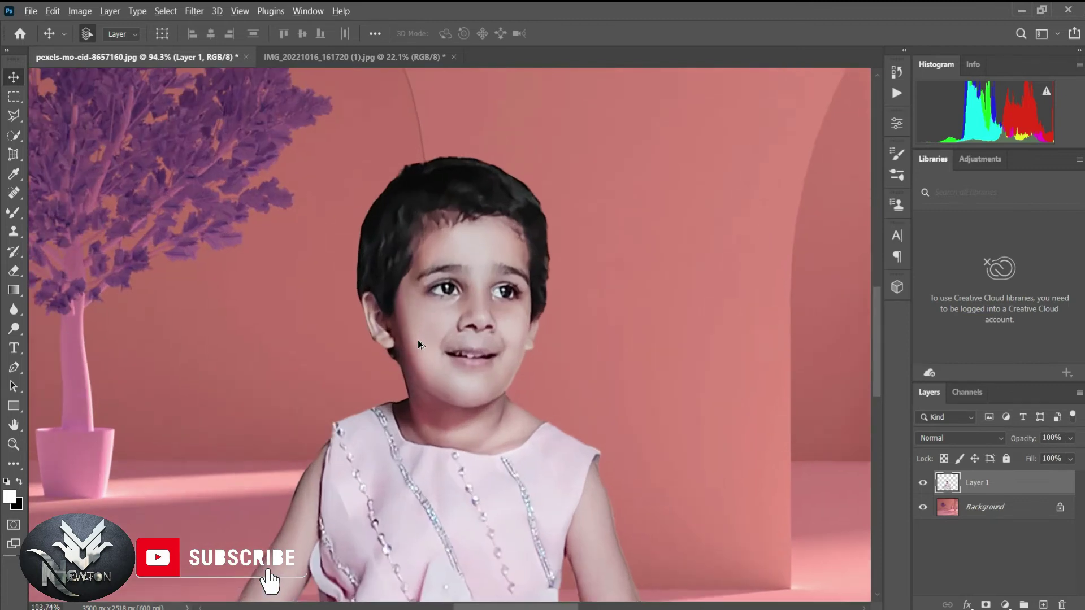
{"action": "scroll", "coordinate": [418, 346], "scroll_direction": "up", "scroll_amount": 3}
{"action": "scroll", "coordinate": [452, 334], "scroll_direction": "up", "scroll_amount": 2}
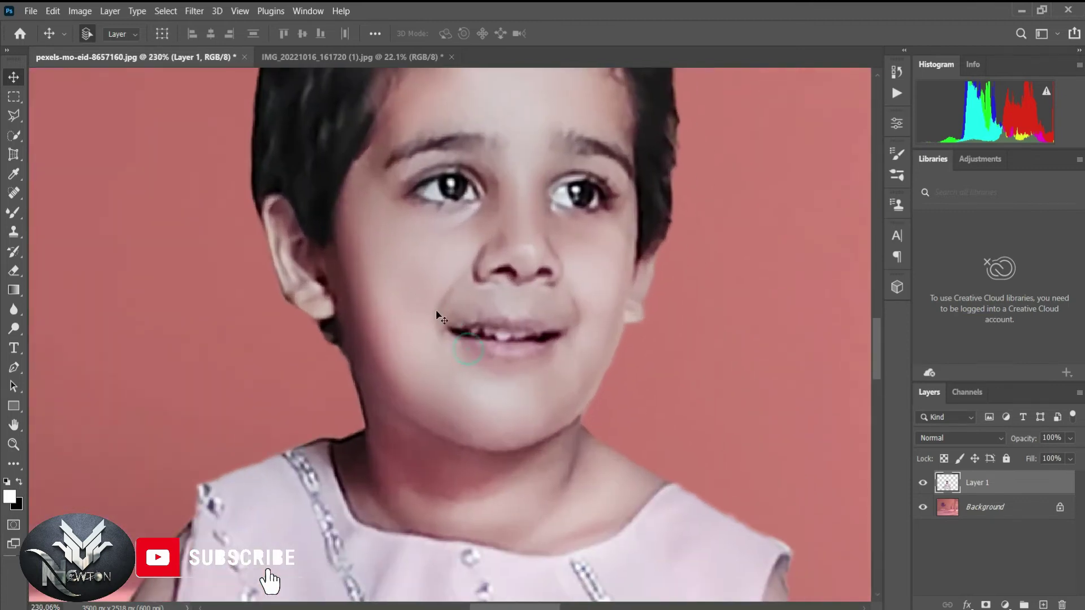
{"action": "left_click", "coordinate": [13, 212]}
{"action": "left_click", "coordinate": [422, 265]}
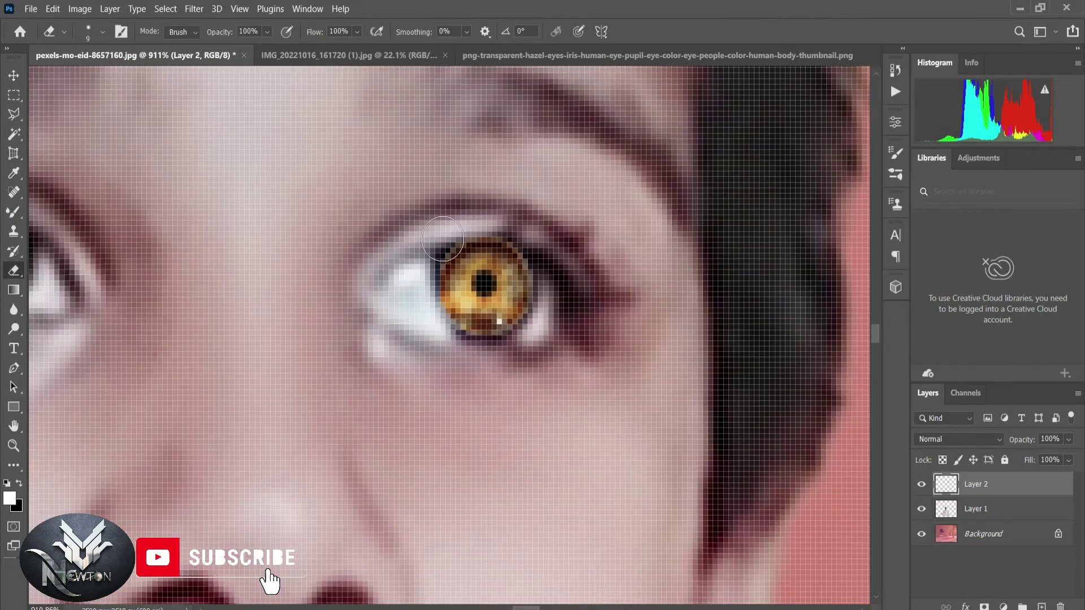
{"action": "left_click", "coordinate": [442, 229]}
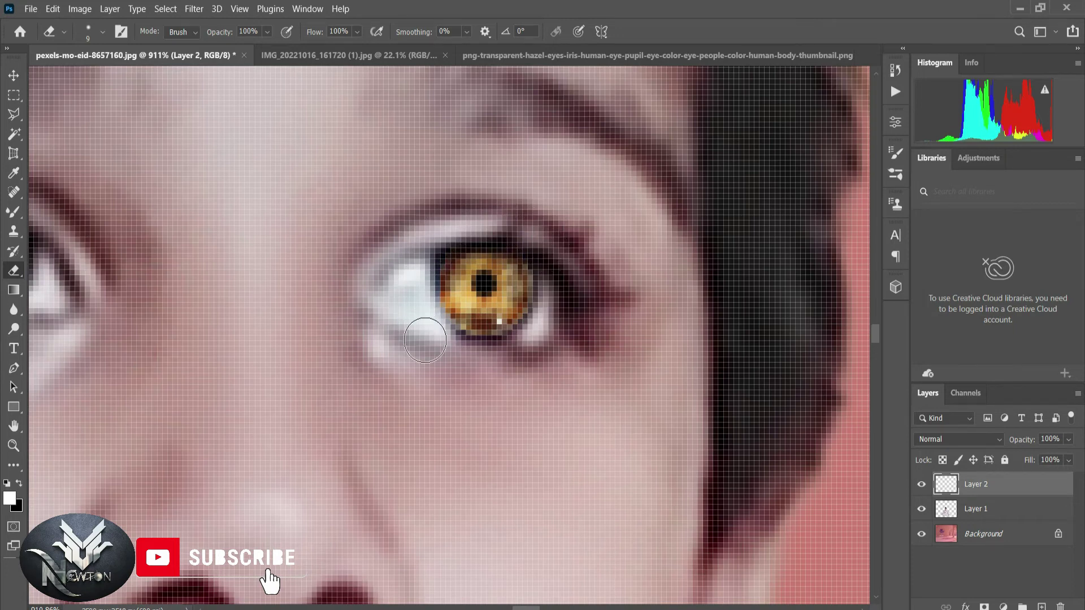
Step: Copy the hazel iris onto the girl's other eye with a Move-tool Alt-drag
{"action": "key", "text": "ctrl+0"}
{"action": "scroll", "coordinate": [446, 332], "scroll_direction": "up", "scroll_amount": 3}
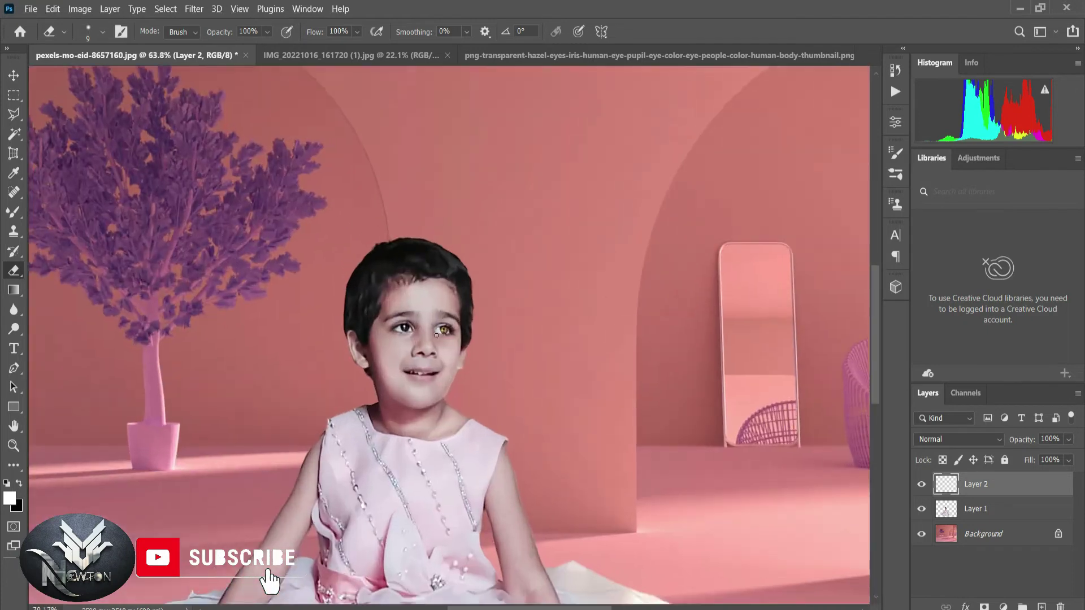
{"action": "scroll", "coordinate": [423, 322], "scroll_direction": "up", "scroll_amount": 3}
{"action": "scroll", "coordinate": [351, 288], "scroll_direction": "up", "scroll_amount": 2}
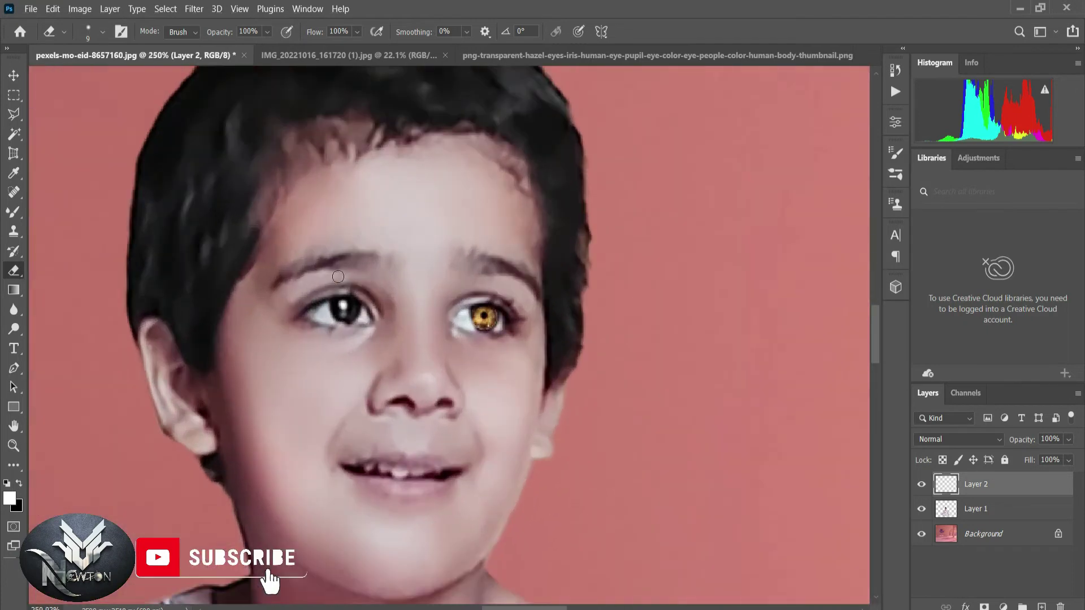
{"action": "left_click", "coordinate": [14, 75]}
{"action": "left_click_drag", "start_coordinate": [484, 321], "coordinate": [349, 315]}
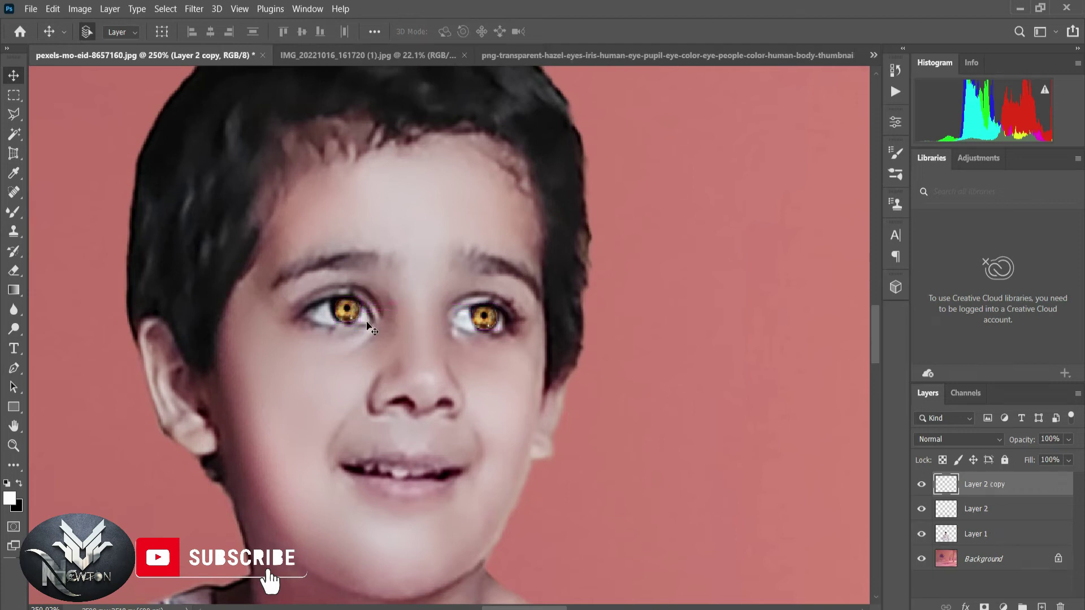
{"action": "key", "text": "ctrl"}
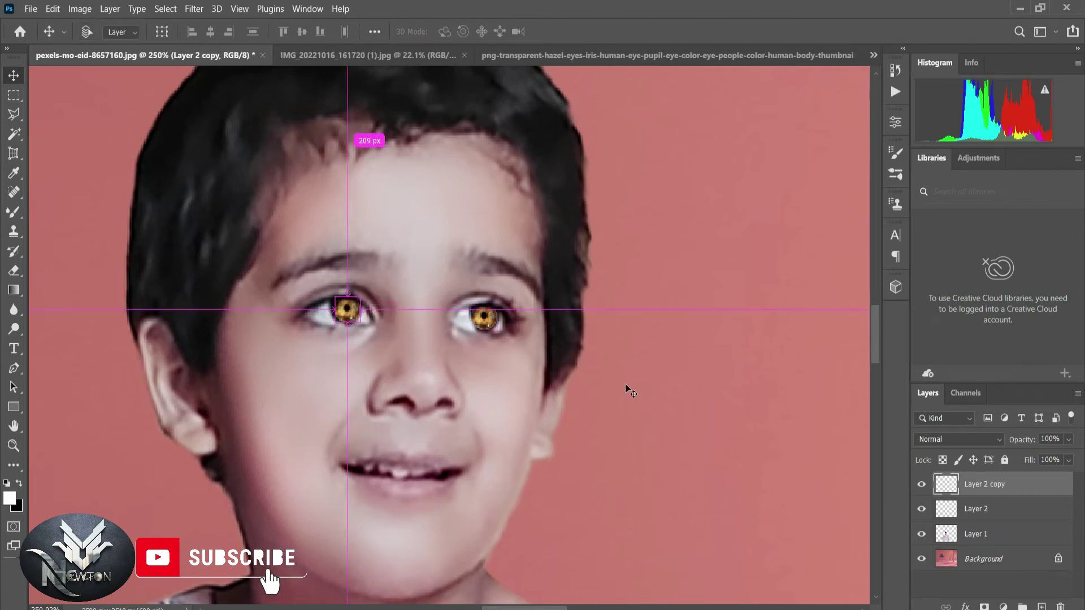
Step: Merge the two iris layers and blend them with Multiply, adjusting the layer opacity
{"action": "left_click", "coordinate": [969, 508], "text": "shift"}
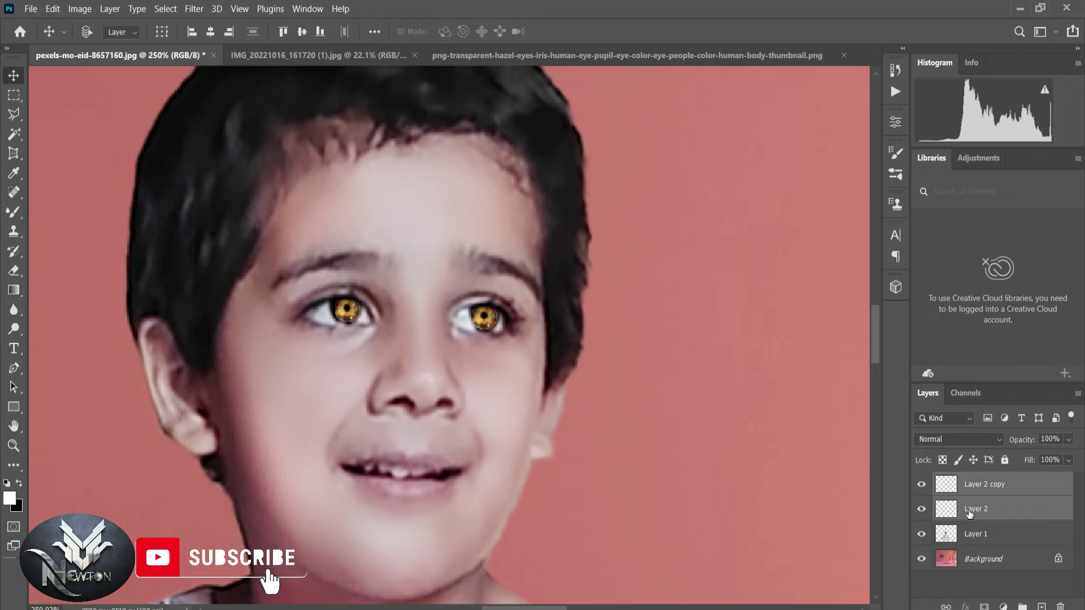
{"action": "key", "text": "ctrl+e"}
{"action": "key", "text": "ctrl"}
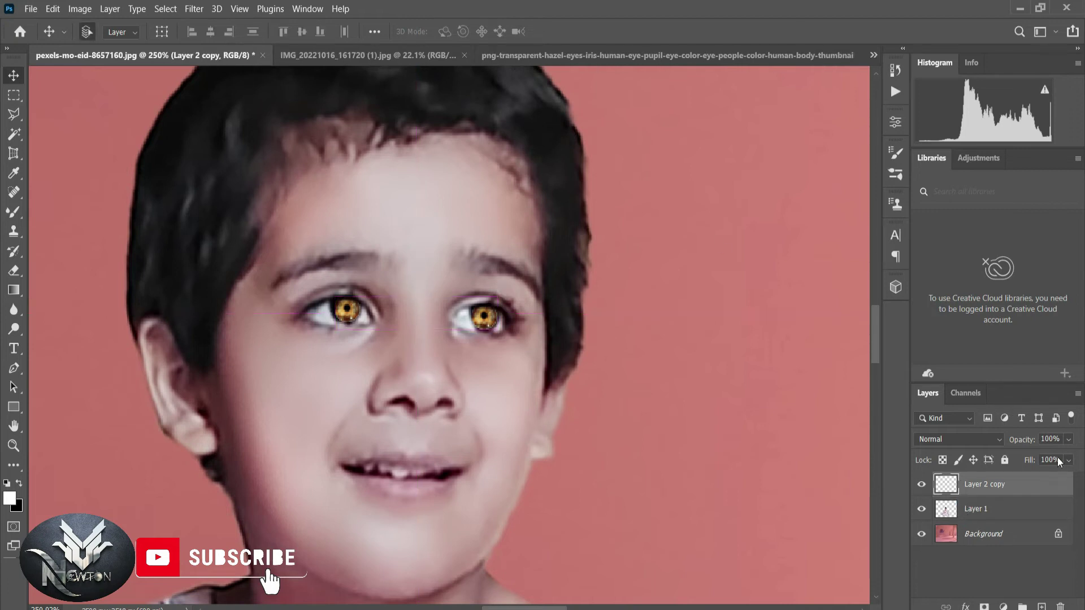
{"action": "left_click", "coordinate": [1069, 440]}
{"action": "left_click_drag", "start_coordinate": [1066, 455], "coordinate": [1052, 455]}
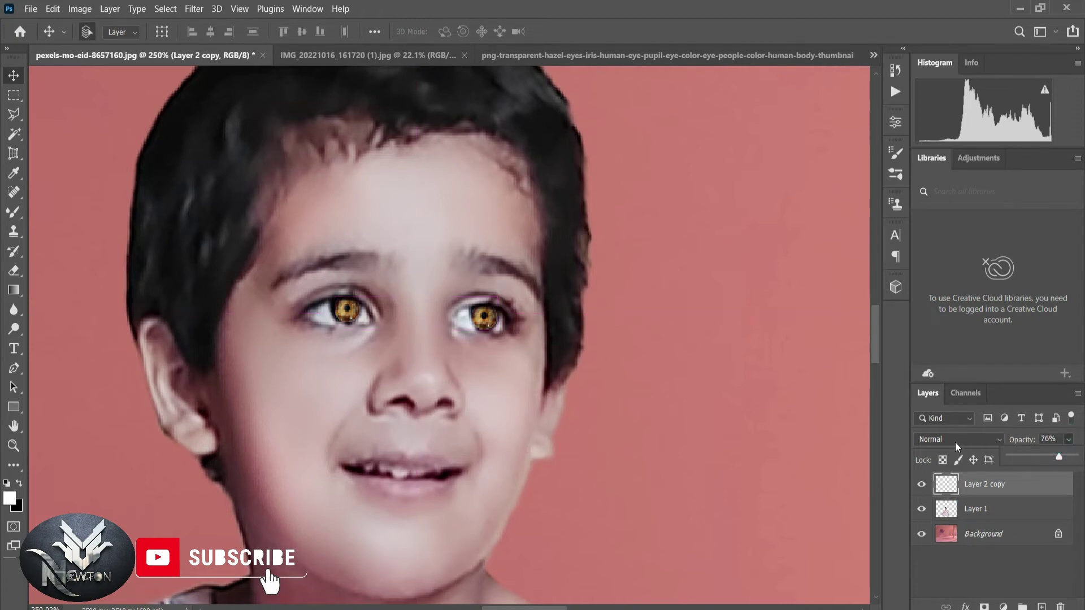
{"action": "left_click", "coordinate": [955, 441]}
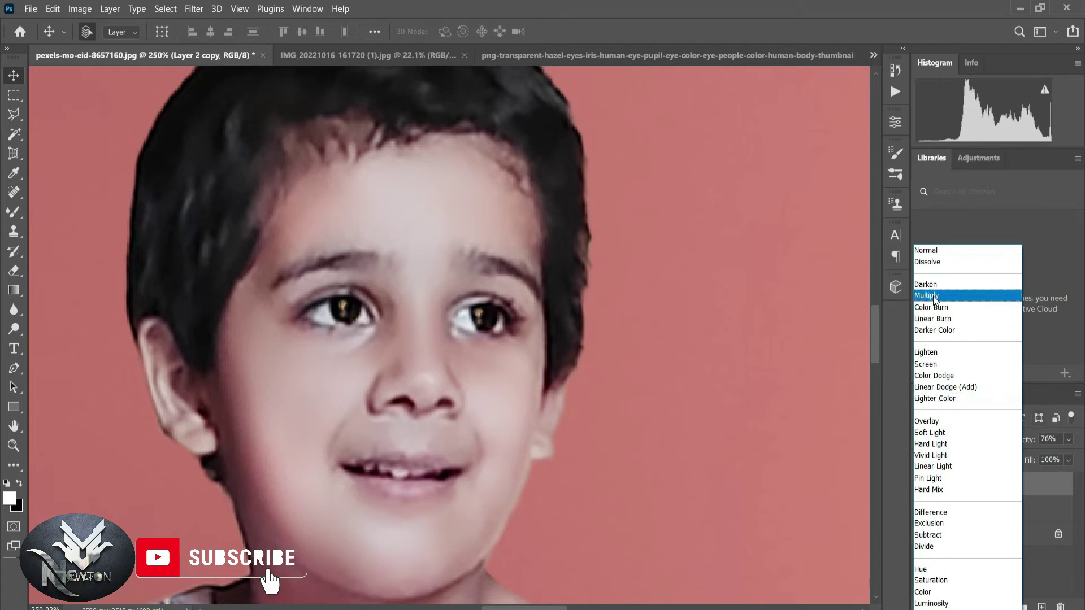
{"action": "left_click", "coordinate": [934, 295]}
{"action": "left_click", "coordinate": [1068, 439]}
{"action": "left_click_drag", "start_coordinate": [1052, 455], "coordinate": [1081, 457]}
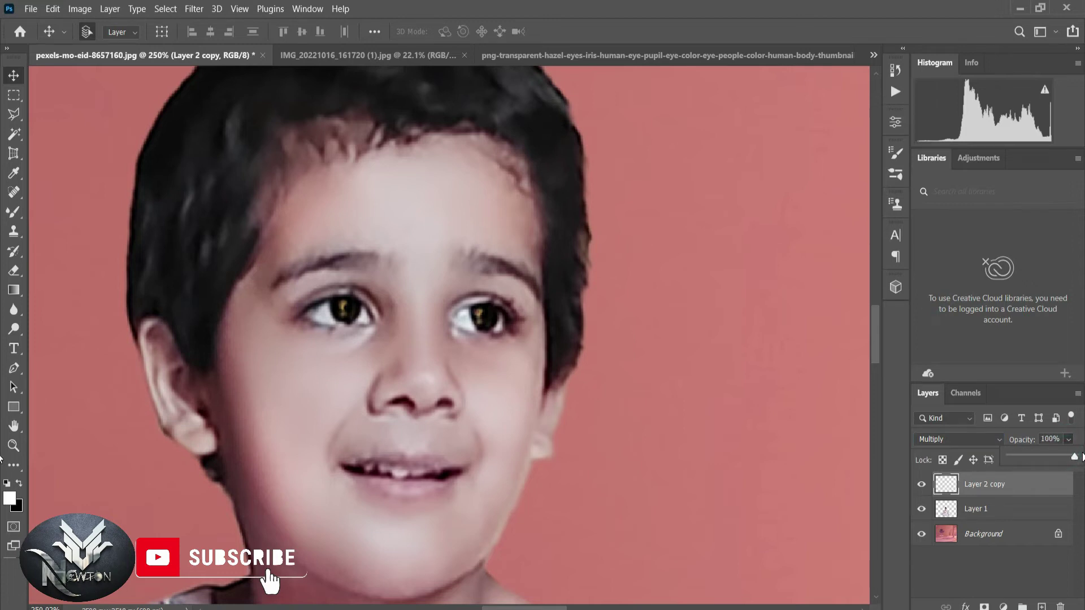
{"action": "left_click", "coordinate": [707, 418]}
Step: Merge the irises into the girl's layer, then merge her into the Background
{"action": "left_click", "coordinate": [986, 511]}
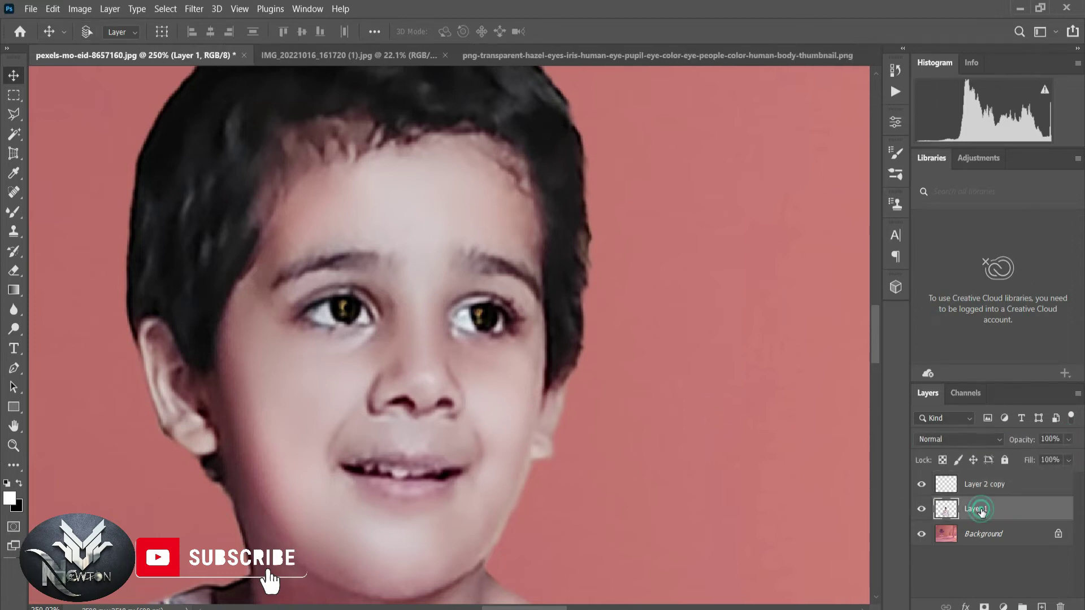
{"action": "left_click", "coordinate": [981, 490], "text": "shift"}
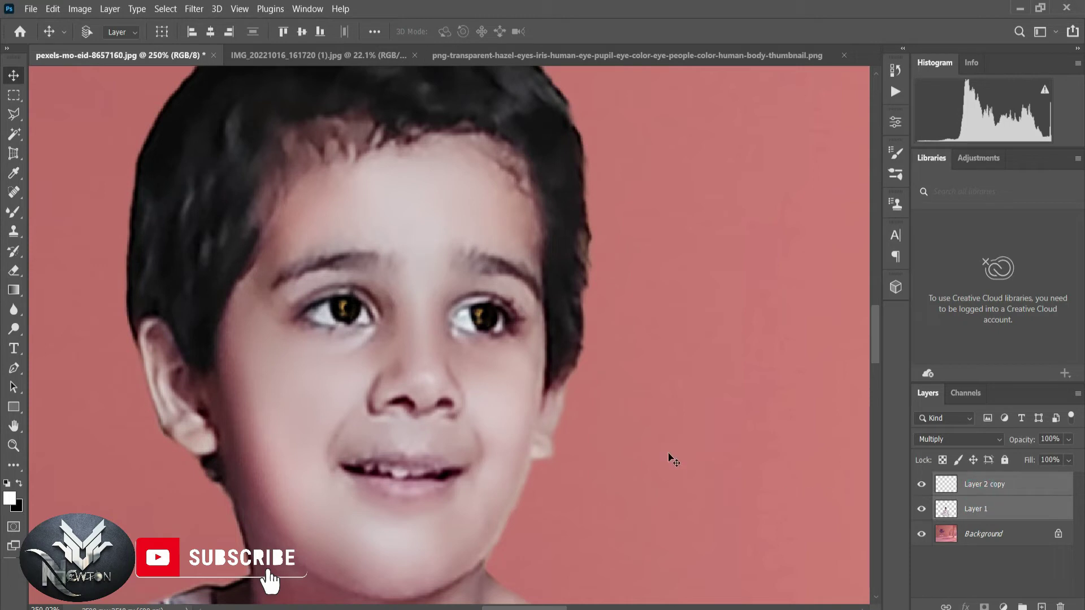
{"action": "key", "text": "ctrl+e"}
{"action": "key", "text": "ctrl+0"}
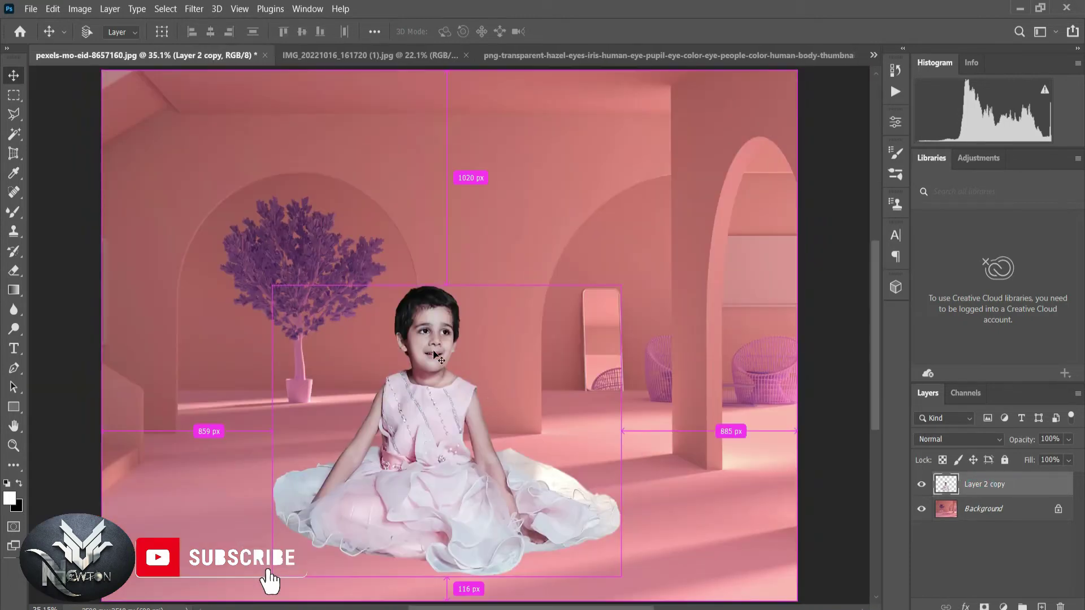
{"action": "scroll", "coordinate": [439, 358], "scroll_direction": "up", "scroll_amount": 2}
{"action": "scroll", "coordinate": [446, 346], "scroll_direction": "up", "scroll_amount": 2}
{"action": "scroll", "coordinate": [480, 399], "scroll_direction": "up", "scroll_amount": 1}
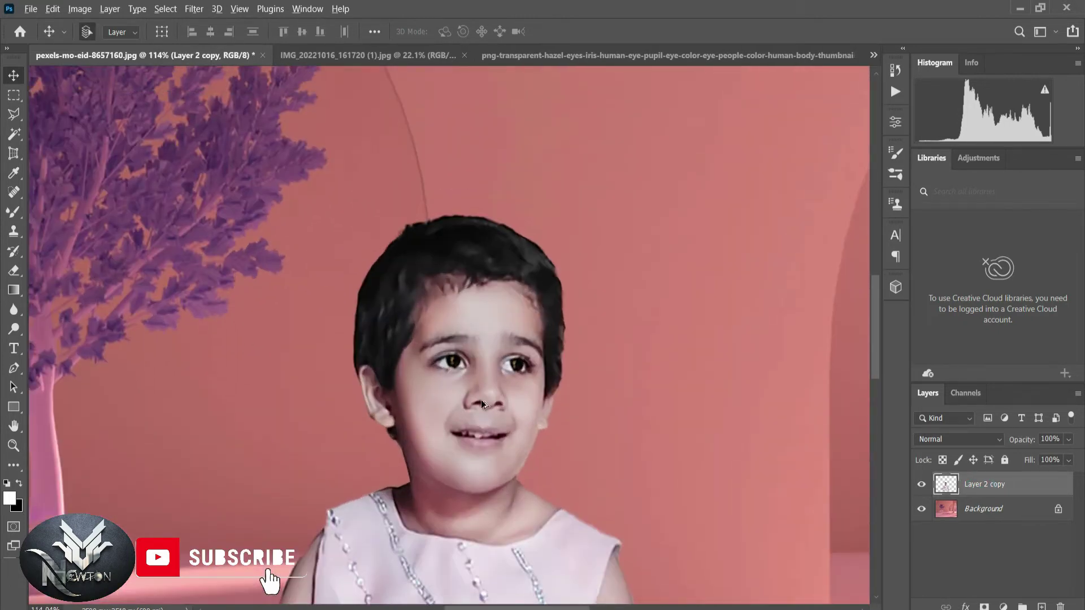
{"action": "scroll", "coordinate": [480, 399], "scroll_direction": "up", "scroll_amount": 2}
{"action": "scroll", "coordinate": [474, 375], "scroll_direction": "down", "scroll_amount": 3}
{"action": "key", "text": "ctrl+0"}
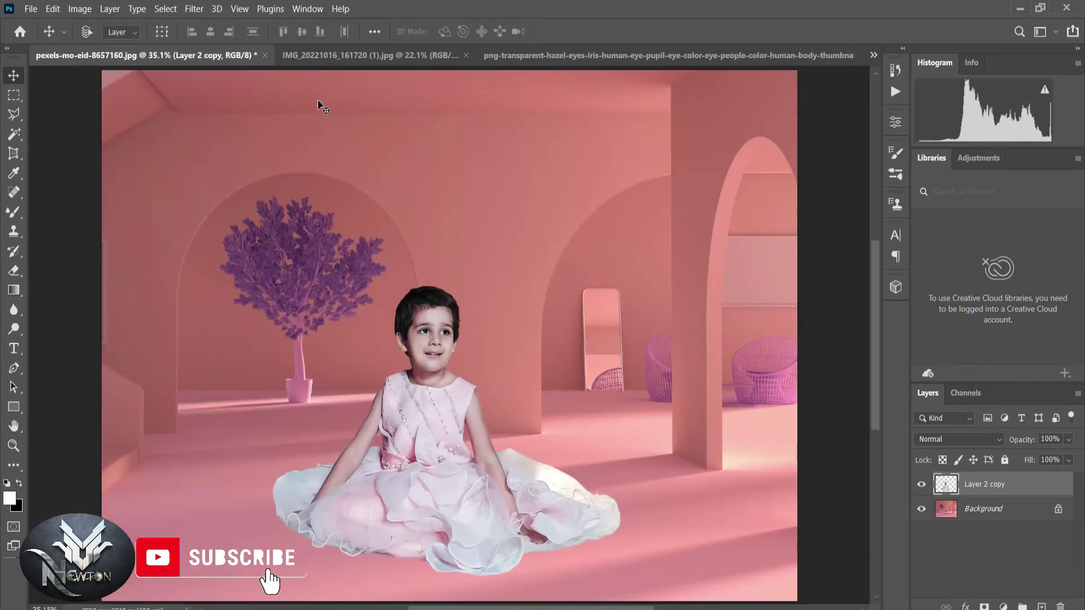
{"action": "key", "text": "ctrl+e"}
Step: Open the Camera Raw Filter and add noise reduction in the Detail panel
{"action": "left_click", "coordinate": [194, 9]}
{"action": "left_click", "coordinate": [218, 113]}
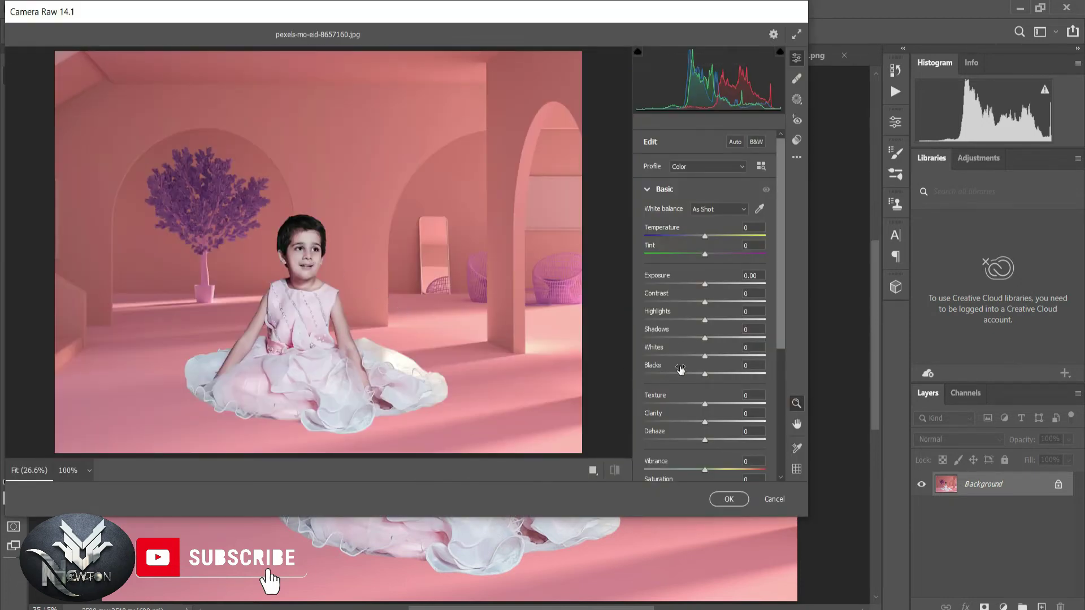
{"action": "scroll", "coordinate": [705, 407], "scroll_direction": "down", "scroll_amount": 5}
{"action": "scroll", "coordinate": [704, 407], "scroll_direction": "down", "scroll_amount": 2}
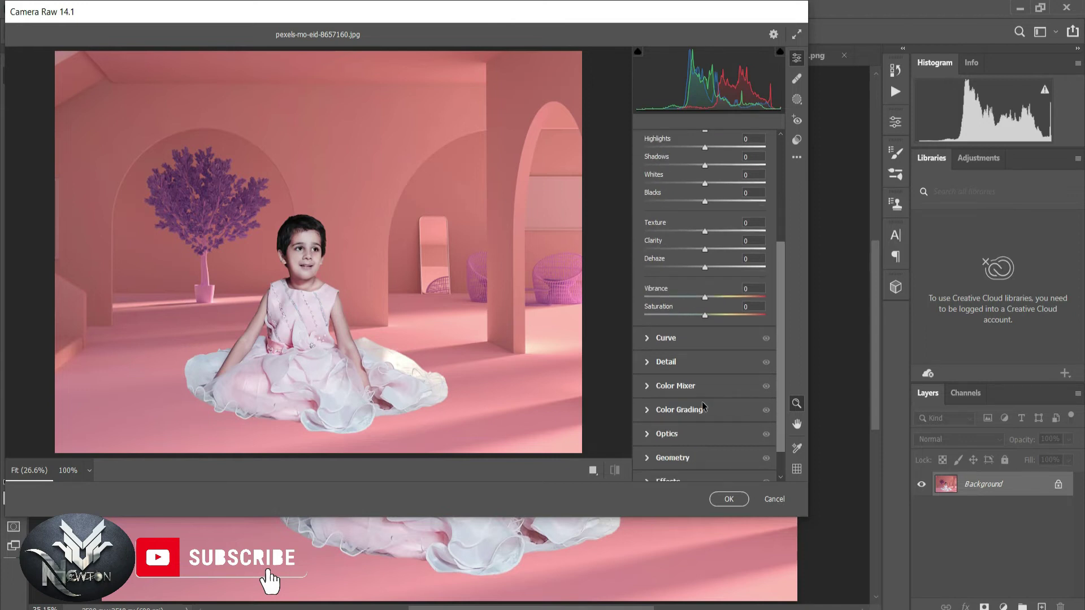
{"action": "left_click", "coordinate": [666, 362]}
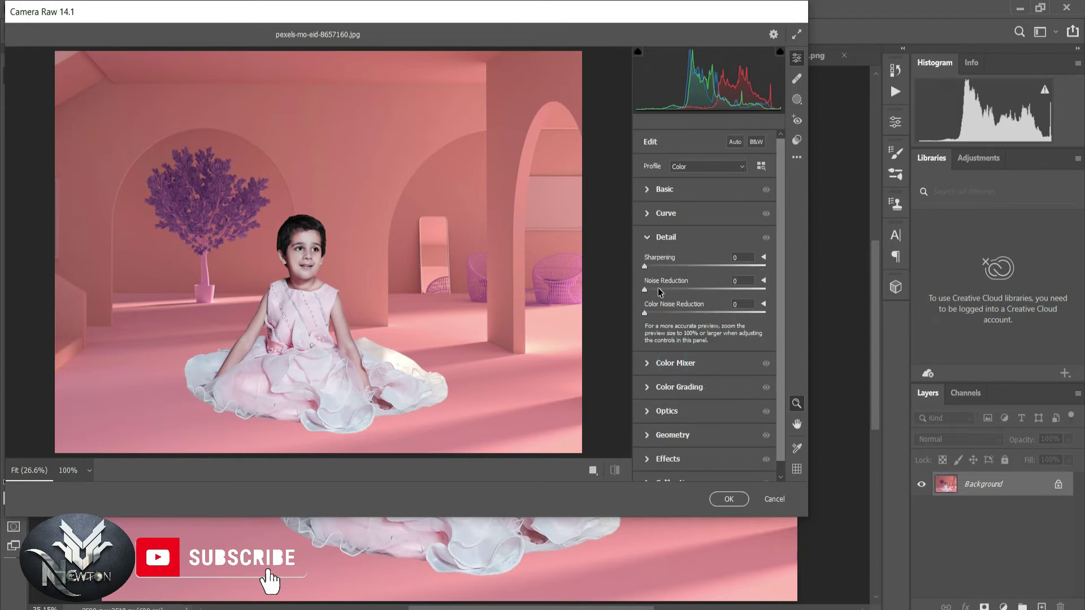
{"action": "left_click_drag", "start_coordinate": [645, 289], "coordinate": [677, 288]}
Step: Shift the orange hue and boost red saturation in the Color Mixer
{"action": "left_click", "coordinate": [667, 362]}
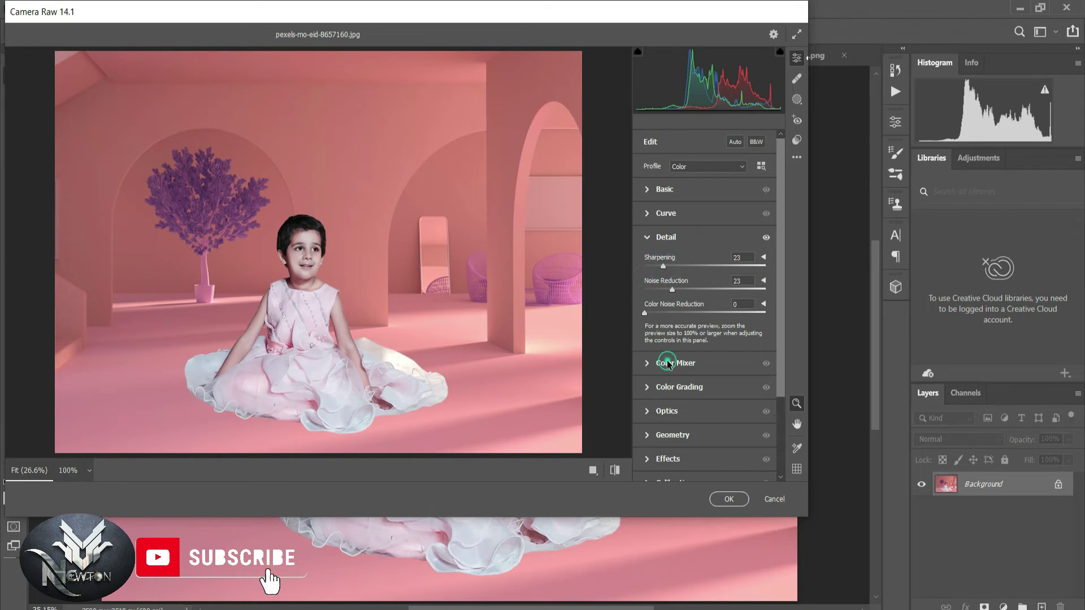
{"action": "mouse_move", "coordinate": [704, 347]}
{"action": "left_mouse_down"}
{"action": "mouse_move", "coordinate": [720, 347]}
{"action": "mouse_move", "coordinate": [696, 347]}
{"action": "mouse_move", "coordinate": [717, 364]}
{"action": "mouse_move", "coordinate": [698, 365]}
{"action": "mouse_move", "coordinate": [710, 383]}
{"action": "left_mouse_up"}
{"action": "scroll", "coordinate": [700, 412], "scroll_direction": "down", "scroll_amount": 2}
{"action": "scroll", "coordinate": [700, 395], "scroll_direction": "up", "scroll_amount": 2}
{"action": "left_click", "coordinate": [679, 298]}
{"action": "mouse_move", "coordinate": [705, 329]}
{"action": "left_mouse_down"}
{"action": "mouse_move", "coordinate": [723, 329]}
{"action": "mouse_move", "coordinate": [717, 347]}
{"action": "left_mouse_up"}
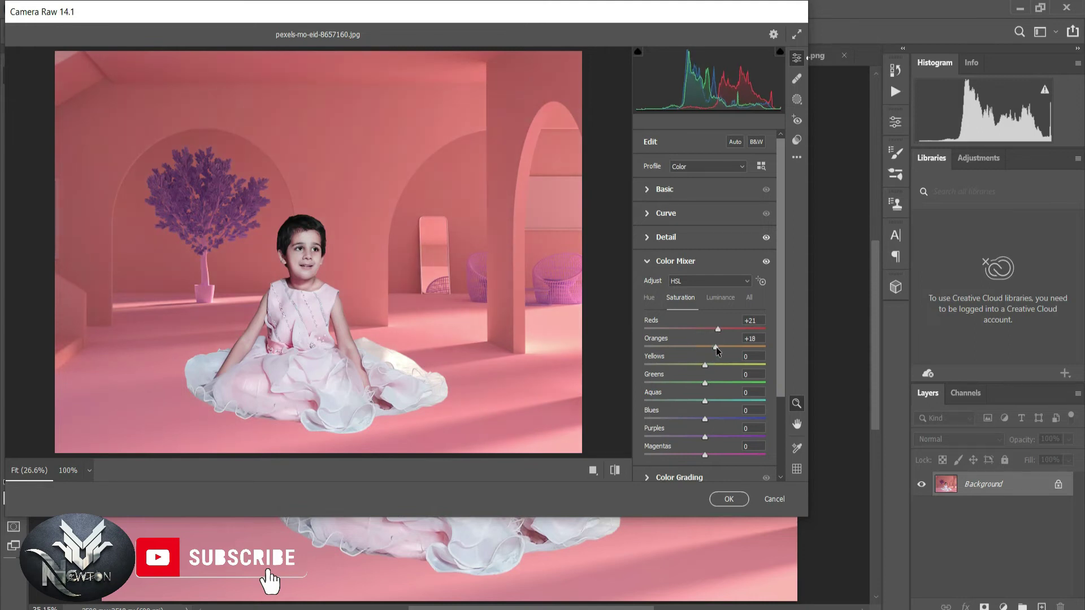
Step: Add a −18 vignette under Effects and apply the Camera Raw filter
{"action": "scroll", "coordinate": [724, 298], "scroll_direction": "down", "scroll_amount": 1}
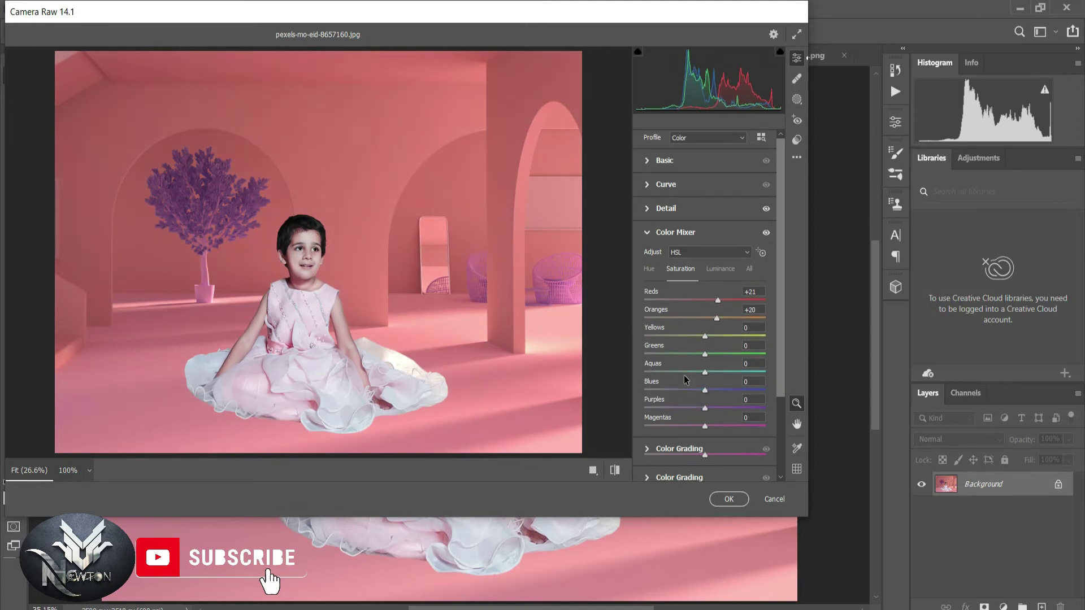
{"action": "scroll", "coordinate": [706, 339], "scroll_direction": "down", "scroll_amount": 2}
{"action": "left_click", "coordinate": [684, 392]}
{"action": "scroll", "coordinate": [683, 398], "scroll_direction": "down", "scroll_amount": 1}
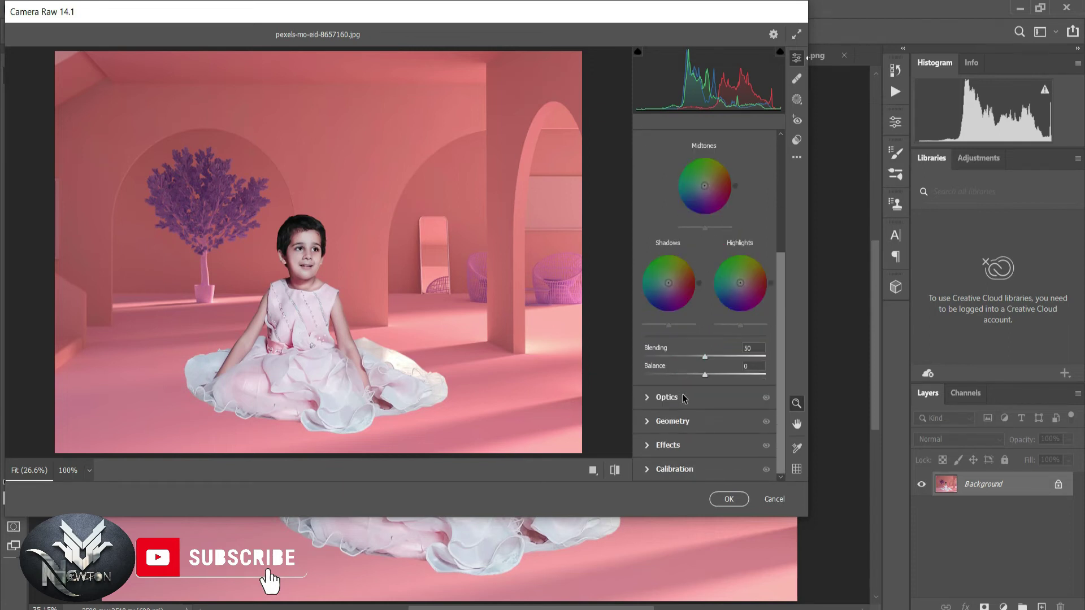
{"action": "left_click", "coordinate": [668, 445]}
{"action": "left_click_drag", "start_coordinate": [705, 409], "coordinate": [694, 413]}
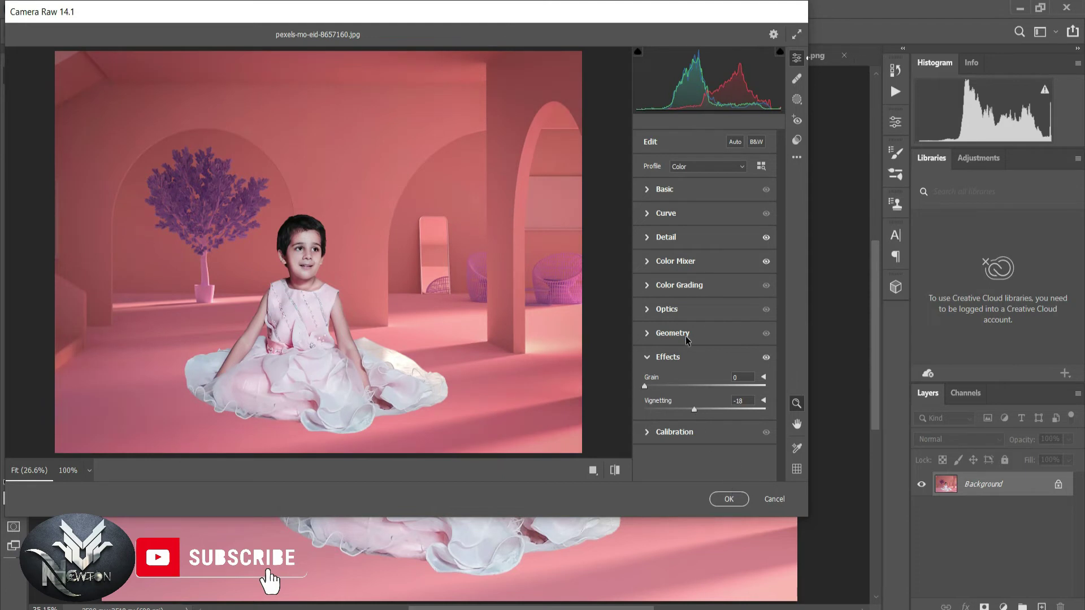
{"action": "left_click", "coordinate": [729, 499]}
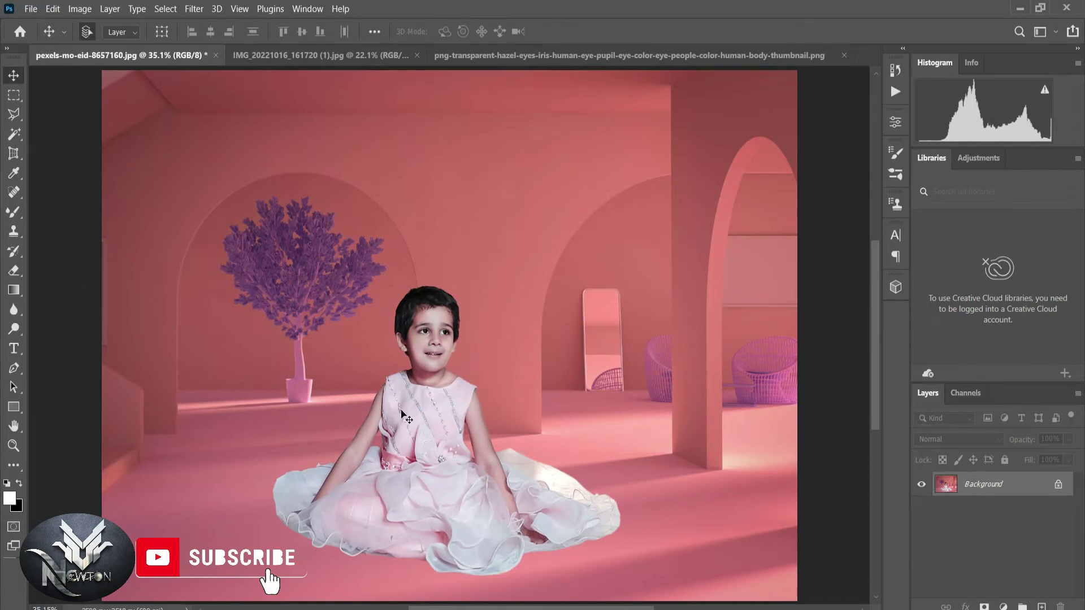
Step: Soften the girl's arm edge and the arm-dress boundary with an enlarged Blur brush
{"action": "left_click", "coordinate": [14, 309]}
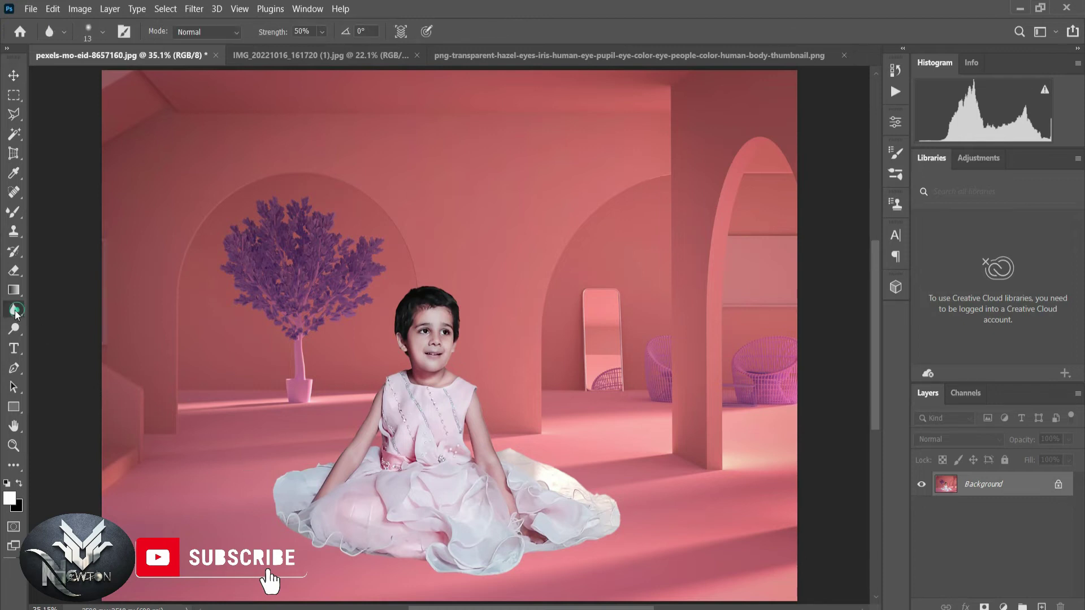
{"action": "scroll", "coordinate": [380, 403], "scroll_direction": "up", "scroll_amount": 3}
{"action": "scroll", "coordinate": [381, 403], "scroll_direction": "up", "scroll_amount": 2}
{"action": "scroll", "coordinate": [387, 373], "scroll_direction": "up", "scroll_amount": 2}
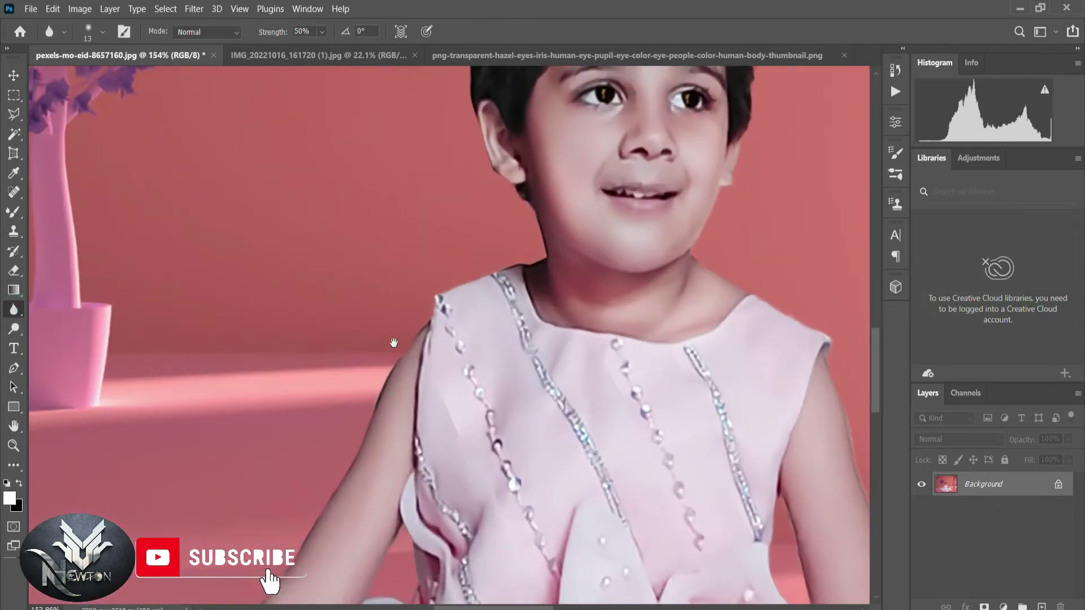
{"action": "scroll", "coordinate": [393, 317], "scroll_direction": "up", "scroll_amount": 2}
{"action": "key", "text": "bracketright"}
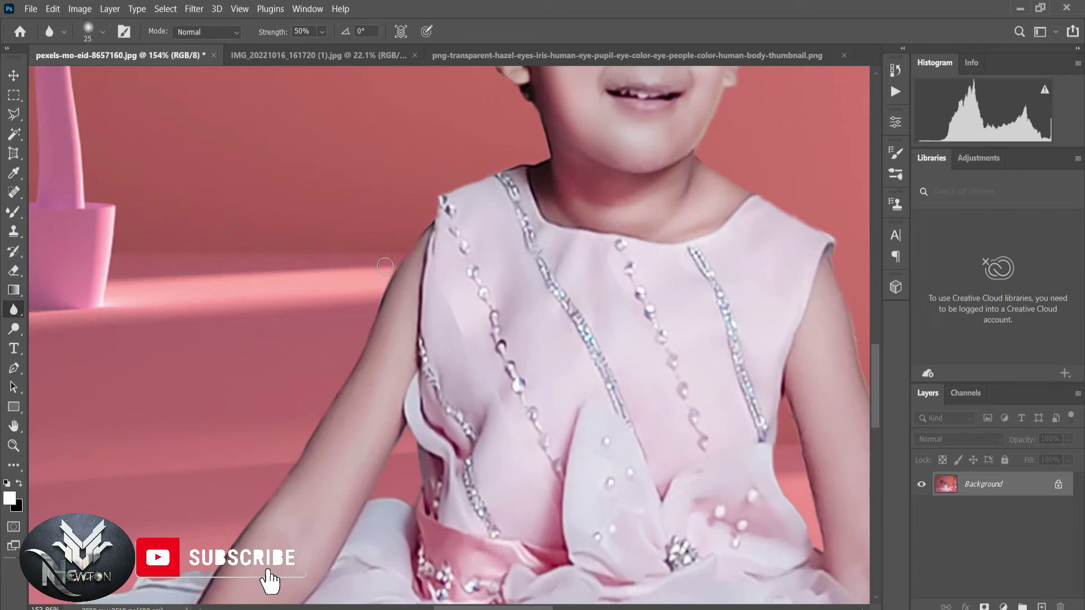
{"action": "left_click_drag", "start_coordinate": [377, 311], "coordinate": [362, 357]}
{"action": "left_click_drag", "start_coordinate": [327, 415], "coordinate": [229, 561]}
{"action": "mouse_move", "coordinate": [381, 464]}
{"action": "left_mouse_down"}
{"action": "mouse_move", "coordinate": [416, 405]}
{"action": "mouse_move", "coordinate": [418, 487]}
{"action": "mouse_move", "coordinate": [371, 494]}
{"action": "left_mouse_up"}
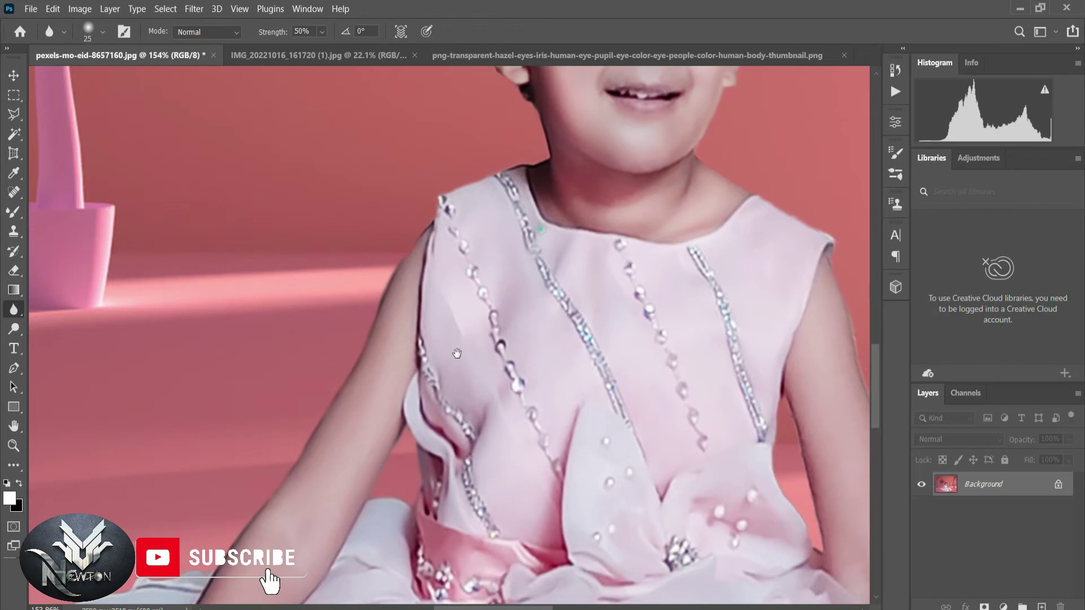
Step: Blur the right and left edges of the girl's arm further down
{"action": "left_click_drag", "start_coordinate": [487, 304], "coordinate": [361, 497]}
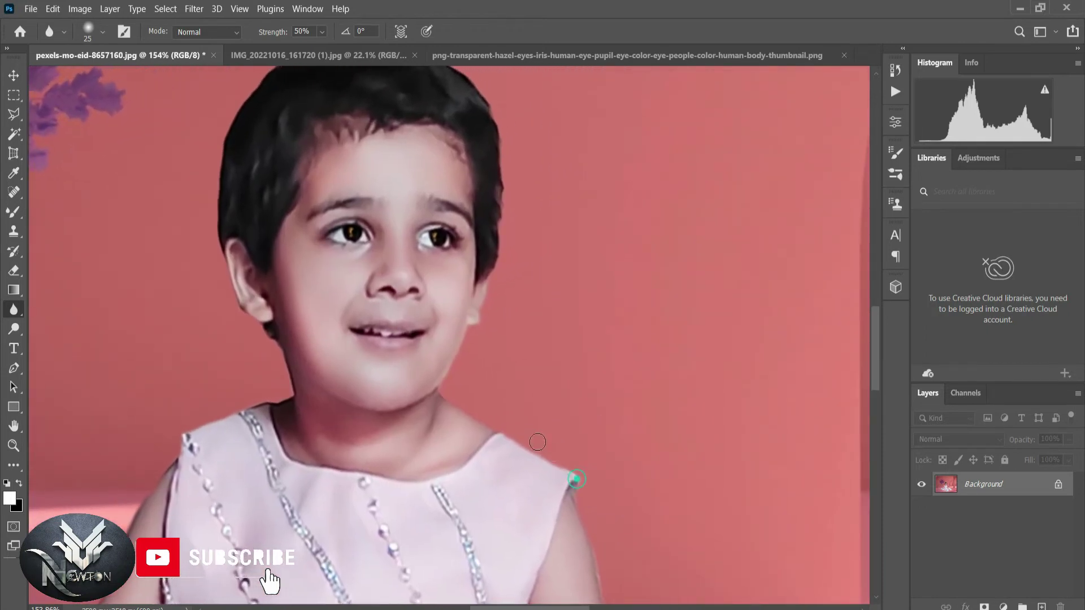
{"action": "left_click_drag", "start_coordinate": [571, 470], "coordinate": [485, 276]}
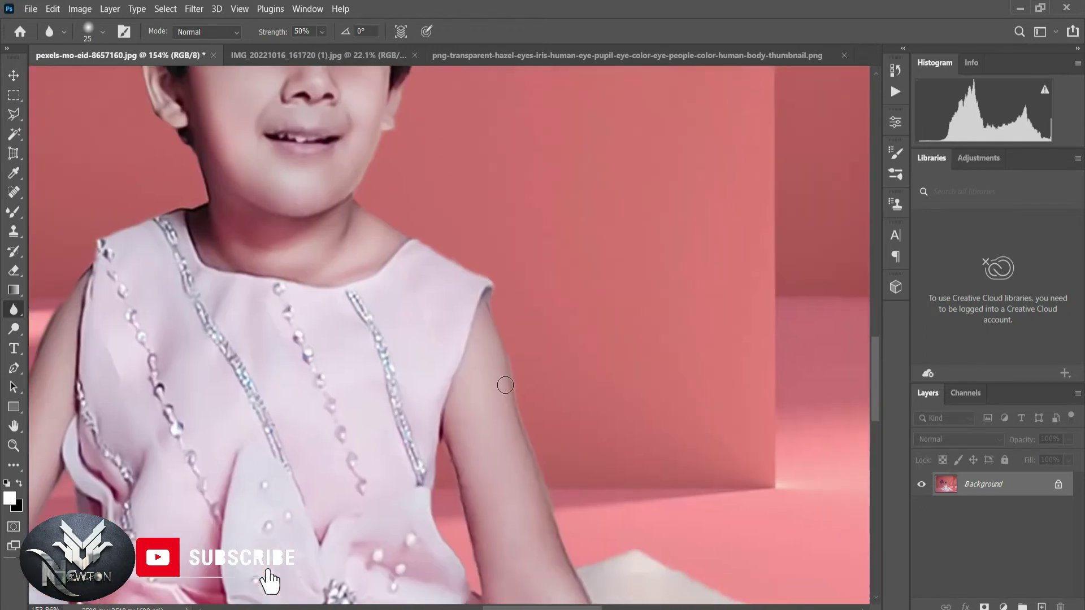
{"action": "left_click_drag", "start_coordinate": [508, 359], "coordinate": [570, 561]}
{"action": "left_click_drag", "start_coordinate": [448, 451], "coordinate": [475, 577]}
{"action": "left_click_drag", "start_coordinate": [444, 430], "coordinate": [442, 431]}
Step: Enlarge the Blur brush, soften the girl's hair edges, and fit the image in view
{"action": "key", "text": "ctrl+0"}
{"action": "mouse_move", "coordinate": [169, 54]}
{"action": "left_mouse_down"}
{"action": "mouse_move", "coordinate": [287, 188]}
{"action": "mouse_move", "coordinate": [243, 58]}
{"action": "left_mouse_up"}
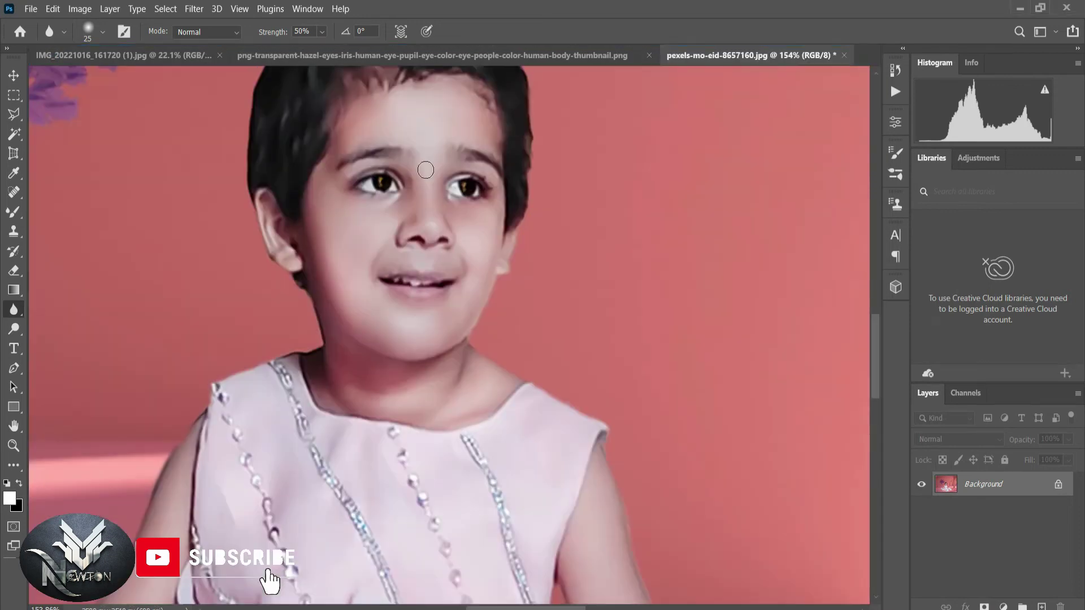
{"action": "left_click_drag", "start_coordinate": [360, 127], "coordinate": [423, 319]}
{"action": "key", "text": "bracketright"}
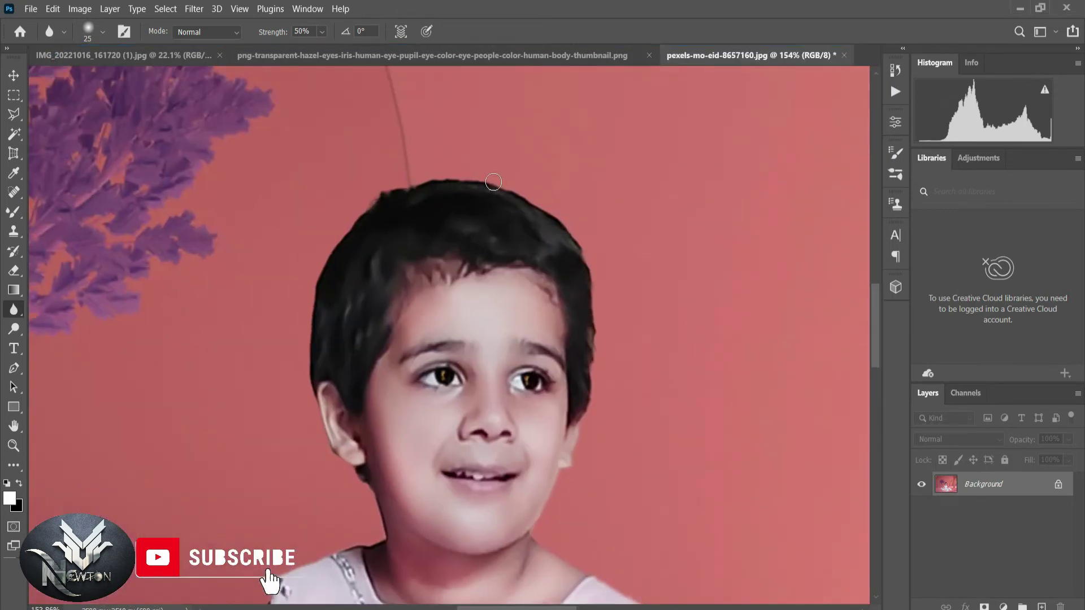
{"action": "key", "text": "bracketright"}
{"action": "left_click_drag", "start_coordinate": [578, 254], "coordinate": [591, 404]}
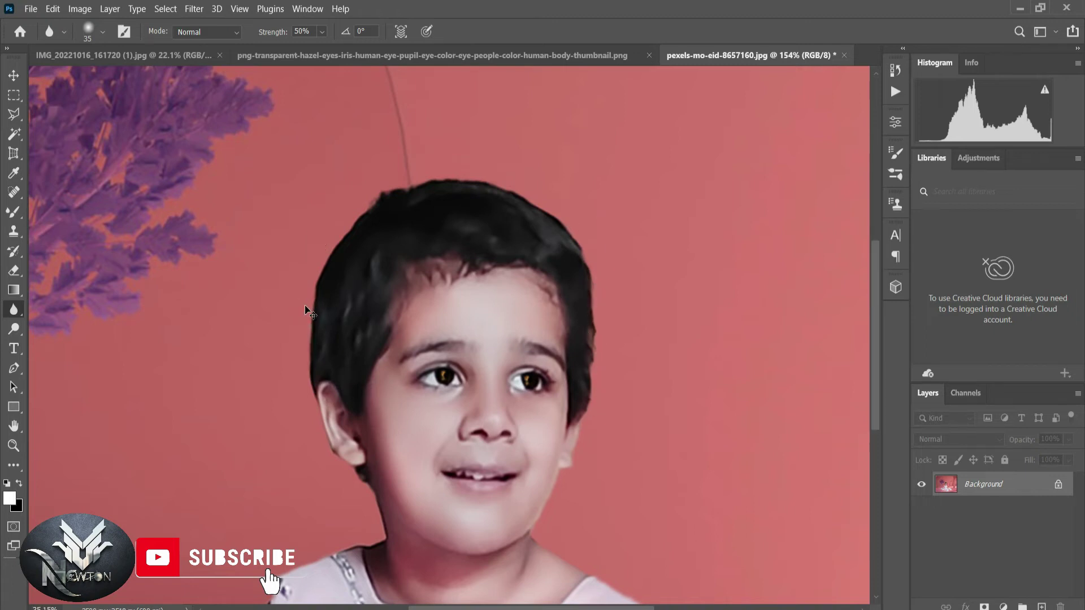
{"action": "key", "text": "ctrl+0"}
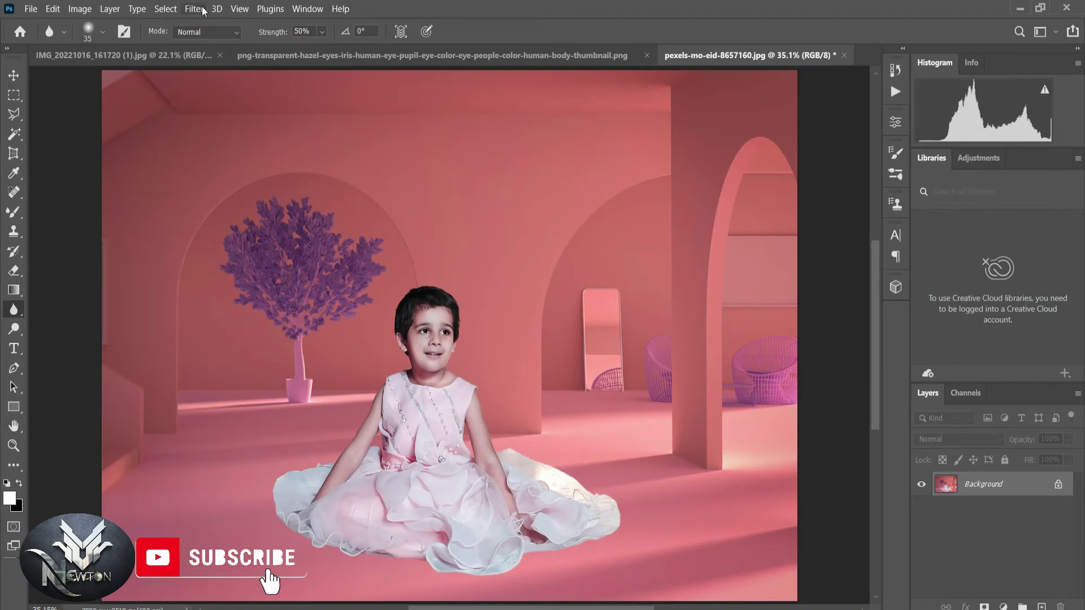
Step: Apply Camera Raw with a slight effects vignette, +41 optics vignette and −5 distortion
{"action": "left_click", "coordinate": [198, 10]}
{"action": "key", "text": "Escape"}
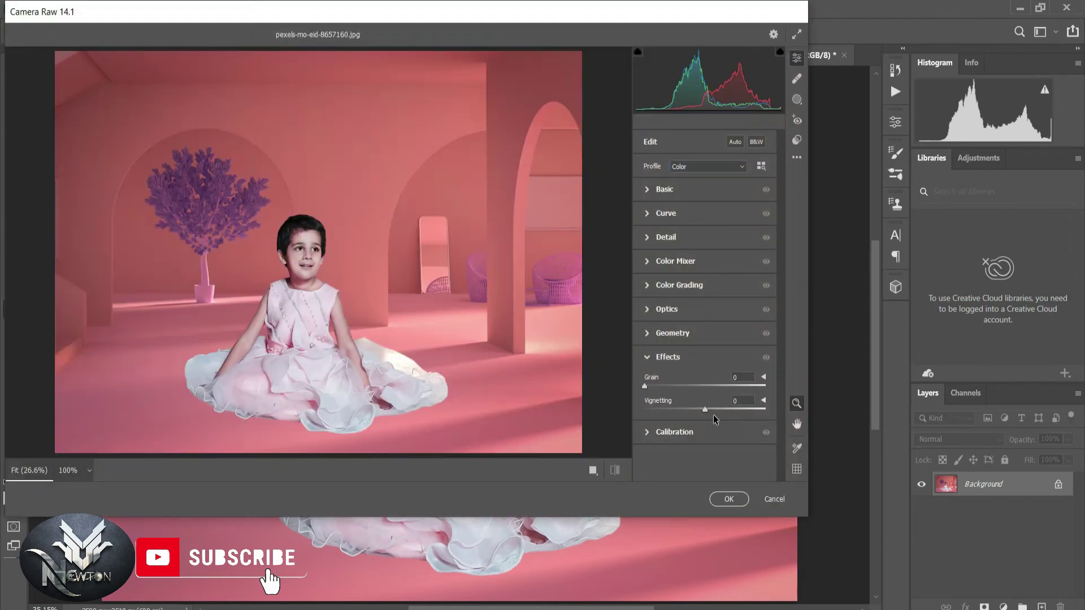
{"action": "left_click_drag", "start_coordinate": [705, 409], "coordinate": [700, 412]}
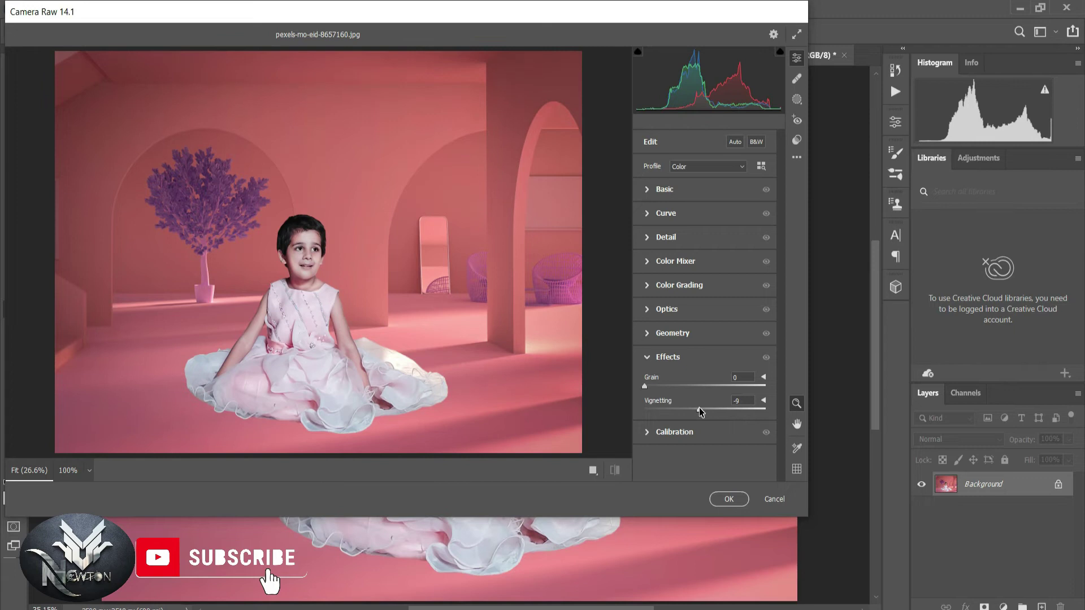
{"action": "left_click", "coordinate": [670, 309]}
{"action": "left_click_drag", "start_coordinate": [705, 360], "coordinate": [732, 362]}
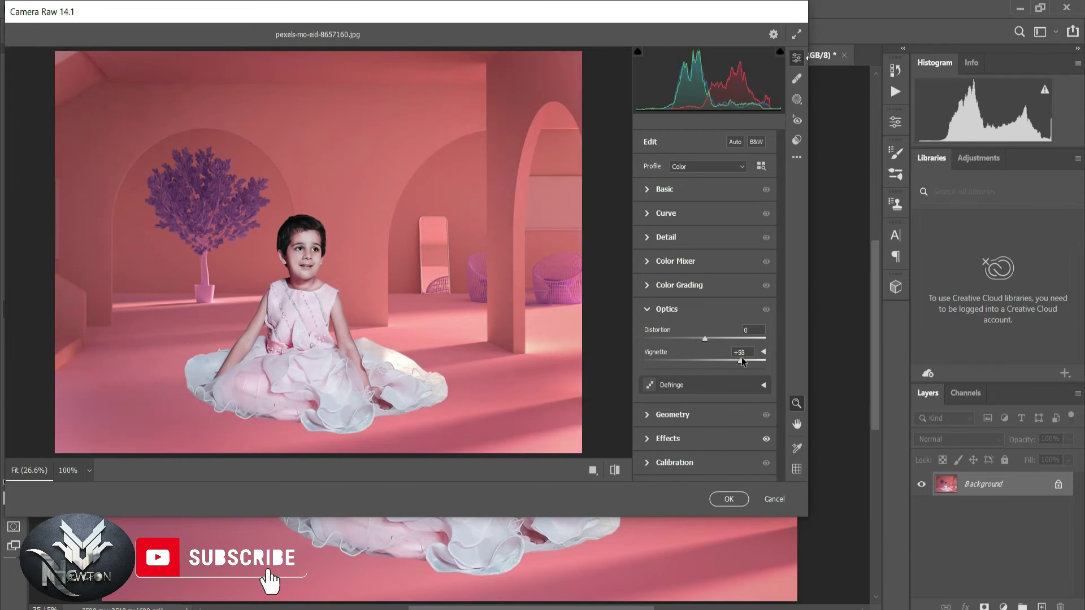
{"action": "left_click_drag", "start_coordinate": [705, 339], "coordinate": [702, 337]}
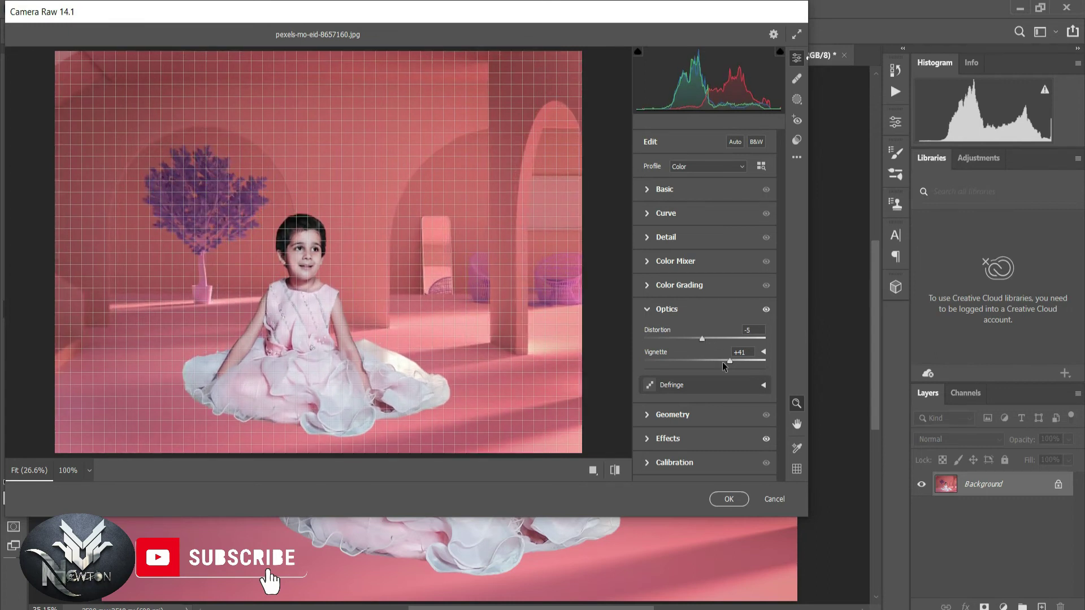
{"action": "left_click", "coordinate": [729, 499]}
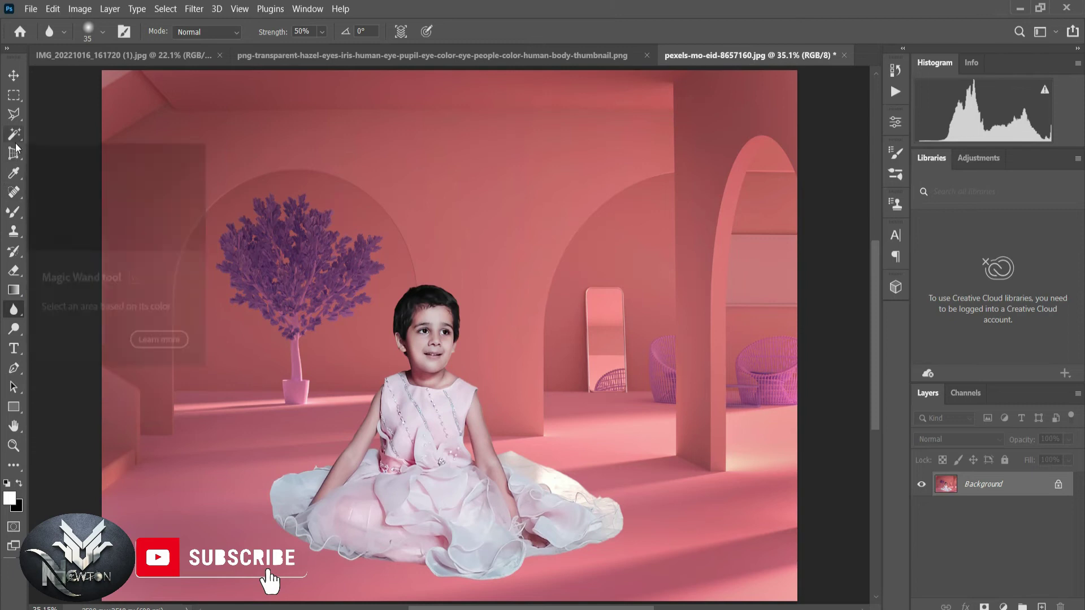
Step: Pick the Polygonal Lasso and make a first outline of the floor beside the dress
{"action": "left_click", "coordinate": [14, 75]}
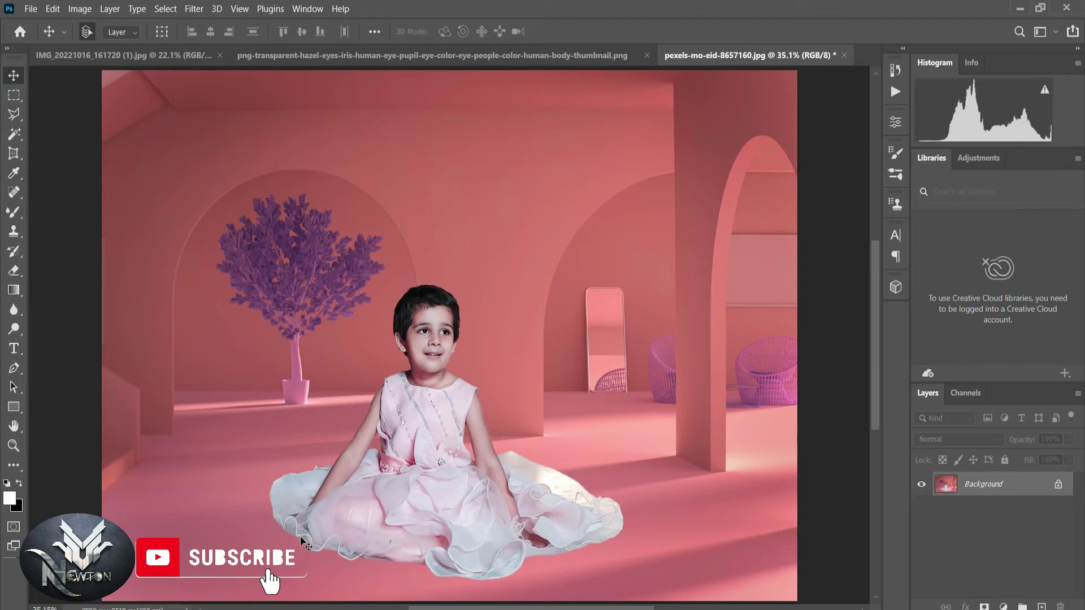
{"action": "left_click", "coordinate": [14, 114]}
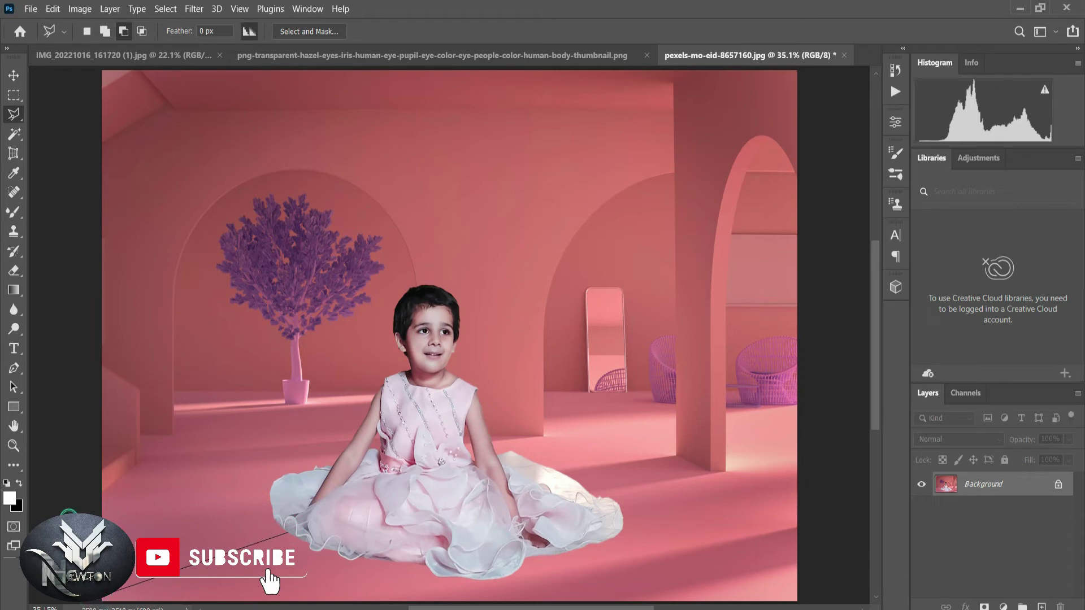
{"action": "left_click", "coordinate": [77, 474]}
{"action": "double_click", "coordinate": [104, 490]}
{"action": "left_click", "coordinate": [274, 518]}
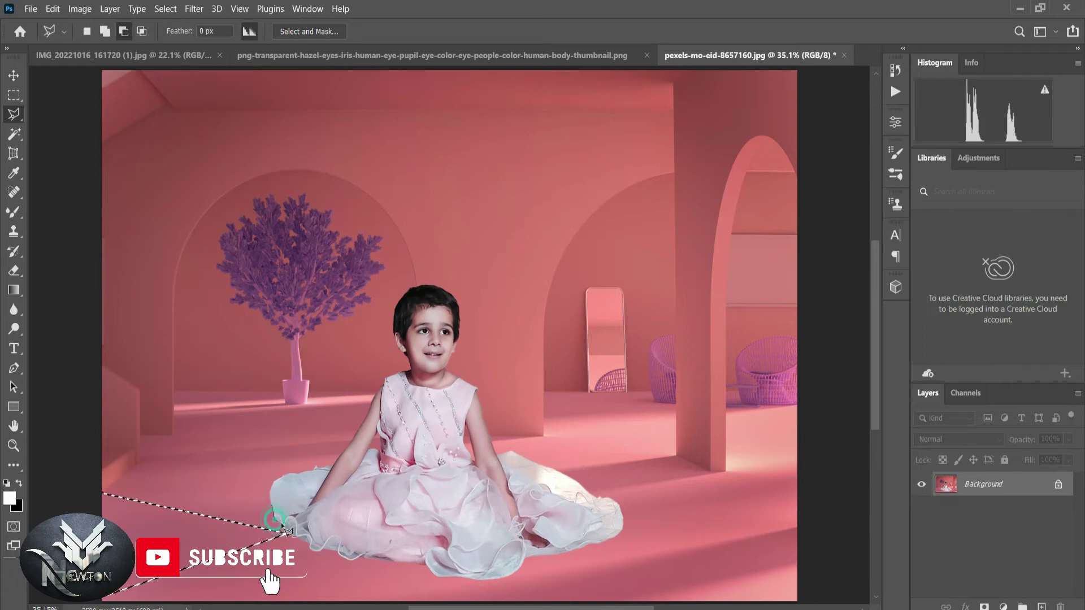
{"action": "left_click", "coordinate": [289, 534]}
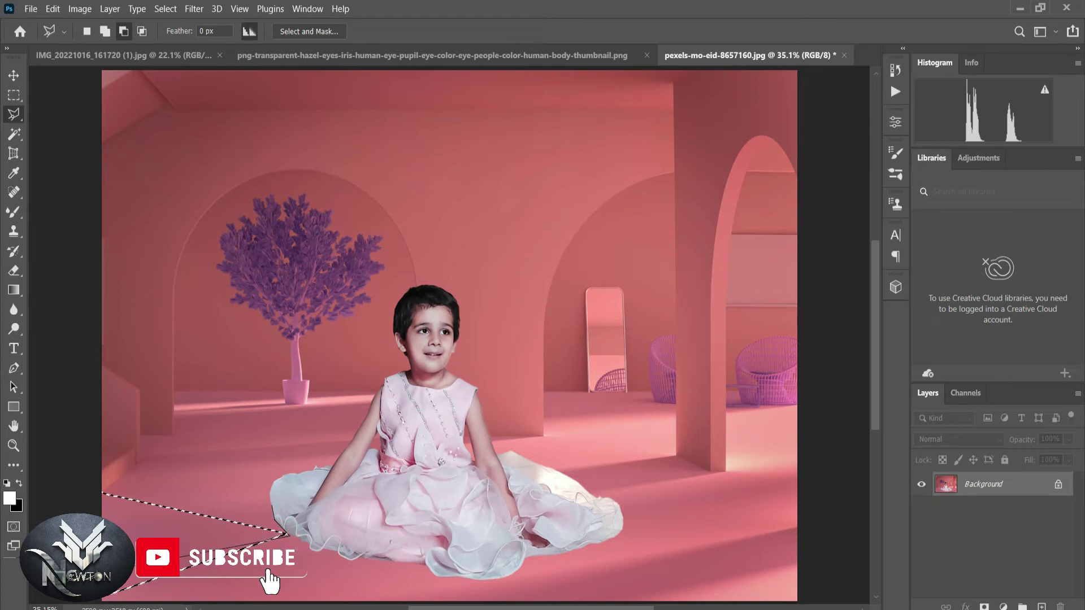
Step: Clear it and redraw a lasso selection of the floor patch left of the dress
{"action": "left_click", "coordinate": [83, 32]}
{"action": "key", "text": "ctrl+d"}
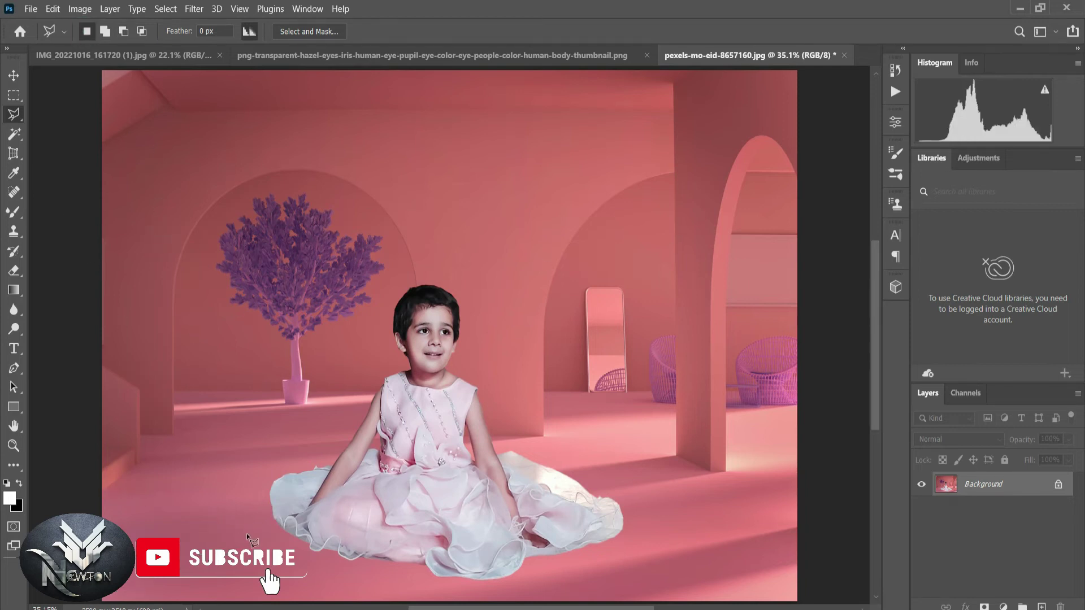
{"action": "left_click", "coordinate": [270, 500]}
{"action": "left_click", "coordinate": [95, 514]}
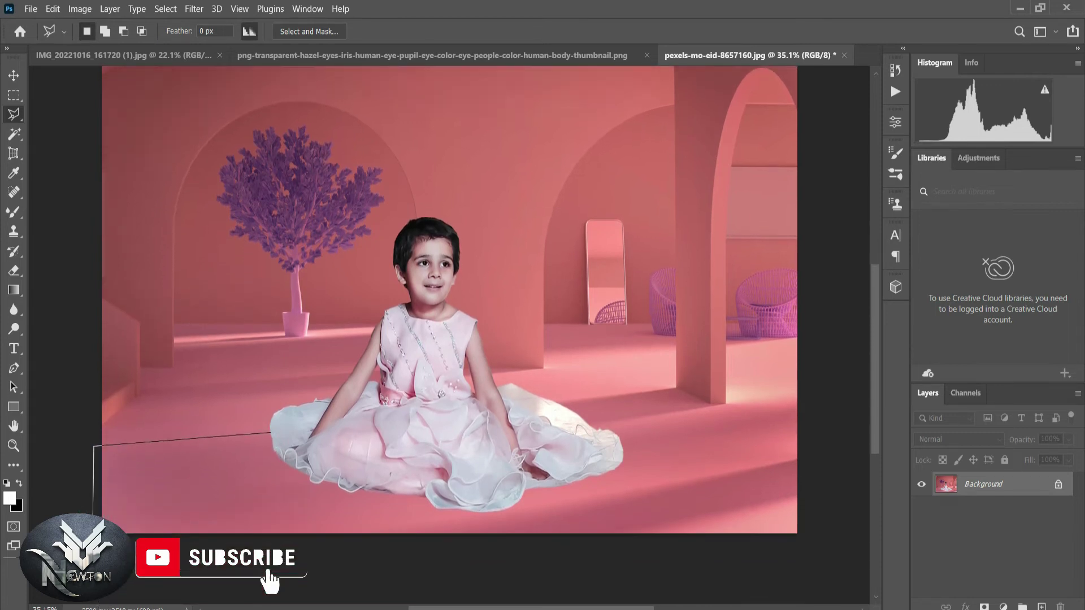
{"action": "left_click", "coordinate": [296, 469]}
{"action": "double_click", "coordinate": [272, 435]}
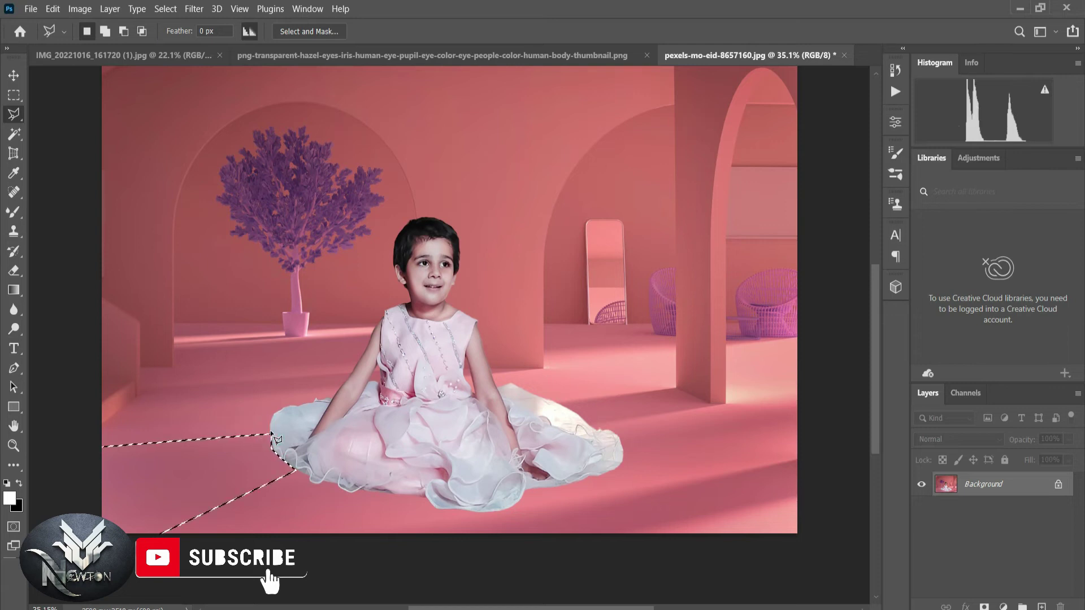
{"action": "left_click", "coordinate": [14, 75]}
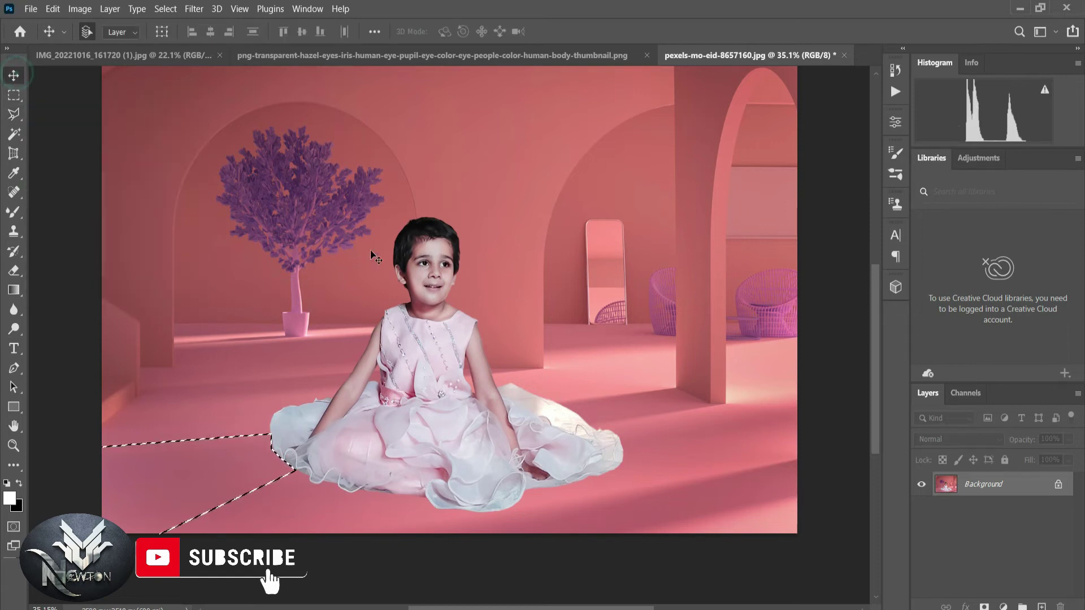
Step: Darken the floor patch with a Curves pull-down, keeping the selection active
{"action": "key", "text": "ctrl+m"}
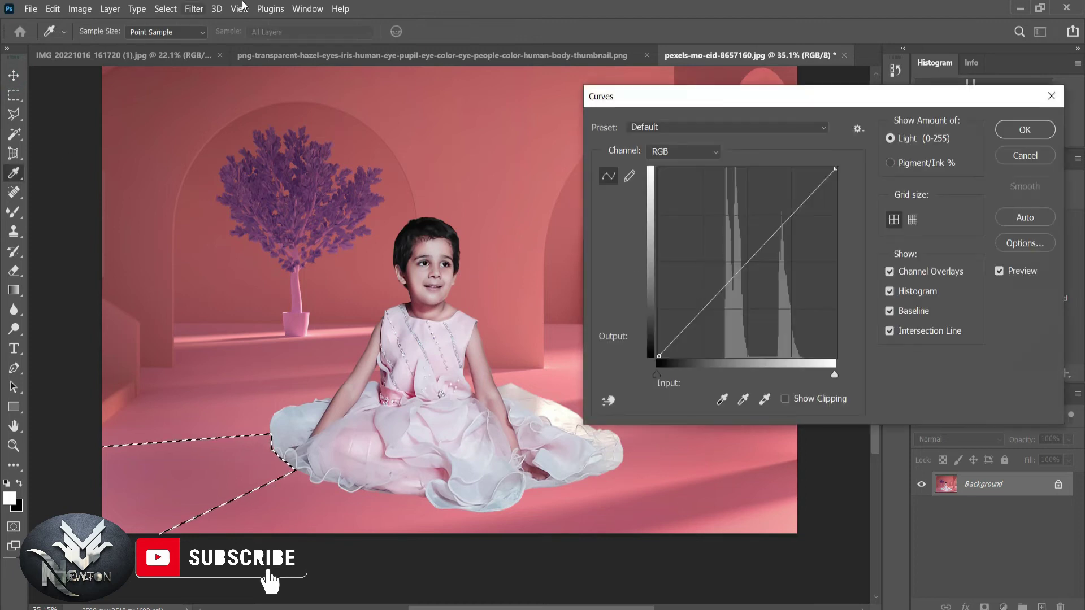
{"action": "left_click_drag", "start_coordinate": [754, 255], "coordinate": [750, 269]}
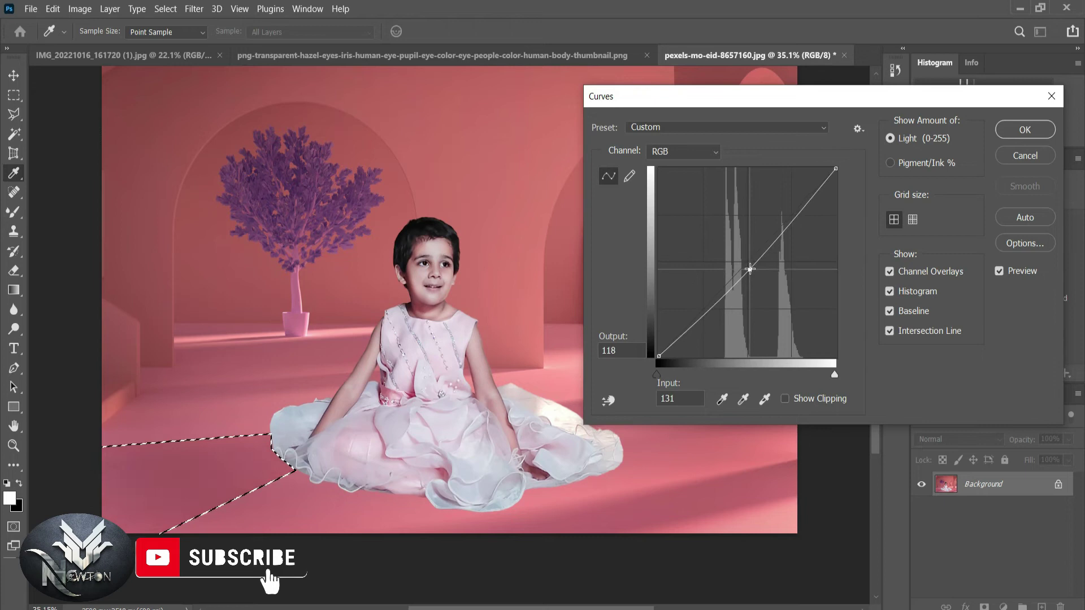
{"action": "left_click", "coordinate": [1011, 131]}
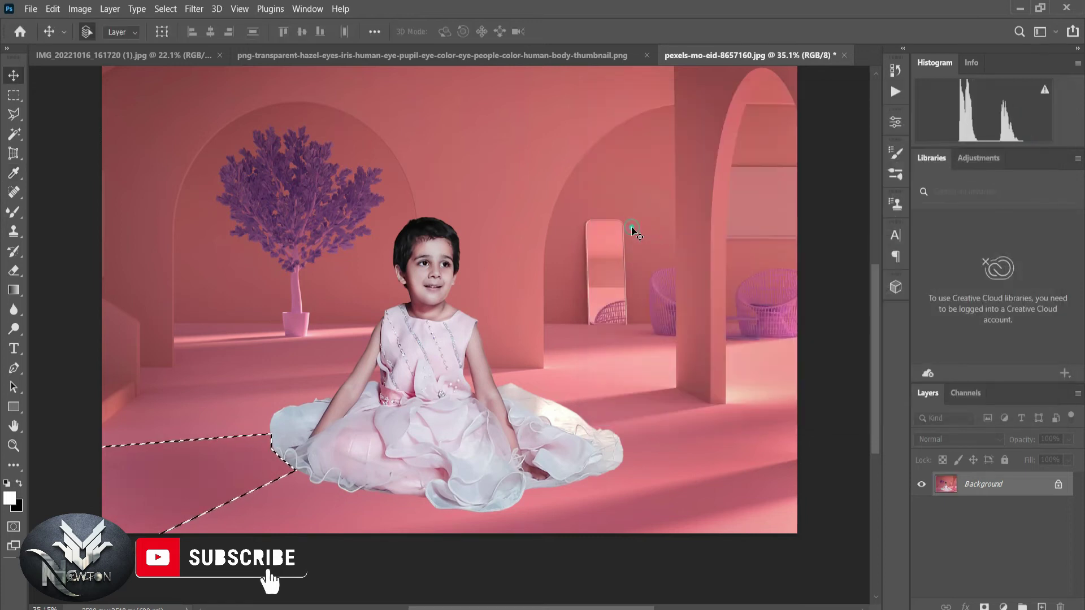
{"action": "key", "text": "l"}
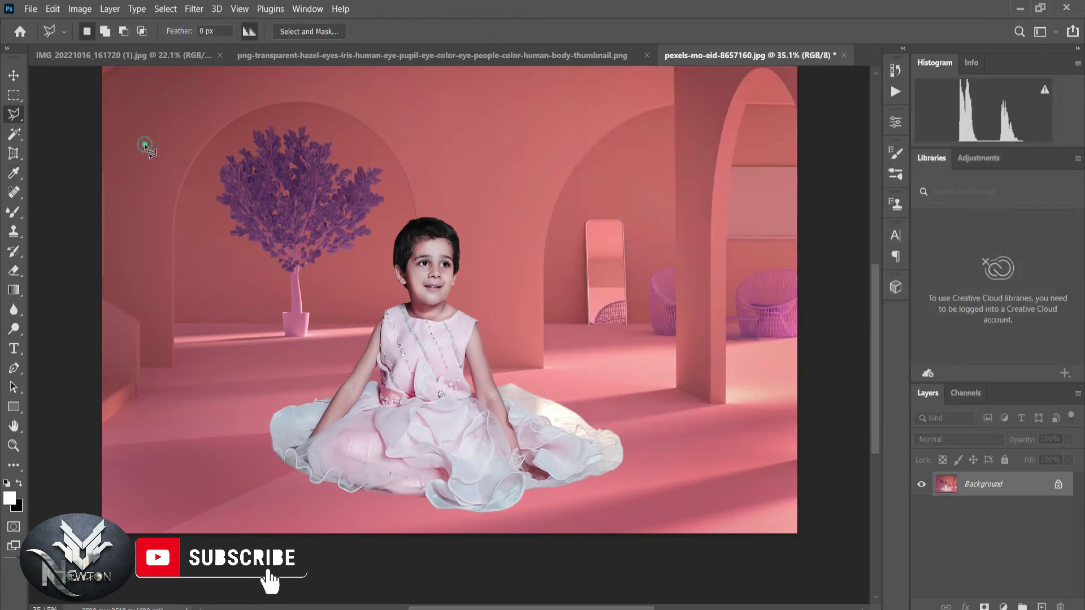
{"action": "key", "text": "ctrl+d"}
{"action": "key", "text": "ctrl+z"}
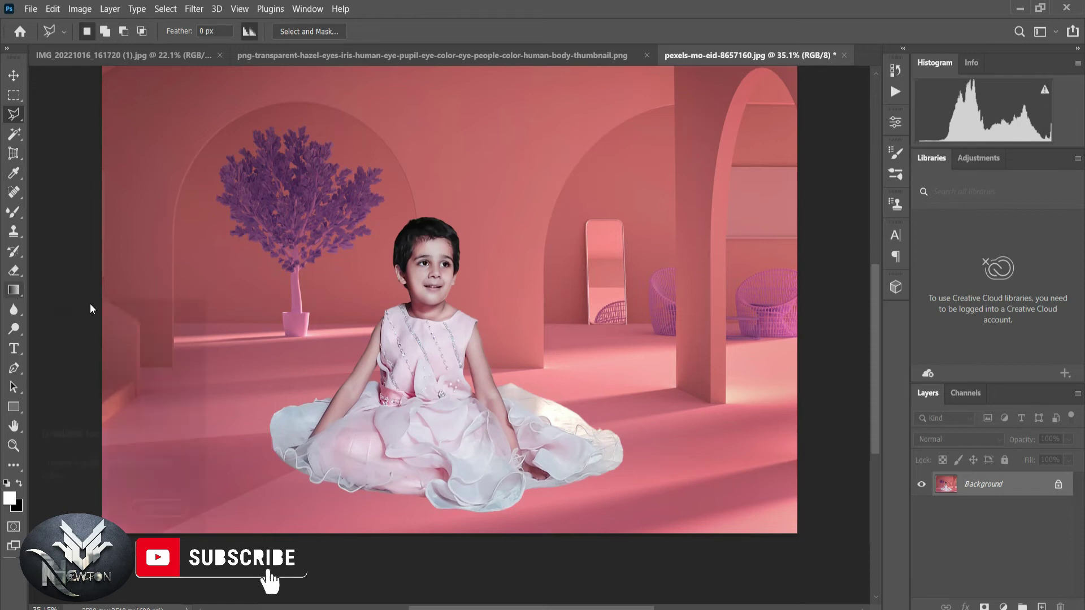
Step: Feather the floor selection by 30 px, darken it with Curves, and deselect
{"action": "right_click", "coordinate": [220, 500]}
{"action": "left_click", "coordinate": [249, 226]}
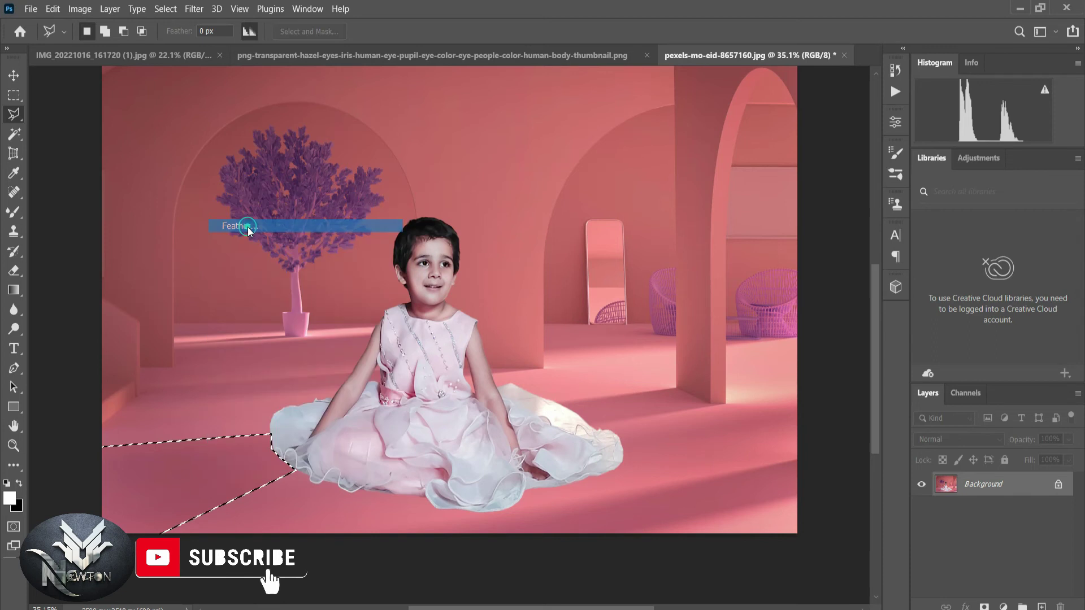
{"action": "key", "text": "BackSpace"}
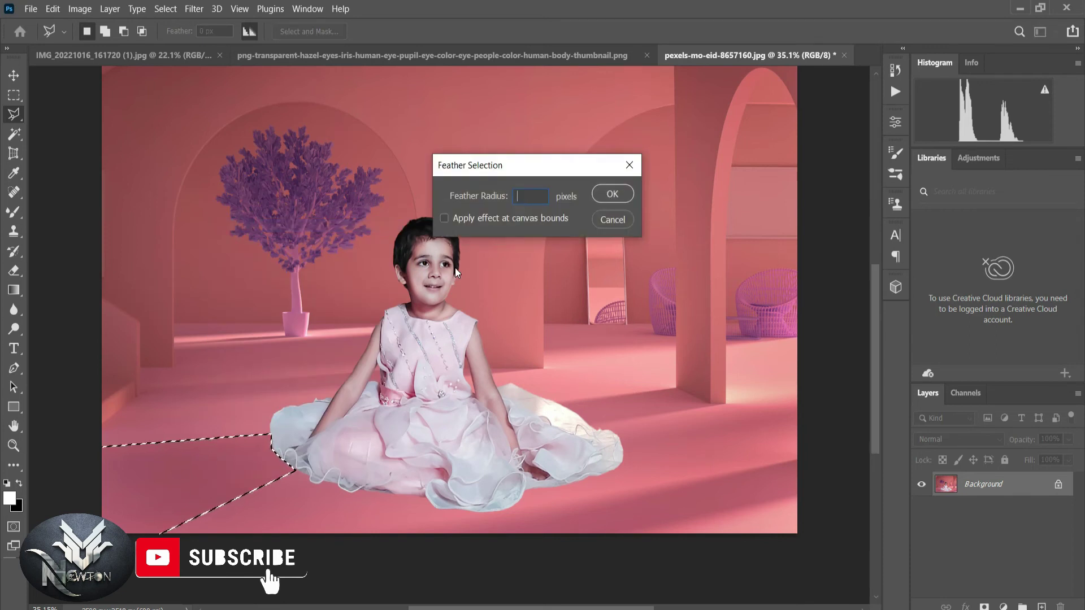
{"action": "type", "text": "30"}
{"action": "key", "text": "Return"}
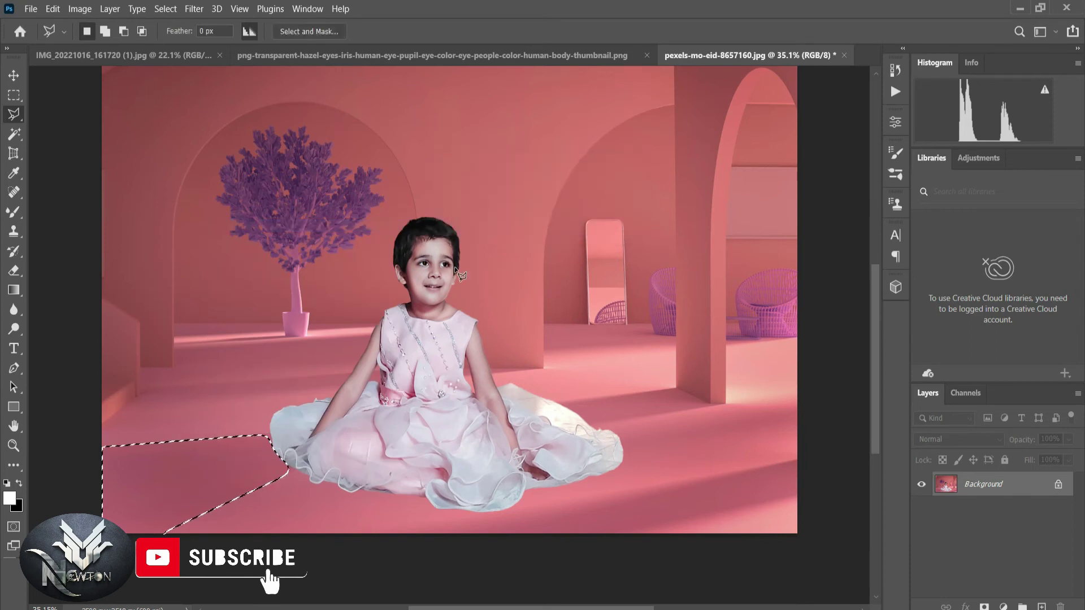
{"action": "key", "text": "ctrl+m"}
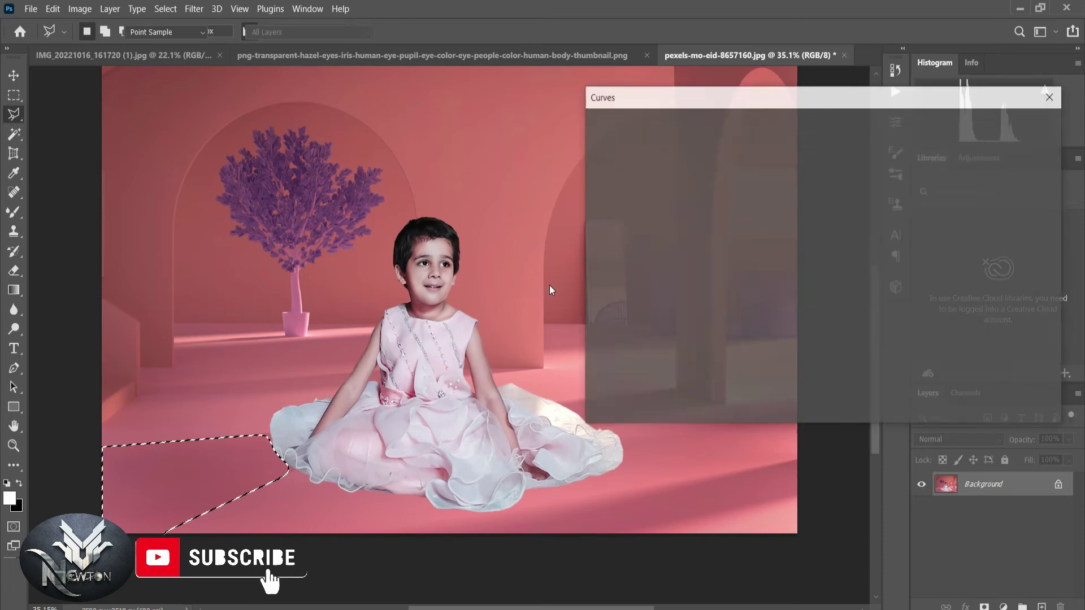
{"action": "mouse_move", "coordinate": [749, 261]}
{"action": "left_mouse_down"}
{"action": "mouse_move", "coordinate": [749, 275]}
{"action": "mouse_move", "coordinate": [741, 269]}
{"action": "left_mouse_up"}
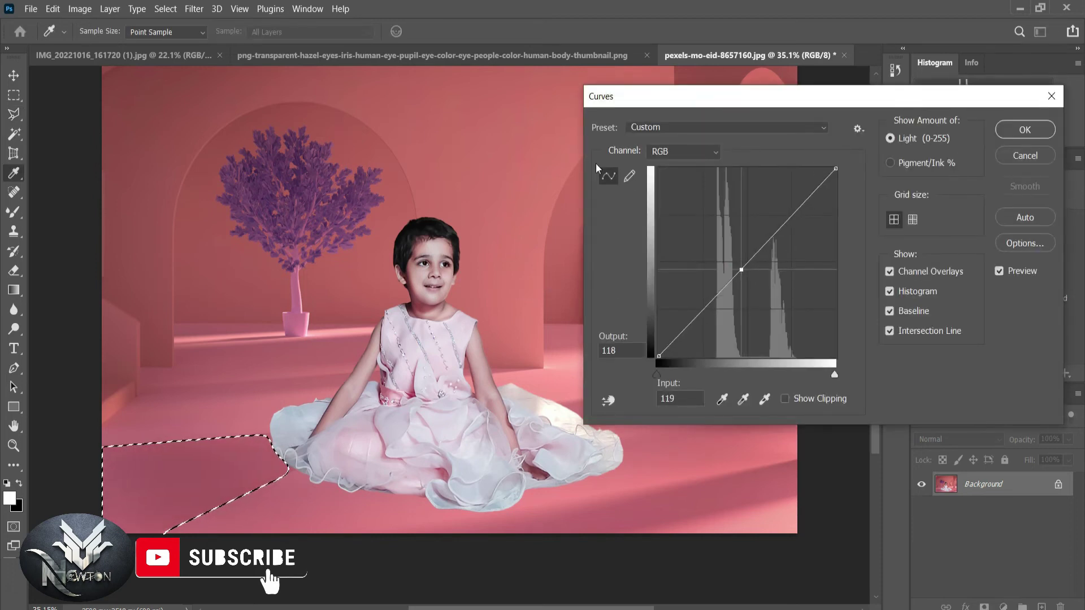
{"action": "left_click", "coordinate": [1026, 129]}
{"action": "key", "text": "ctrl+d"}
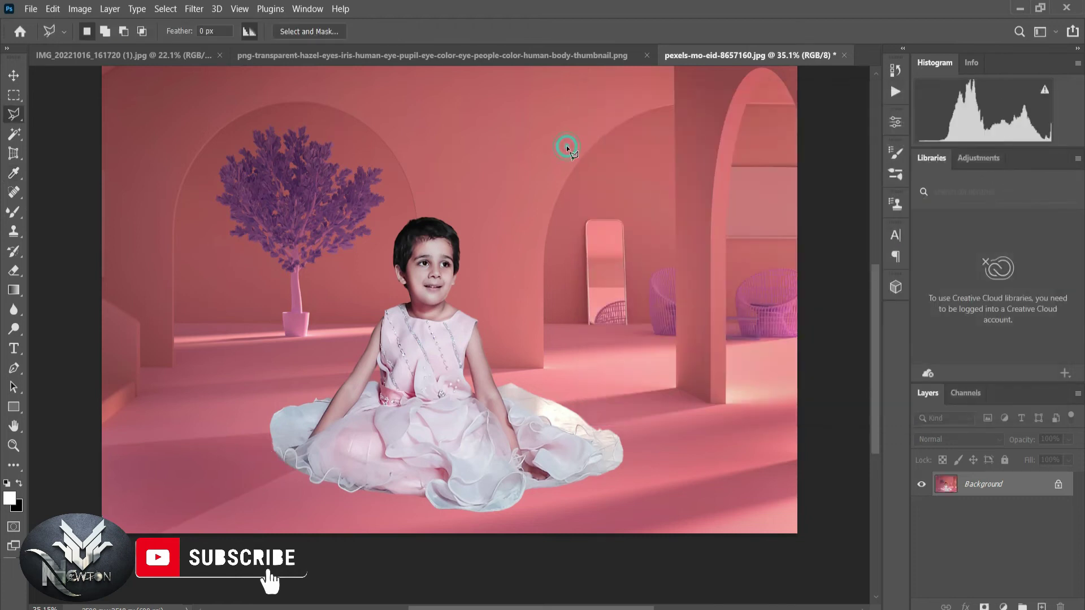
{"action": "left_click", "coordinate": [13, 309]}
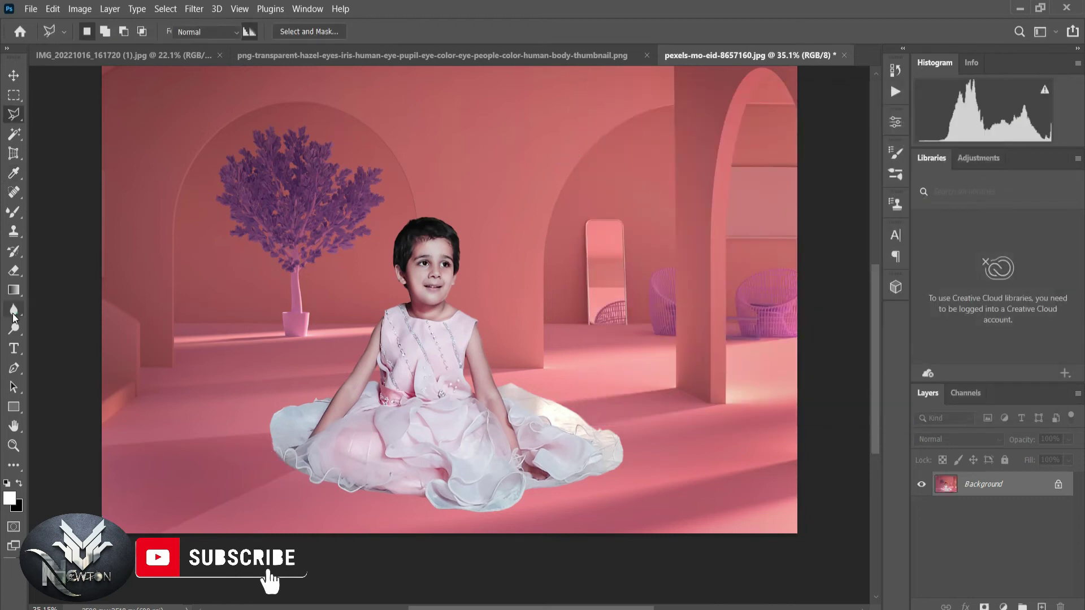
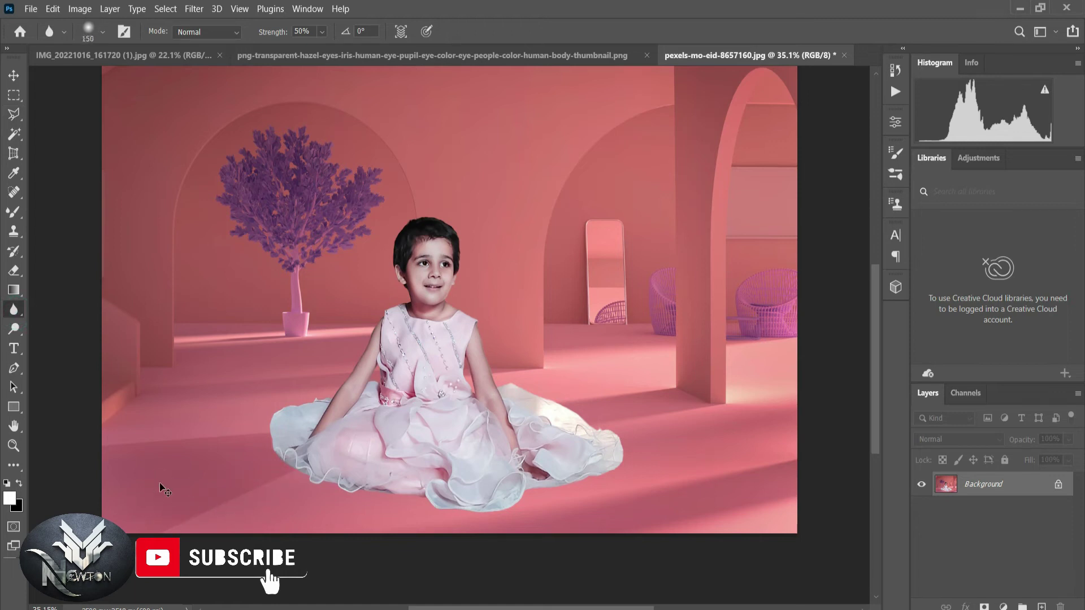
Step: Reselect the floor area, clear the selection, and switch to the Move tool
{"action": "key", "text": "ctrl+shift+d"}
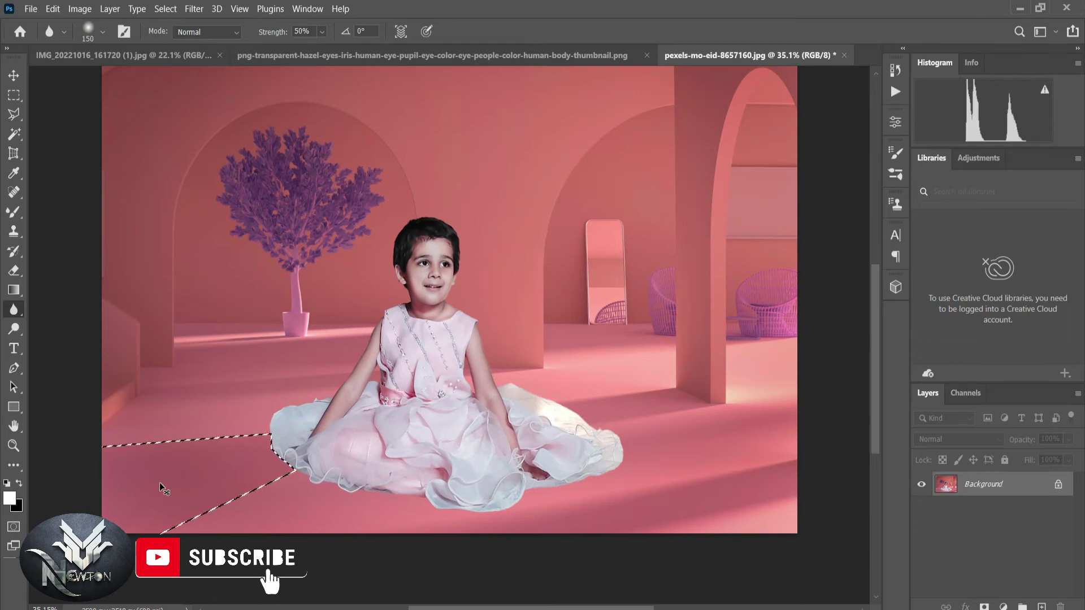
{"action": "key", "text": "ctrl+d"}
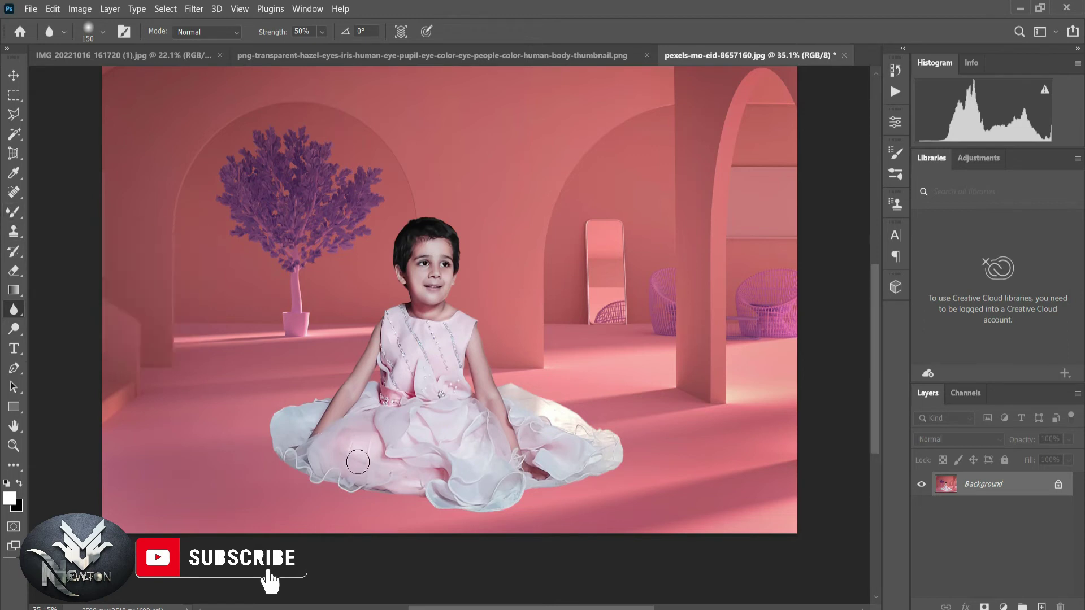
{"action": "left_click", "coordinate": [14, 75]}
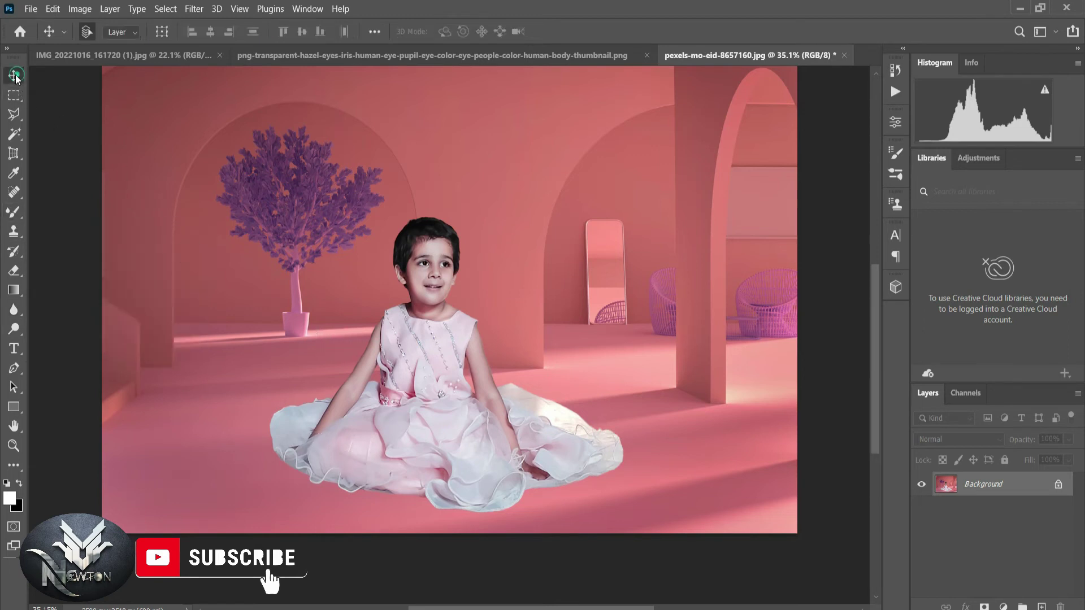
Step: Drag the selected girl from the IMG_20221016 photo onto the pexels pink-room document
{"action": "left_click", "coordinate": [421, 56]}
{"action": "left_click", "coordinate": [152, 55]}
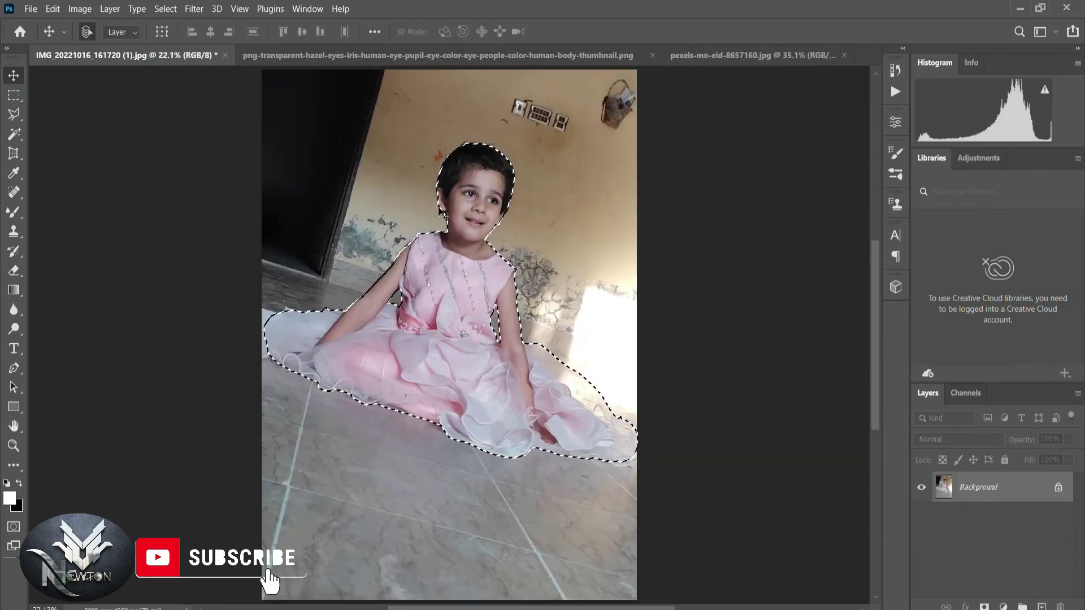
{"action": "left_click", "coordinate": [452, 260]}
{"action": "left_click_drag", "start_coordinate": [453, 260], "coordinate": [210, 57]}
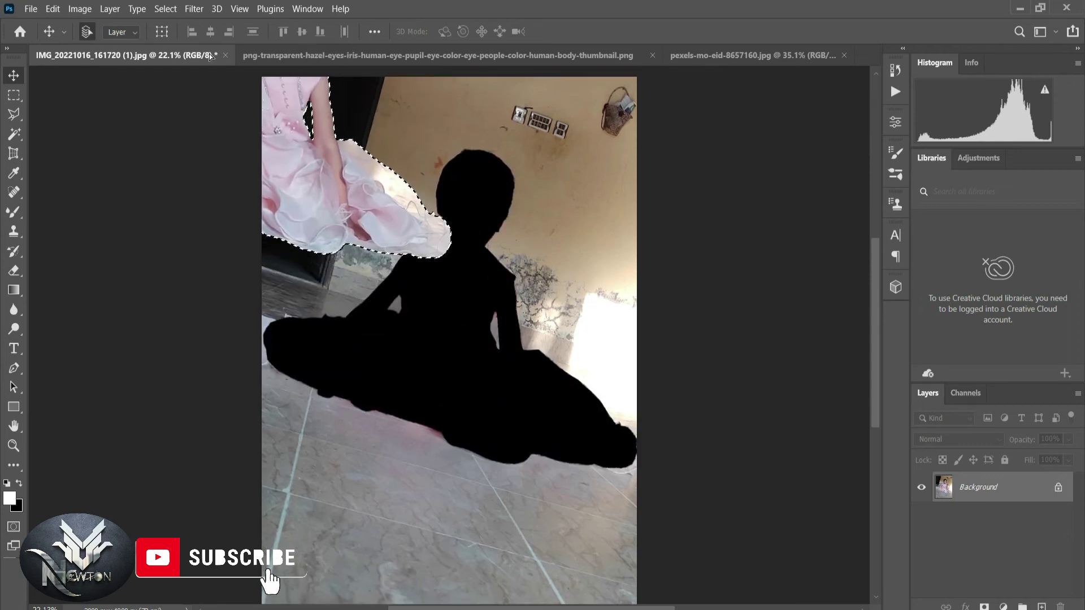
{"action": "mouse_move", "coordinate": [210, 57]}
{"action": "left_mouse_down"}
{"action": "mouse_move", "coordinate": [719, 52]}
{"action": "mouse_move", "coordinate": [474, 74]}
{"action": "left_mouse_up"}
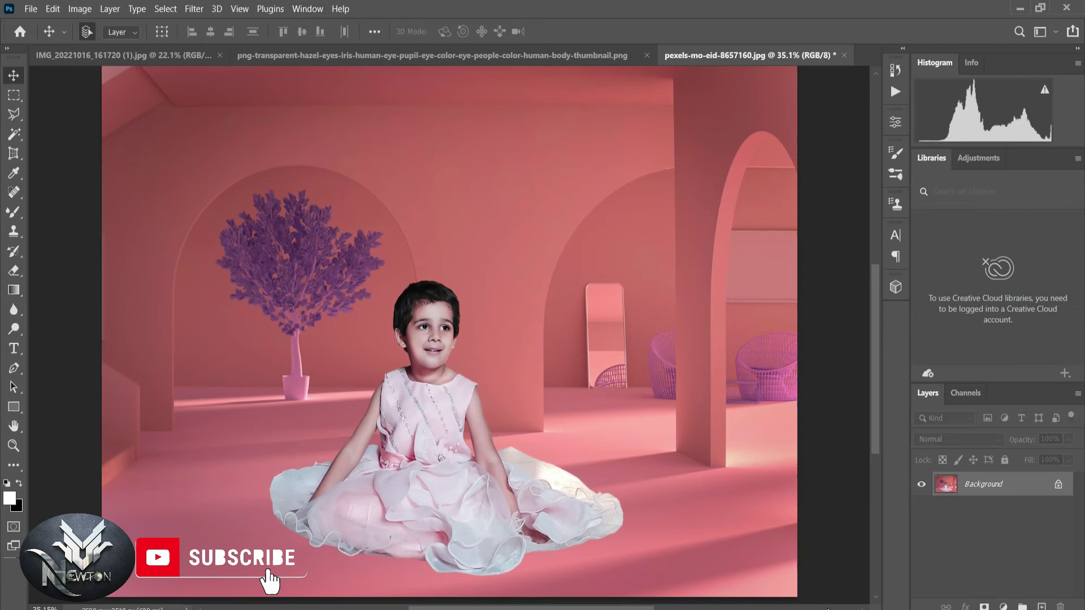
Step: Start the screen recorder from the system tray and open Liquify on the composite
{"action": "left_click", "coordinate": [916, 609]}
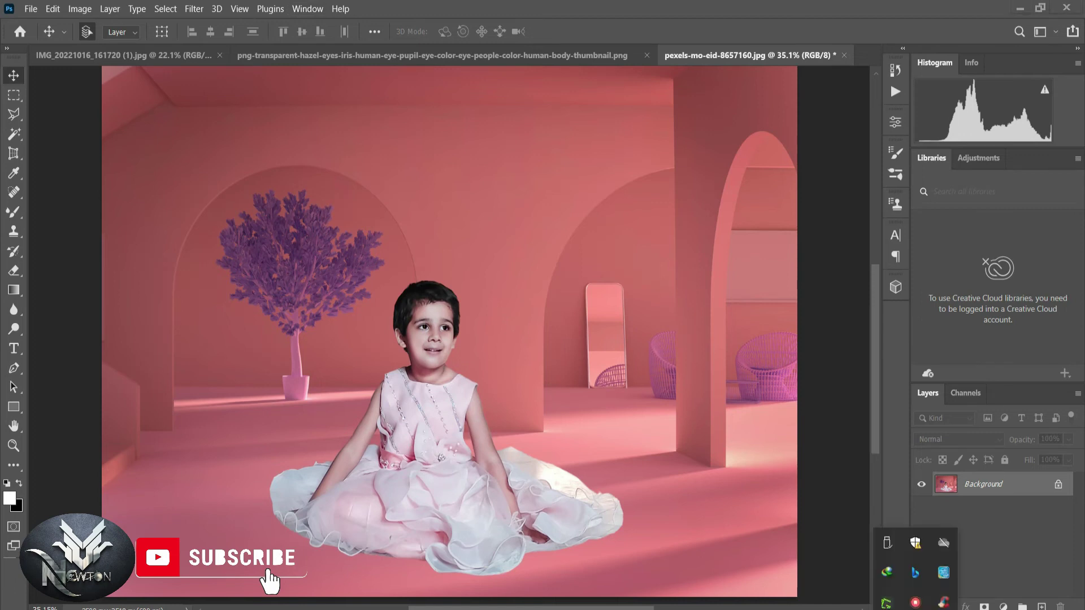
{"action": "left_click", "coordinate": [916, 602]}
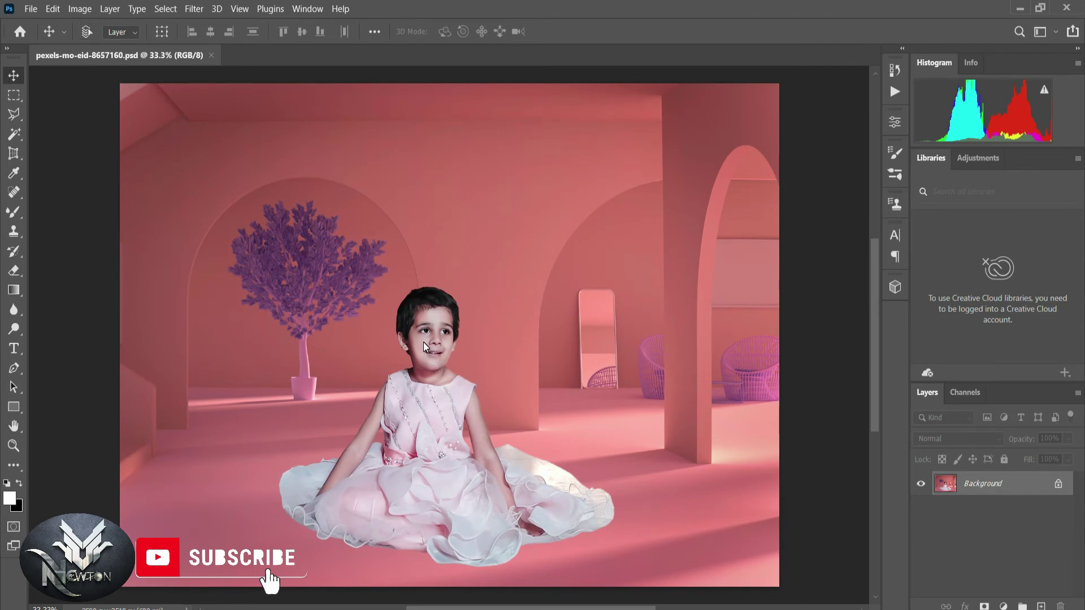
{"action": "key", "text": "ctrl+shift+x"}
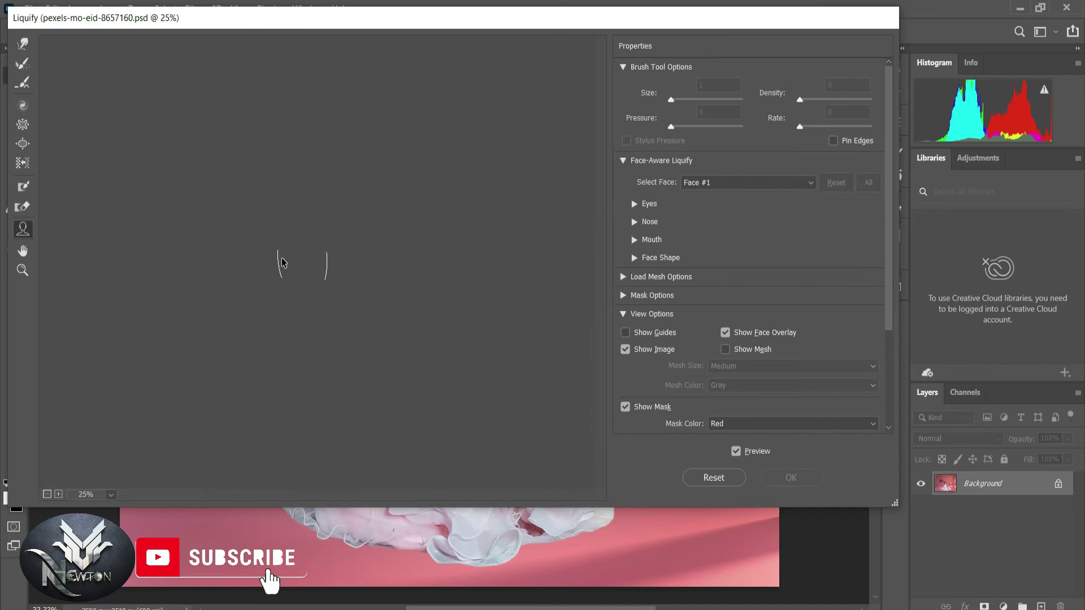
Step: Zoom the Liquify preview, then cancel without applying any warp
{"action": "scroll", "coordinate": [286, 257], "scroll_direction": "up", "scroll_amount": 5}
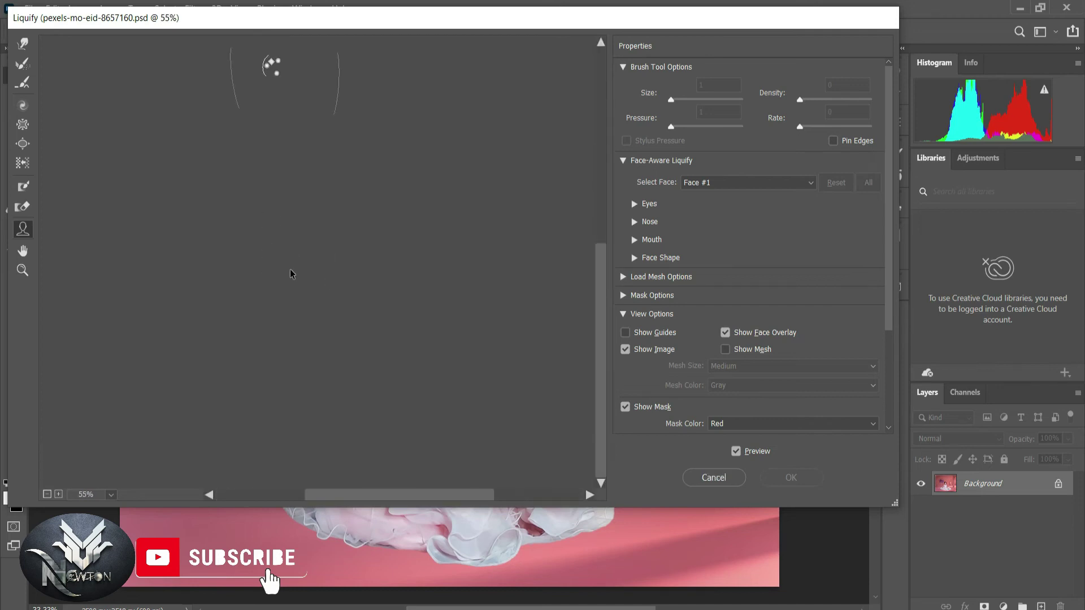
{"action": "scroll", "coordinate": [290, 269], "scroll_direction": "up", "scroll_amount": 3}
{"action": "scroll", "coordinate": [290, 270], "scroll_direction": "up", "scroll_amount": 3}
{"action": "scroll", "coordinate": [271, 282], "scroll_direction": "down", "scroll_amount": 4}
{"action": "scroll", "coordinate": [271, 282], "scroll_direction": "down", "scroll_amount": 1}
{"action": "left_click", "coordinate": [713, 477]}
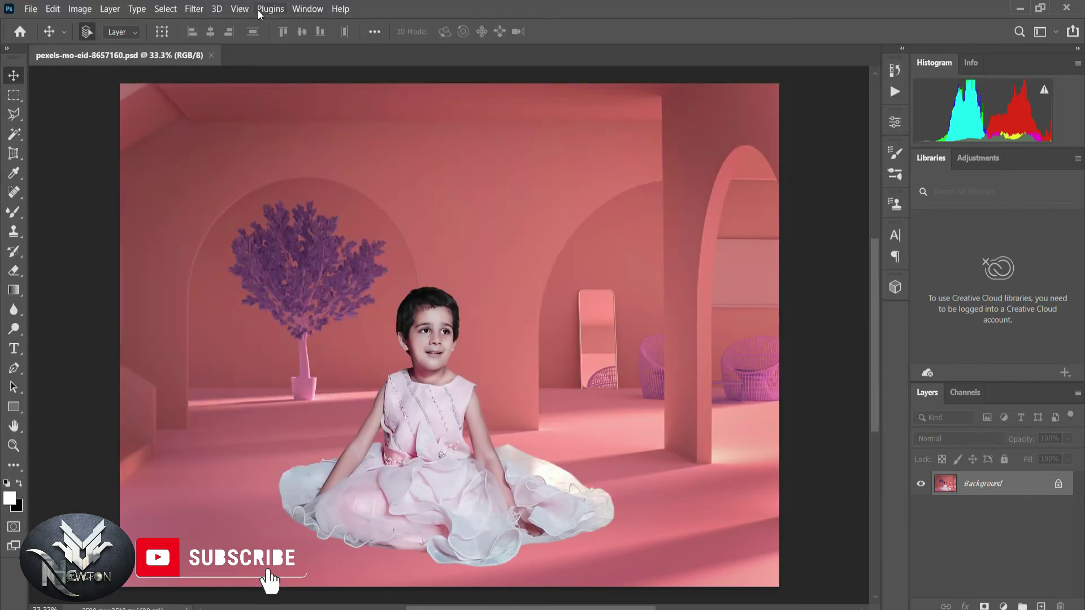
Step: Reopen Liquify from the Filter menu, cancel again, and dismiss the Filter menu
{"action": "left_click", "coordinate": [195, 9]}
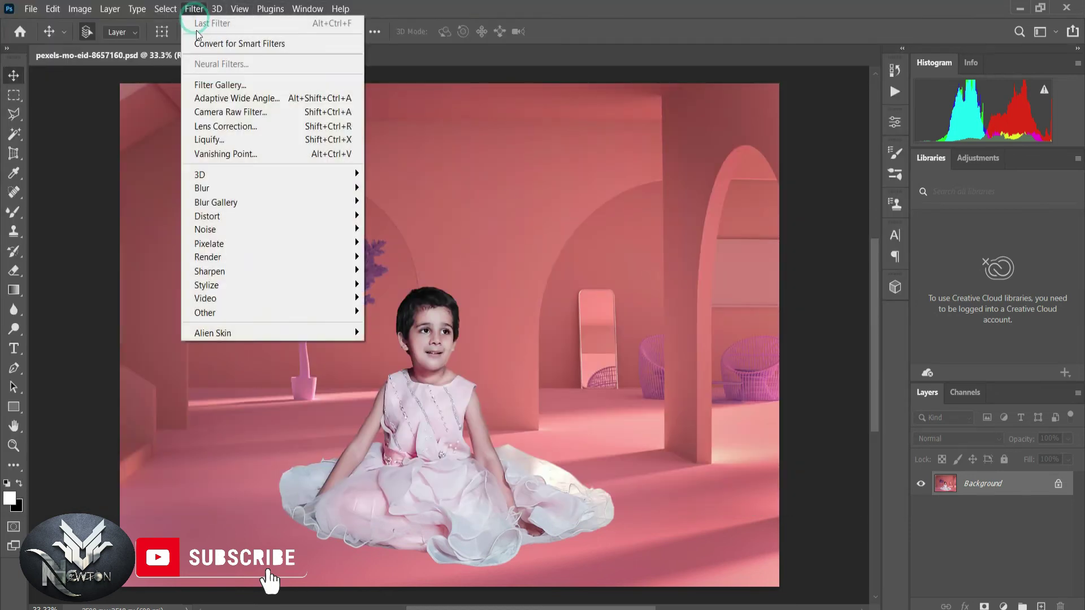
{"action": "left_click", "coordinate": [225, 139]}
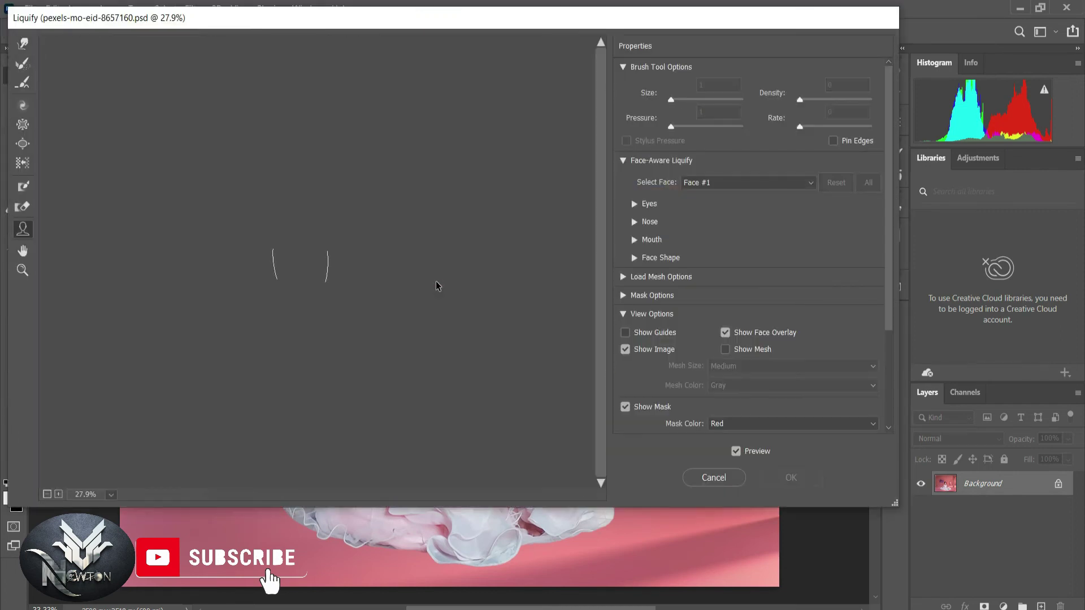
{"action": "left_click", "coordinate": [713, 477]}
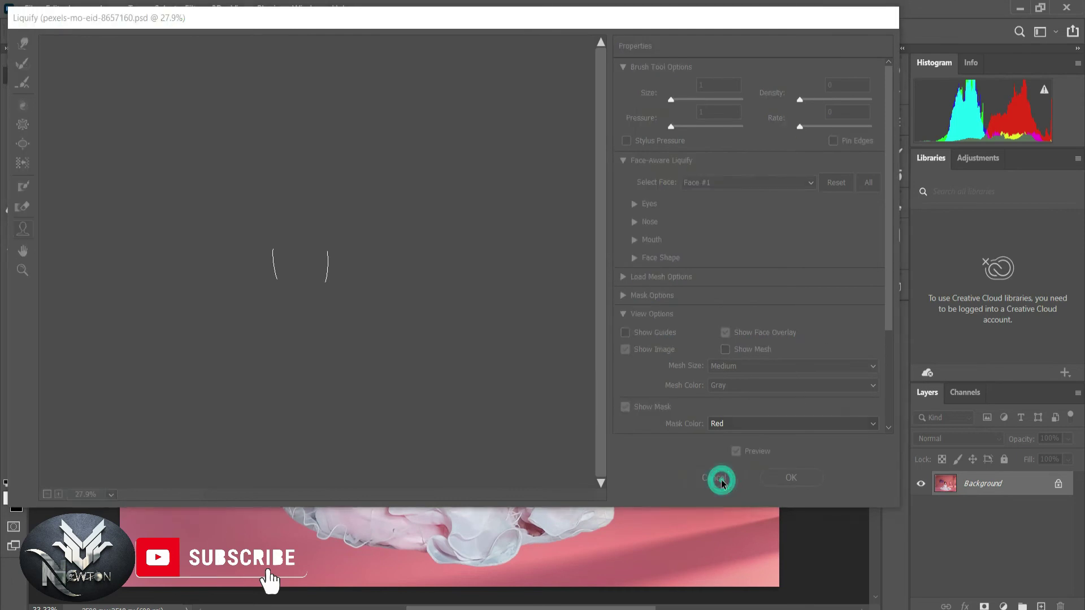
{"action": "left_click", "coordinate": [194, 9]}
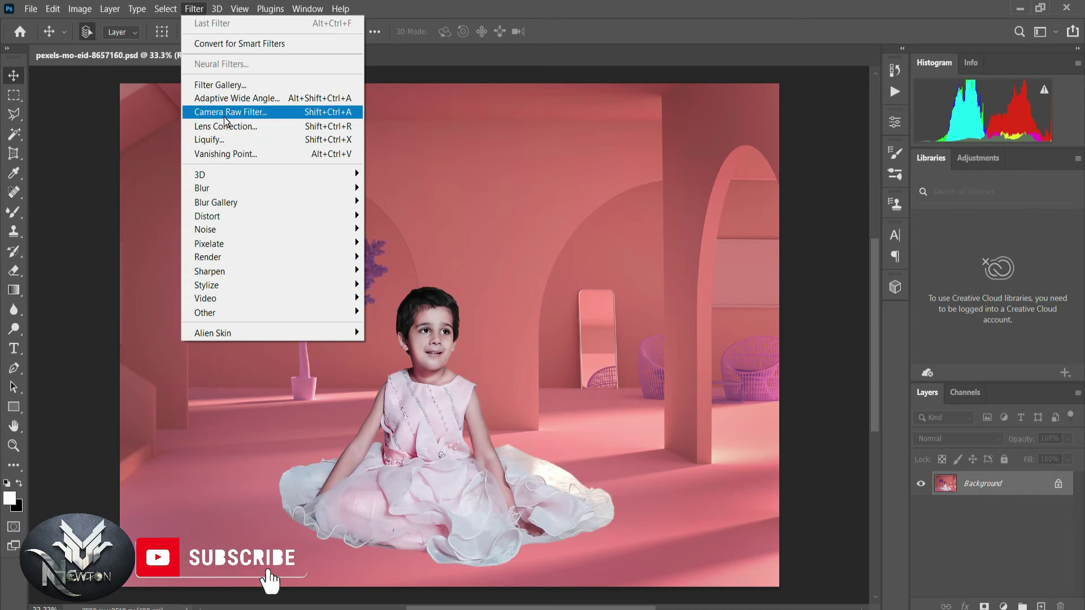
{"action": "left_click", "coordinate": [89, 178]}
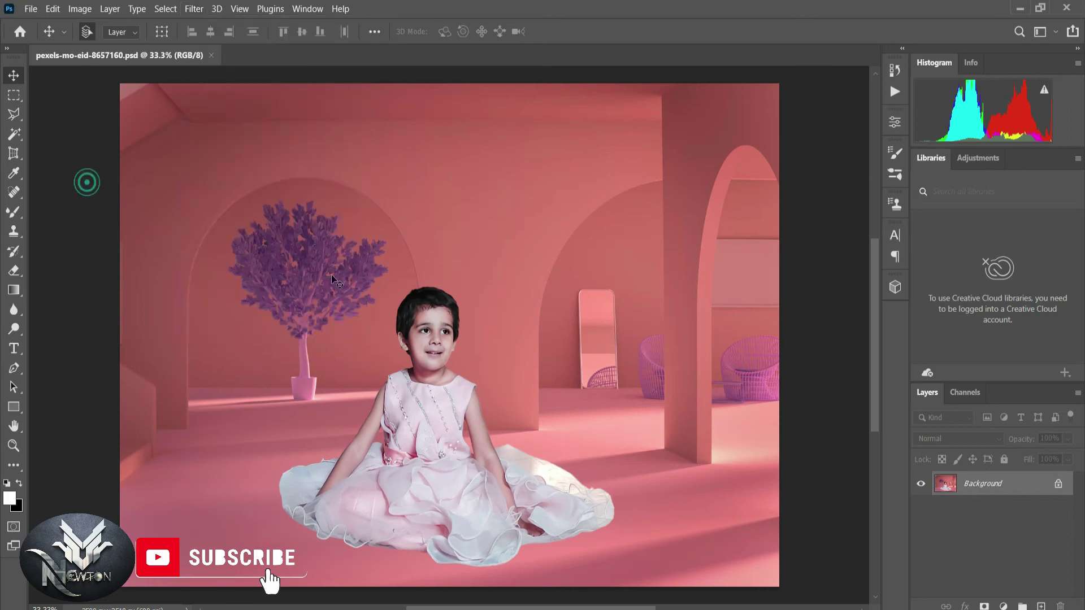
{"action": "scroll", "coordinate": [383, 288], "scroll_direction": "up", "scroll_amount": 3}
{"action": "scroll", "coordinate": [428, 308], "scroll_direction": "down", "scroll_amount": 1}
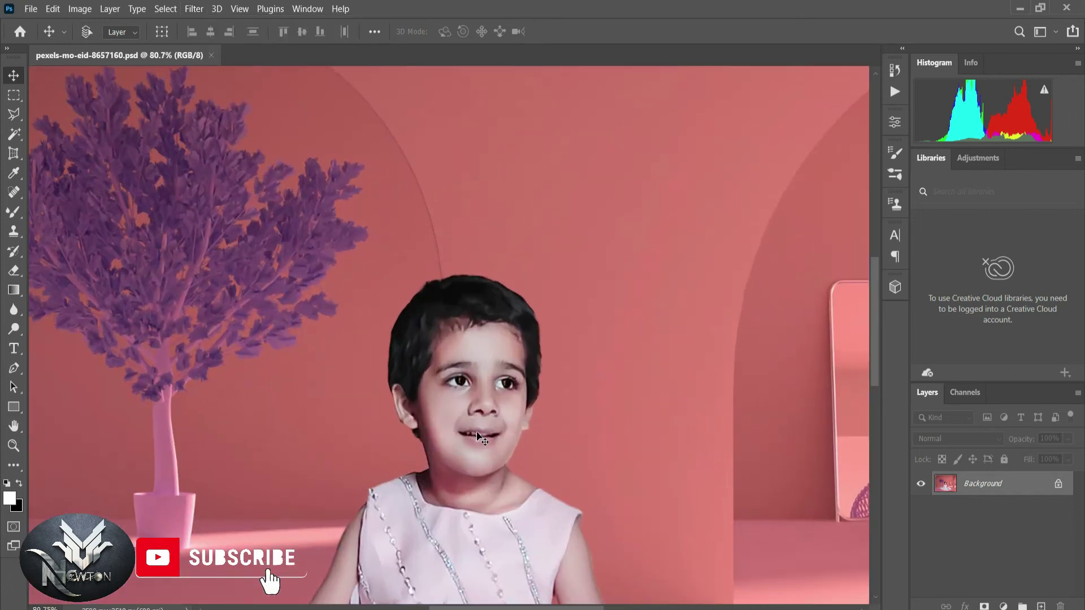
{"action": "scroll", "coordinate": [480, 438], "scroll_direction": "down", "scroll_amount": 1}
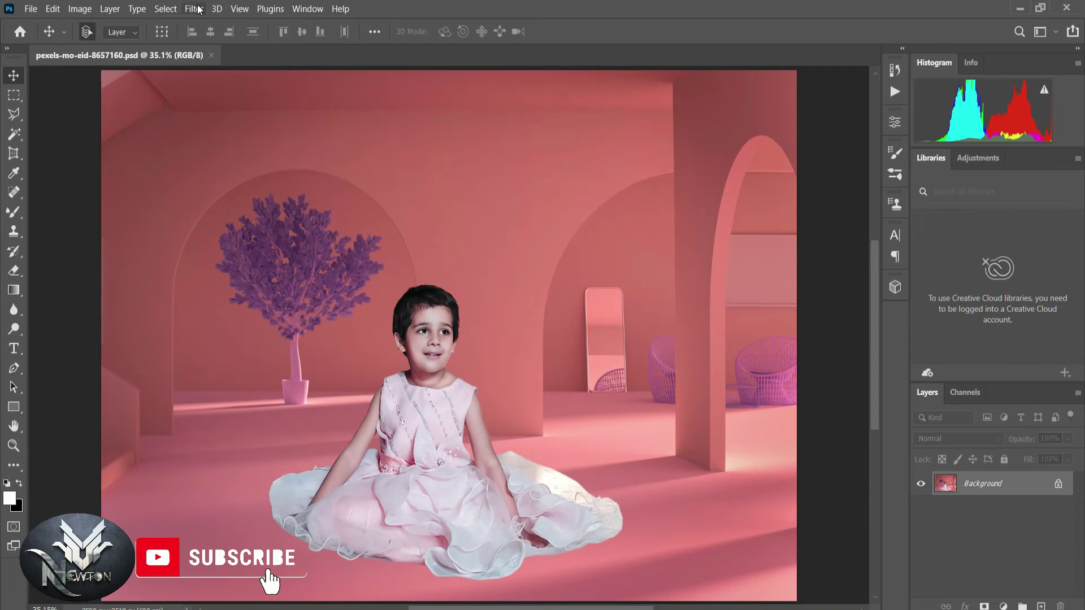
Step: Launch Alien Skin Exposure 5 on the composite, continuing with the trial version
{"action": "left_click", "coordinate": [198, 9]}
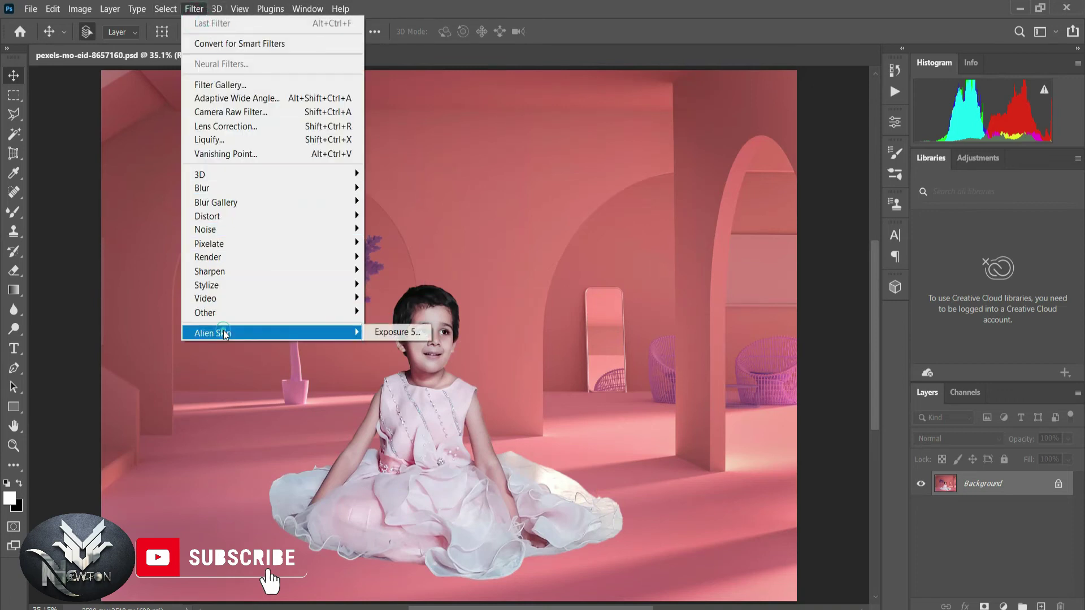
{"action": "left_click", "coordinate": [388, 333]}
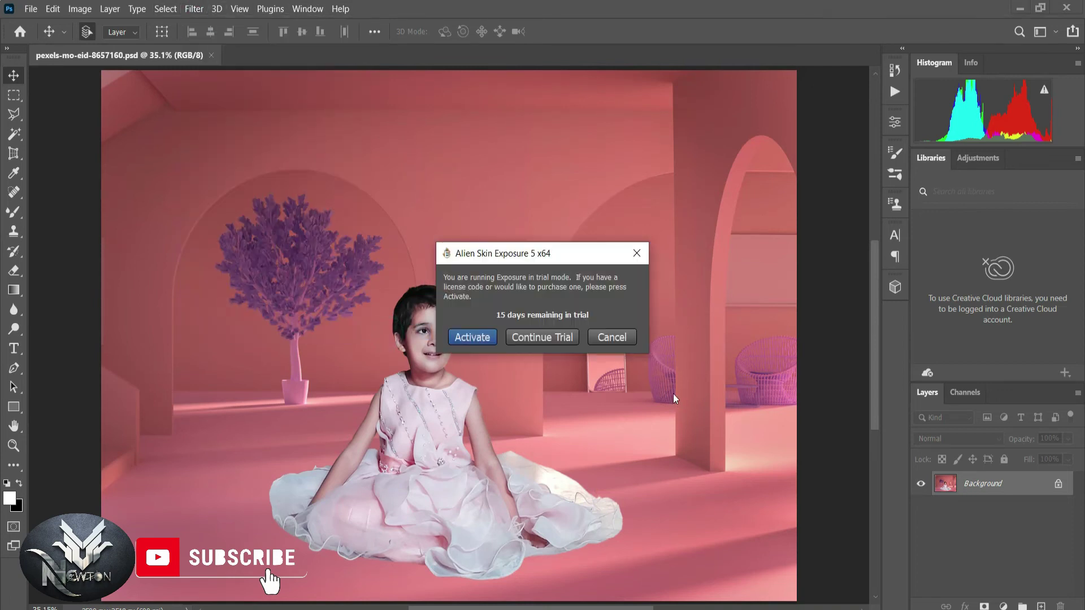
{"action": "left_click", "coordinate": [548, 336]}
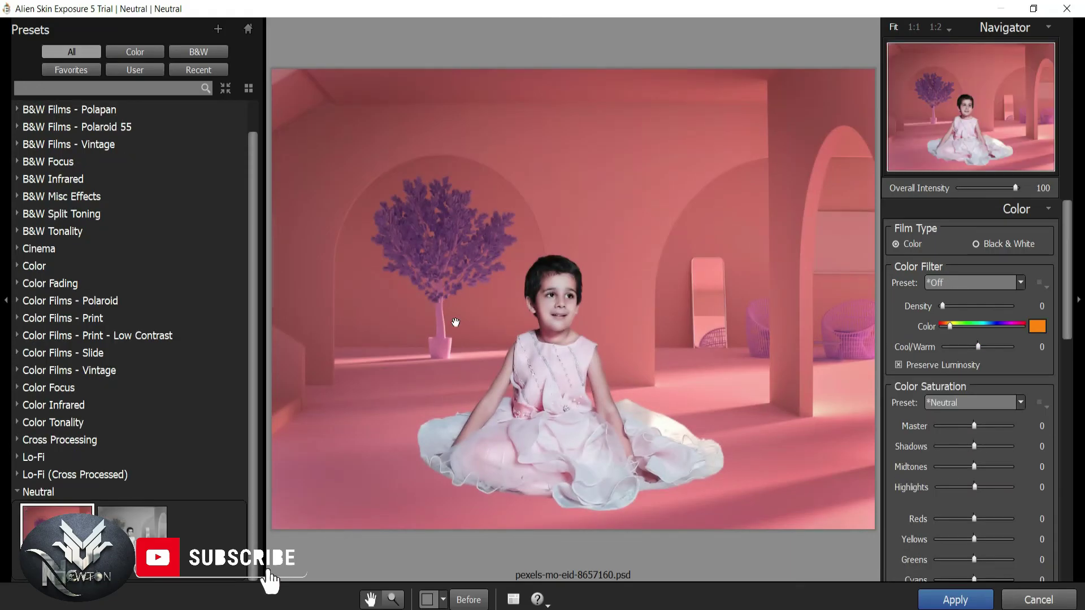
Step: Compare Cinema colour presets and settle on Wizard of Oz - Faded
{"action": "left_click", "coordinate": [135, 51]}
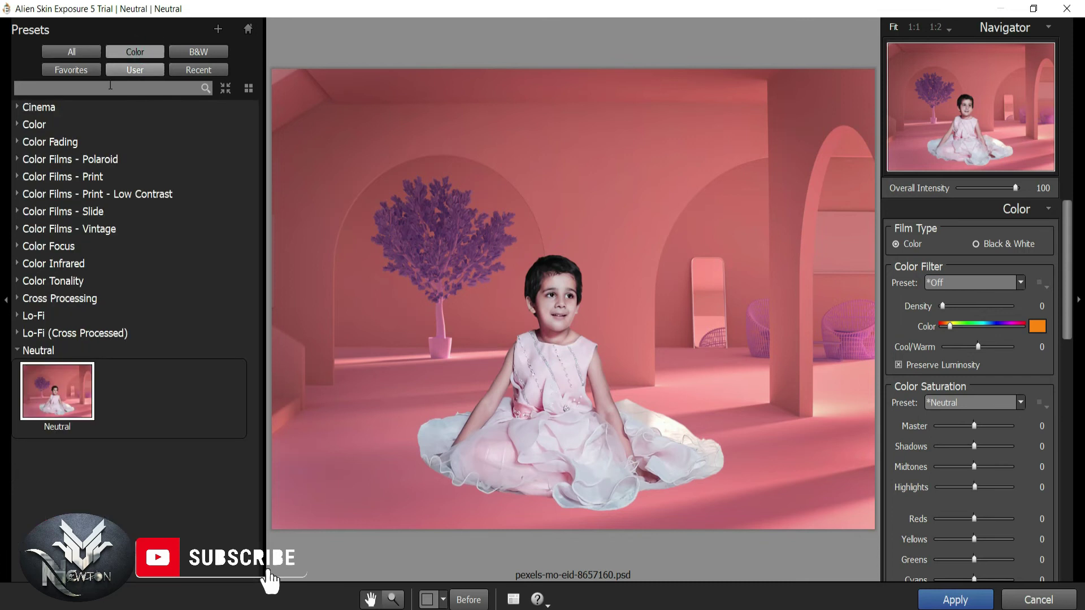
{"action": "left_click", "coordinate": [57, 107]}
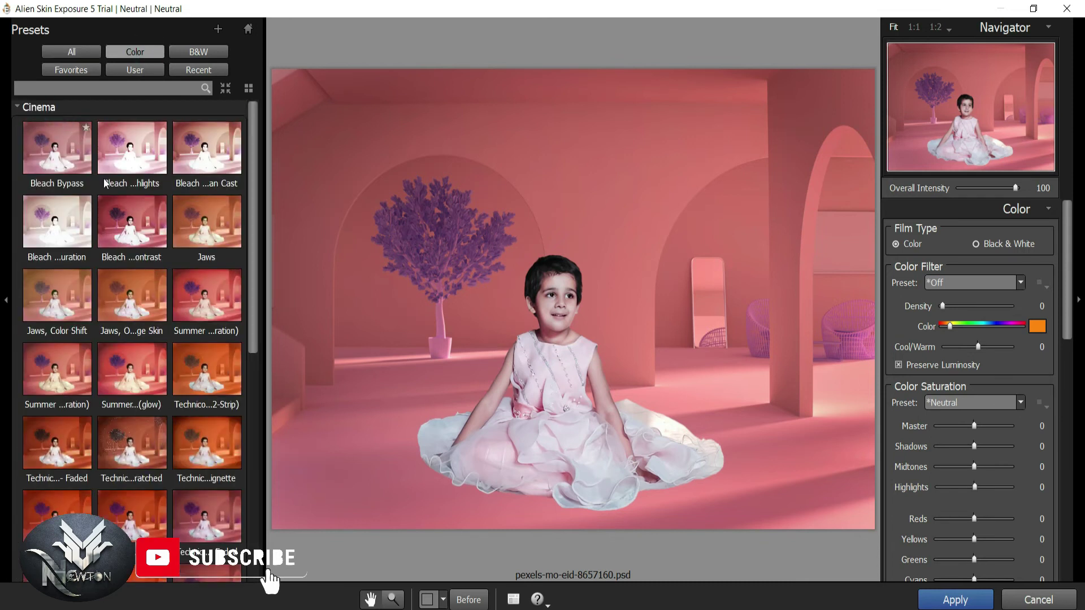
{"action": "left_click", "coordinate": [209, 309]}
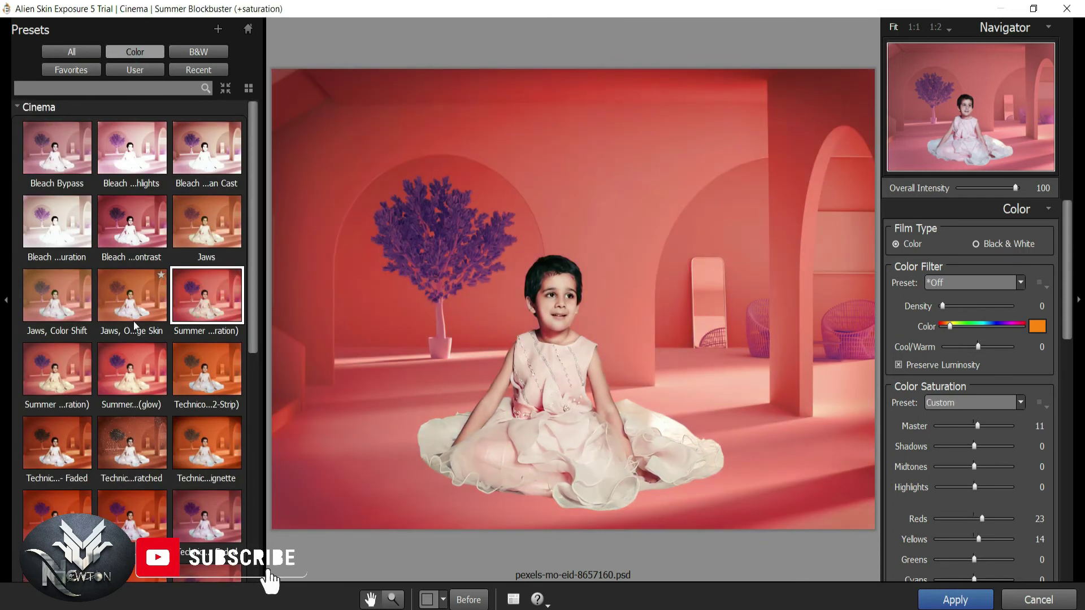
{"action": "scroll", "coordinate": [138, 328], "scroll_direction": "down", "scroll_amount": 2}
{"action": "left_click", "coordinate": [206, 373]}
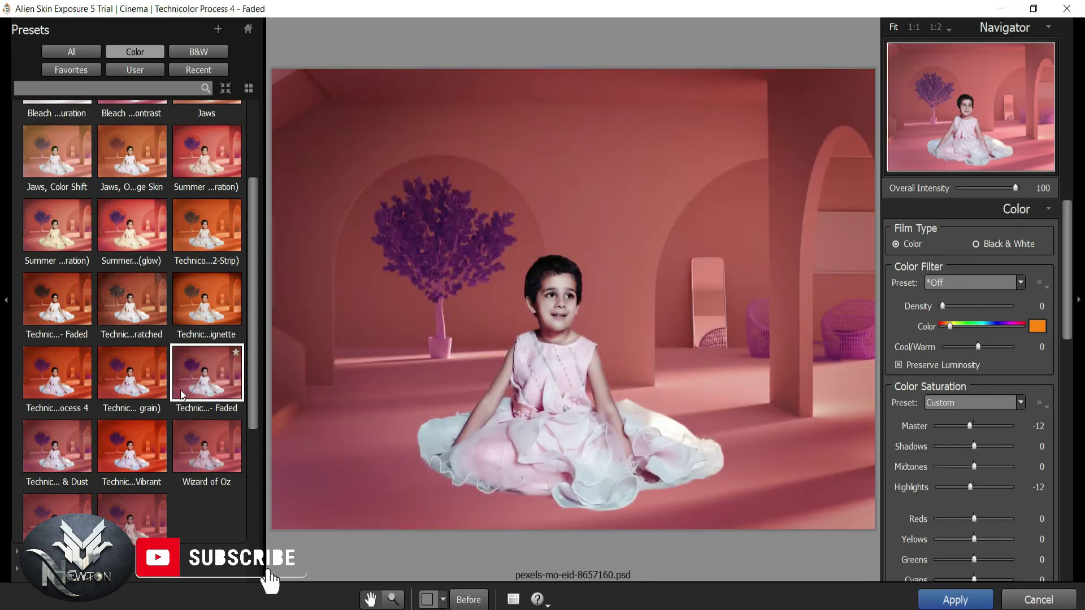
{"action": "scroll", "coordinate": [141, 389], "scroll_direction": "down", "scroll_amount": 2}
{"action": "left_click", "coordinate": [103, 370]}
{"action": "left_click", "coordinate": [60, 373]}
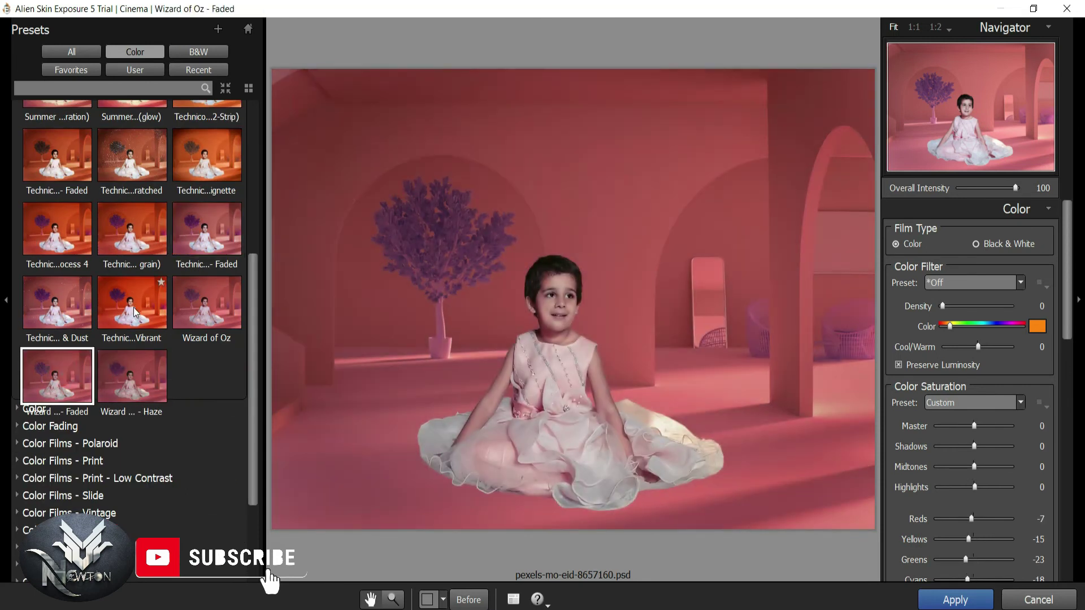
{"action": "scroll", "coordinate": [135, 314], "scroll_direction": "down", "scroll_amount": 2}
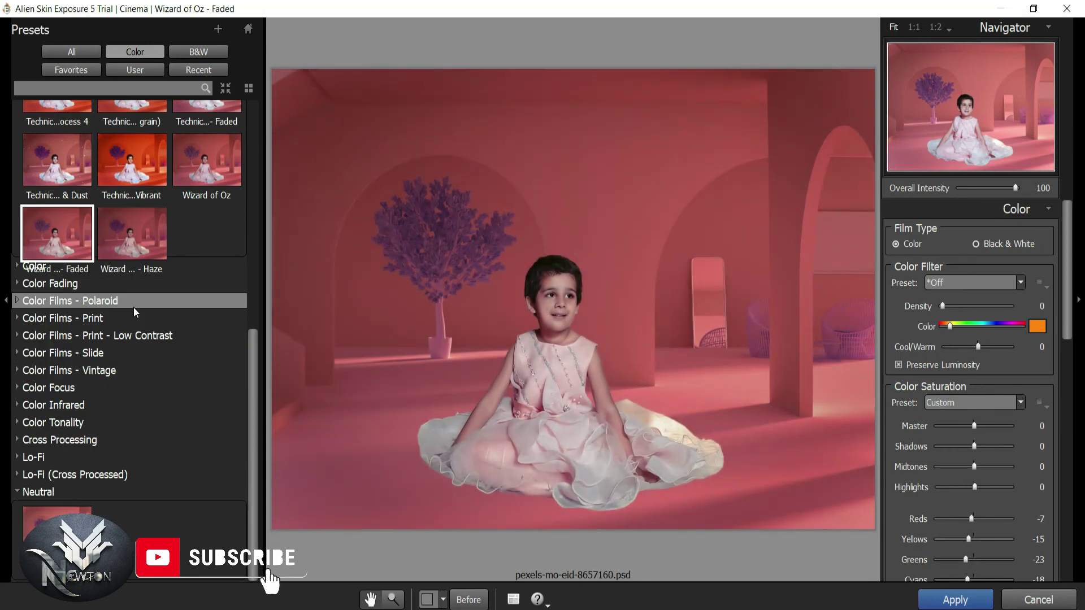
Step: Preview Color group looks like Golden Hour - Orange, ending on Golden Hour - Pink
{"action": "left_click", "coordinate": [55, 270]}
{"action": "left_click", "coordinate": [74, 343]}
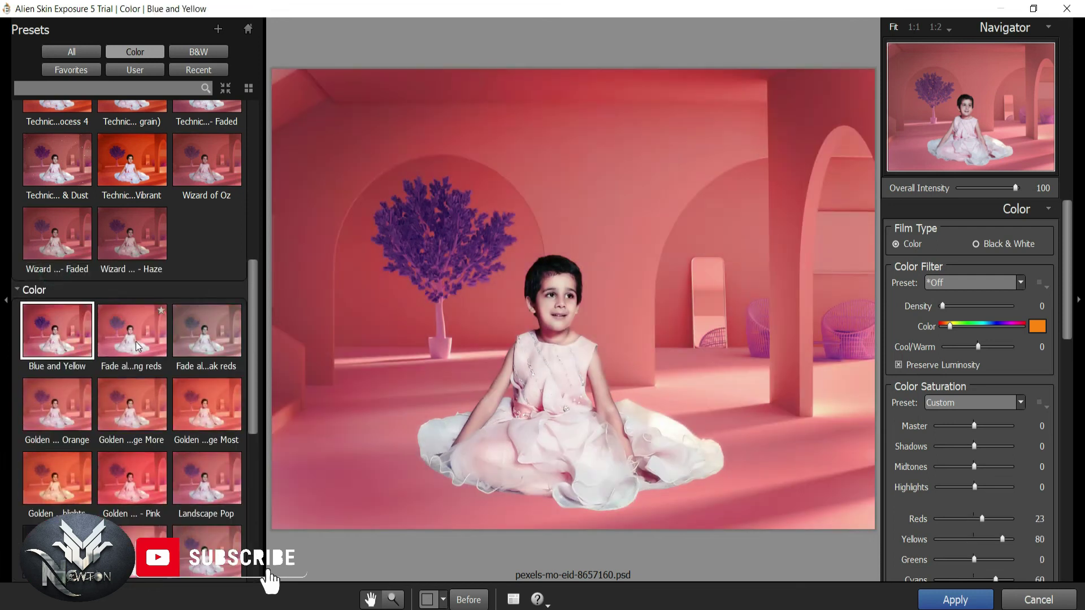
{"action": "left_click", "coordinate": [132, 339]}
{"action": "left_click", "coordinate": [218, 355]}
{"action": "left_click", "coordinate": [199, 407]}
{"action": "left_click", "coordinate": [110, 408]}
{"action": "left_click", "coordinate": [67, 413]}
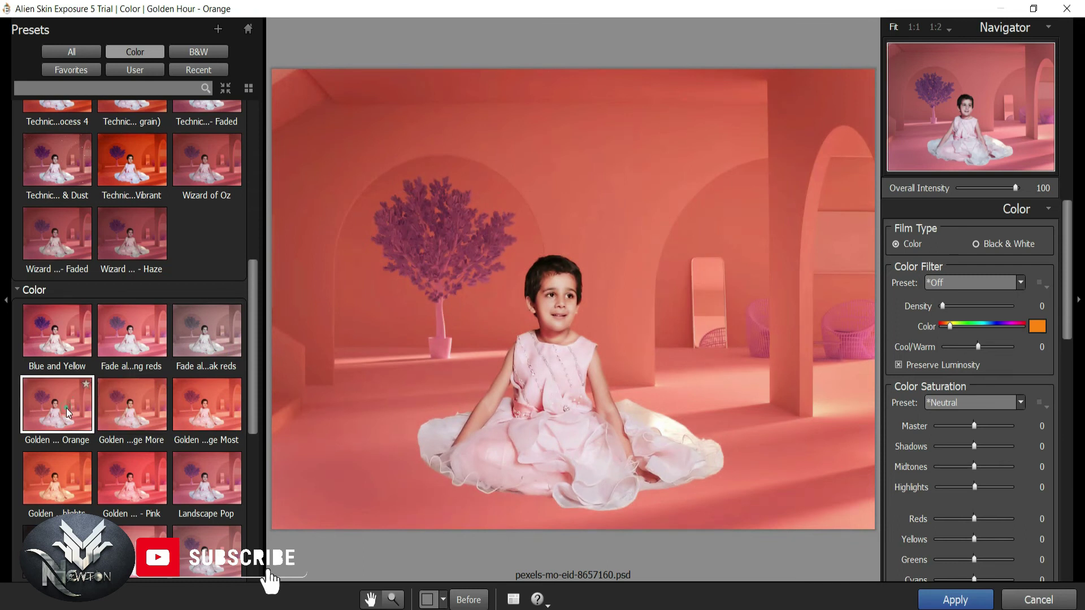
{"action": "scroll", "coordinate": [167, 342], "scroll_direction": "down", "scroll_amount": 3}
{"action": "left_click", "coordinate": [197, 282]}
{"action": "left_click", "coordinate": [132, 282]}
Step: Preview the Color Fading Kodachrome and Kodacolor (1942-1953) looks
{"action": "left_click", "coordinate": [79, 466]}
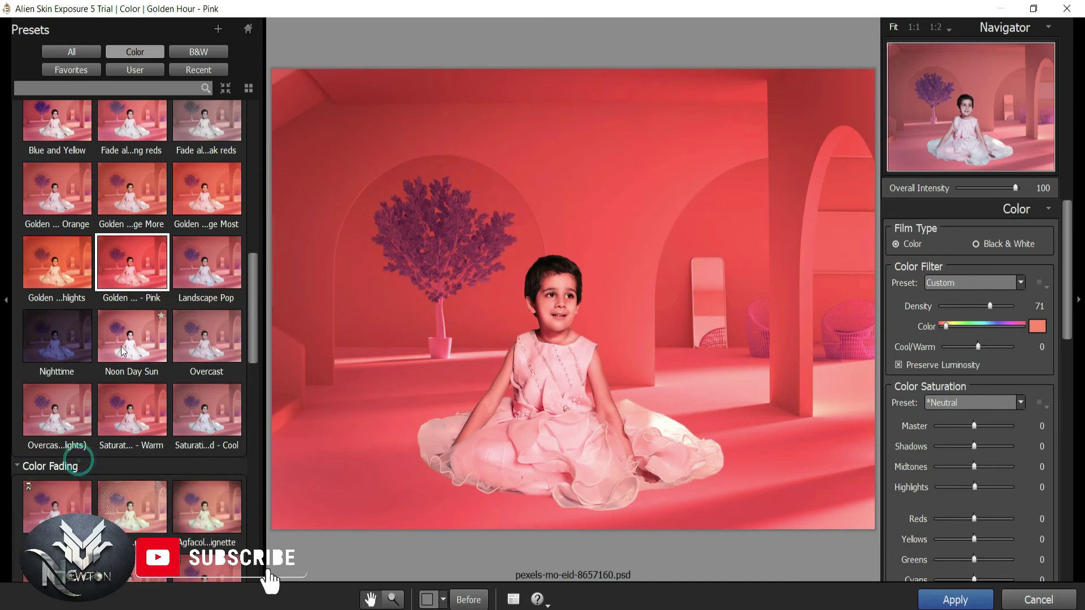
{"action": "left_click", "coordinate": [208, 386]}
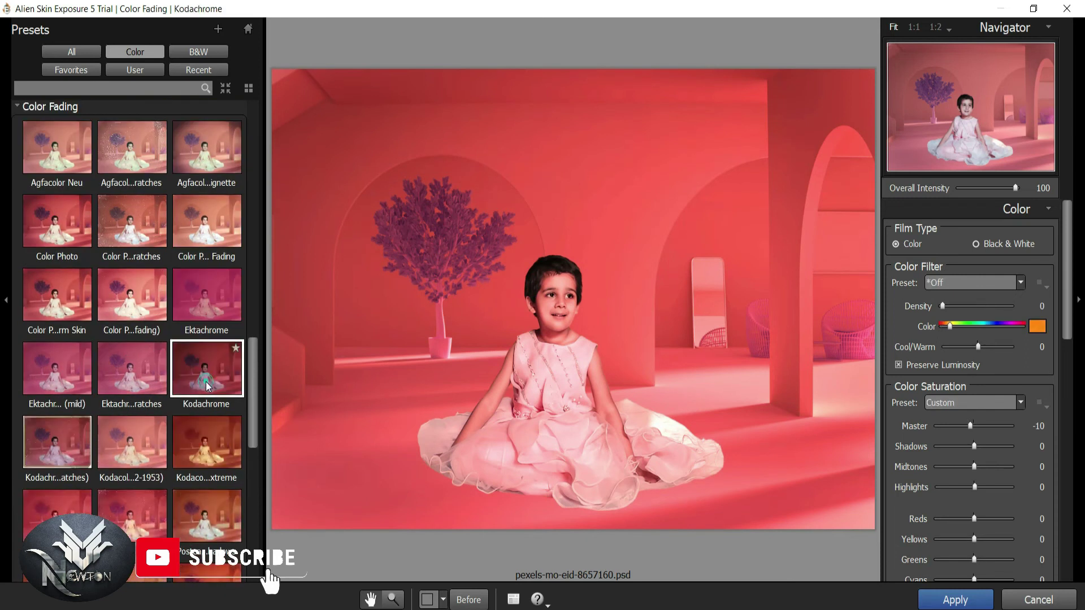
{"action": "left_click", "coordinate": [141, 455]}
{"action": "scroll", "coordinate": [162, 355], "scroll_direction": "down", "scroll_amount": 4}
{"action": "scroll", "coordinate": [162, 356], "scroll_direction": "down", "scroll_amount": 3}
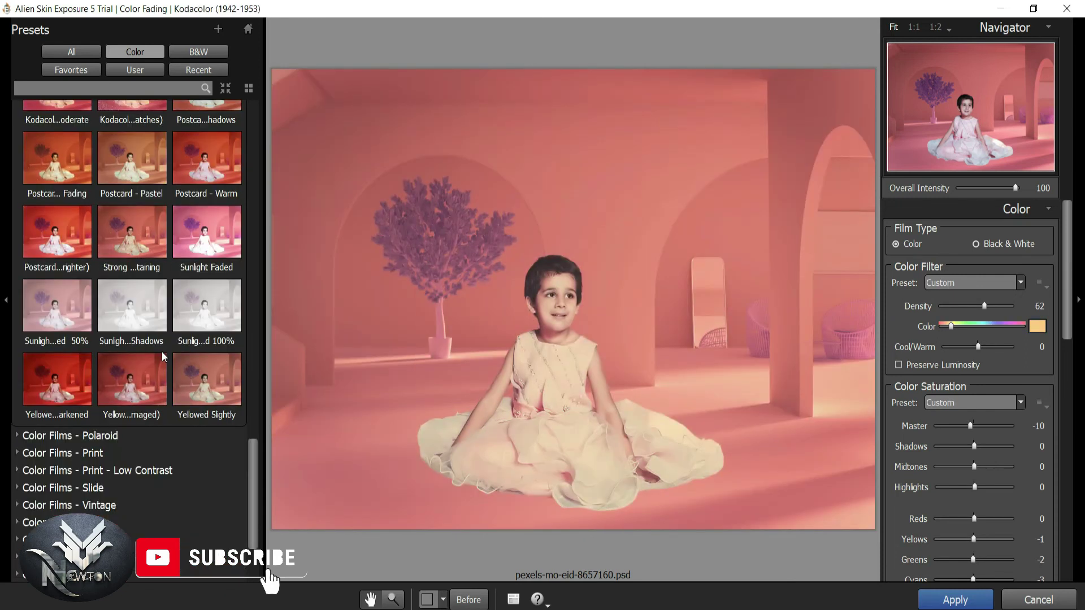
{"action": "scroll", "coordinate": [162, 355], "scroll_direction": "down", "scroll_amount": 2}
Step: Preview the Polaroid 669 Creamy Blown Highlights and Yellowed looks, then collapse Polaroid
{"action": "left_click", "coordinate": [94, 308]}
{"action": "scroll", "coordinate": [94, 309], "scroll_direction": "down", "scroll_amount": 2}
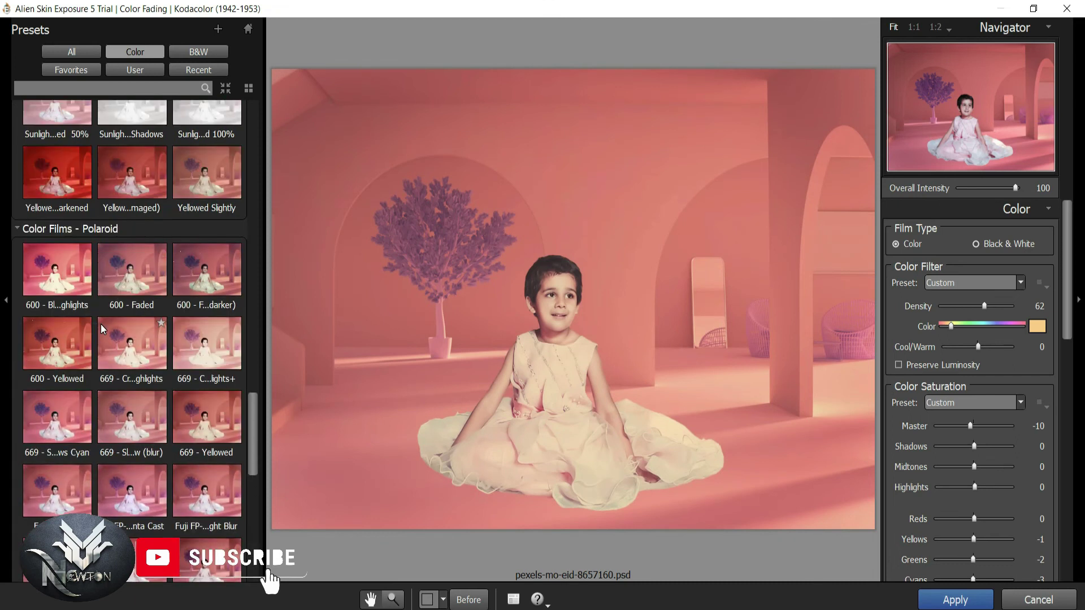
{"action": "left_click", "coordinate": [128, 341]}
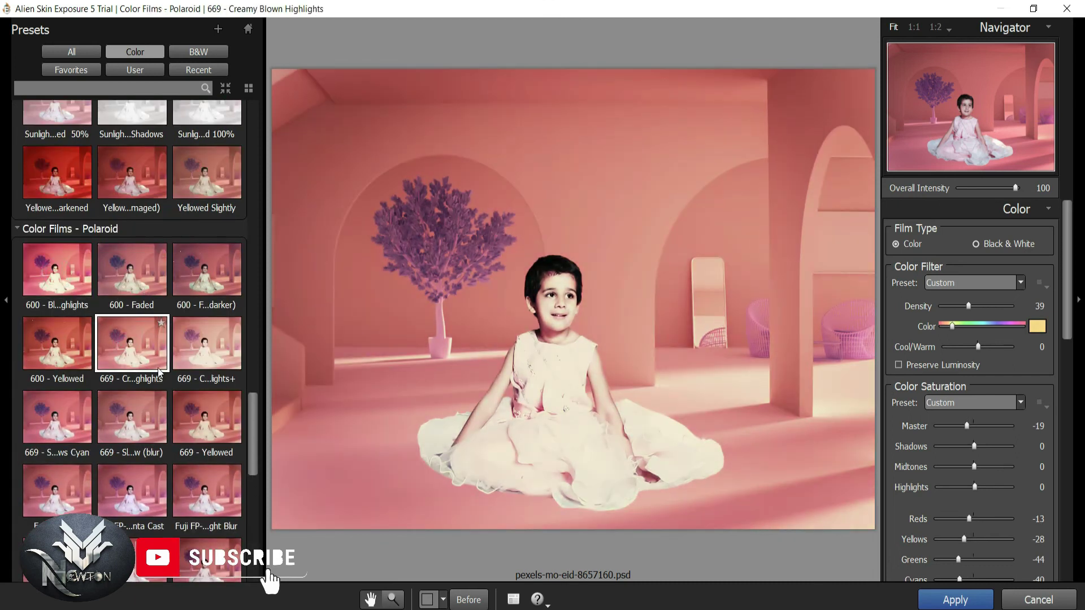
{"action": "left_click", "coordinate": [190, 410]}
{"action": "scroll", "coordinate": [131, 355], "scroll_direction": "down", "scroll_amount": 5}
{"action": "scroll", "coordinate": [131, 355], "scroll_direction": "down", "scroll_amount": 2}
{"action": "scroll", "coordinate": [130, 354], "scroll_direction": "down", "scroll_amount": 3}
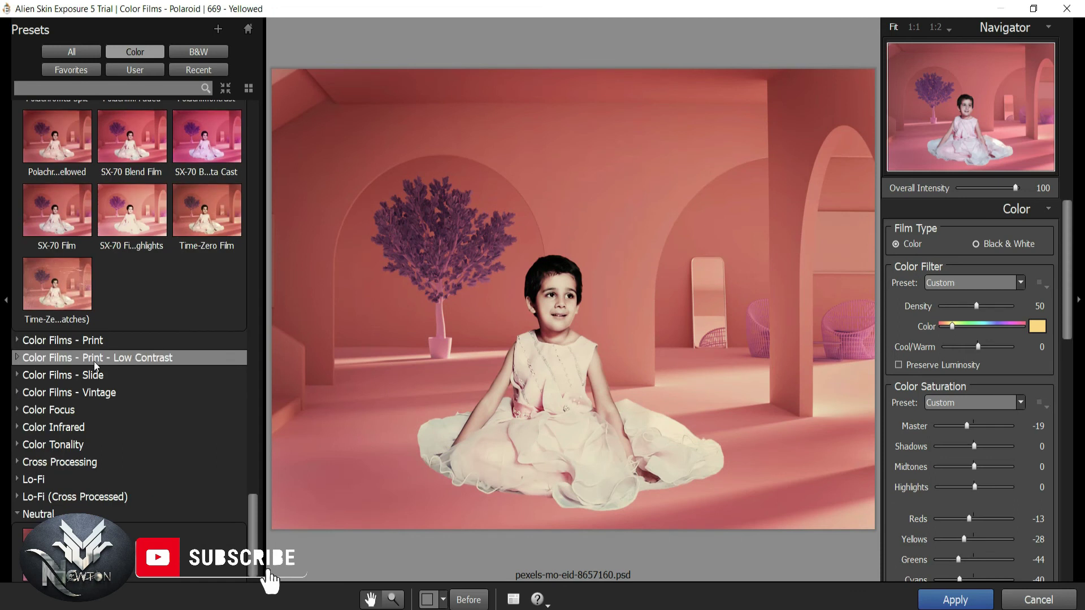
{"action": "left_click", "coordinate": [69, 337]}
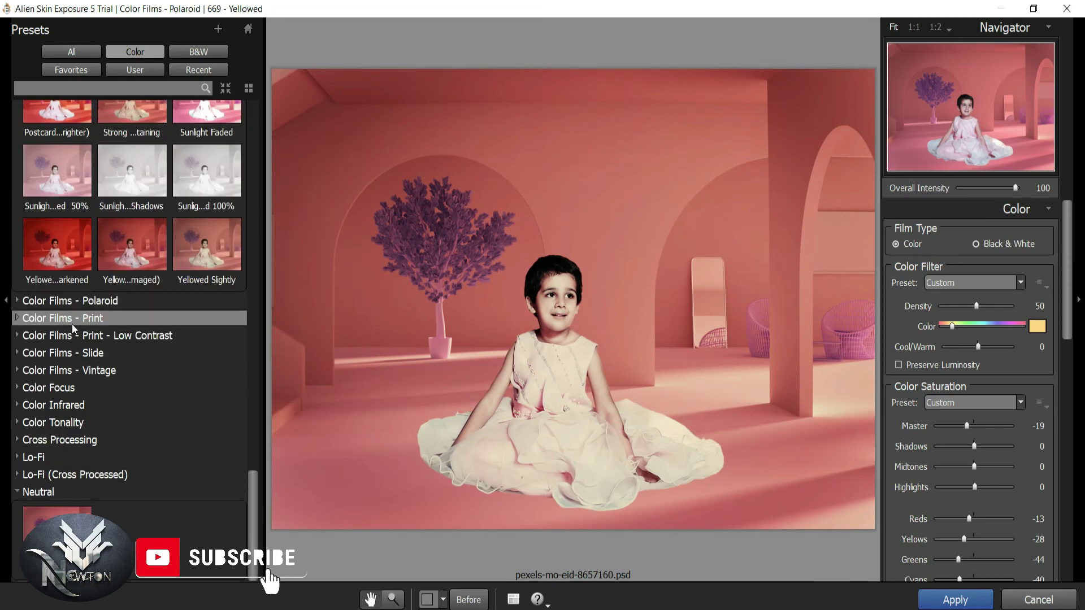
Step: Preview Print film looks: Fuji Reala, Kodak 160VC, 160NC, Ultra Color 100UC, Portra 400VC
{"action": "left_click", "coordinate": [73, 320]}
{"action": "left_click", "coordinate": [209, 230]}
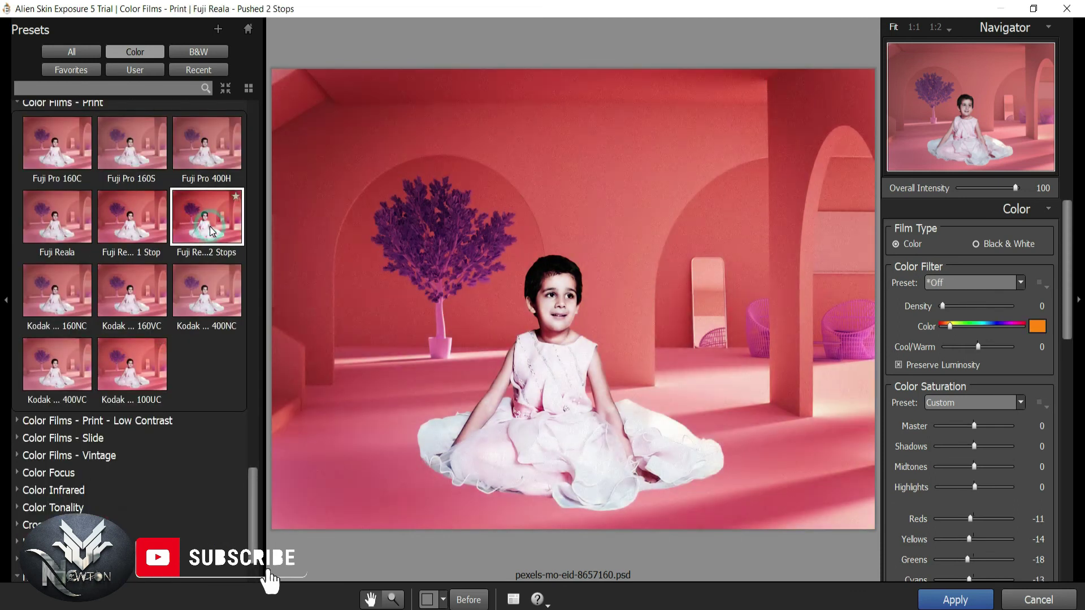
{"action": "left_click", "coordinate": [125, 226]}
{"action": "left_click", "coordinate": [135, 290]}
{"action": "left_click", "coordinate": [72, 289]}
{"action": "left_click", "coordinate": [138, 351]}
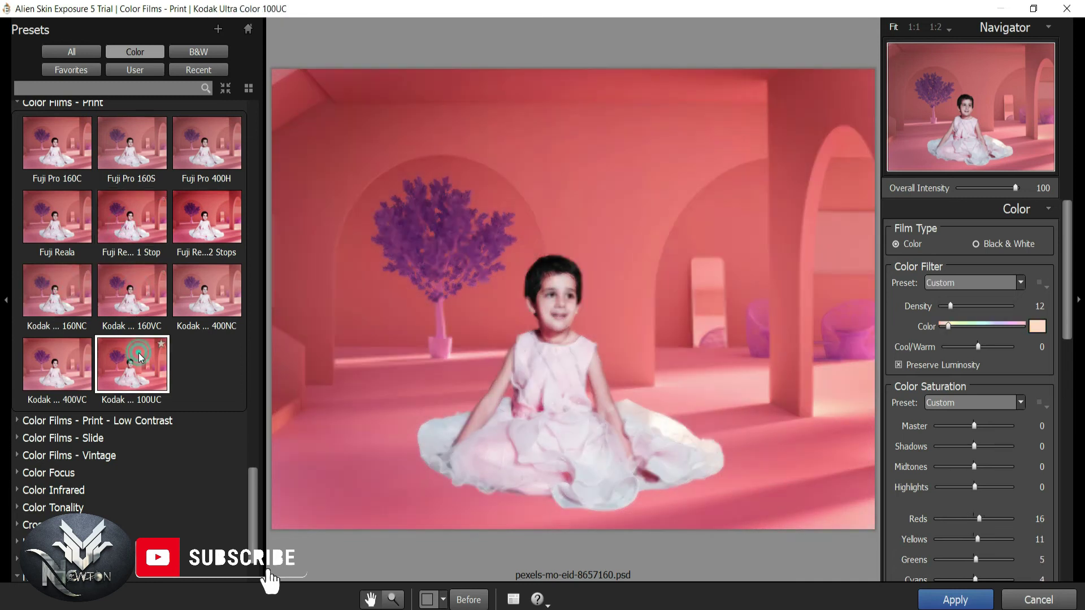
{"action": "scroll", "coordinate": [138, 351], "scroll_direction": "down", "scroll_amount": 2}
{"action": "left_click", "coordinate": [74, 293]}
{"action": "left_click", "coordinate": [87, 335]}
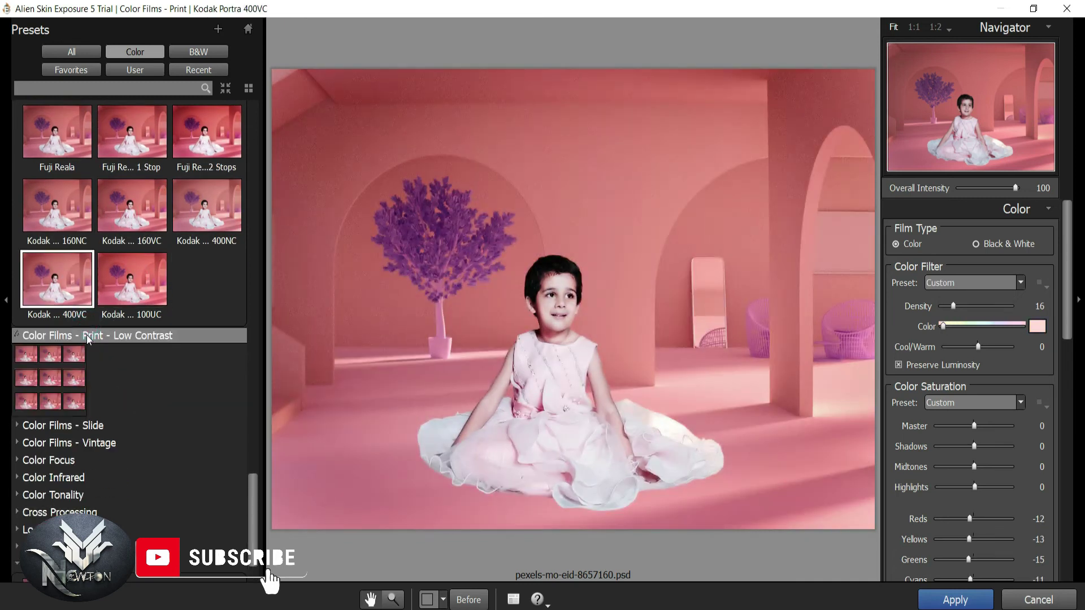
{"action": "scroll", "coordinate": [133, 323], "scroll_direction": "down", "scroll_amount": 2}
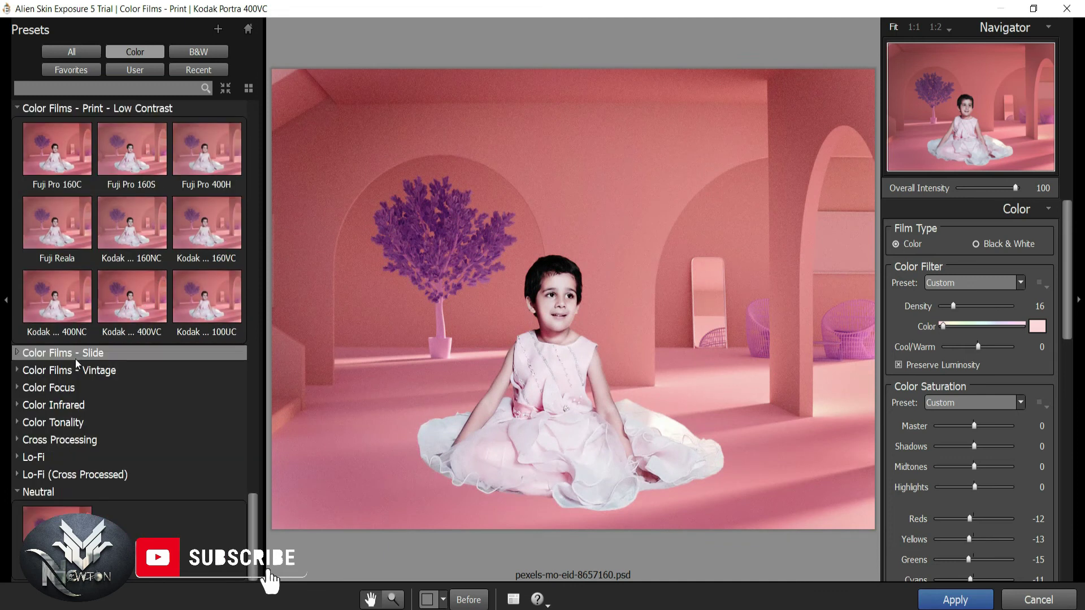
Step: Preview Slide film looks: GAF 500, Fuji Velvia 100F and 100, Ektachrome 100G and 100GX
{"action": "left_click", "coordinate": [76, 359]}
{"action": "scroll", "coordinate": [146, 362], "scroll_direction": "down", "scroll_amount": 5}
{"action": "left_click", "coordinate": [198, 327]}
{"action": "left_click", "coordinate": [136, 333]}
{"action": "left_click", "coordinate": [80, 333]}
{"action": "left_click", "coordinate": [71, 390]}
{"action": "left_click", "coordinate": [131, 399]}
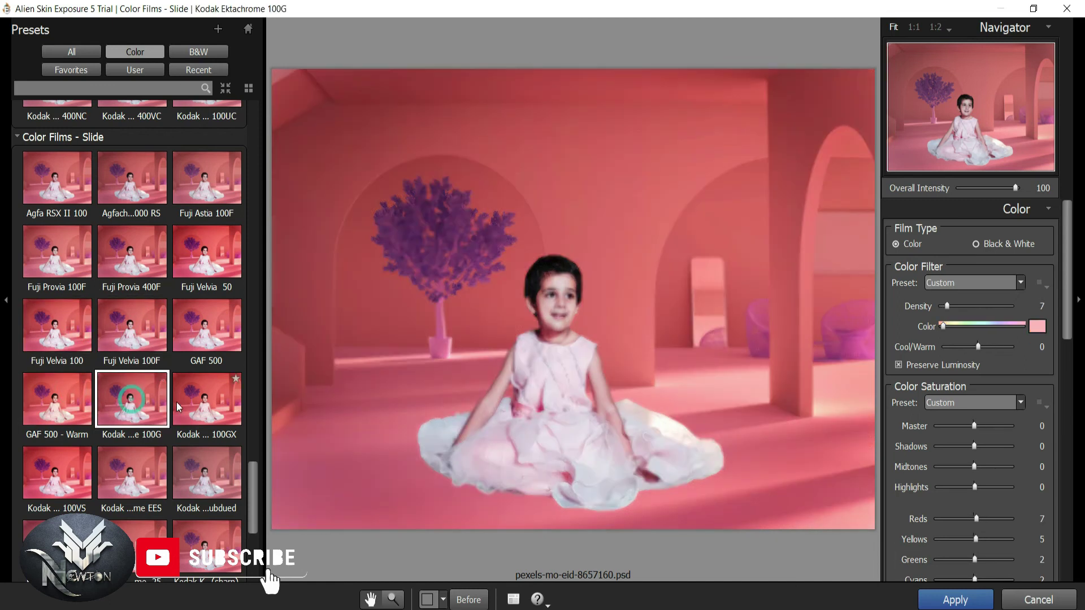
{"action": "left_click", "coordinate": [178, 401]}
{"action": "scroll", "coordinate": [164, 358], "scroll_direction": "down", "scroll_amount": 5}
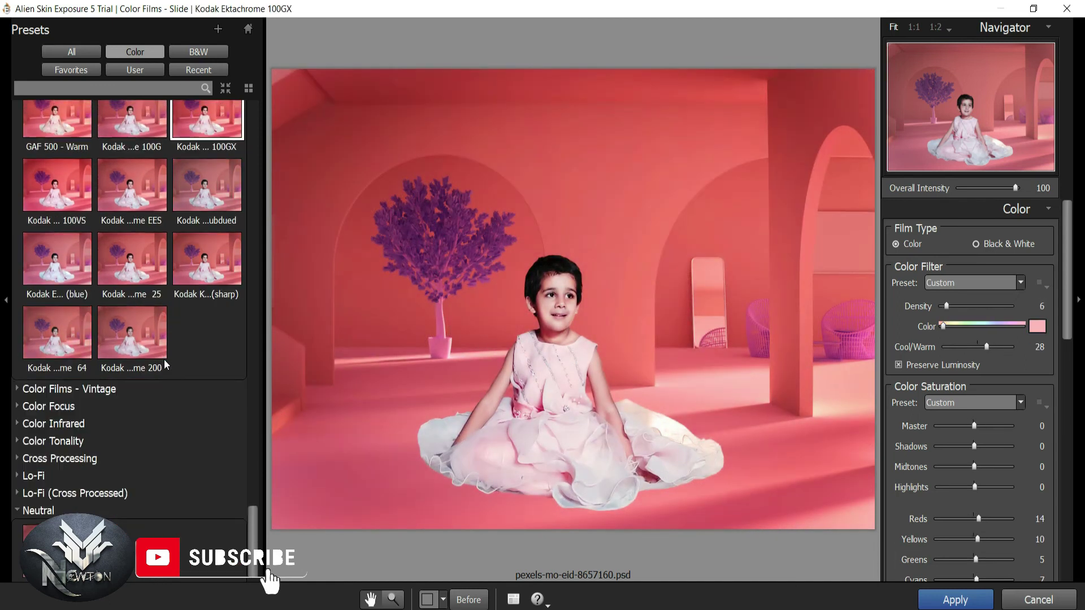
Step: Open Color Films - Vintage and preview the Kodachrome 35mm (1936-1962) look
{"action": "left_click", "coordinate": [127, 367]}
{"action": "scroll", "coordinate": [113, 362], "scroll_direction": "down", "scroll_amount": 5}
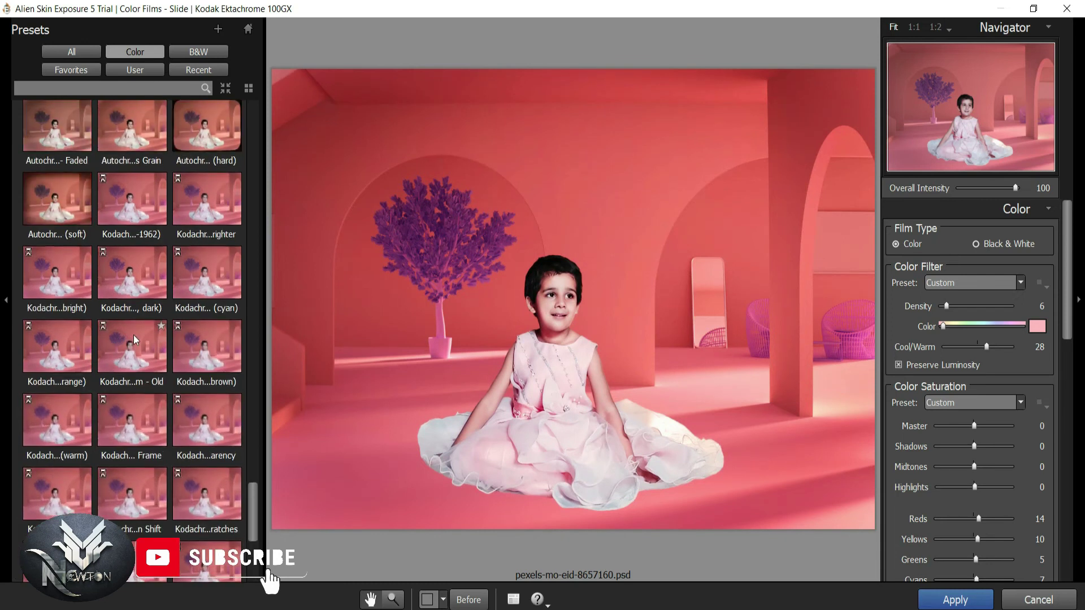
{"action": "left_click", "coordinate": [124, 212]}
Step: Preview a vintage photo frame border and the Misc - Hand Colored look
{"action": "left_click", "coordinate": [135, 423]}
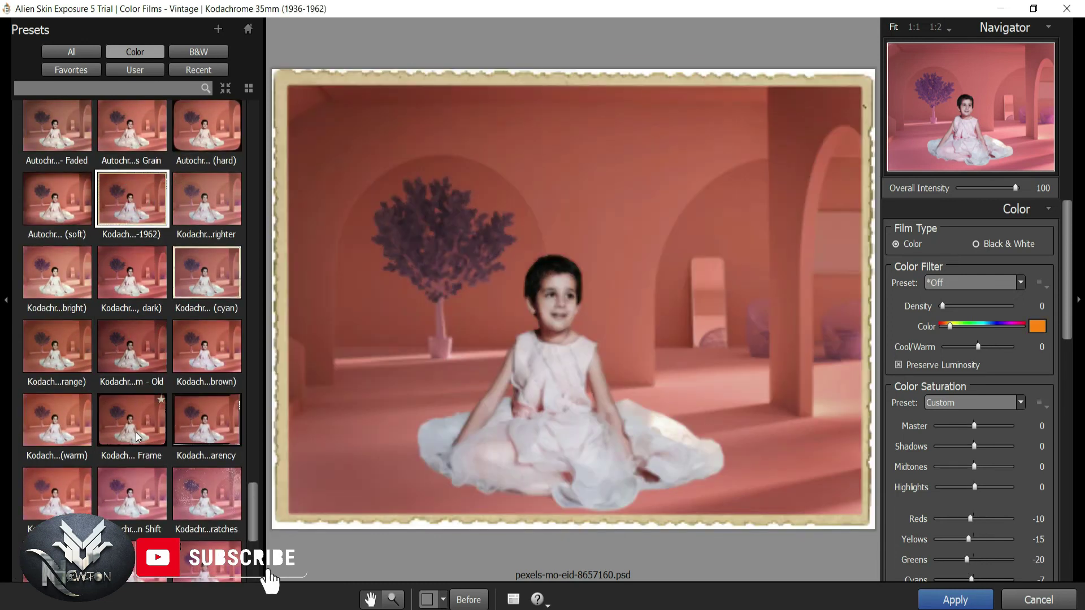
{"action": "scroll", "coordinate": [154, 334], "scroll_direction": "down", "scroll_amount": 5}
{"action": "left_click", "coordinate": [59, 337]}
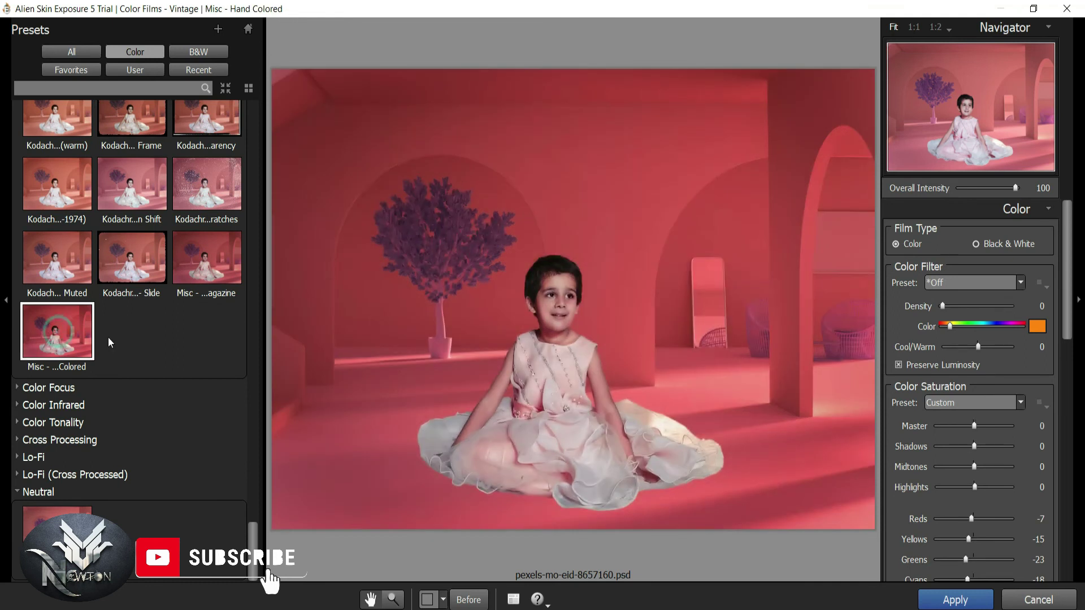
Step: Expand the Color Focus, Color Infrared, Color Tonality and Cross Processing preset groups
{"action": "left_click", "coordinate": [57, 387]}
{"action": "scroll", "coordinate": [103, 394], "scroll_direction": "down", "scroll_amount": 1}
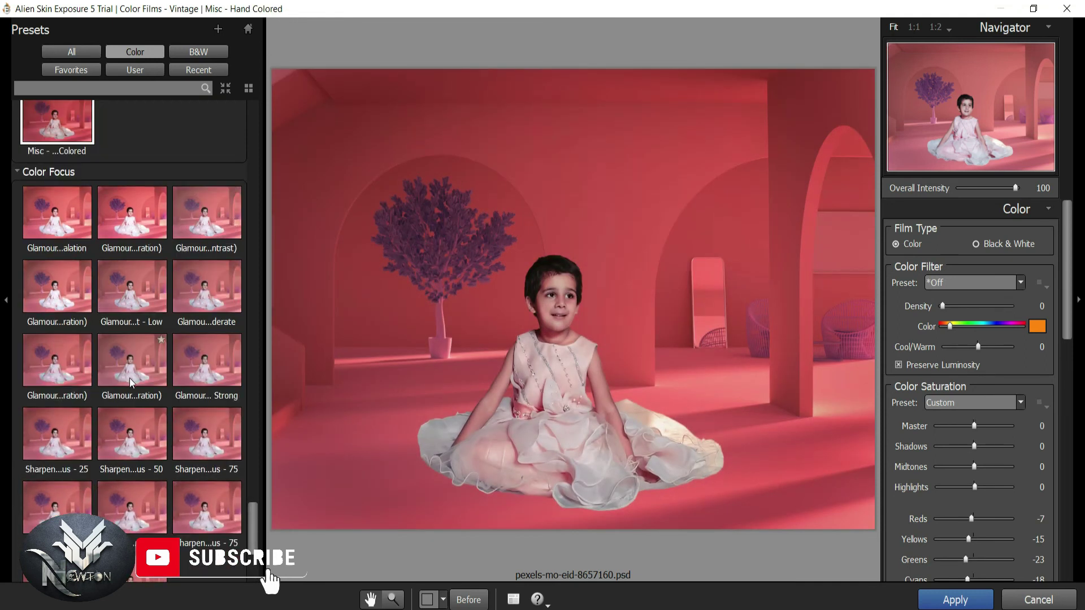
{"action": "scroll", "coordinate": [135, 382], "scroll_direction": "down", "scroll_amount": 4}
{"action": "left_click", "coordinate": [62, 421]}
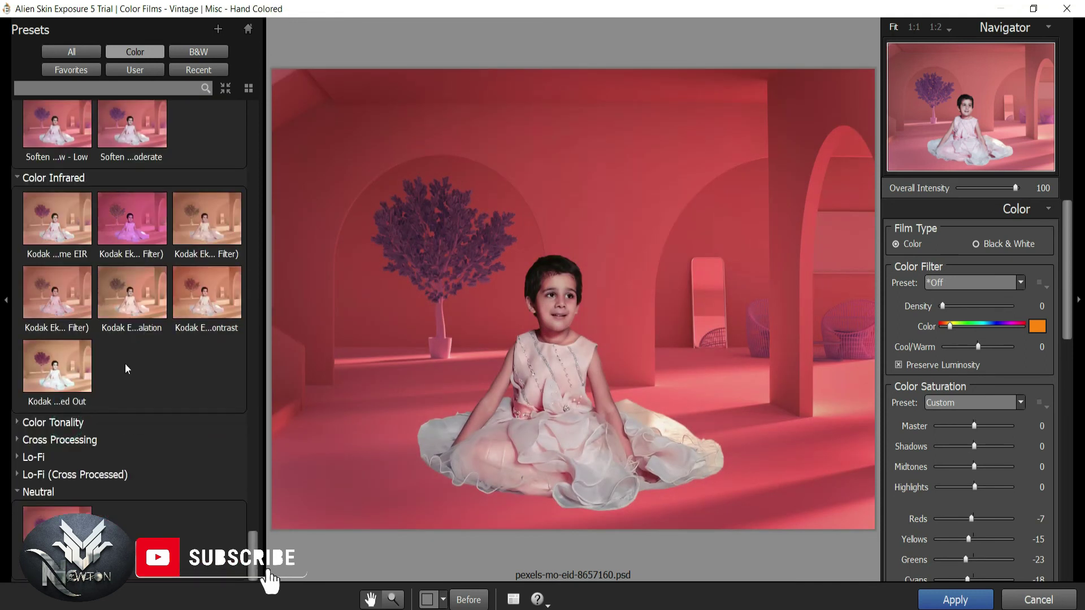
{"action": "left_click", "coordinate": [57, 422]}
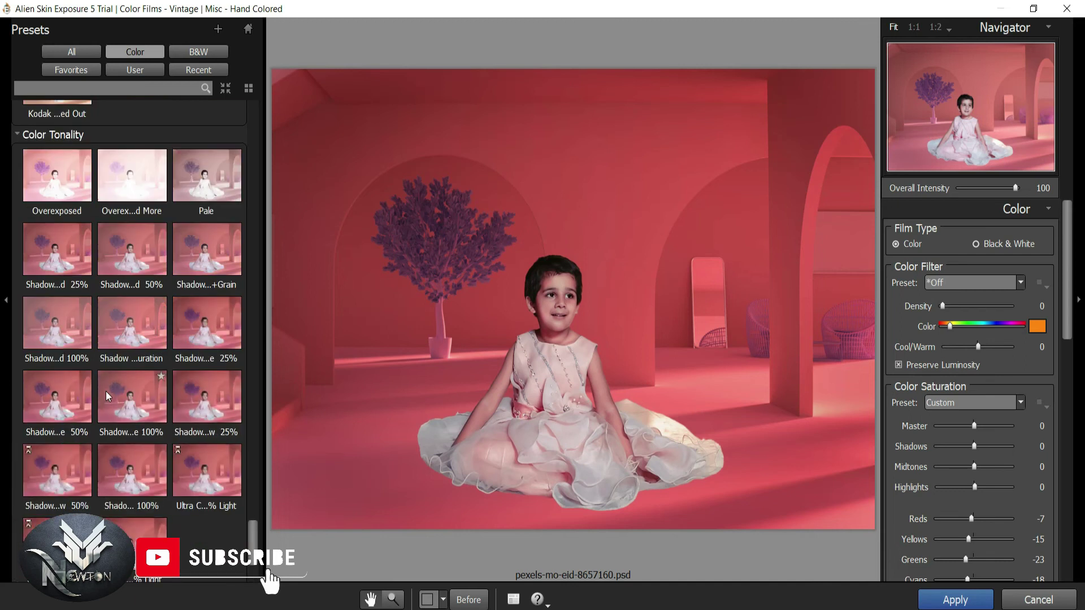
{"action": "scroll", "coordinate": [109, 401], "scroll_direction": "down", "scroll_amount": 3}
{"action": "left_click", "coordinate": [108, 440]}
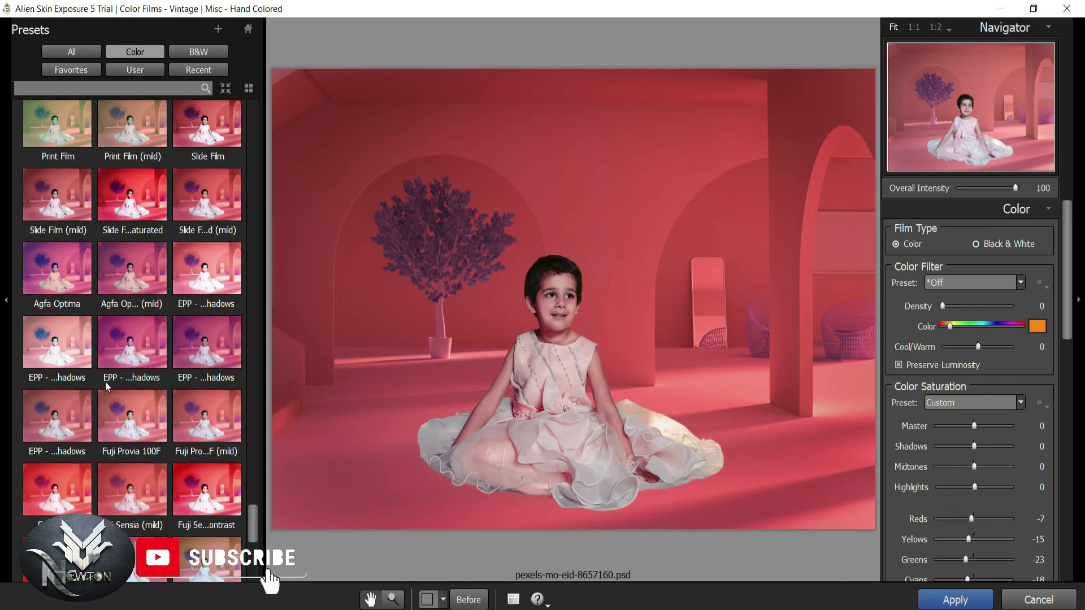
Step: Compare Slide Film Saturated and Sensia variants, settling on the Fuji Sensia cross-processed look
{"action": "left_click", "coordinate": [135, 209]}
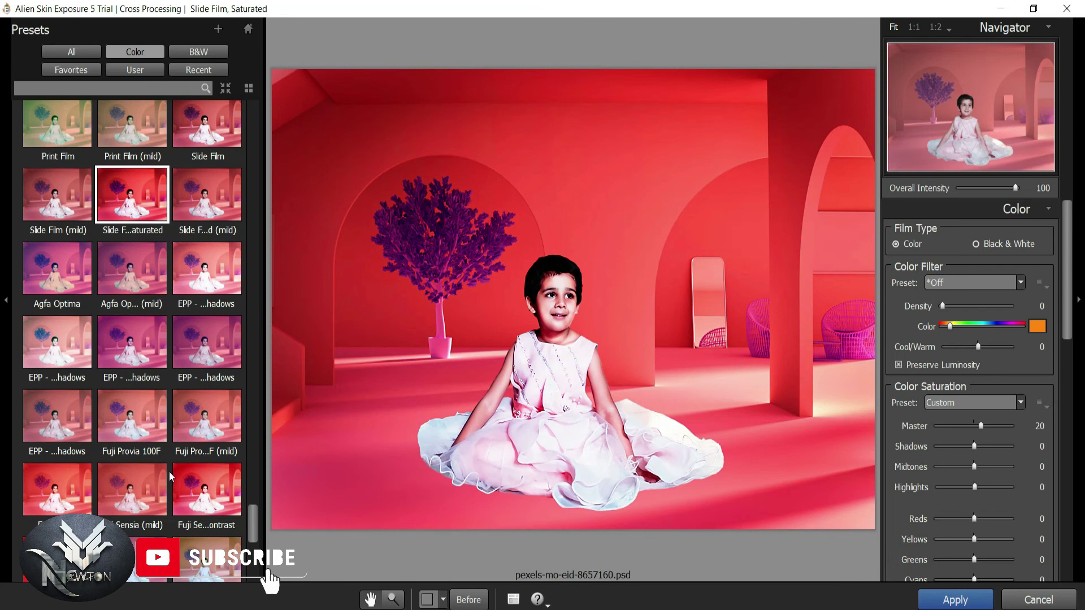
{"action": "left_click", "coordinate": [205, 483]}
{"action": "left_click", "coordinate": [137, 485]}
{"action": "left_click", "coordinate": [65, 487]}
{"action": "scroll", "coordinate": [144, 374], "scroll_direction": "down", "scroll_amount": 5}
{"action": "scroll", "coordinate": [100, 335], "scroll_direction": "down", "scroll_amount": 2}
{"action": "scroll", "coordinate": [107, 371], "scroll_direction": "down", "scroll_amount": 1}
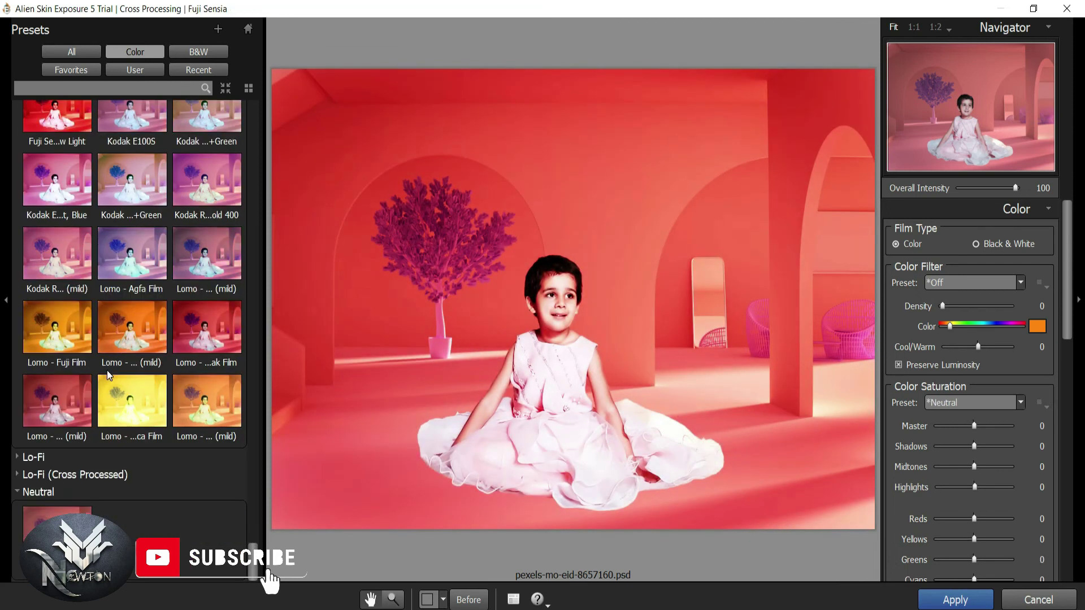
{"action": "left_click", "coordinate": [60, 459]}
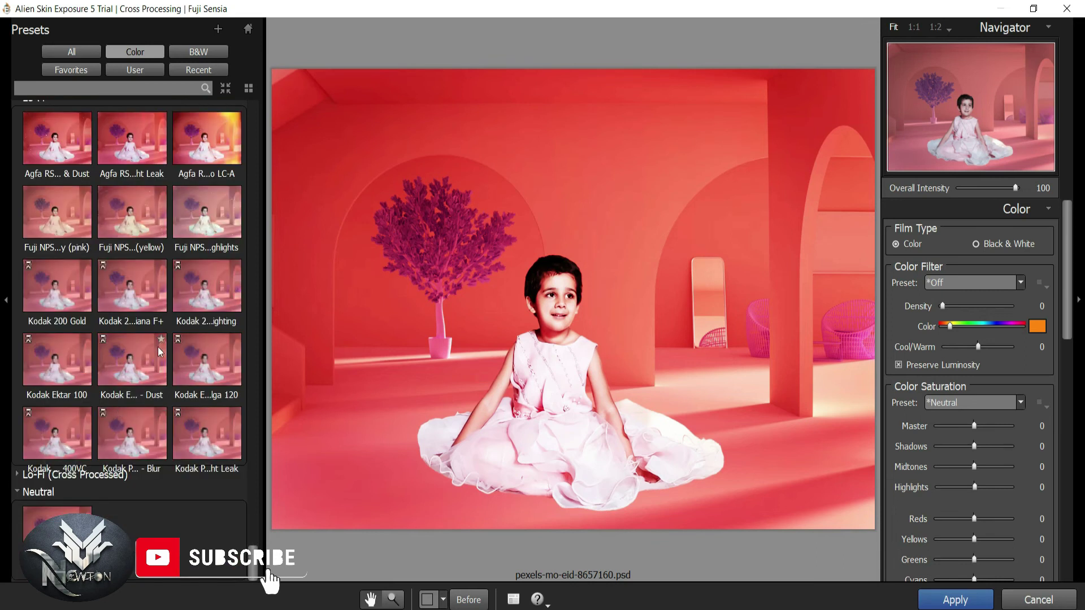
Step: Preview Lo-Fi looks: Lomo LC-A, Kodak 200 Gold, Ektar 100 Holga 120, Portra 400VC variants
{"action": "left_click", "coordinate": [215, 150]}
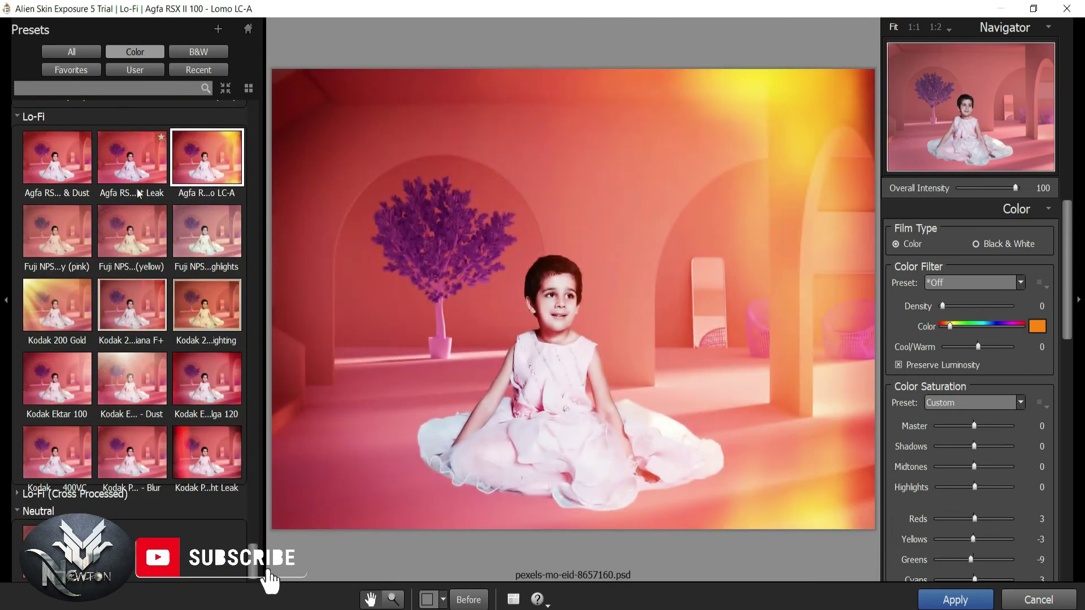
{"action": "left_click", "coordinate": [47, 293]}
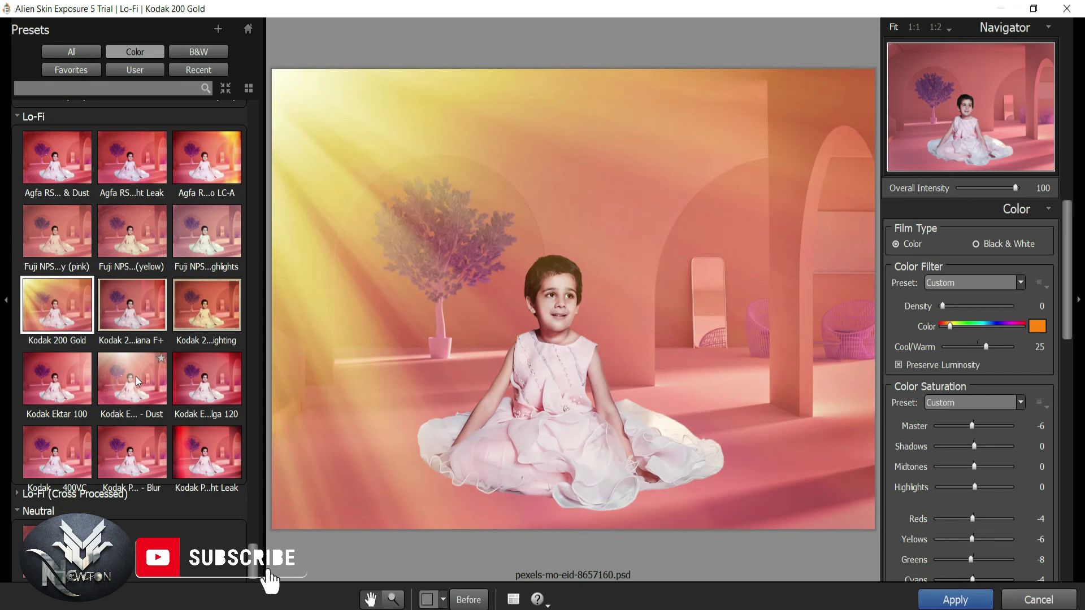
{"action": "left_click", "coordinate": [136, 378]}
{"action": "left_click", "coordinate": [208, 385]}
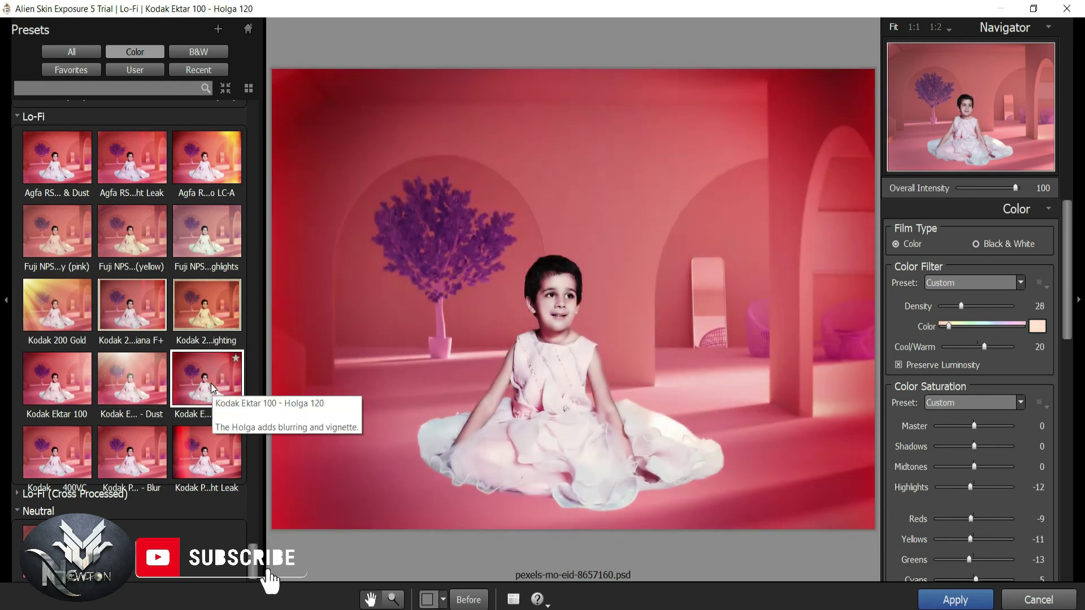
{"action": "left_click", "coordinate": [200, 458]}
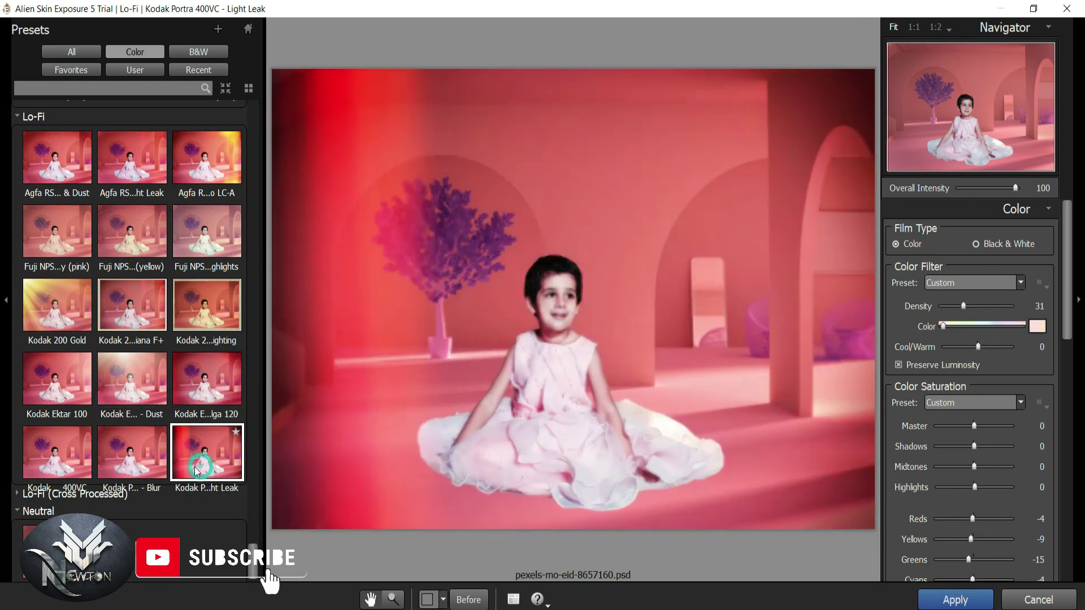
{"action": "left_click", "coordinate": [147, 458]}
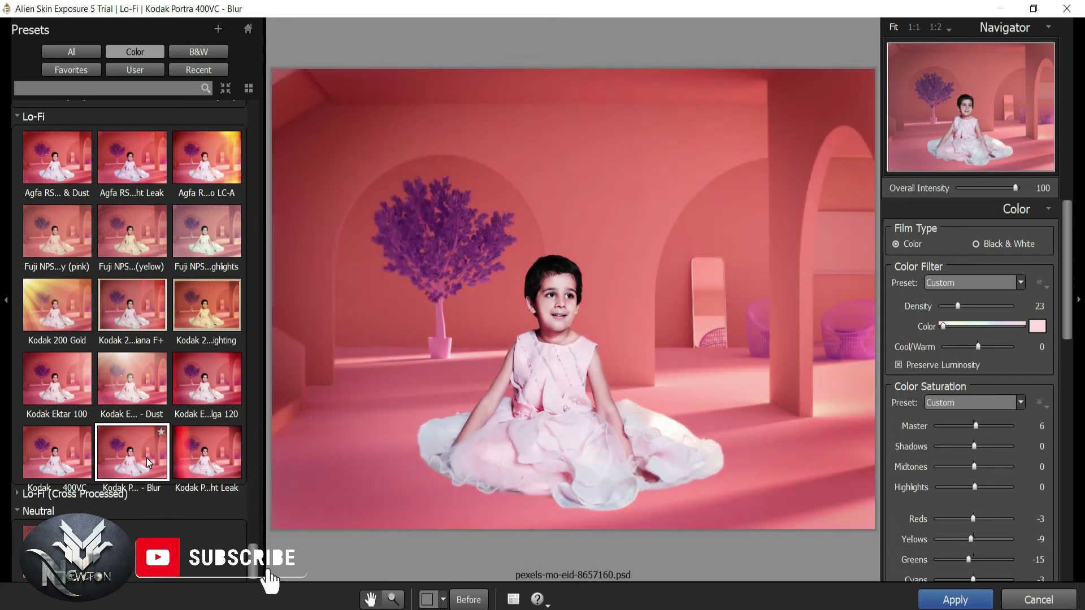
{"action": "left_click", "coordinate": [68, 461]}
Step: Scroll the preset list back up toward the Cinema group
{"action": "scroll", "coordinate": [68, 503], "scroll_direction": "down", "scroll_amount": 1}
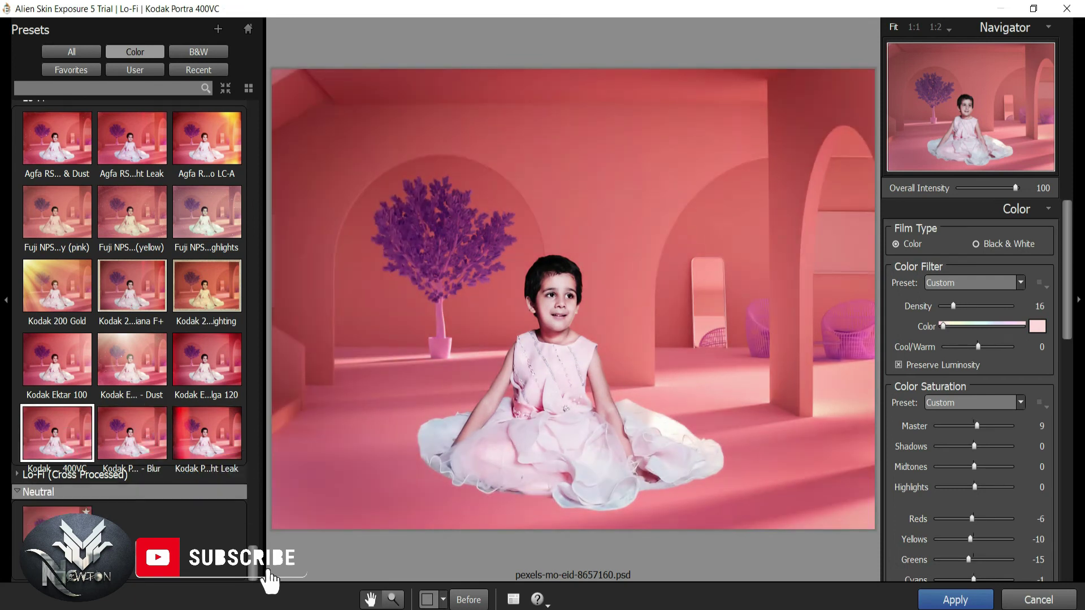
{"action": "scroll", "coordinate": [85, 429], "scroll_direction": "up", "scroll_amount": 5}
{"action": "scroll", "coordinate": [84, 430], "scroll_direction": "up", "scroll_amount": 5}
{"action": "scroll", "coordinate": [84, 429], "scroll_direction": "up", "scroll_amount": 5}
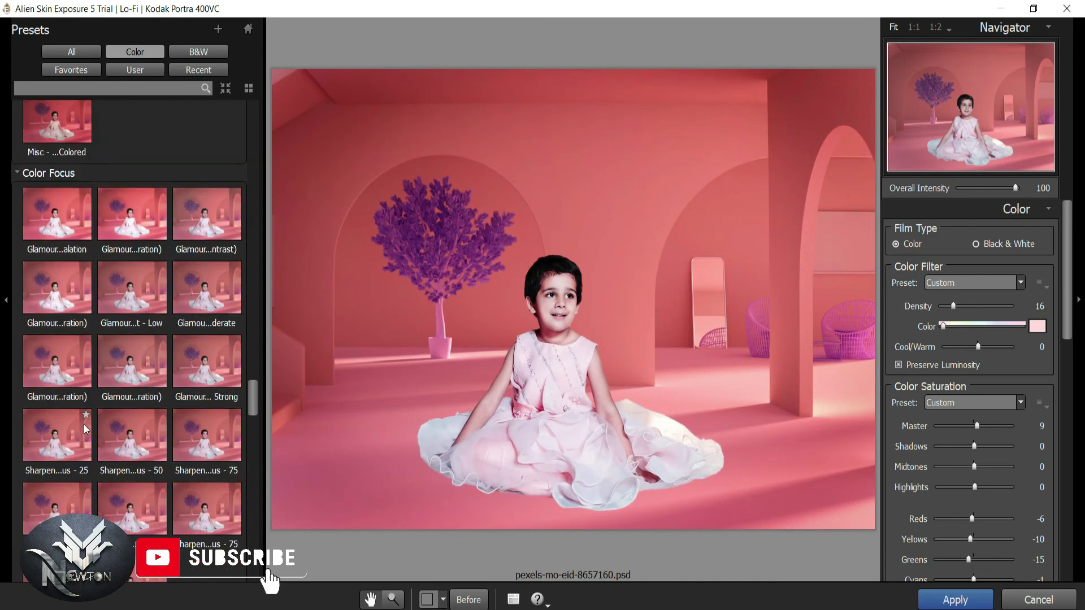
{"action": "scroll", "coordinate": [85, 429], "scroll_direction": "up", "scroll_amount": 5}
{"action": "scroll", "coordinate": [85, 430], "scroll_direction": "up", "scroll_amount": 5}
{"action": "scroll", "coordinate": [85, 429], "scroll_direction": "up", "scroll_amount": 5}
{"action": "scroll", "coordinate": [84, 430], "scroll_direction": "up", "scroll_amount": 5}
{"action": "scroll", "coordinate": [85, 429], "scroll_direction": "up", "scroll_amount": 5}
{"action": "scroll", "coordinate": [85, 429], "scroll_direction": "up", "scroll_amount": 3}
Step: Compare Summer Blockbuster (+saturation), Summer Blockbuster (glow) and Technicolor cinema looks
{"action": "left_click", "coordinate": [215, 300]}
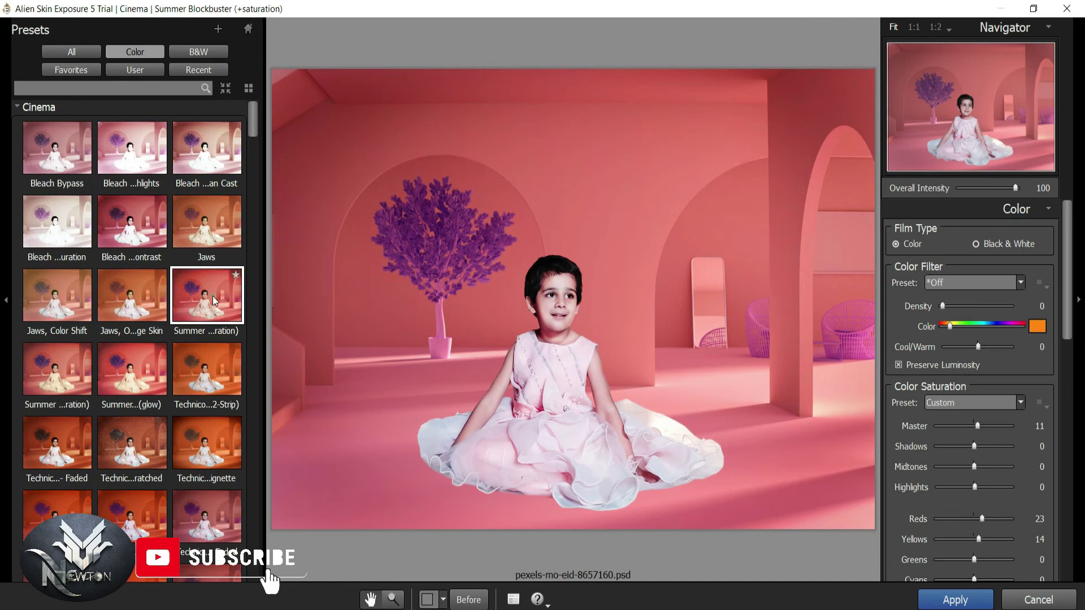
{"action": "left_click", "coordinate": [195, 371]}
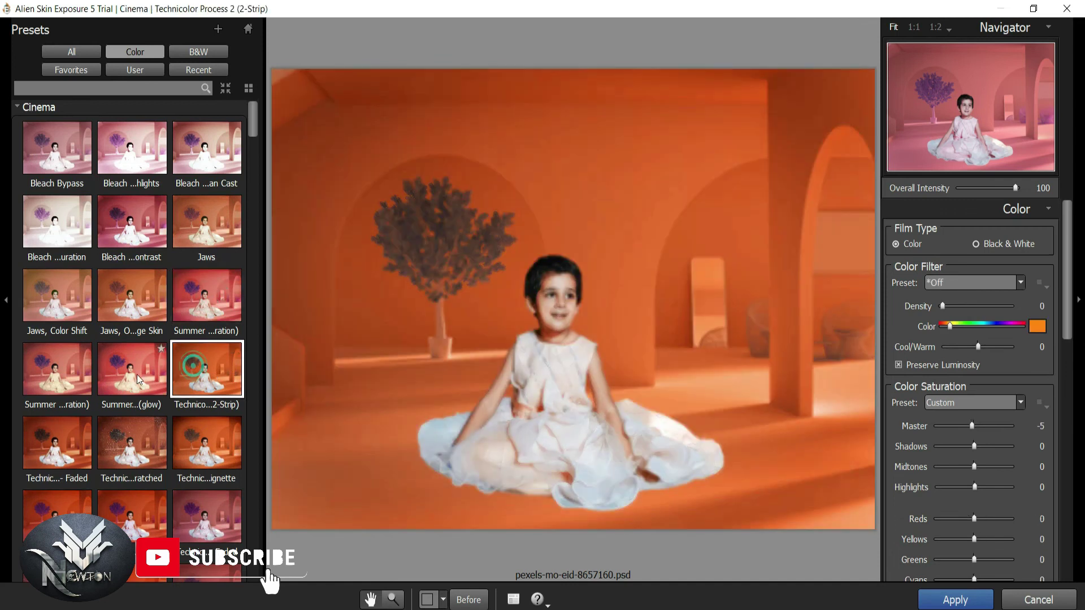
{"action": "left_click", "coordinate": [136, 369]}
{"action": "scroll", "coordinate": [161, 371], "scroll_direction": "down", "scroll_amount": 2}
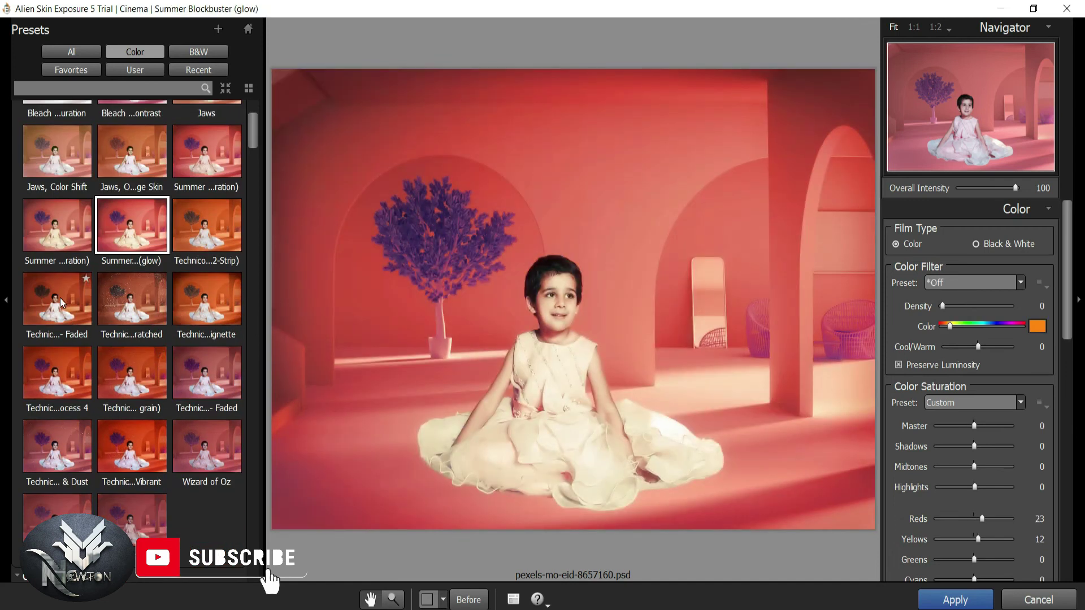
{"action": "left_click", "coordinate": [127, 373]}
{"action": "scroll", "coordinate": [127, 372], "scroll_direction": "down", "scroll_amount": 5}
Step: Preview Golden Hour - Pink and lower its Density to soften the tint
{"action": "left_click", "coordinate": [127, 387]}
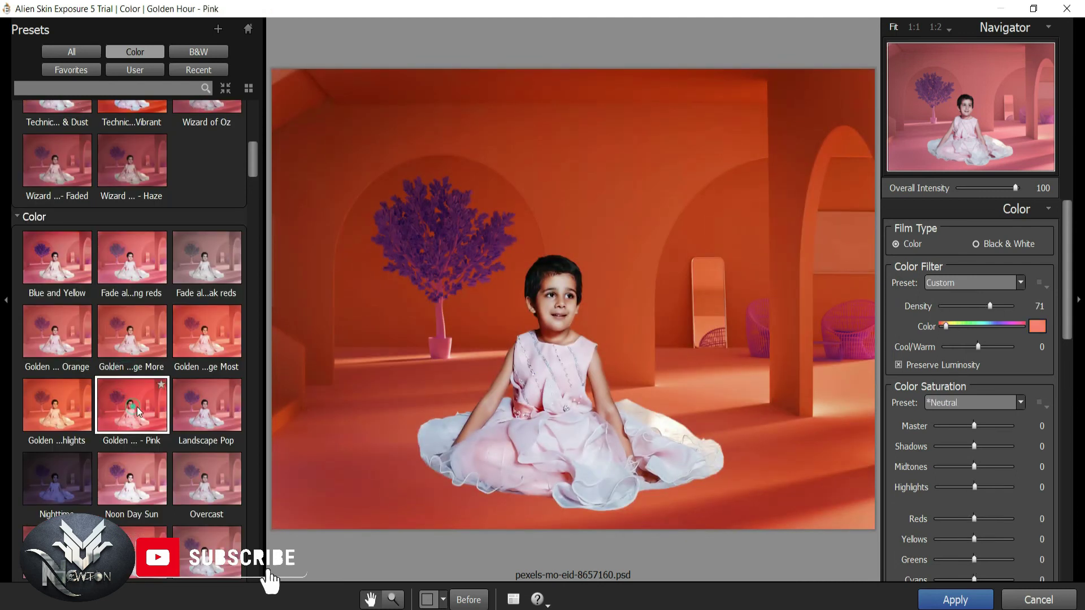
{"action": "scroll", "coordinate": [130, 395], "scroll_direction": "down", "scroll_amount": 5}
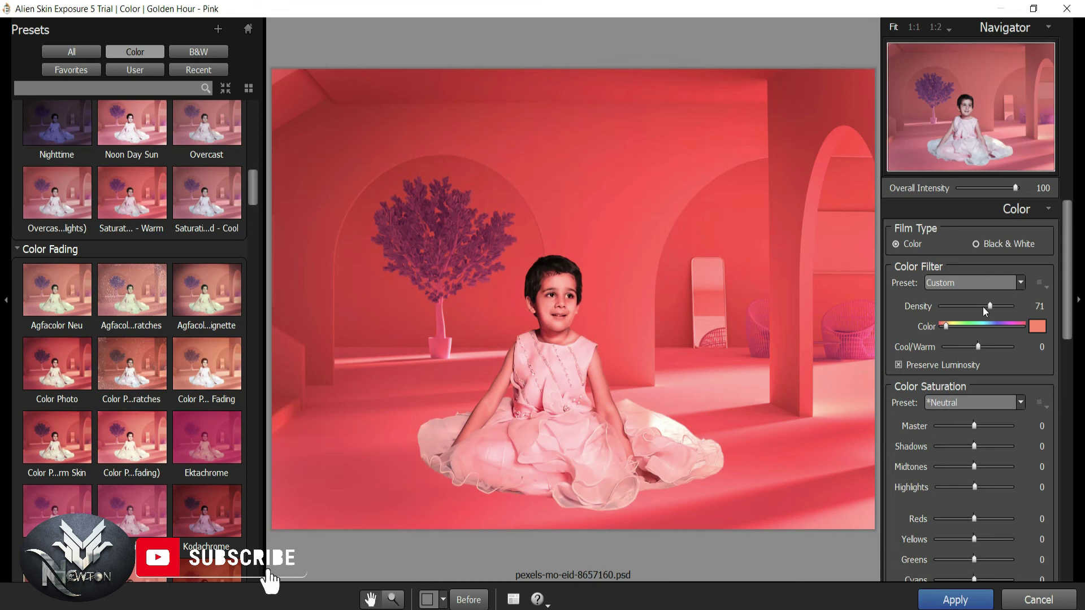
{"action": "left_click_drag", "start_coordinate": [983, 307], "coordinate": [977, 311]}
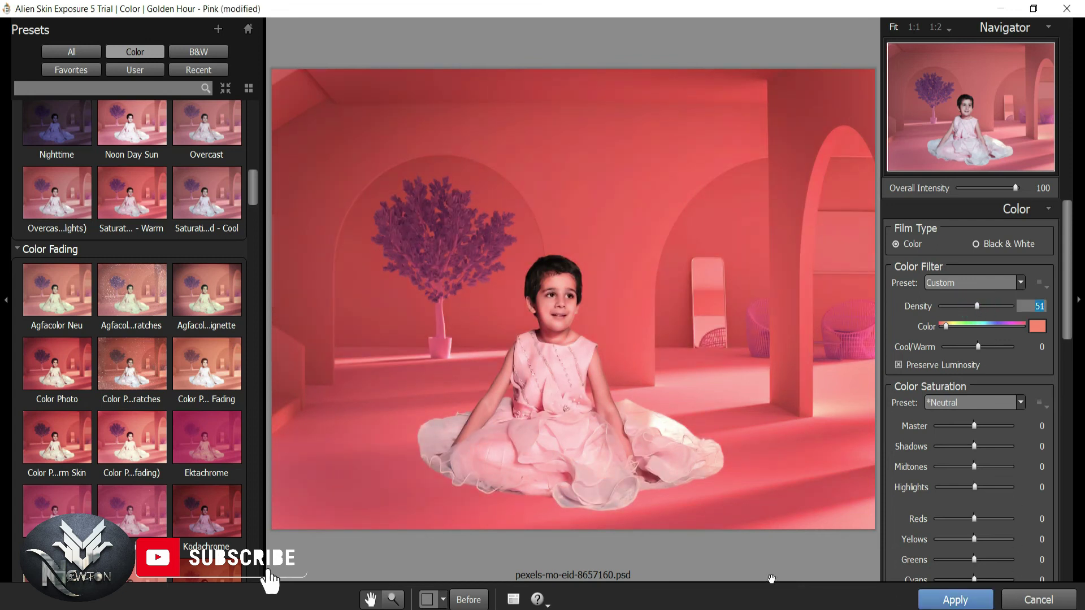
{"action": "scroll", "coordinate": [137, 439], "scroll_direction": "down", "scroll_amount": 5}
{"action": "scroll", "coordinate": [138, 442], "scroll_direction": "down", "scroll_amount": 5}
{"action": "scroll", "coordinate": [138, 442], "scroll_direction": "down", "scroll_amount": 5}
Step: Compare Portra 160NC and Ektachrome 100GX, then apply Kodak Ektachrome 100G
{"action": "left_click", "coordinate": [139, 388]}
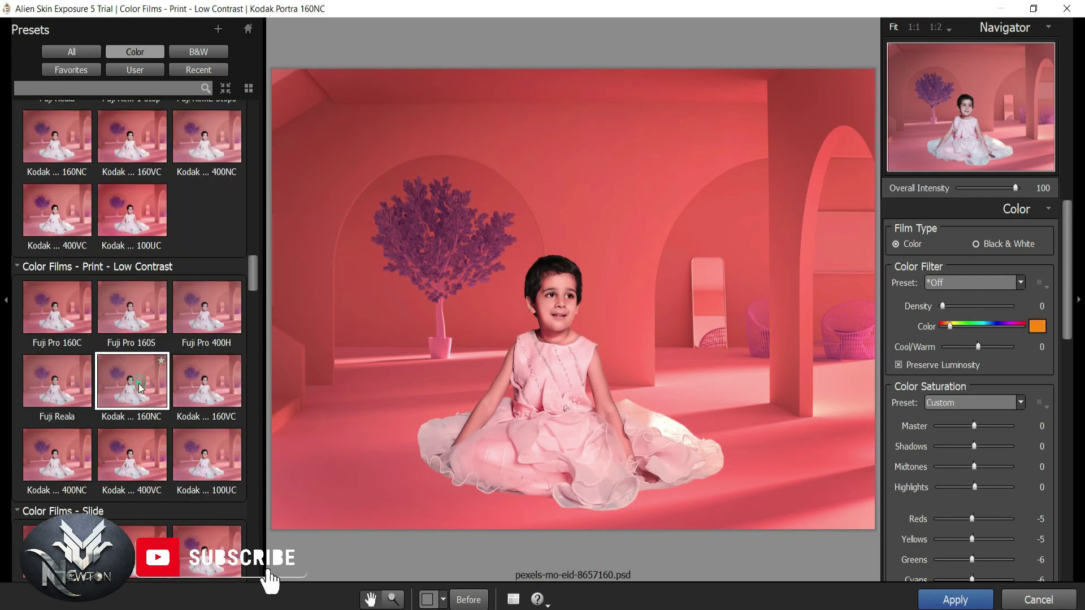
{"action": "left_click", "coordinate": [144, 443]}
{"action": "scroll", "coordinate": [158, 443], "scroll_direction": "down", "scroll_amount": 5}
{"action": "left_click", "coordinate": [183, 428]}
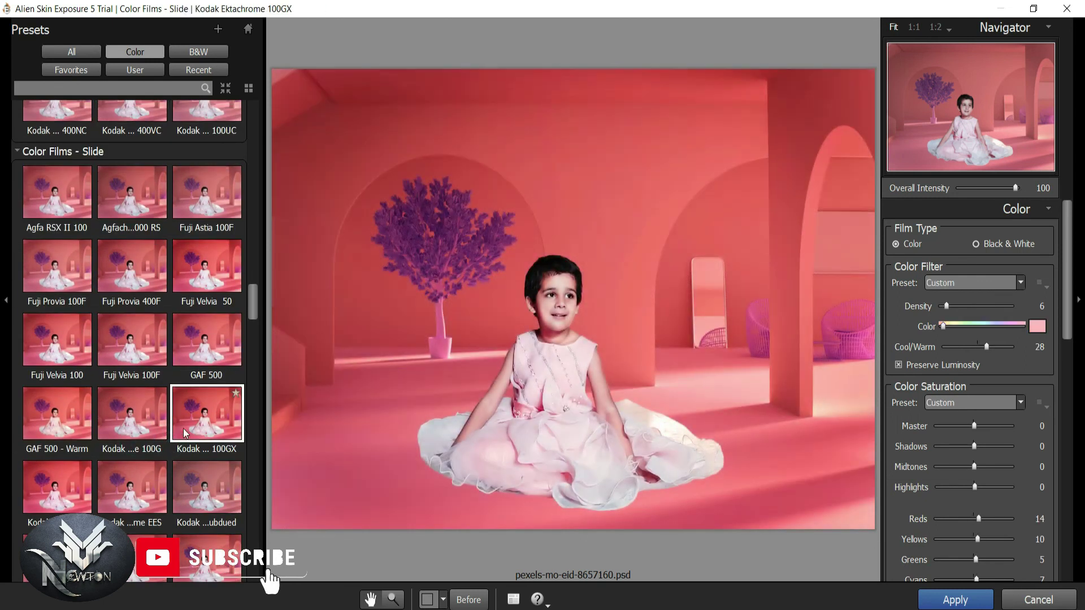
{"action": "left_click", "coordinate": [135, 428]}
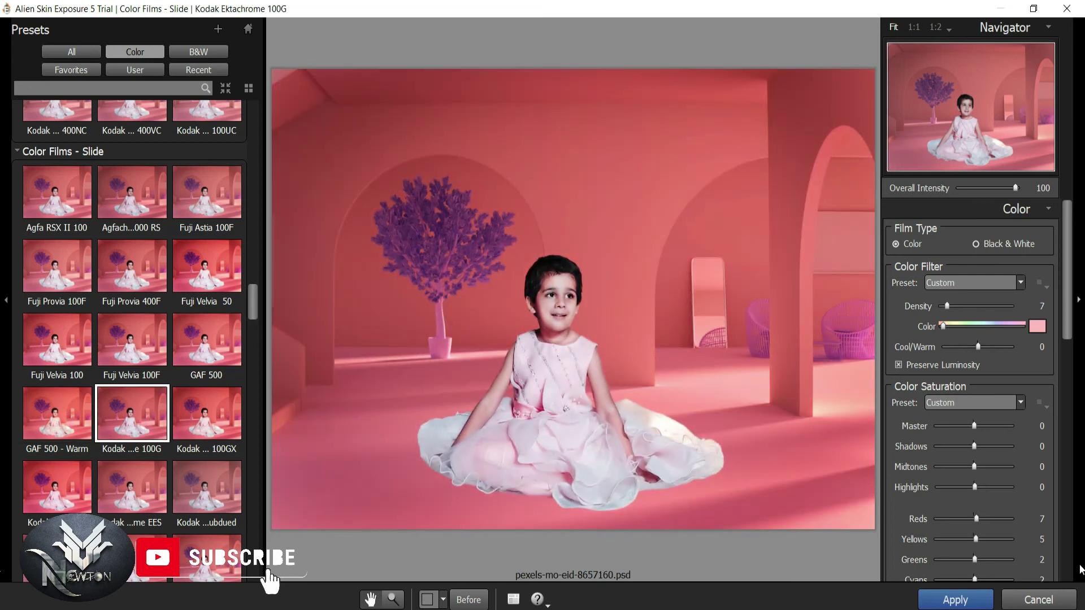
{"action": "left_click", "coordinate": [965, 599]}
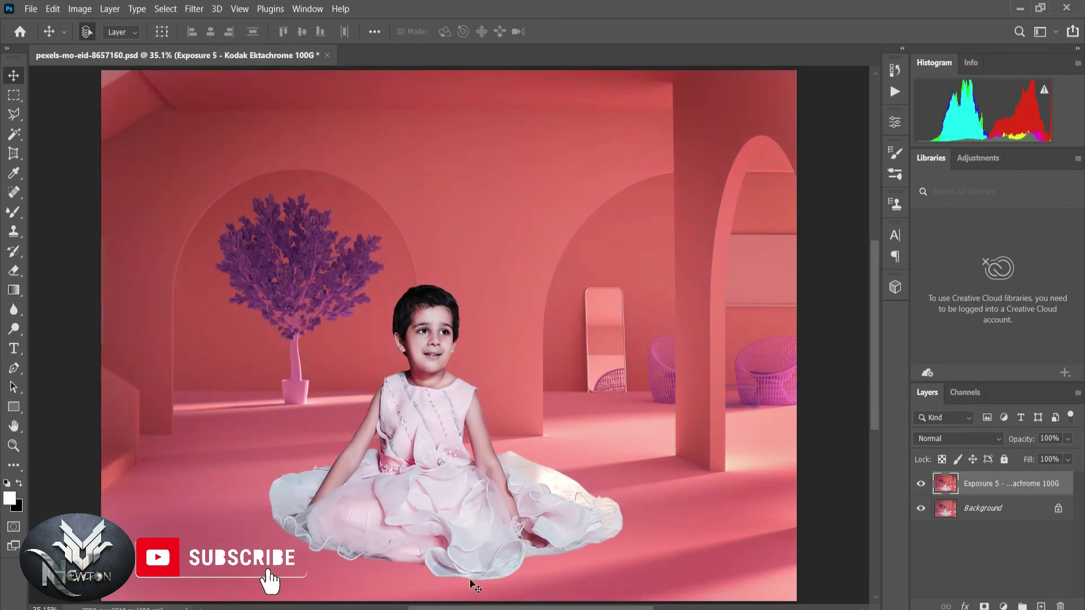
Step: Paint a faint soft shadow along the dress hem on the 7% layer
{"action": "right_click", "coordinate": [14, 213]}
{"action": "left_click", "coordinate": [63, 211]}
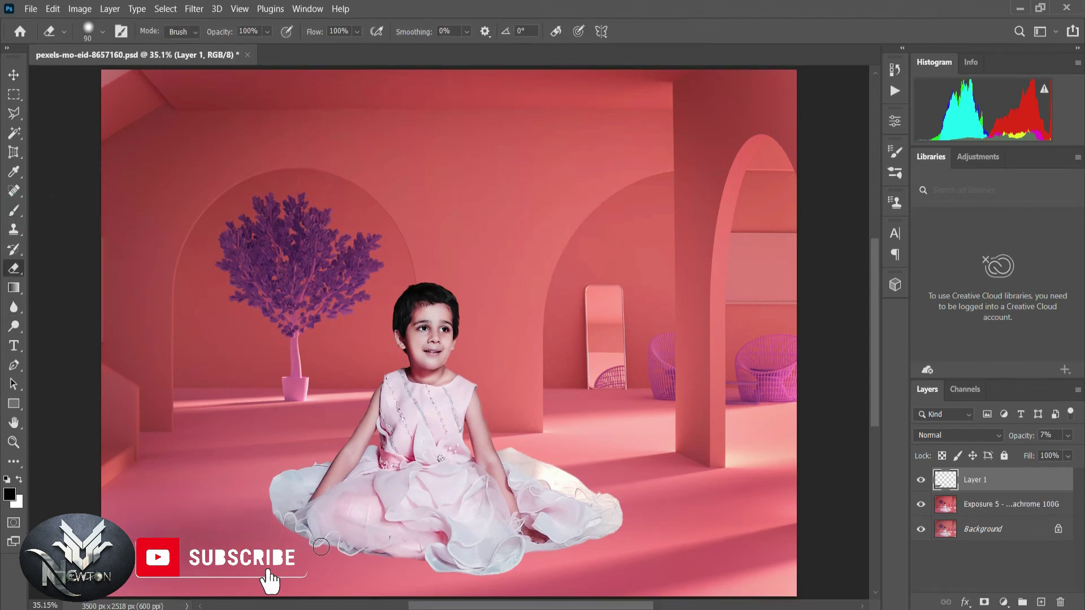
{"action": "left_click", "coordinate": [14, 210]}
{"action": "key", "text": "p"}
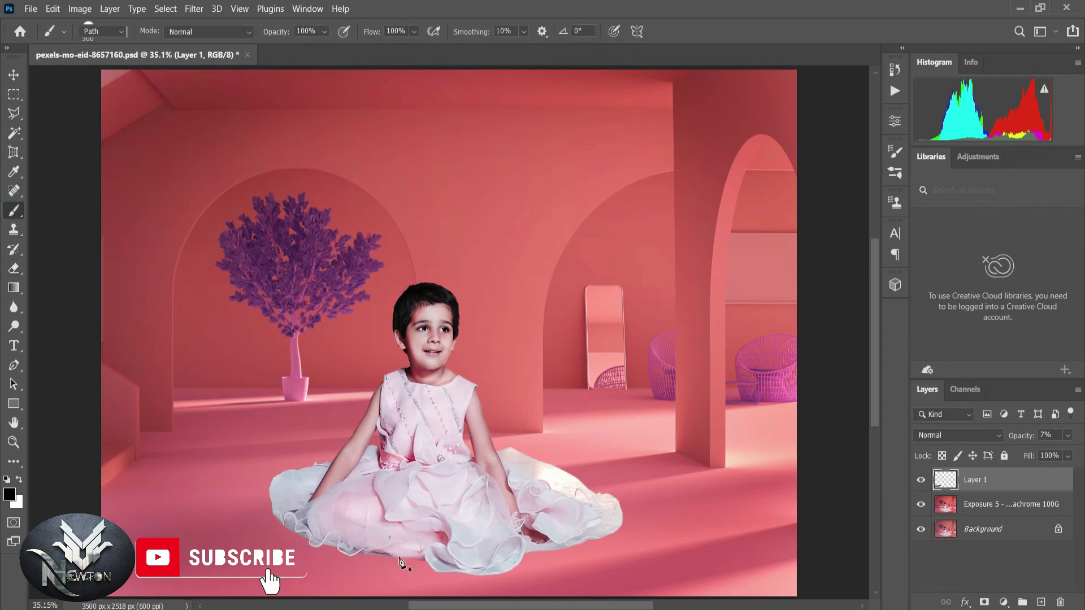
{"action": "left_click", "coordinate": [14, 210]}
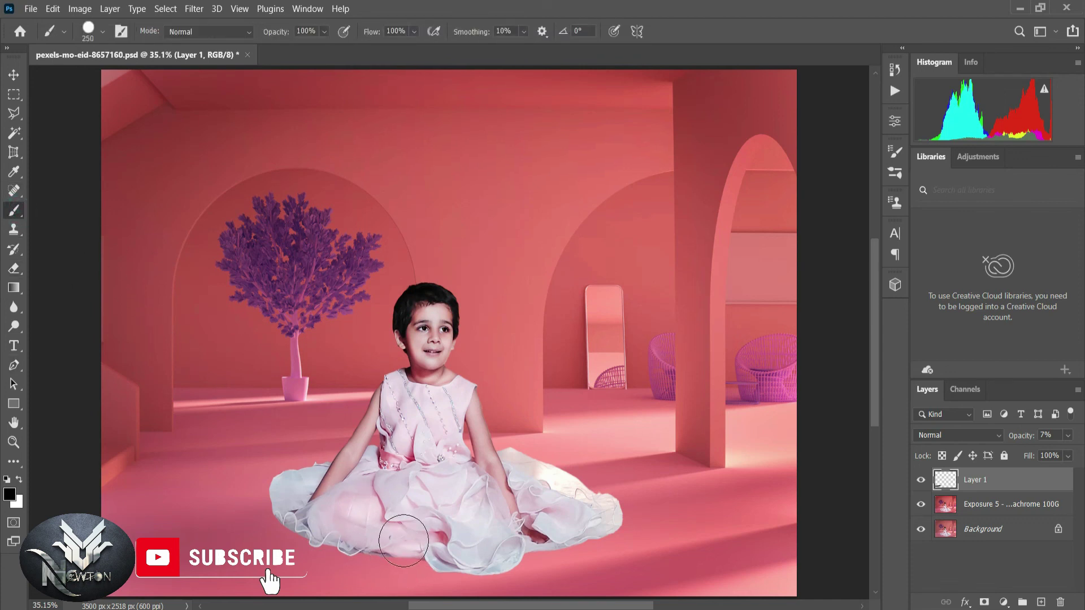
{"action": "left_click_drag", "start_coordinate": [390, 553], "coordinate": [313, 546]}
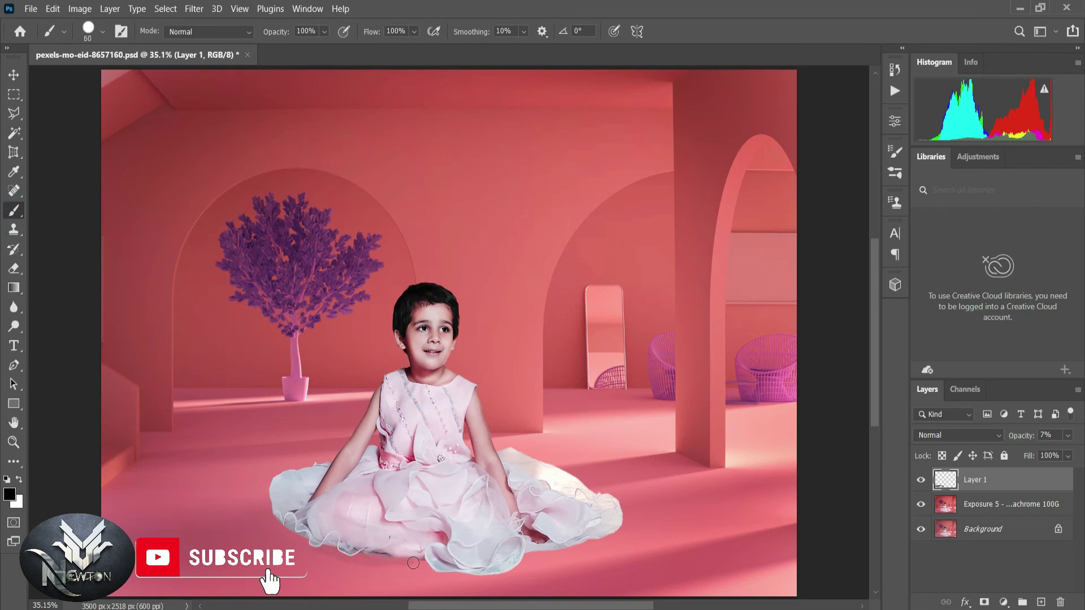
{"action": "key", "text": "bracketright"}
{"action": "left_click_drag", "start_coordinate": [423, 563], "coordinate": [316, 551]}
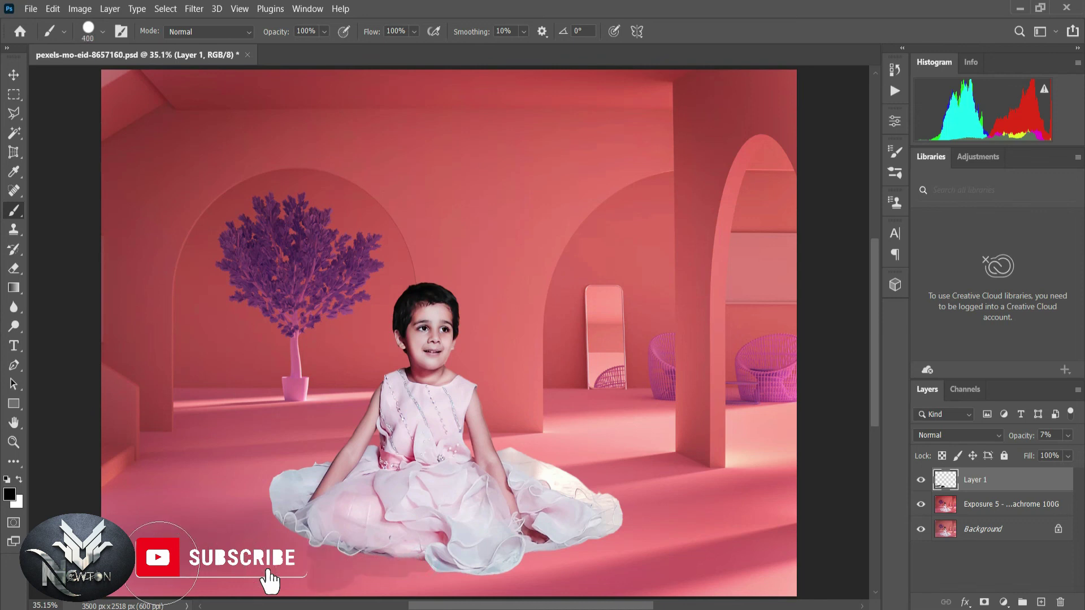
Step: Erase the excess shadow to the left of the skirt
{"action": "key", "text": "bracketright"}
{"action": "key", "text": "bracketright"}
{"action": "key", "text": "bracketright"}
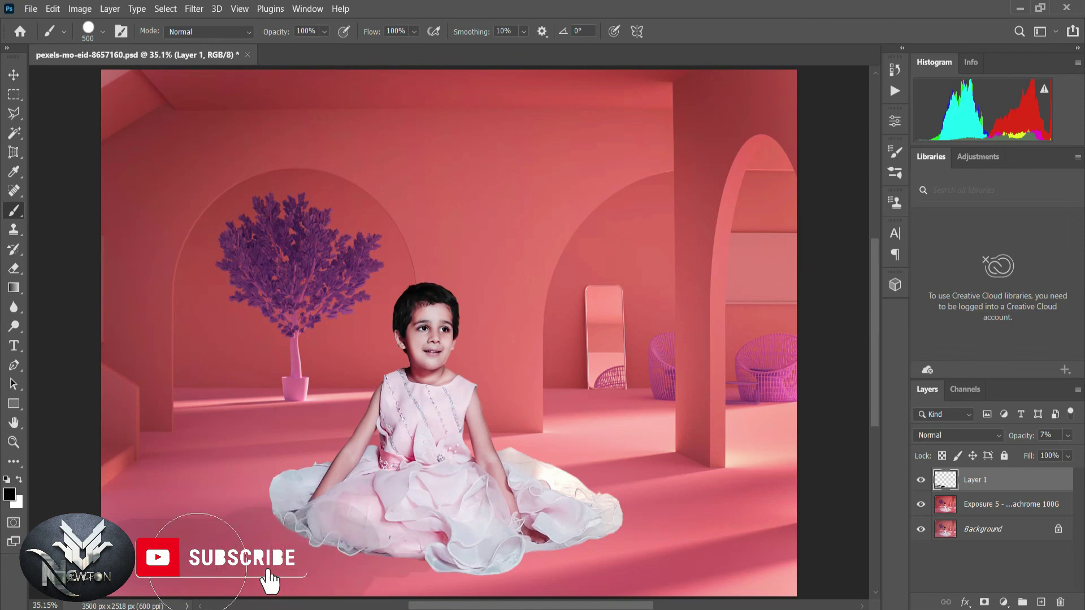
{"action": "left_click", "coordinate": [14, 267]}
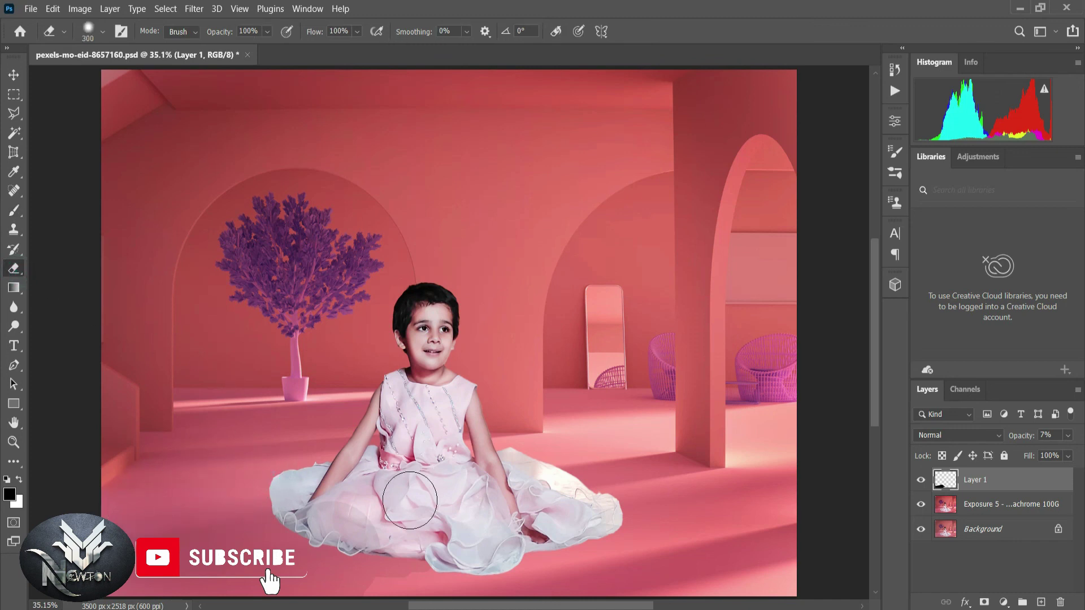
{"action": "mouse_move", "coordinate": [388, 497]}
{"action": "left_mouse_down"}
{"action": "mouse_move", "coordinate": [359, 507]}
{"action": "mouse_move", "coordinate": [408, 593]}
{"action": "left_mouse_up"}
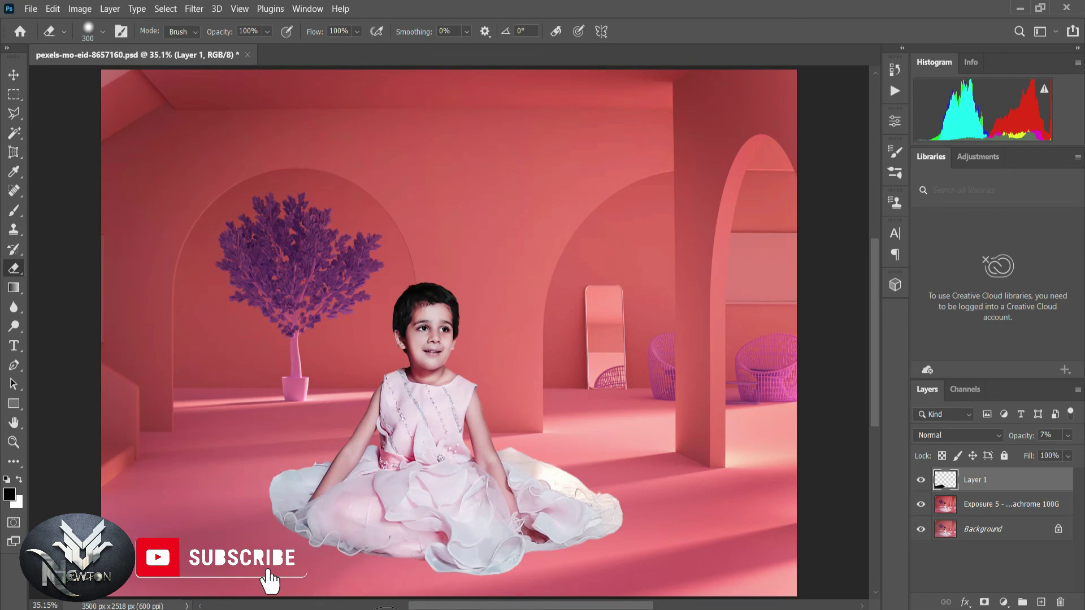
{"action": "left_click", "coordinate": [15, 75]}
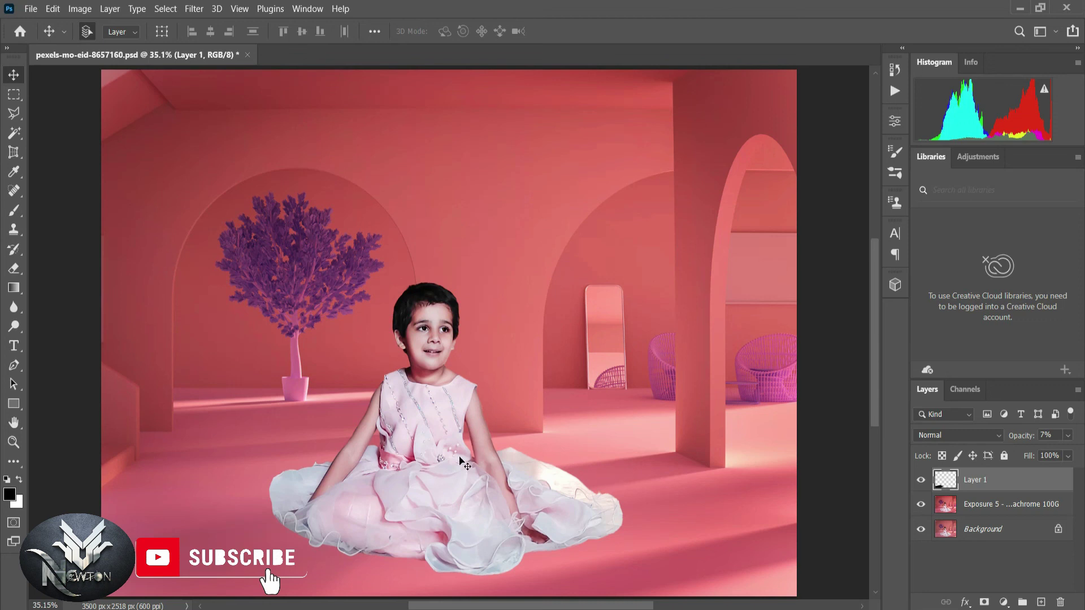
Step: Scroll the Layers panel to check Layer 1 sits above Exposure 5 at 7%
{"action": "scroll", "coordinate": [432, 415], "scroll_direction": "up", "scroll_amount": 3}
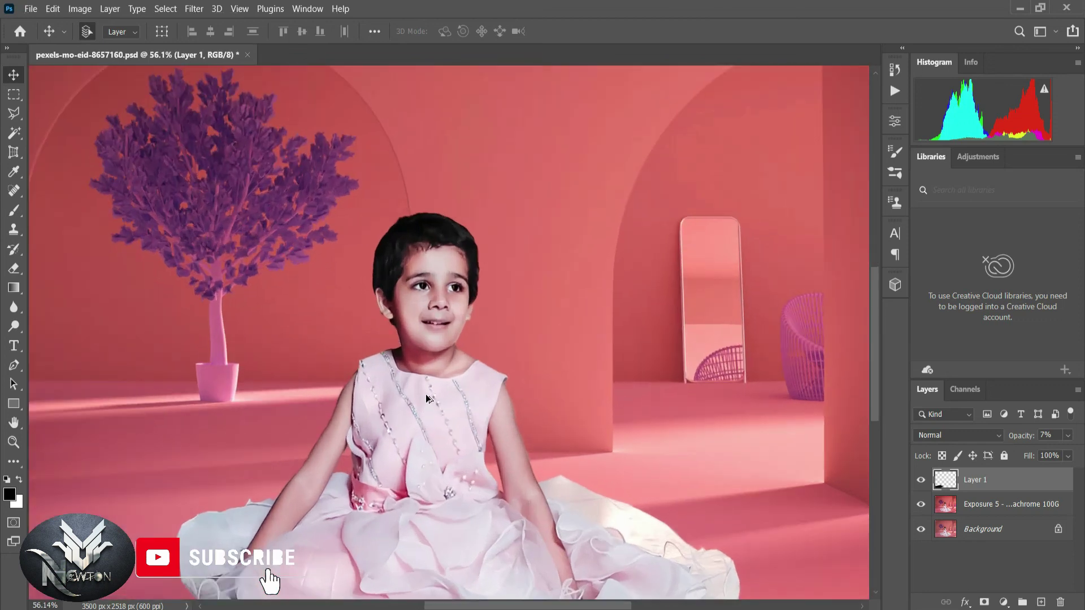
{"action": "scroll", "coordinate": [426, 399], "scroll_direction": "down", "scroll_amount": 1}
{"action": "scroll", "coordinate": [426, 399], "scroll_direction": "down", "scroll_amount": 1}
{"action": "scroll", "coordinate": [427, 399], "scroll_direction": "down", "scroll_amount": 1}
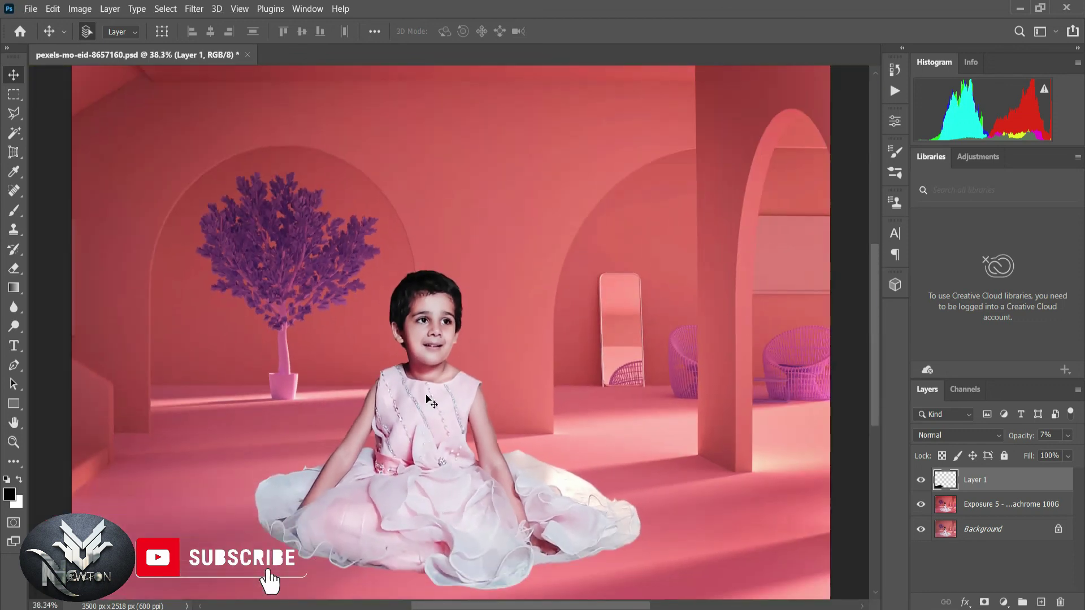
{"action": "scroll", "coordinate": [427, 399], "scroll_direction": "down", "scroll_amount": 1}
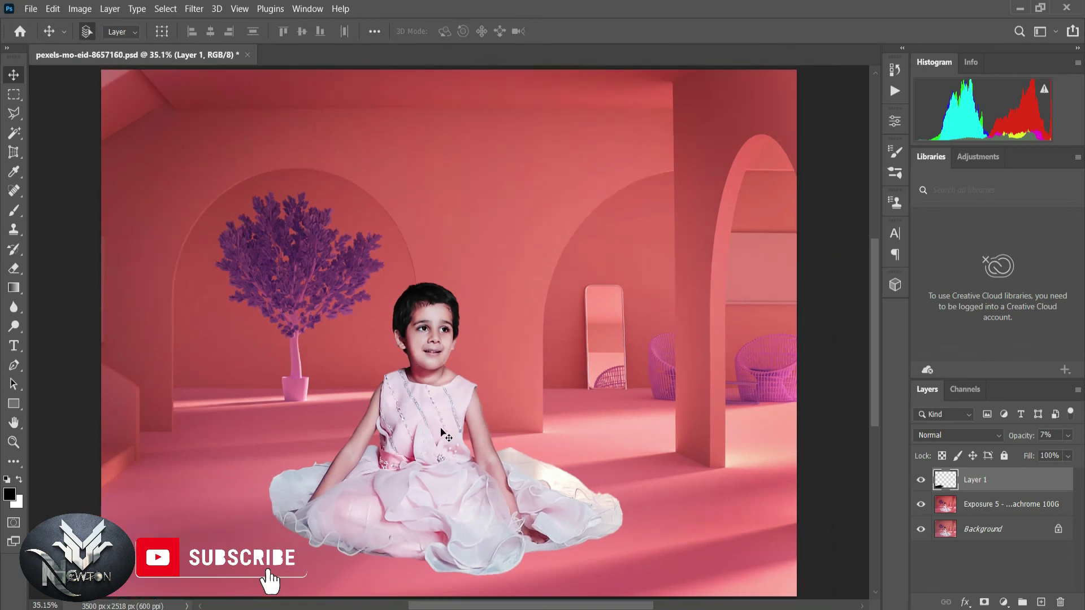
Step: Warp Layer 1's shadow, lifting its top edge and stretching the lower-right corner right
{"action": "key", "text": "ctrl+t"}
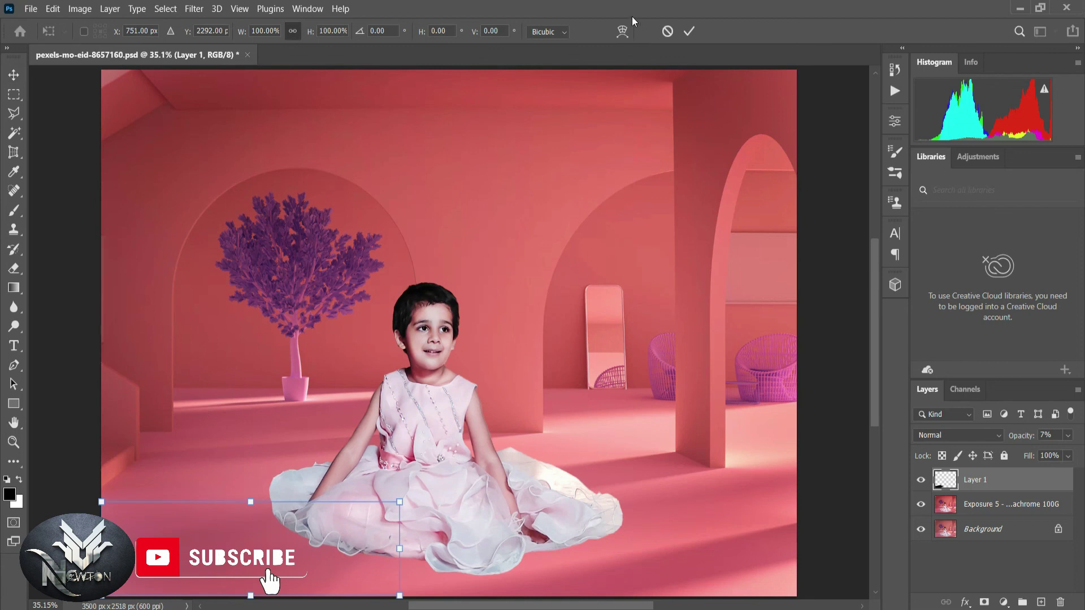
{"action": "left_click", "coordinate": [622, 31]}
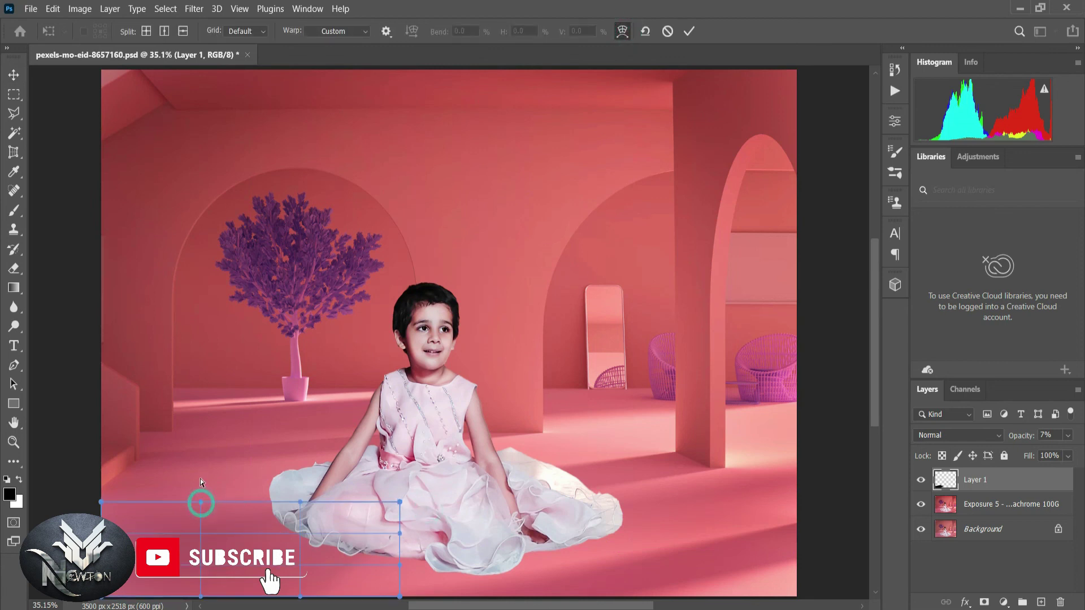
{"action": "left_click_drag", "start_coordinate": [201, 501], "coordinate": [193, 456]}
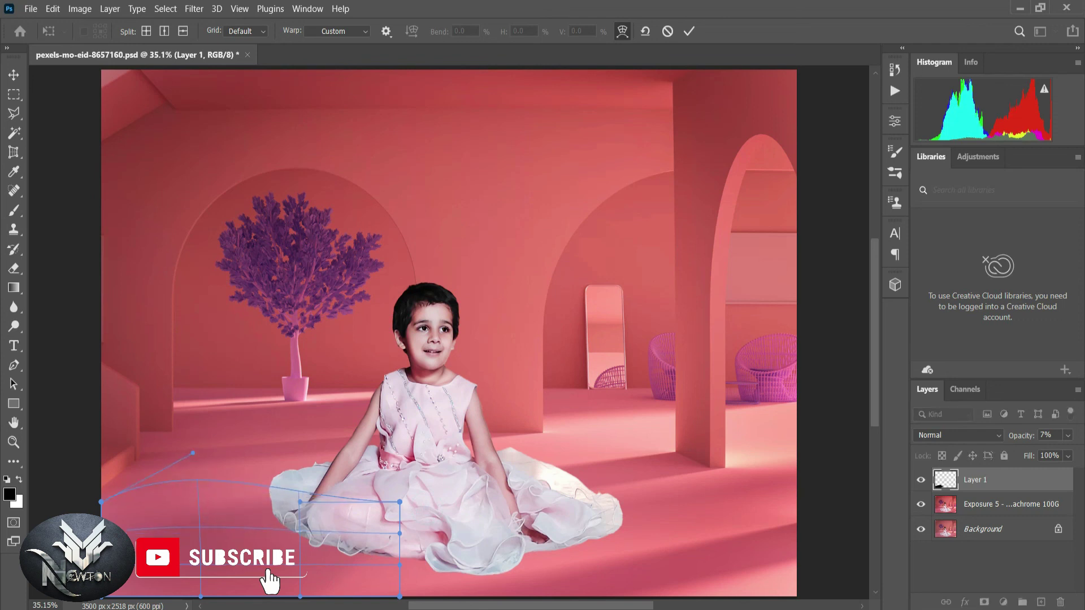
{"action": "left_click_drag", "start_coordinate": [400, 596], "coordinate": [478, 596]}
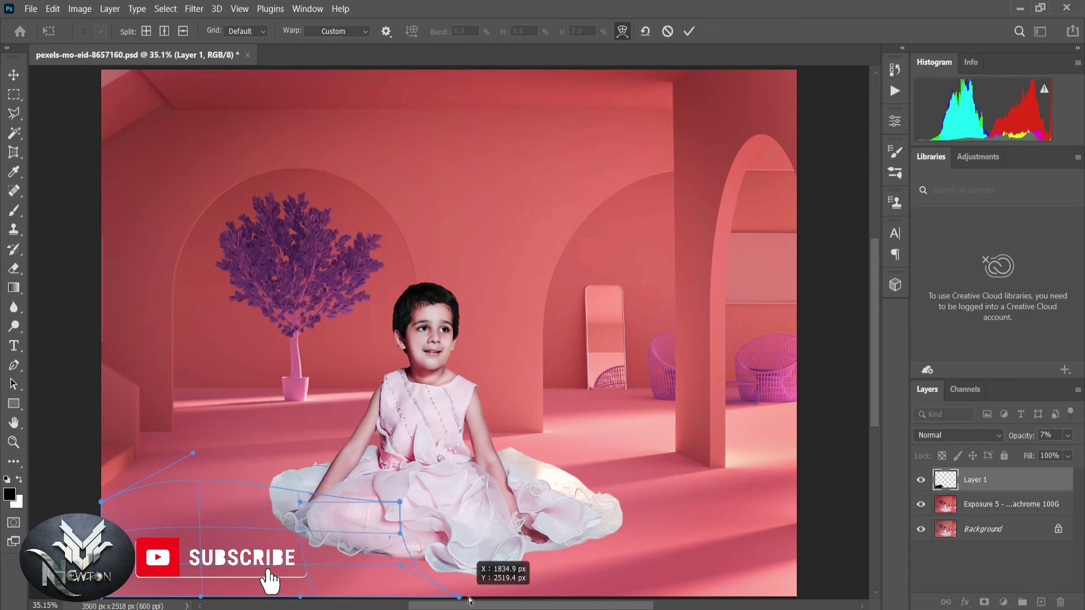
{"action": "left_click", "coordinate": [689, 37]}
{"action": "left_click", "coordinate": [427, 452], "text": "ctrl"}
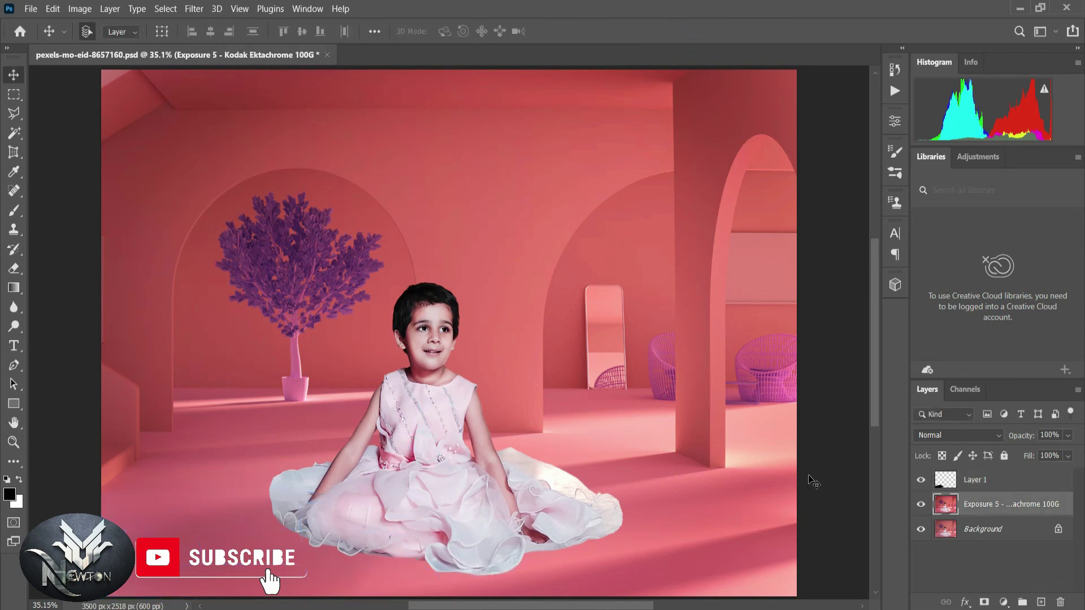
Step: Warp the Exposure 5 photo, lifting its lower edge and pushing the dress area right
{"action": "key", "text": "ctrl+t"}
{"action": "left_click", "coordinate": [618, 32]}
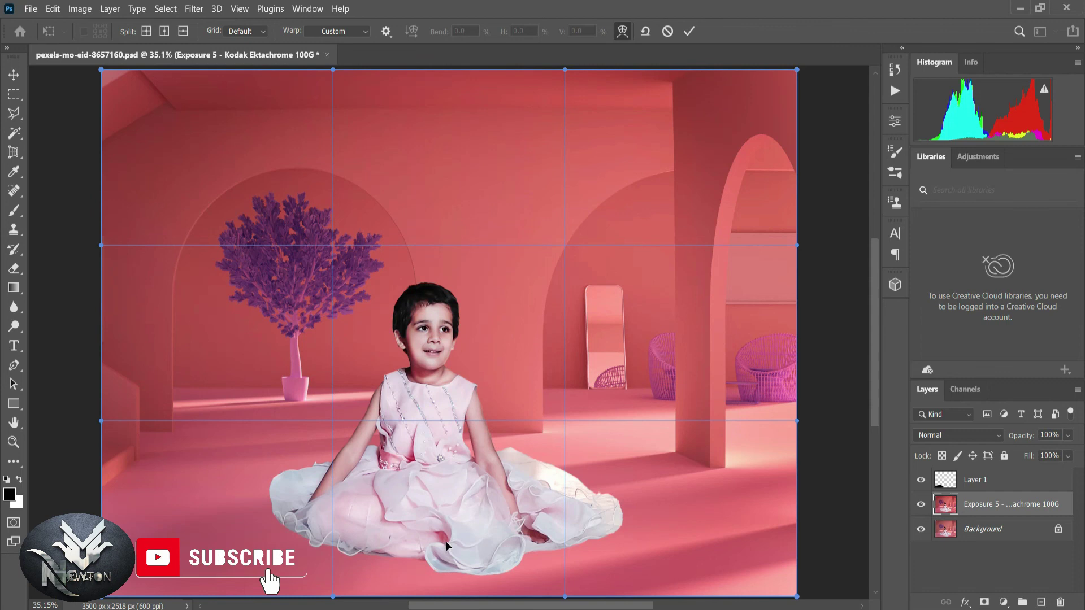
{"action": "left_click_drag", "start_coordinate": [446, 545], "coordinate": [448, 532]}
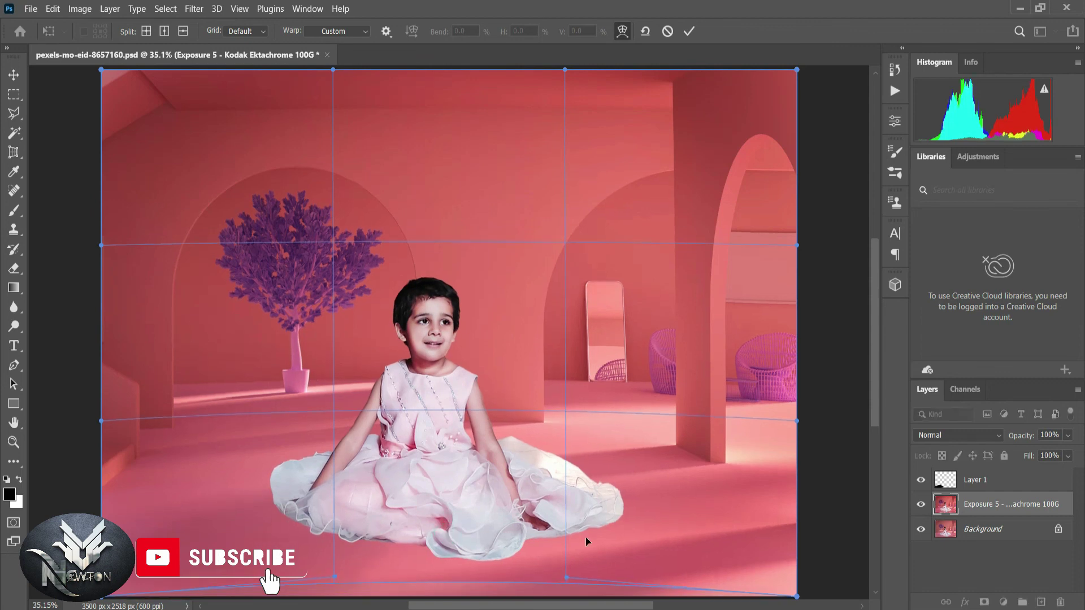
{"action": "left_click_drag", "start_coordinate": [568, 527], "coordinate": [574, 532]}
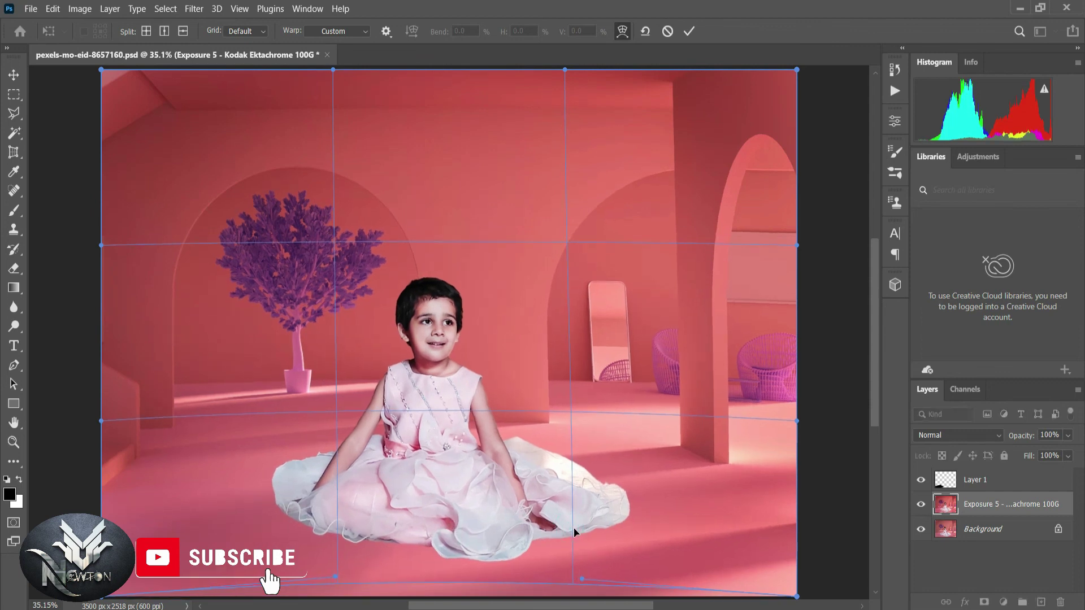
{"action": "left_click", "coordinate": [689, 32]}
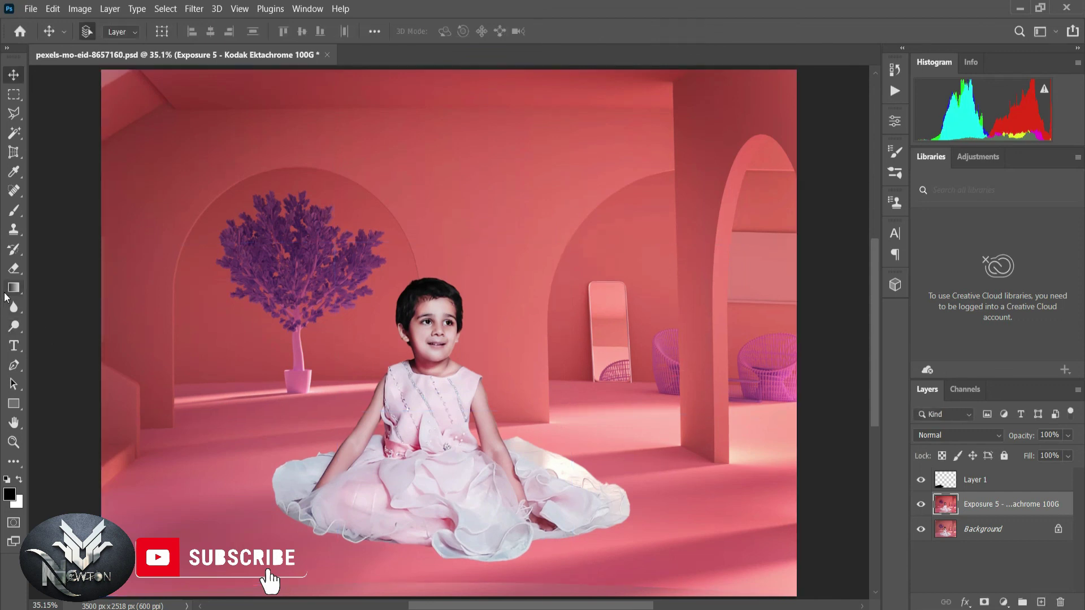
{"action": "left_click", "coordinate": [14, 211]}
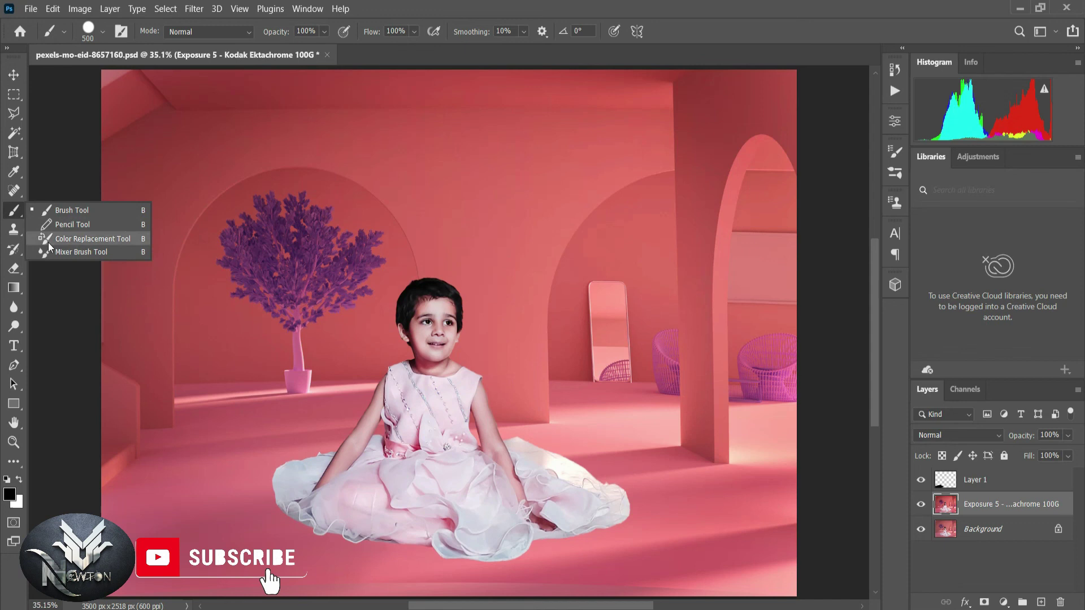
{"action": "left_click", "coordinate": [59, 254]}
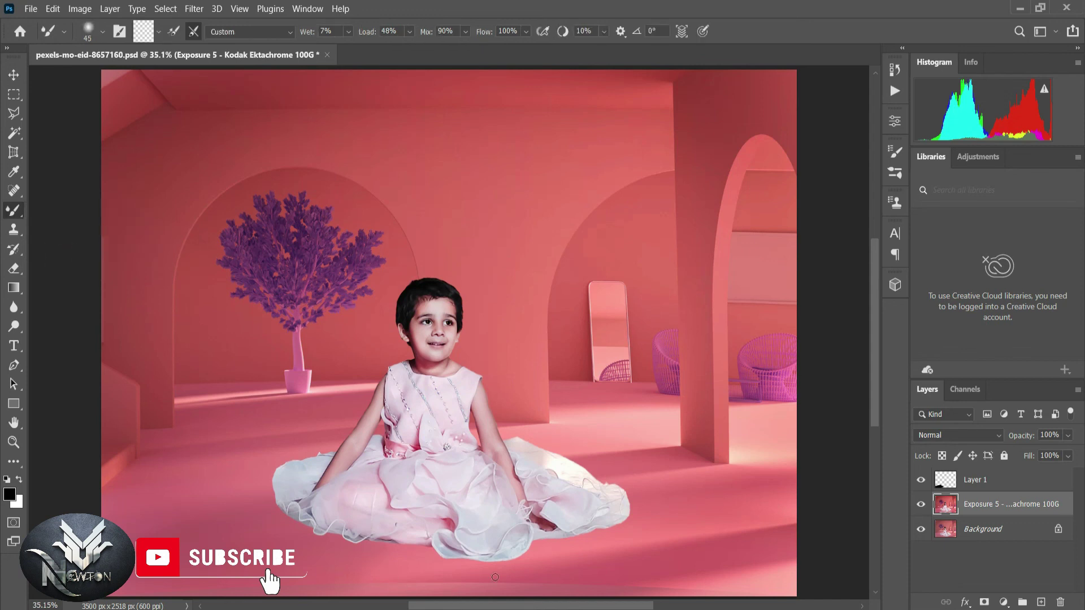
{"action": "key", "text": "bracketright"}
{"action": "key", "text": "bracketright"}
{"action": "key", "text": "bracketright"}
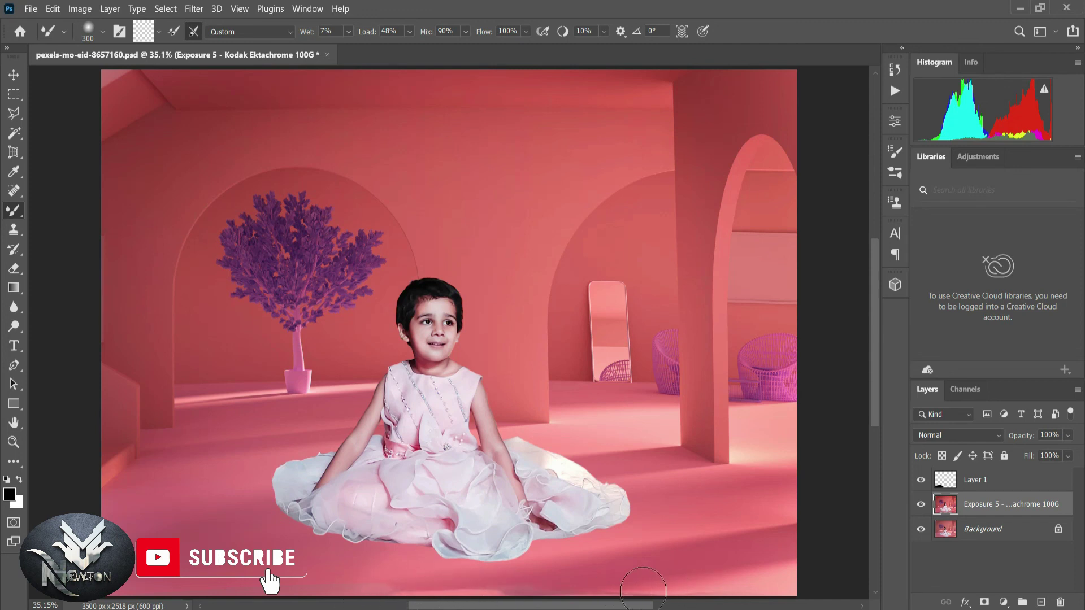
{"action": "left_click", "coordinate": [13, 74]}
Step: Perspective-crop around the girl, extending the crop box slightly left and upward
{"action": "left_click", "coordinate": [14, 153]}
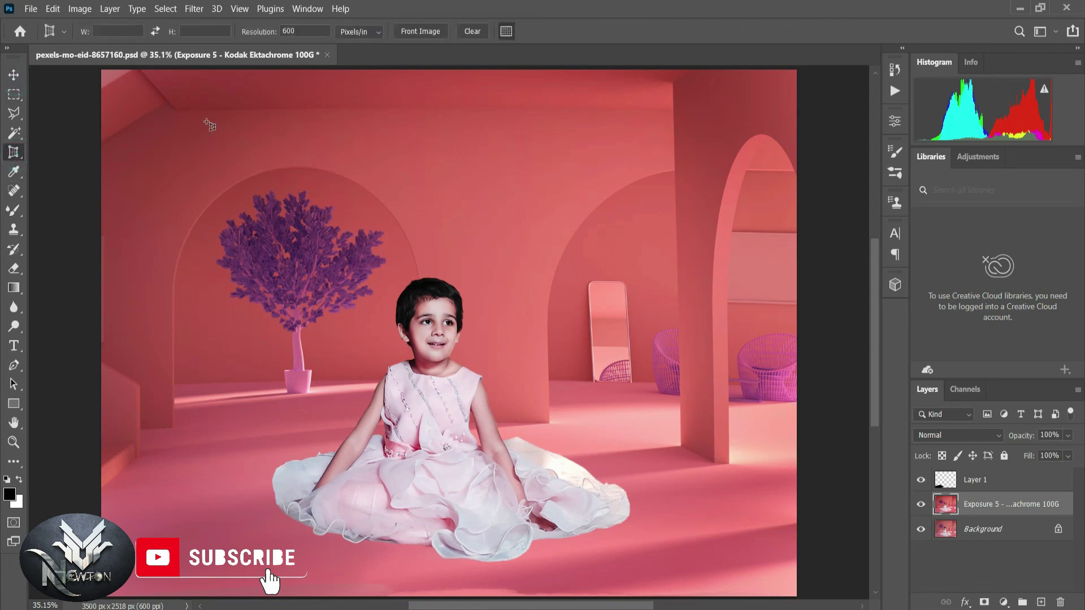
{"action": "mouse_move", "coordinate": [181, 110]}
{"action": "left_mouse_down"}
{"action": "mouse_move", "coordinate": [681, 547]}
{"action": "mouse_move", "coordinate": [756, 588]}
{"action": "left_mouse_up"}
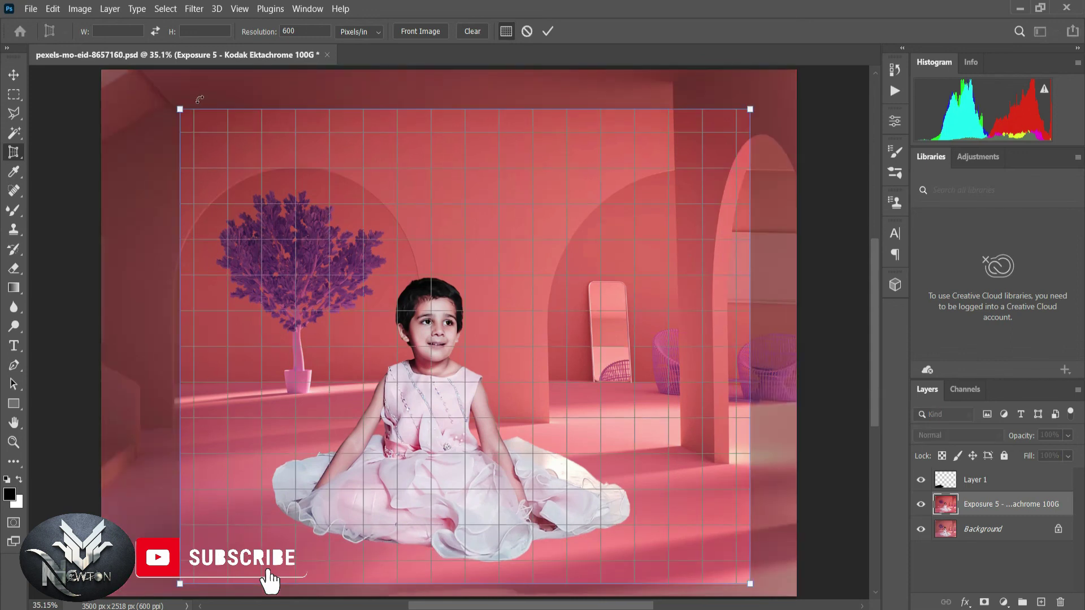
{"action": "left_click_drag", "start_coordinate": [179, 291], "coordinate": [164, 292]}
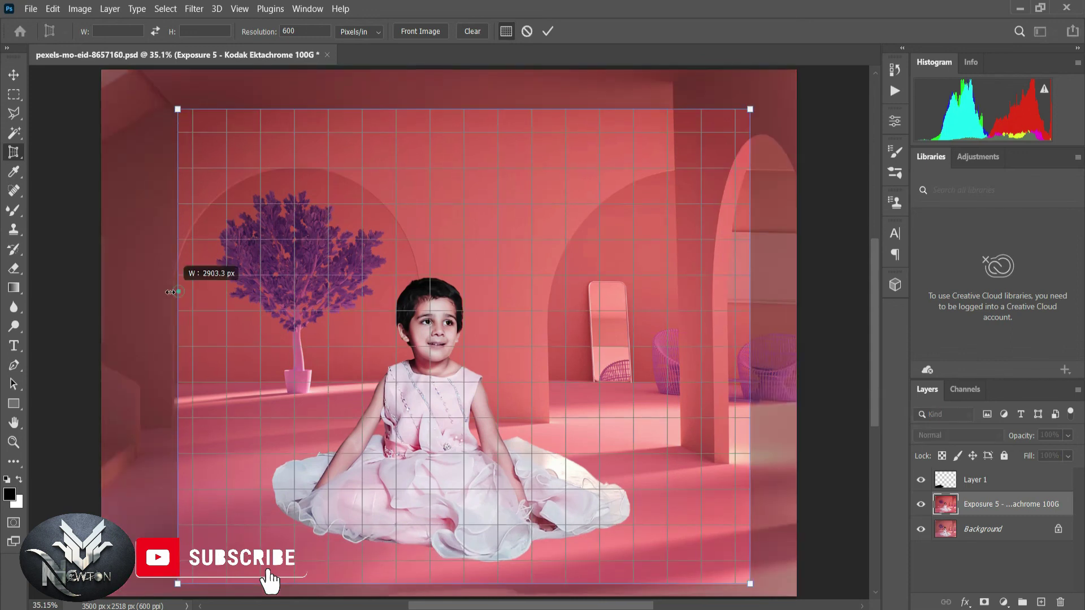
{"action": "left_click_drag", "start_coordinate": [474, 107], "coordinate": [475, 91]}
{"action": "key", "text": "Return"}
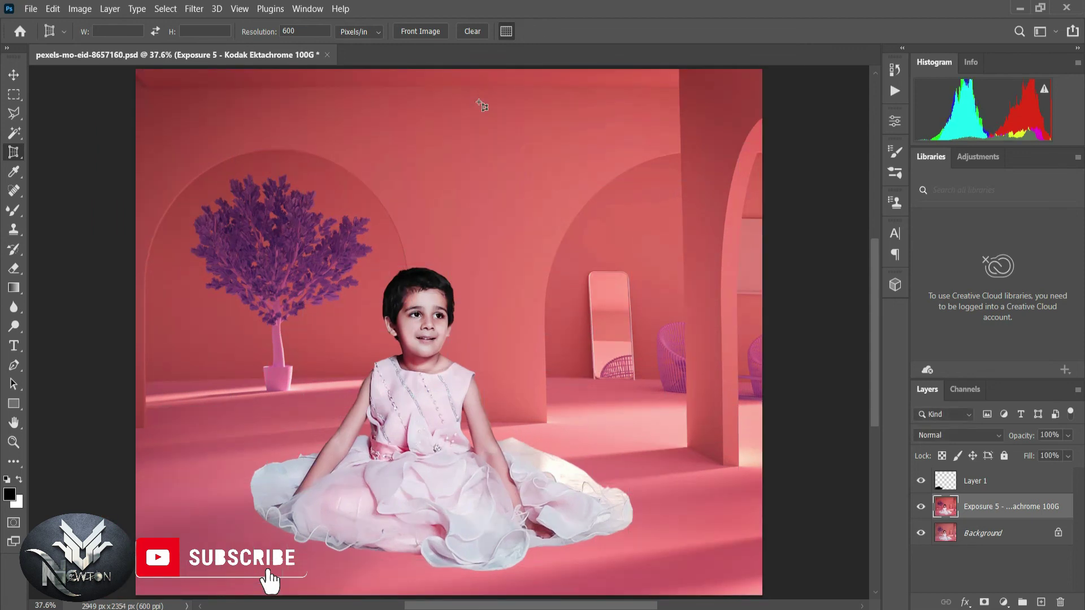
{"action": "left_click", "coordinate": [53, 9]}
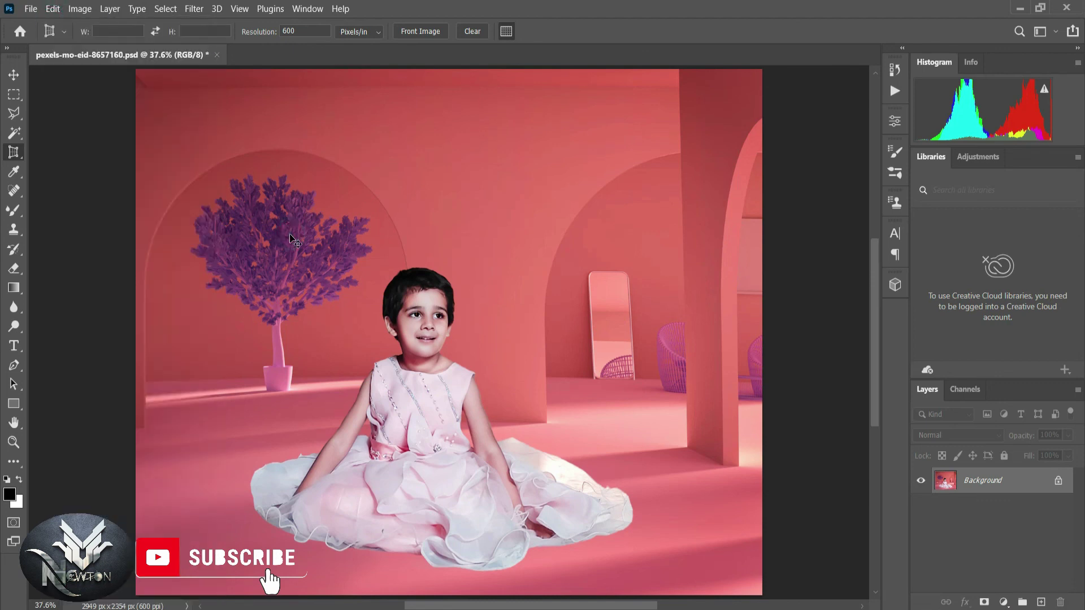
Step: Duplicate the image onto Layer 1, then apply and undo a black stroke border
{"action": "key", "text": "ctrl+j"}
{"action": "left_click", "coordinate": [52, 9]}
{"action": "left_click", "coordinate": [77, 241]}
{"action": "left_click_drag", "start_coordinate": [561, 110], "coordinate": [731, 119]}
{"action": "left_click", "coordinate": [655, 184]}
{"action": "left_click", "coordinate": [875, 196]}
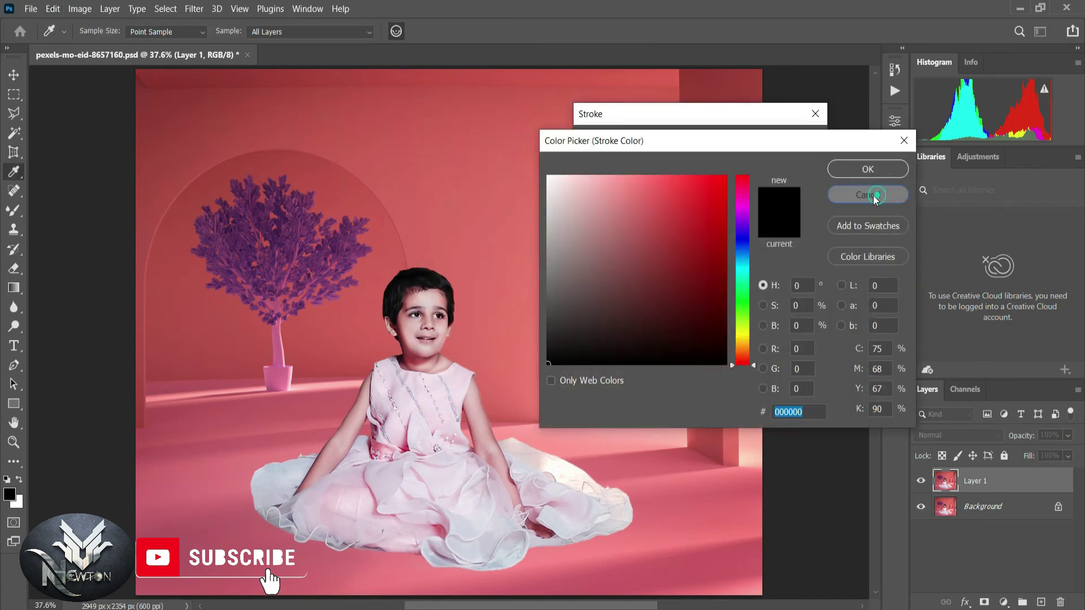
{"action": "left_click", "coordinate": [660, 158]}
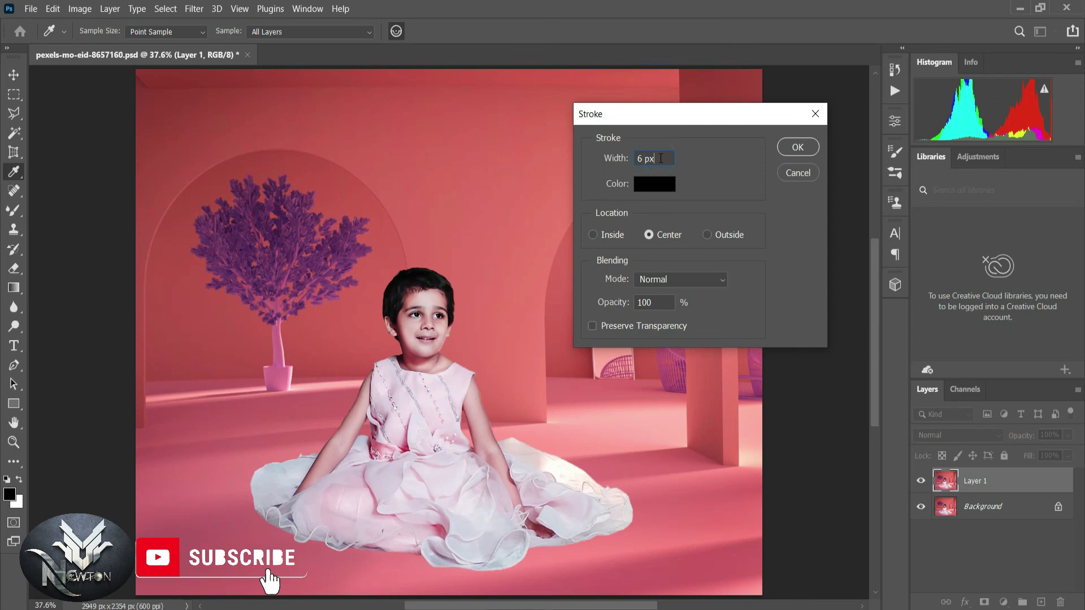
{"action": "key", "text": "BackSpace"}
{"action": "key", "text": "BackSpace"}
{"action": "key", "text": "BackSpace"}
{"action": "key", "text": "Return"}
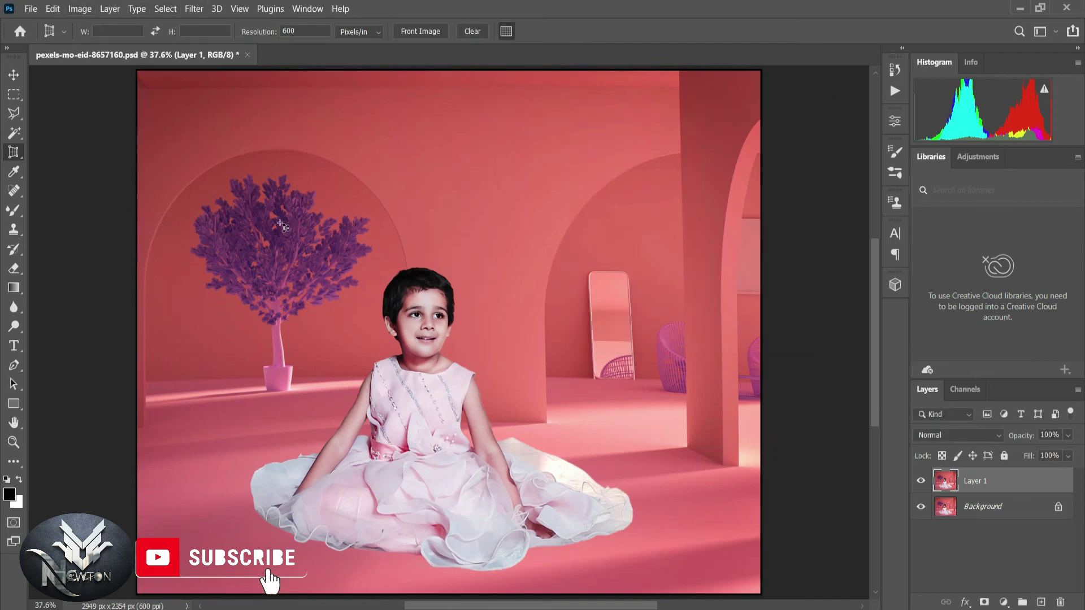
{"action": "key", "text": "ctrl+z"}
Step: Stroke Layer 1 with a 15 px near-white (#f9f4f4) border
{"action": "left_click", "coordinate": [56, 10]}
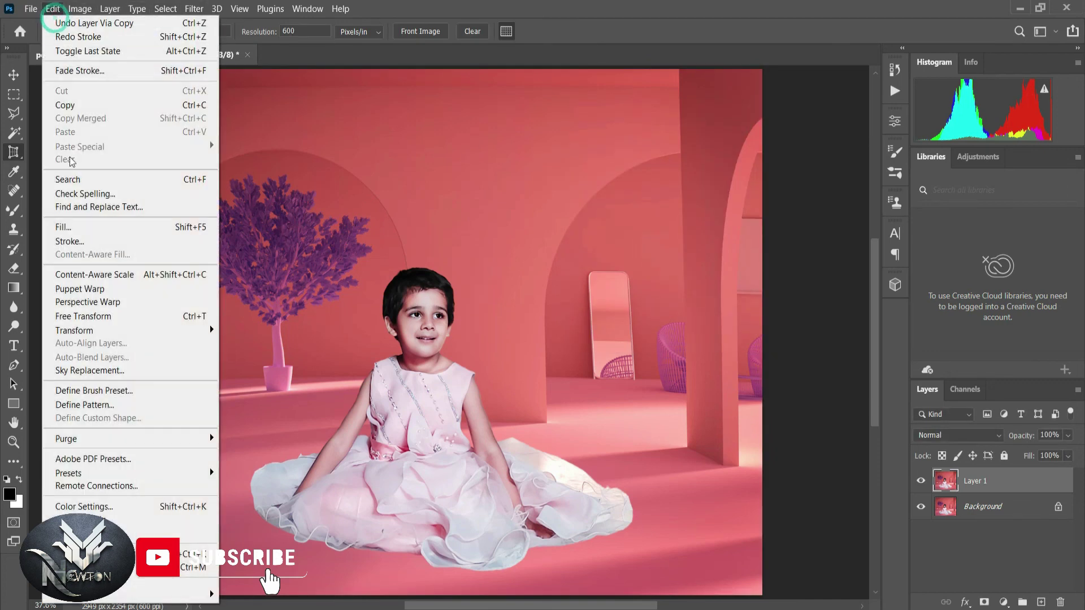
{"action": "left_click", "coordinate": [72, 237]}
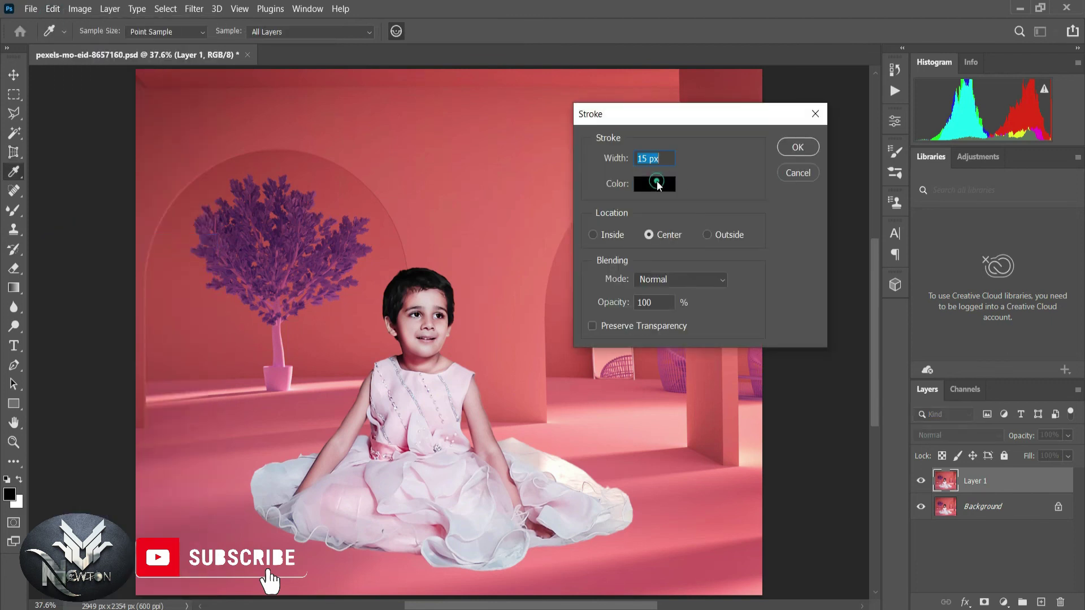
{"action": "left_click", "coordinate": [656, 182]}
{"action": "left_click", "coordinate": [550, 179]}
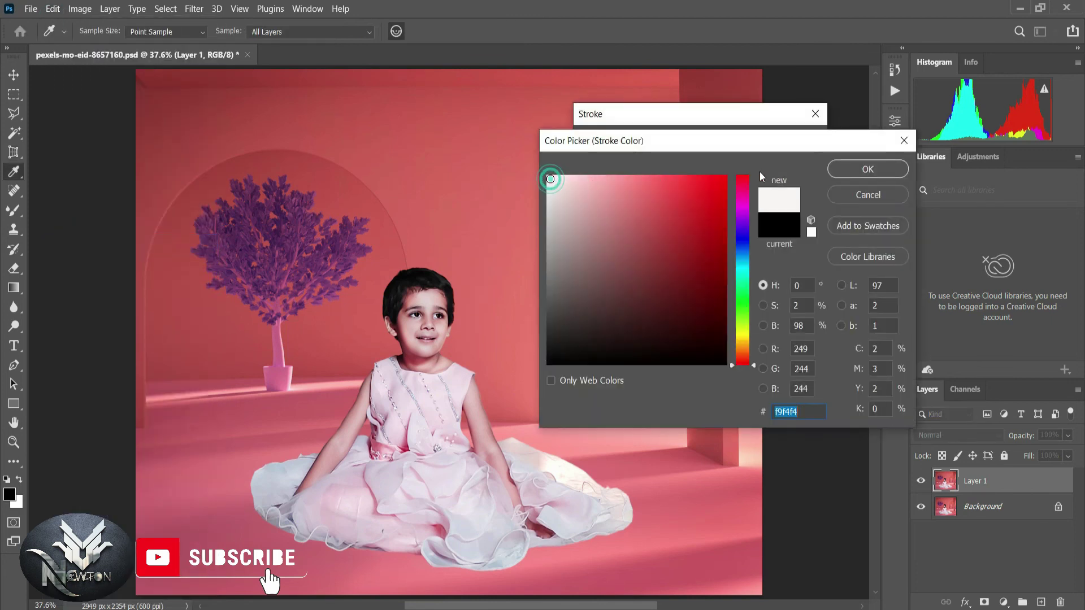
{"action": "left_click", "coordinate": [866, 169]}
{"action": "left_click", "coordinate": [791, 147]}
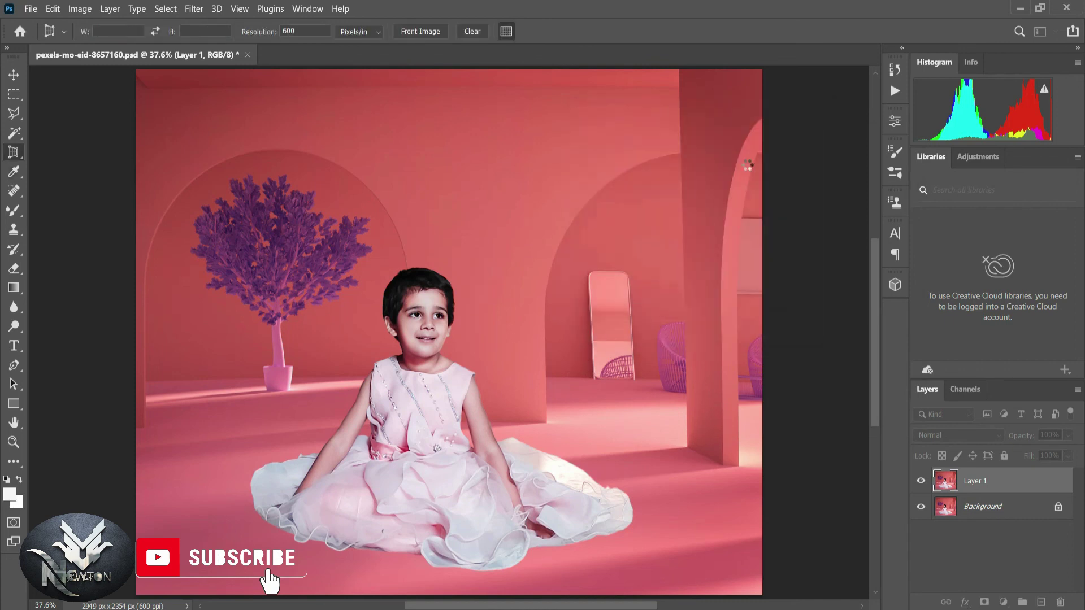